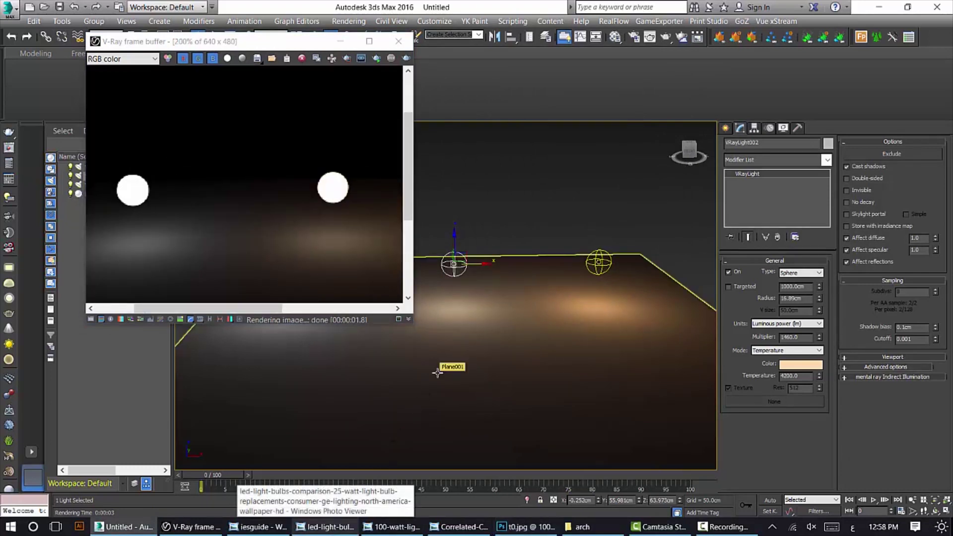
Check the 100-watt bulb lumen chart, then select VRayLight003 and enlarge its sphere radius
click(386, 529)
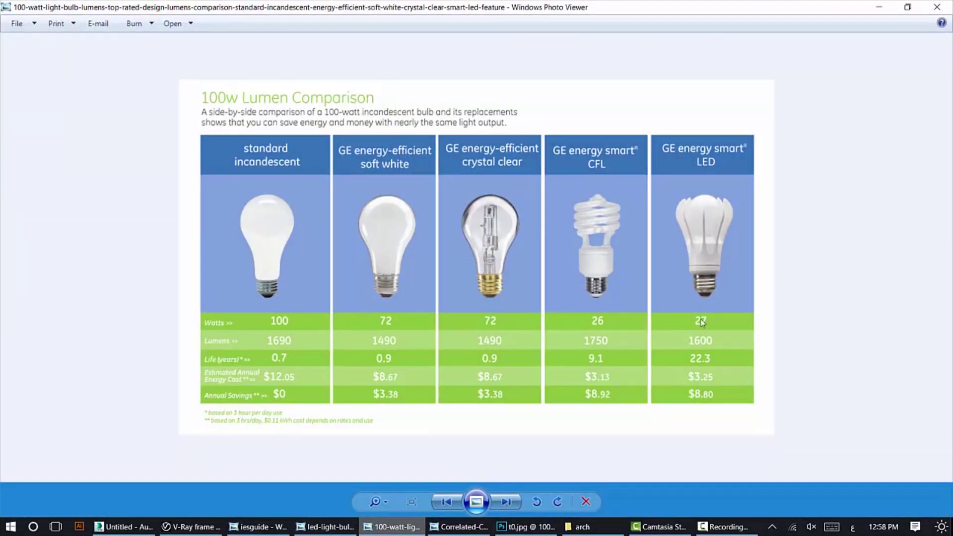
click(392, 527)
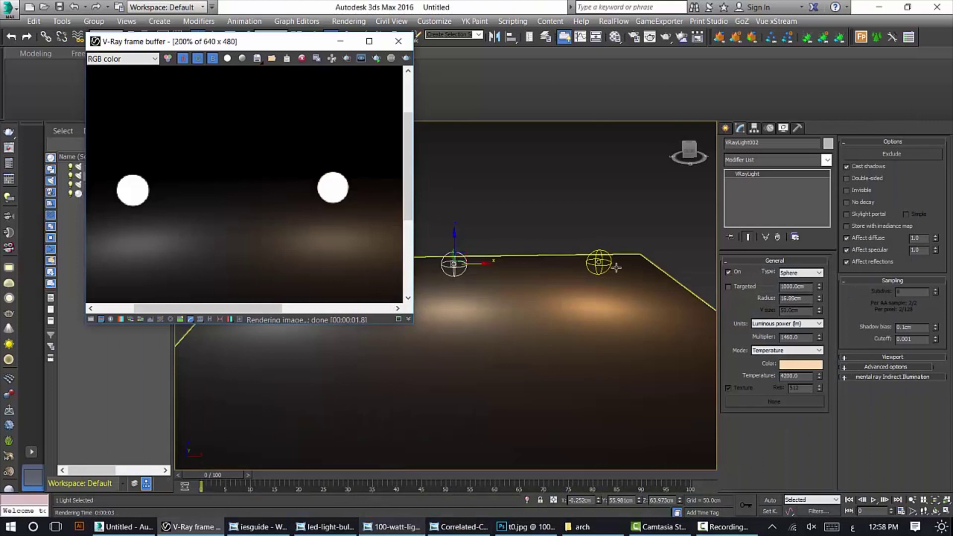
scroll(502, 208, down, 3)
middle_drag(512, 265, 515, 281)
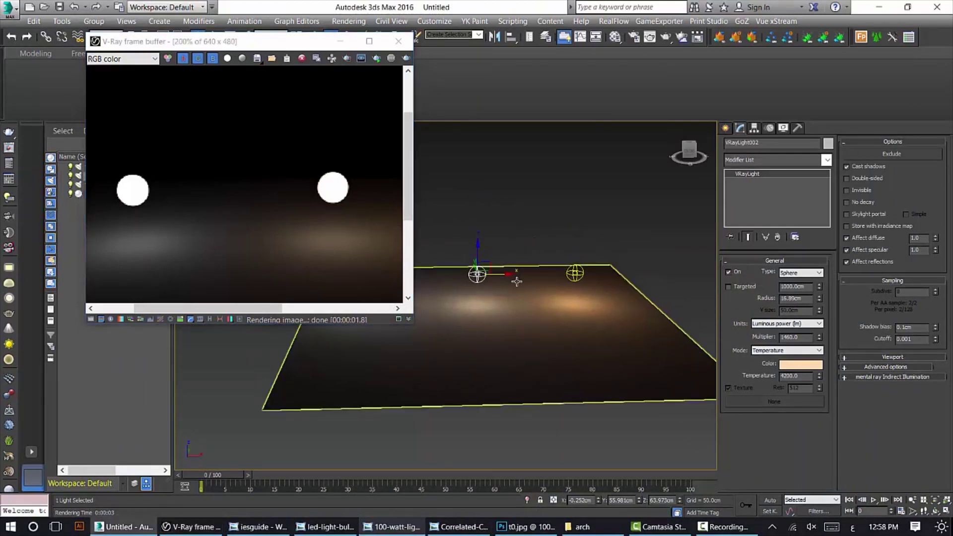
scroll(515, 281, up, 3)
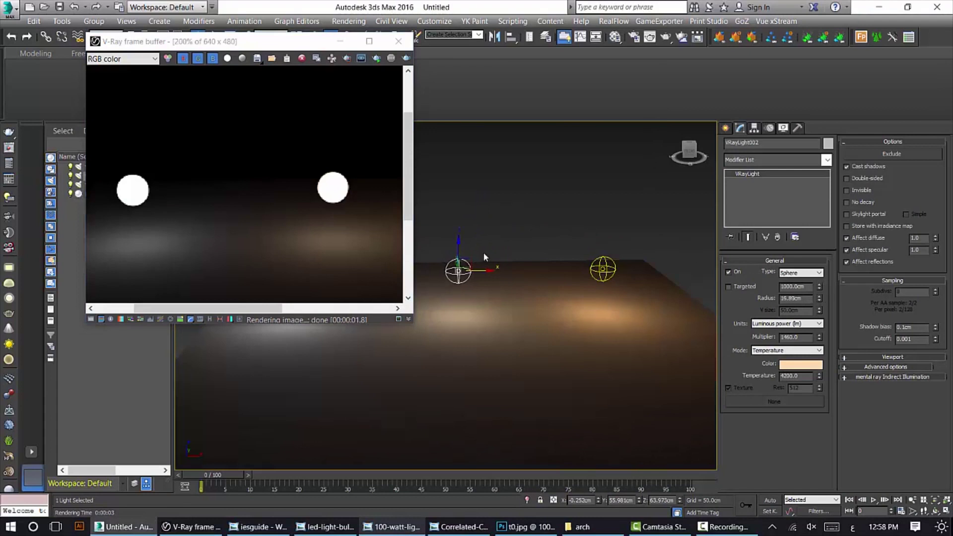
click(601, 267)
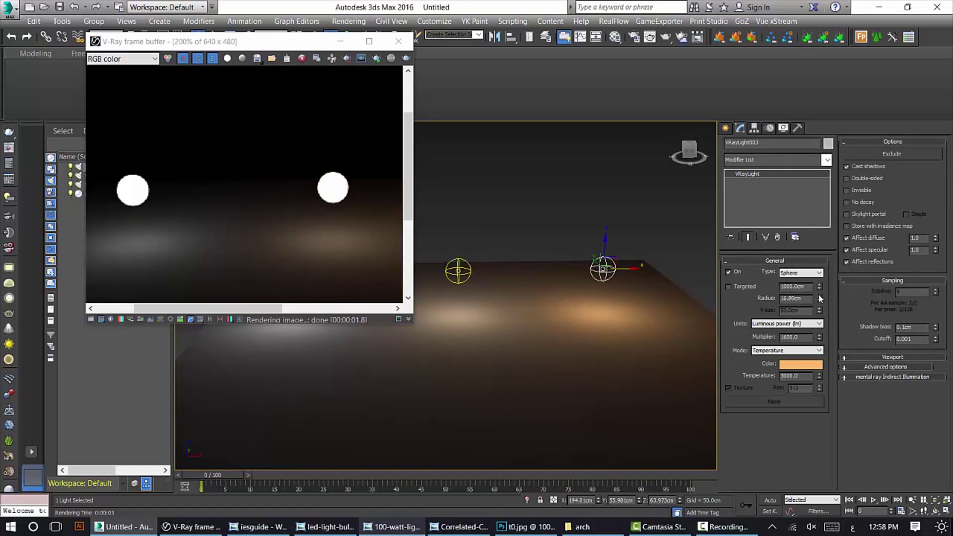
drag(812, 299, 809, 274)
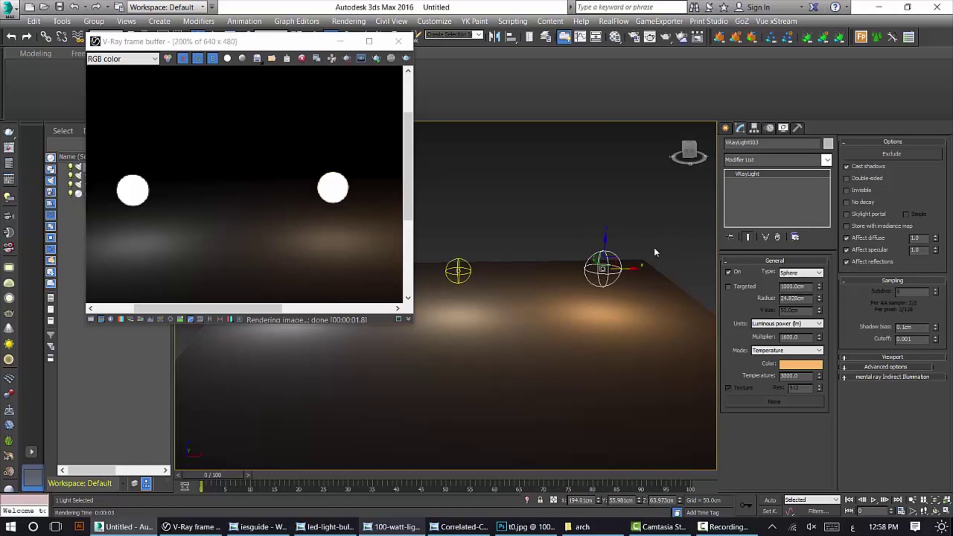
Choose the Cylinder tool from Create > Standard Primitives
click(725, 128)
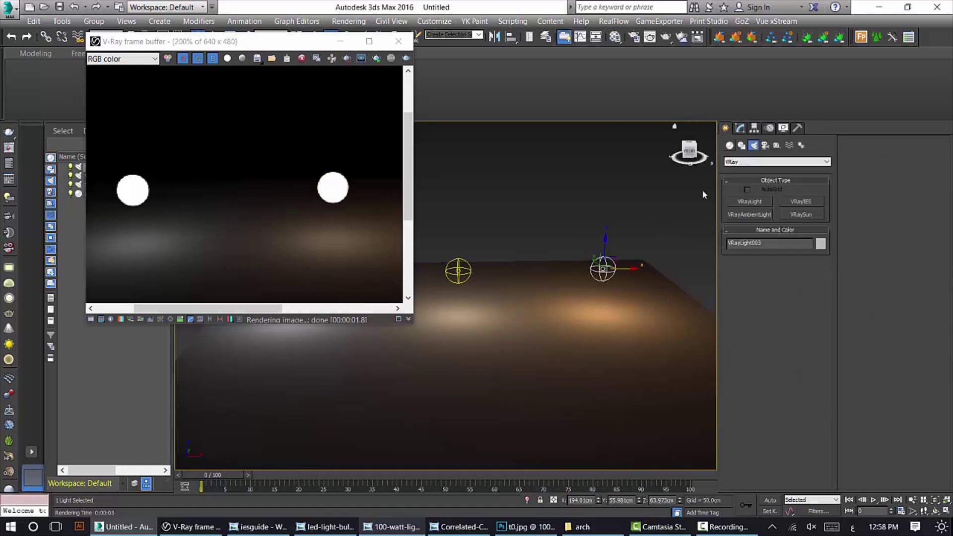
click(729, 145)
click(749, 227)
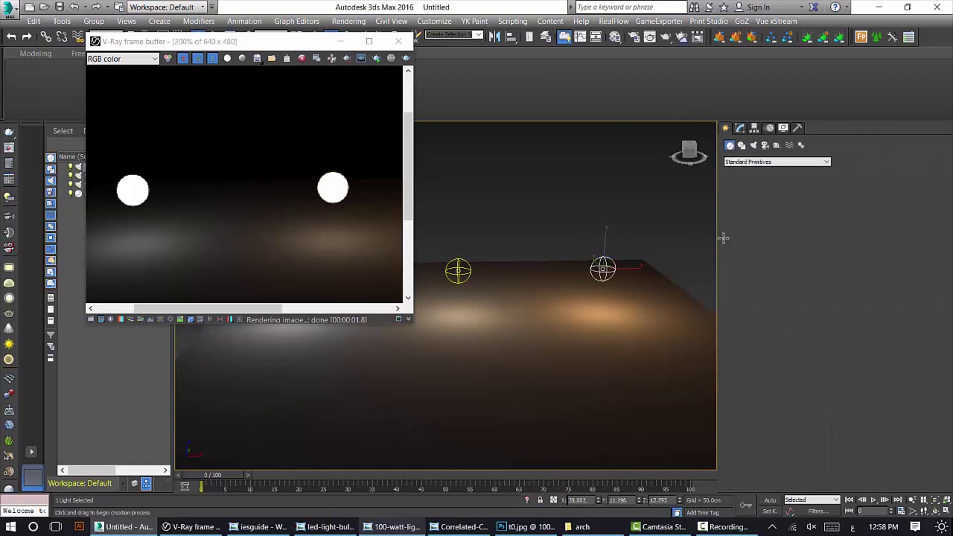
Restore the four-viewport layout and close the V-Ray frame buffer
click(948, 511)
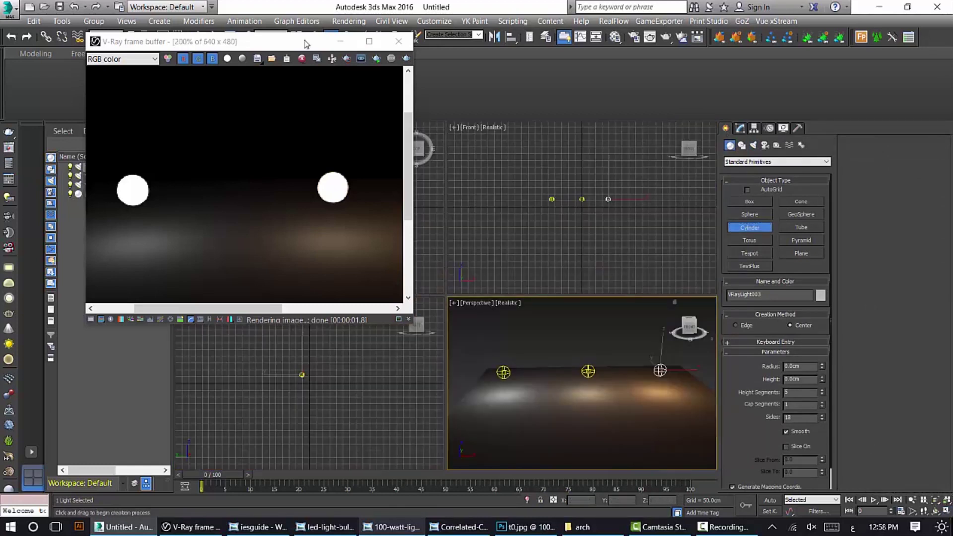
drag(305, 42, 301, 229)
click(395, 230)
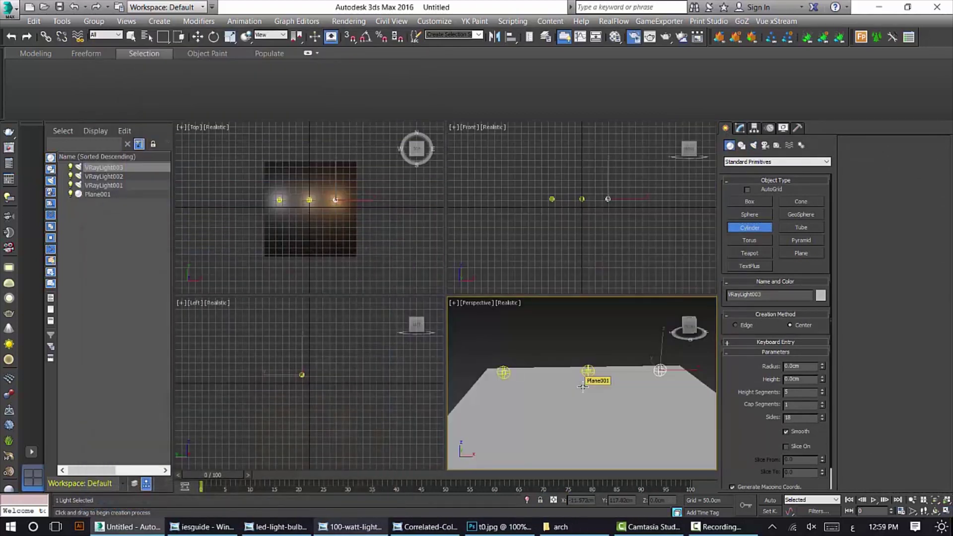
Set the Render Setup target to ActiveShade Mode
key(F10)
click(697, 41)
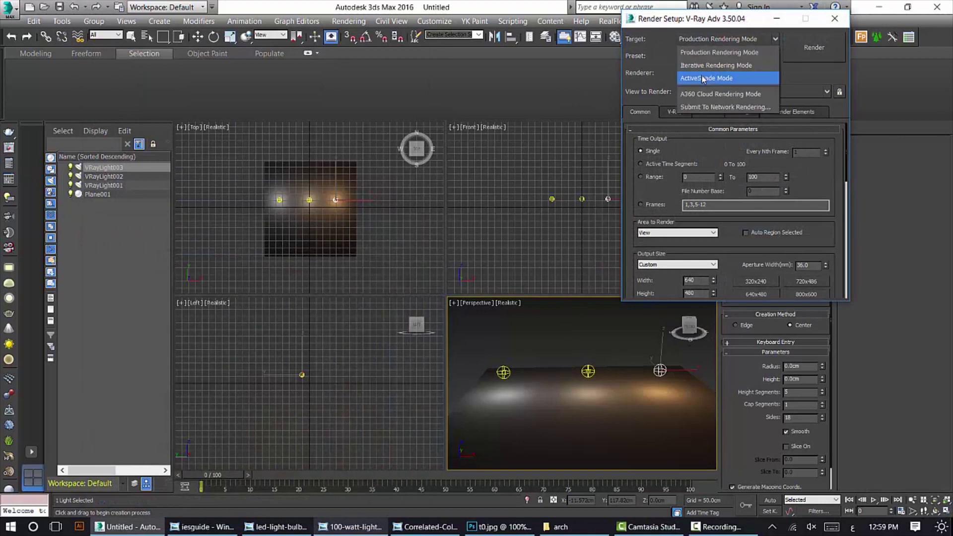
click(698, 79)
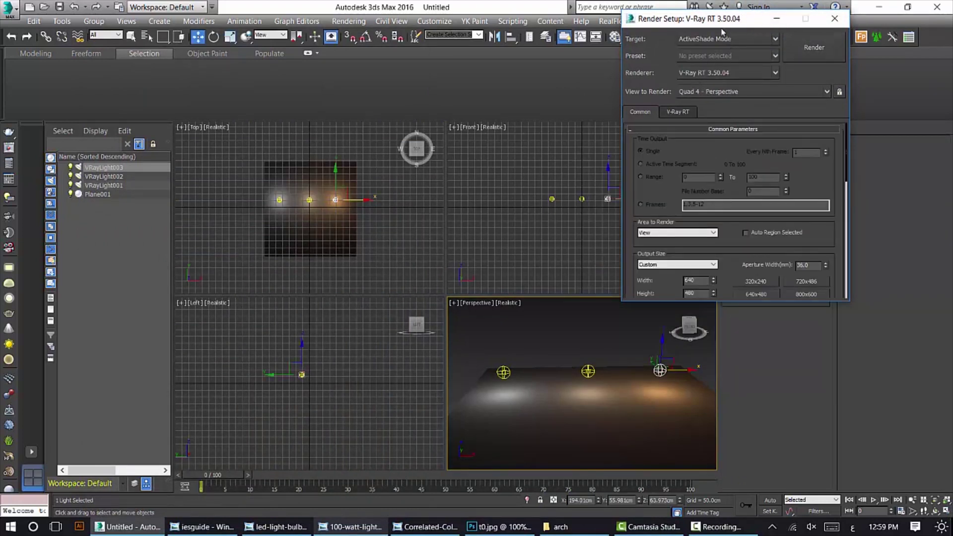
click(835, 19)
Draw a 70.24 cm-tall cylinder around the right light in the Top view
click(342, 196)
scroll(341, 195, up, 6)
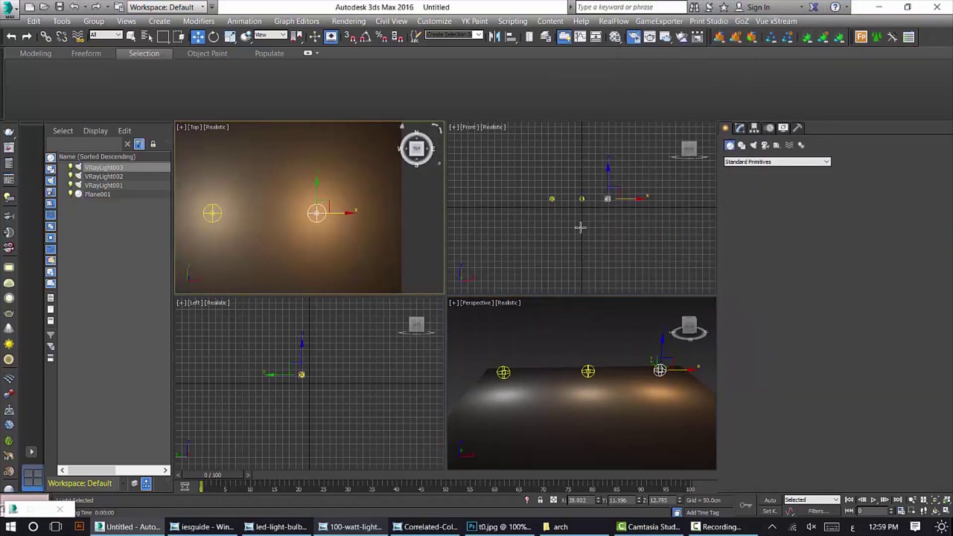
click(749, 228)
drag(316, 214, 315, 187)
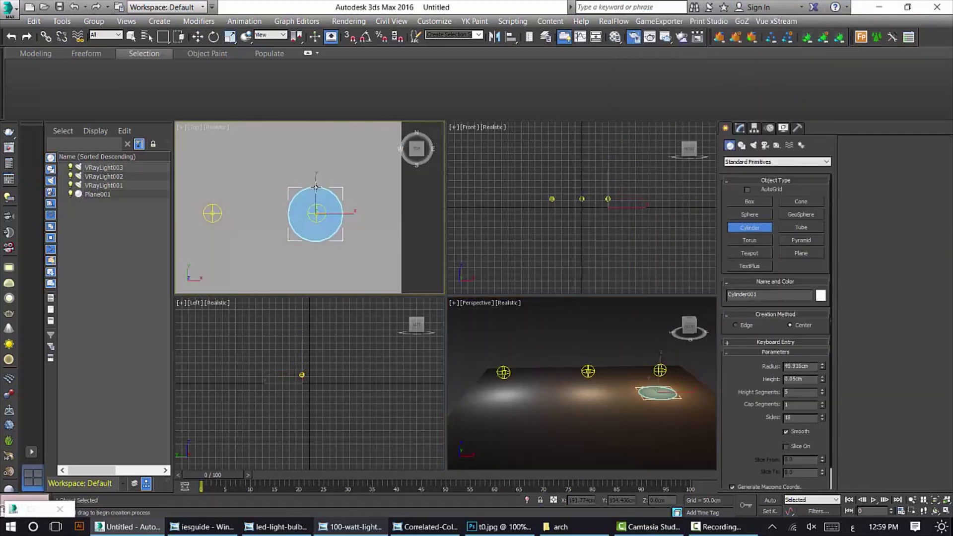
click(313, 150)
Raise the cylinder above the floor and try narrowing its radius to 35.94 cm
click(197, 36)
scroll(560, 215, up, 8)
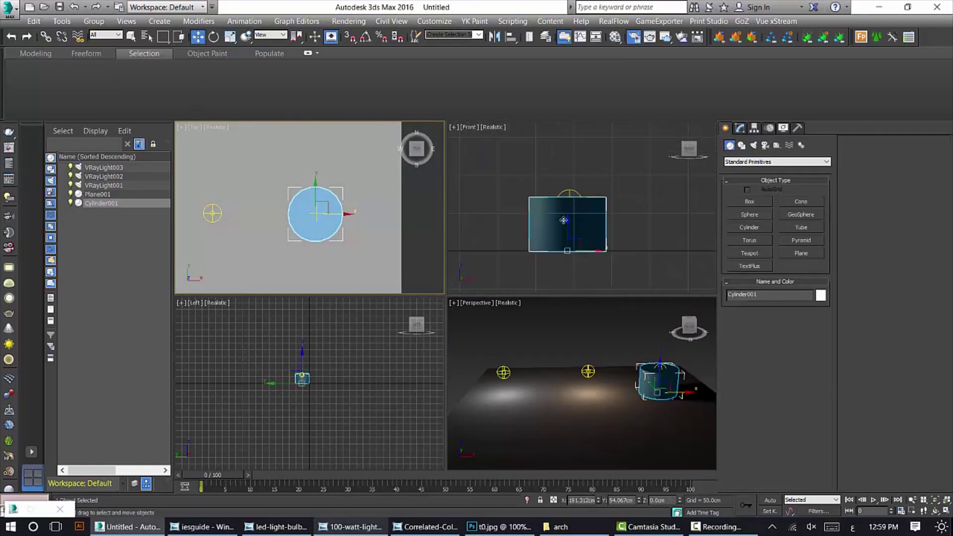
drag(567, 212, 567, 187)
key(F3)
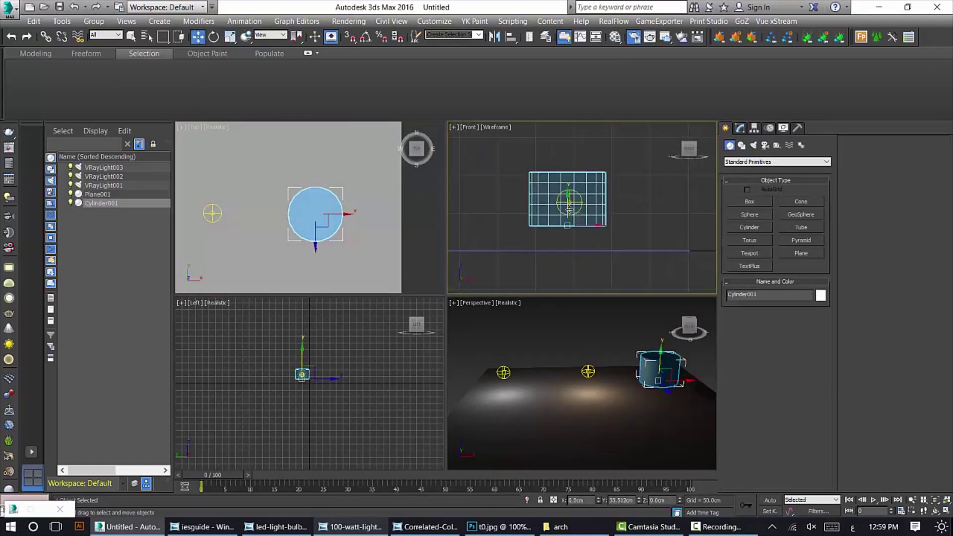
click(740, 128)
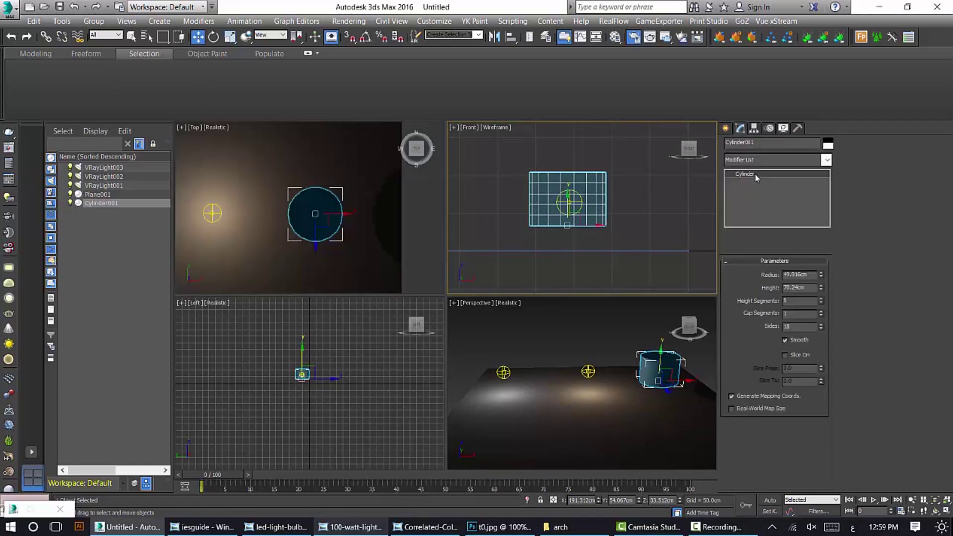
drag(821, 289, 823, 286)
key(ctrl+z)
Convert the cylinder to an Editable Poly
right_click(641, 327)
right_click(641, 326)
mouse_move(754, 456)
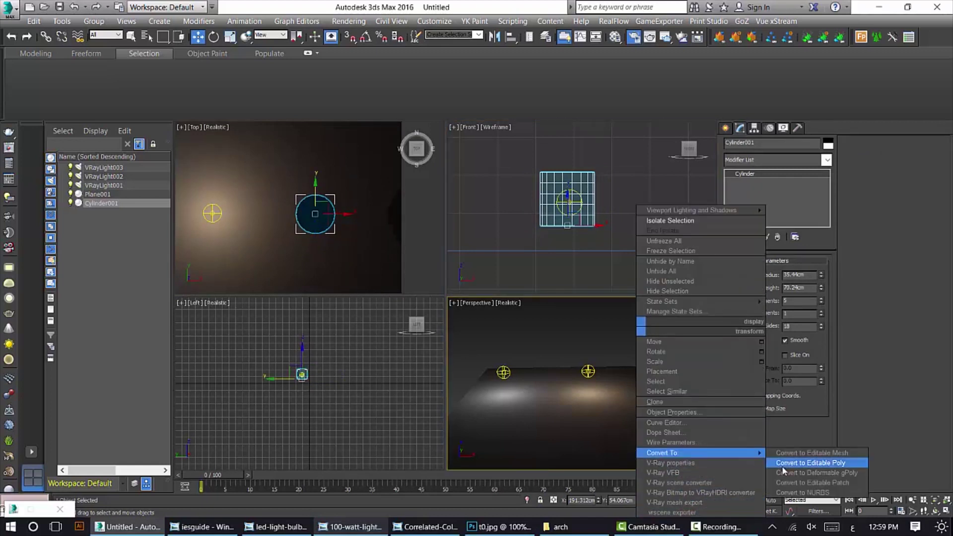
click(811, 462)
Delete the cylinder's top polygon to leave it open-topped
key(4)
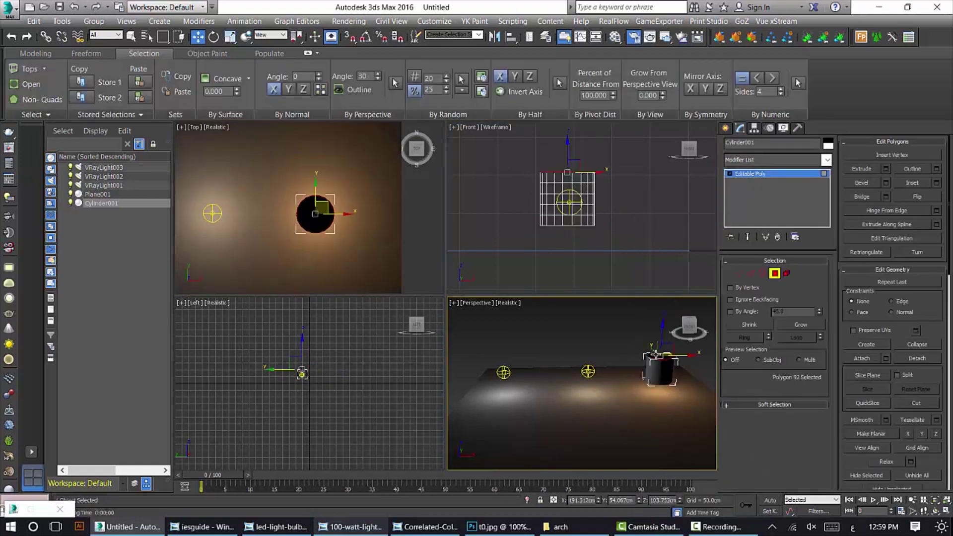
click(306, 213)
key(Delete)
click(681, 190)
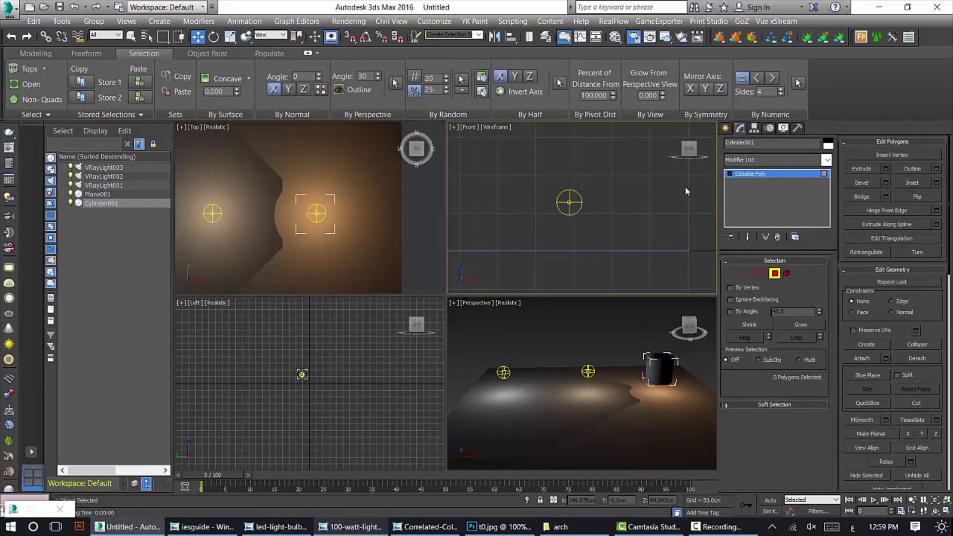
click(756, 175)
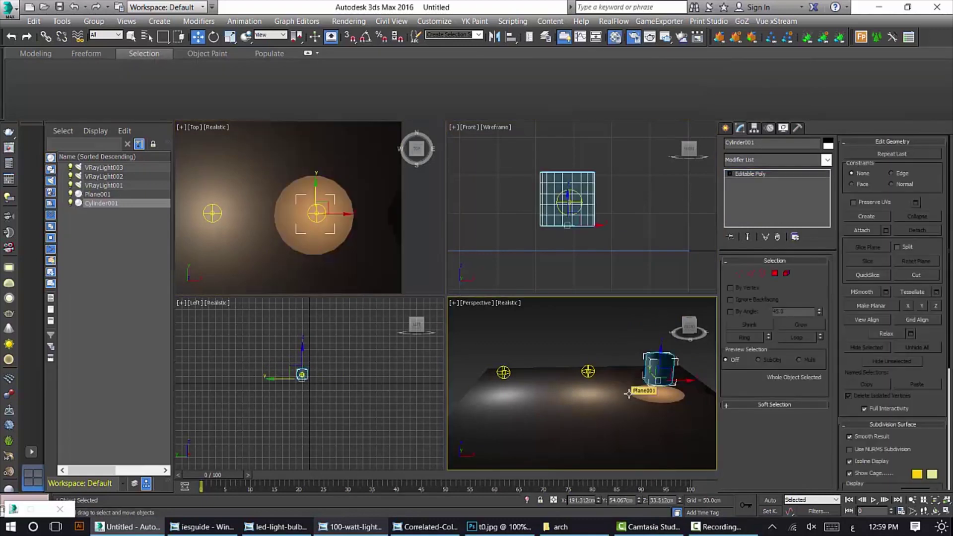
Make the Ceramic material a VRayMtl with a warm off-white diffuse colour
key(m)
drag(721, 72, 263, 89)
click(263, 170)
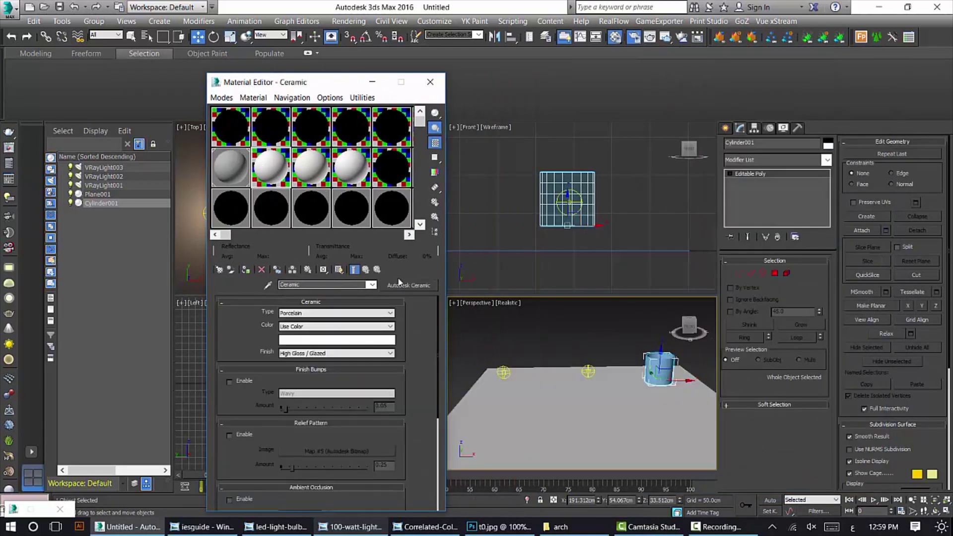
click(408, 285)
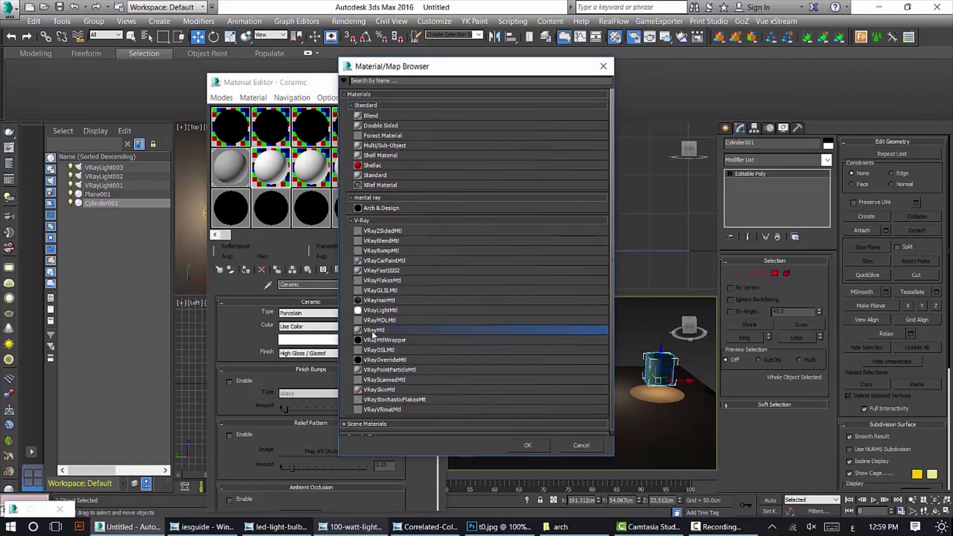
double_click(374, 330)
click(290, 313)
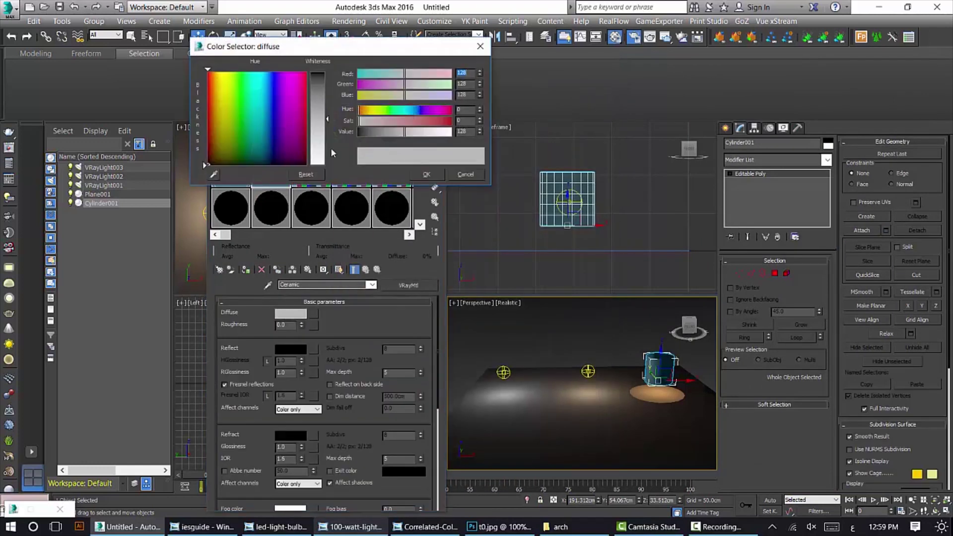
click(320, 148)
drag(223, 125, 219, 123)
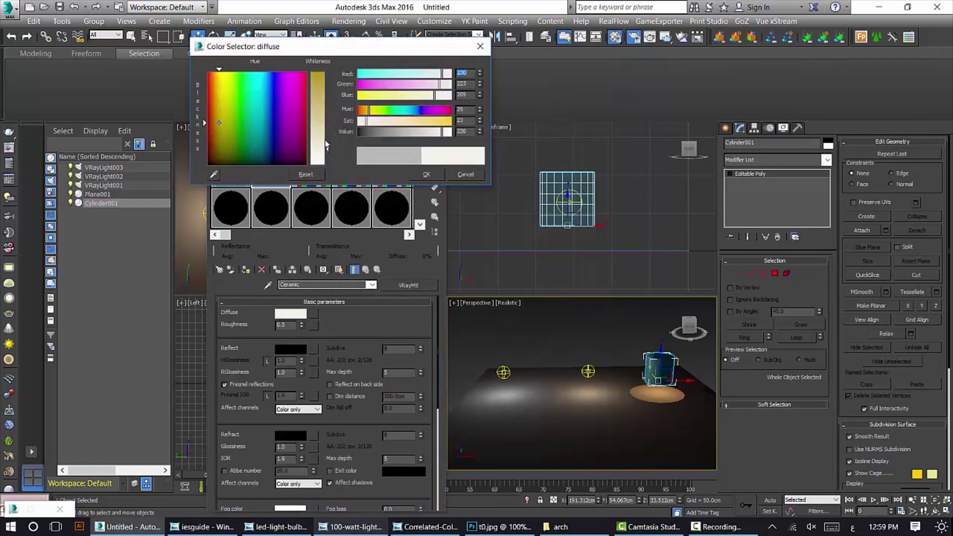
click(427, 175)
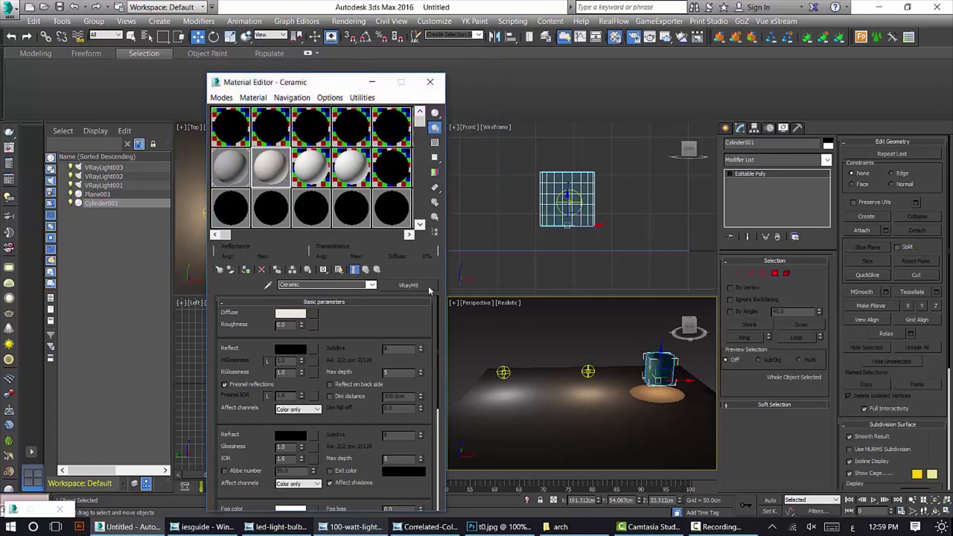
Wrap Ceramic in a VRay2SidedMtl, assign it to the cylinder, and render
click(428, 286)
double_click(373, 232)
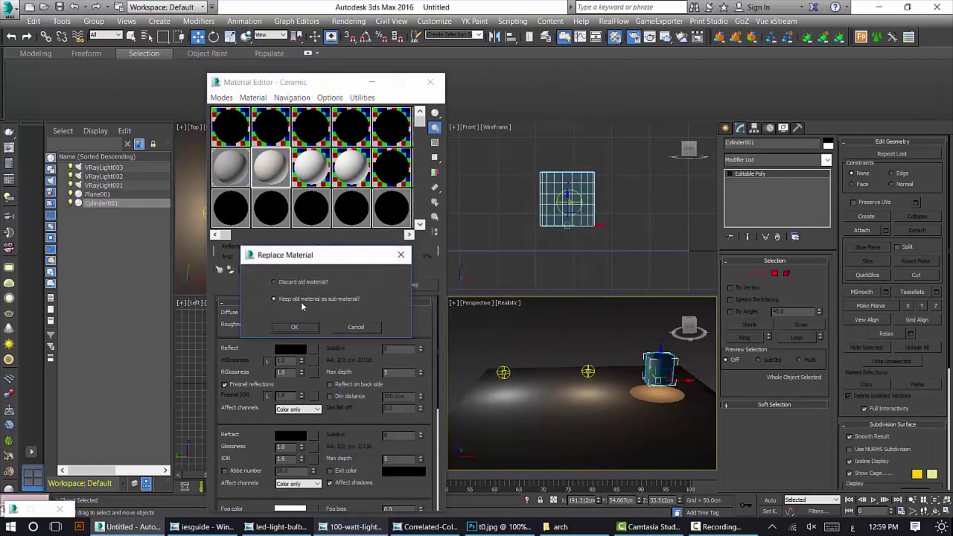
click(296, 328)
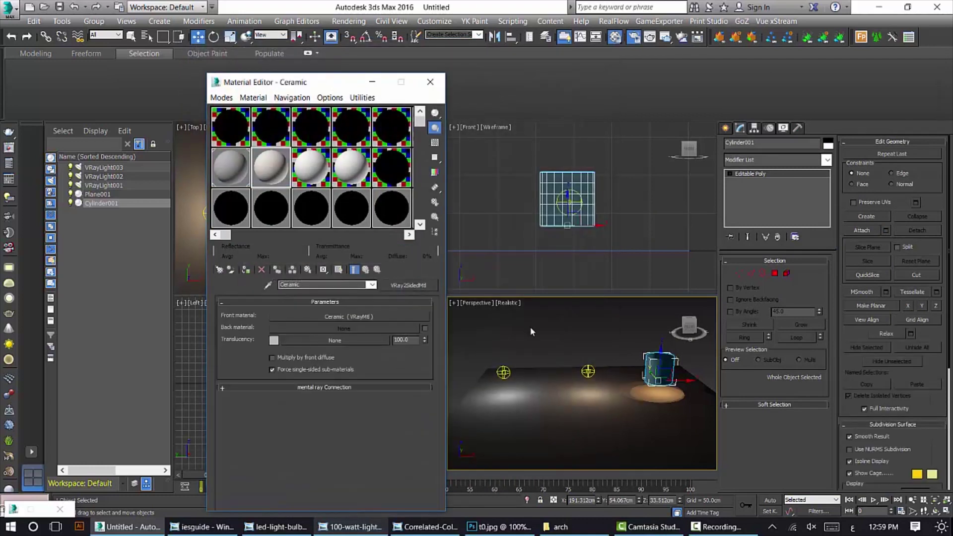
click(246, 269)
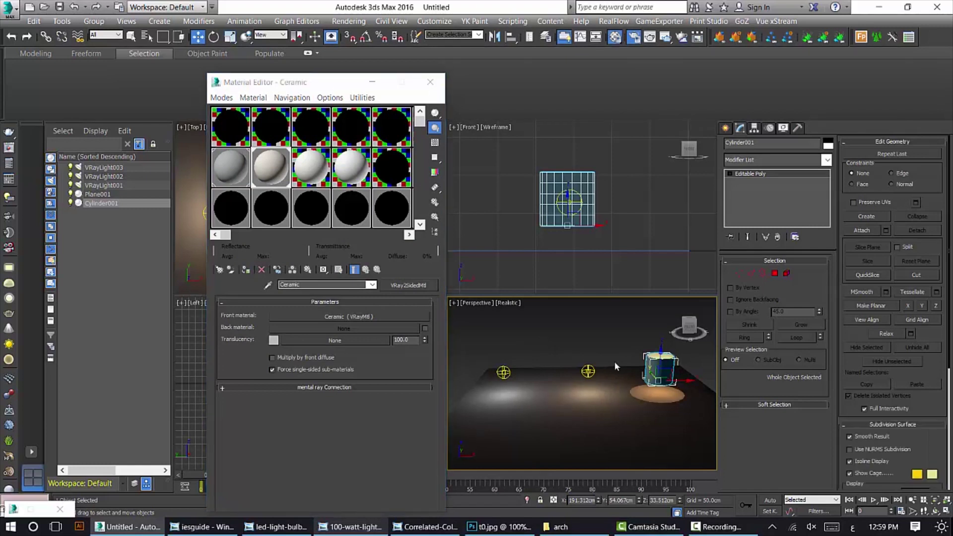
key(shift+q)
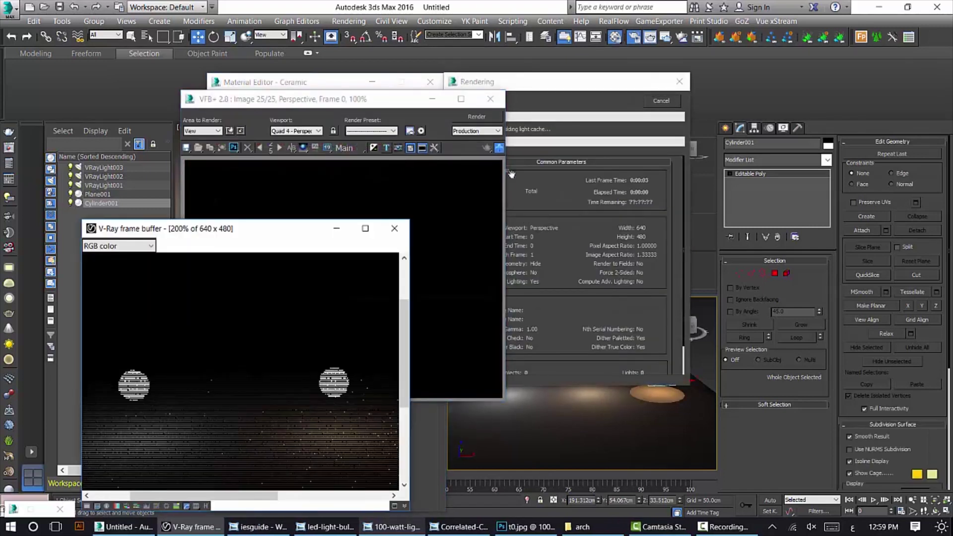
Make two instance clones of the lit ceramic cylinder to the left
click(491, 98)
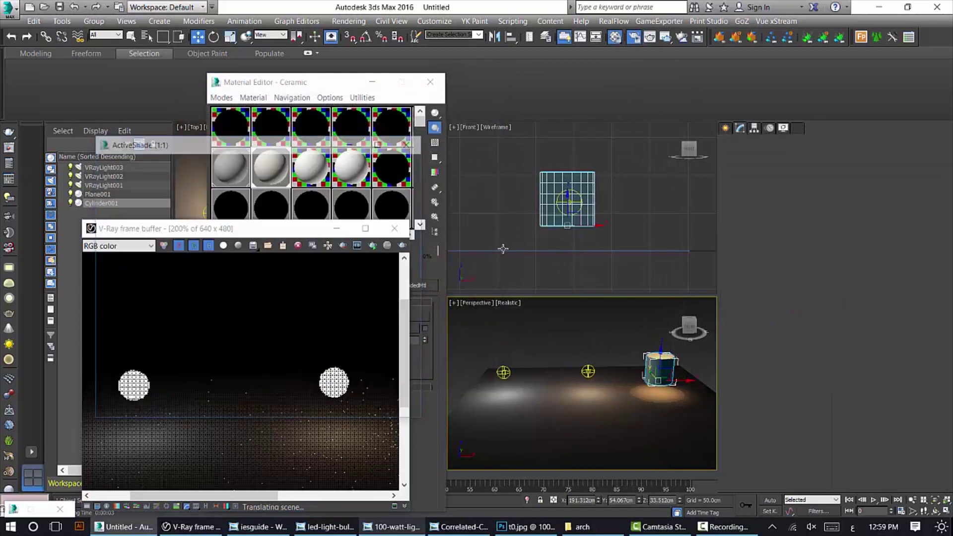
scroll(291, 384, down, 1)
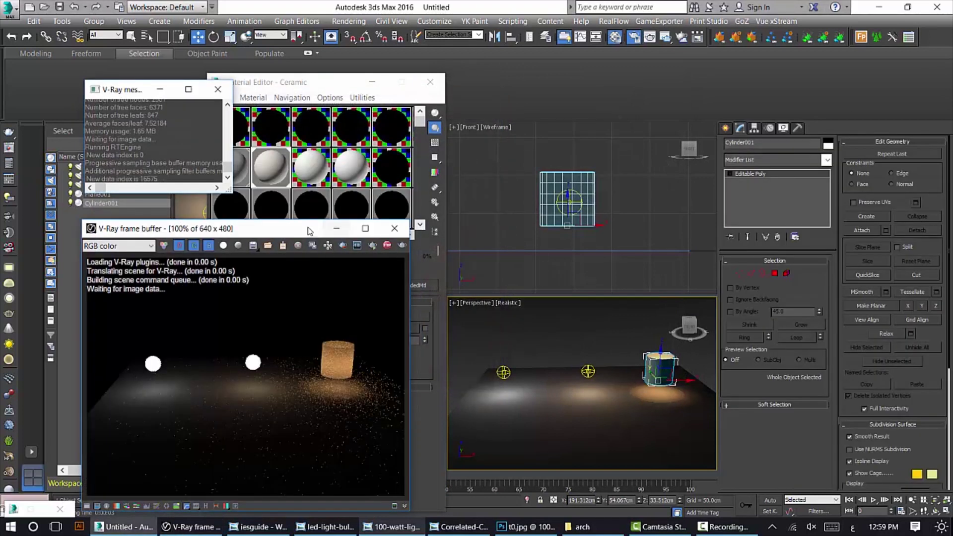
drag(309, 228, 301, 145)
middle_drag(585, 196, 660, 227)
scroll(641, 204, down, 2)
shift+drag(660, 228, 567, 228)
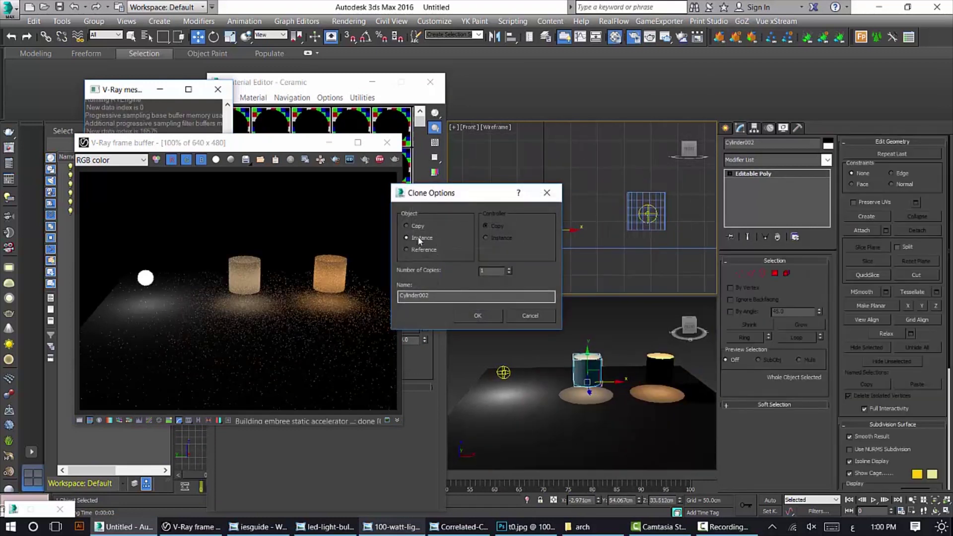
click(478, 315)
middle_drag(488, 179, 561, 186)
mouse_move(625, 239)
shift+mouse_down()
mouse_move(501, 238)
mouse_move(524, 237)
shift+mouse_up()
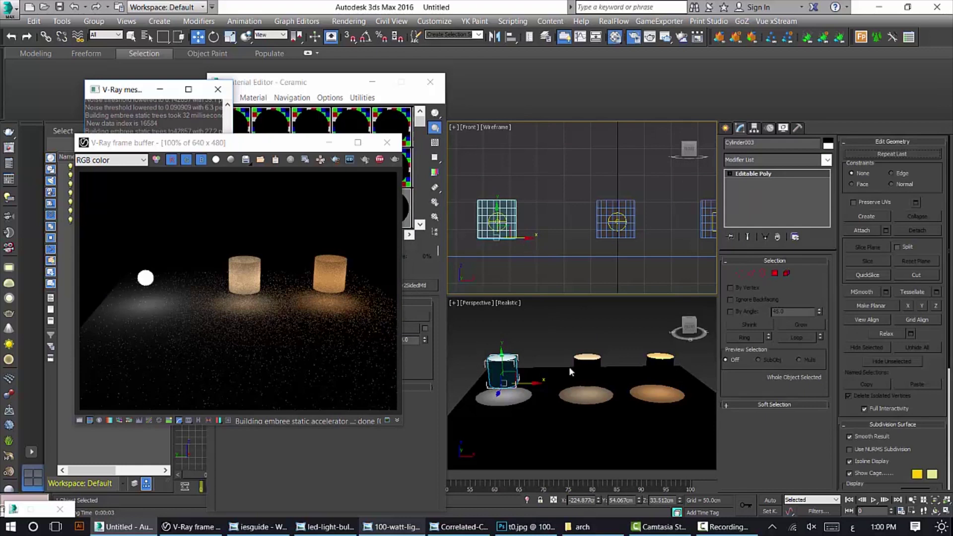
Try raising the left light and enlarging the middle light's radius to about 23.6 cm
right_click(564, 356)
click(495, 219)
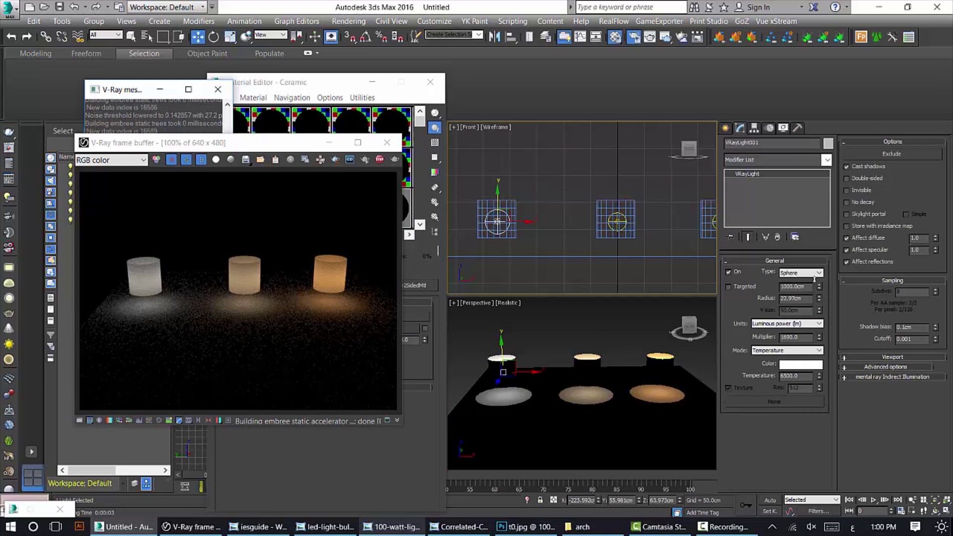
scroll(505, 219, up, 2)
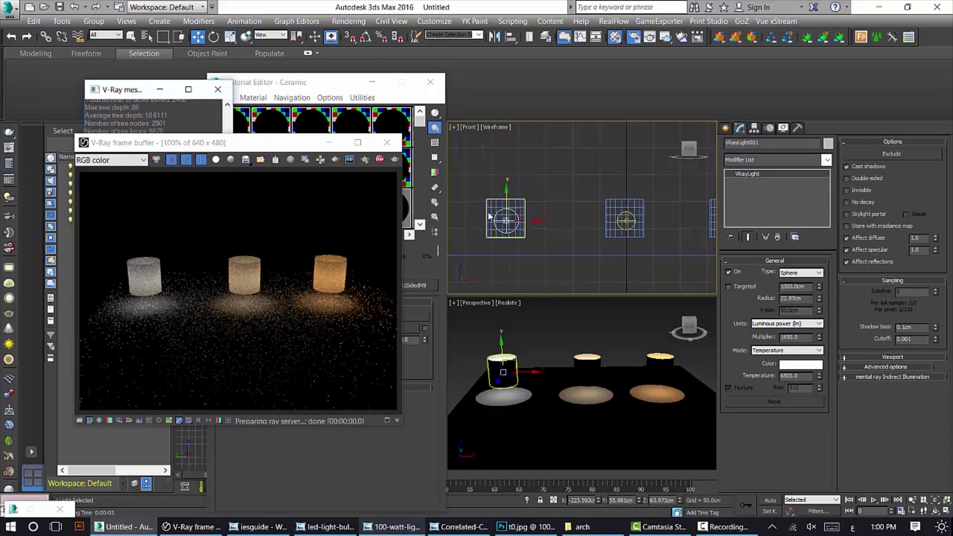
drag(514, 204, 514, 199)
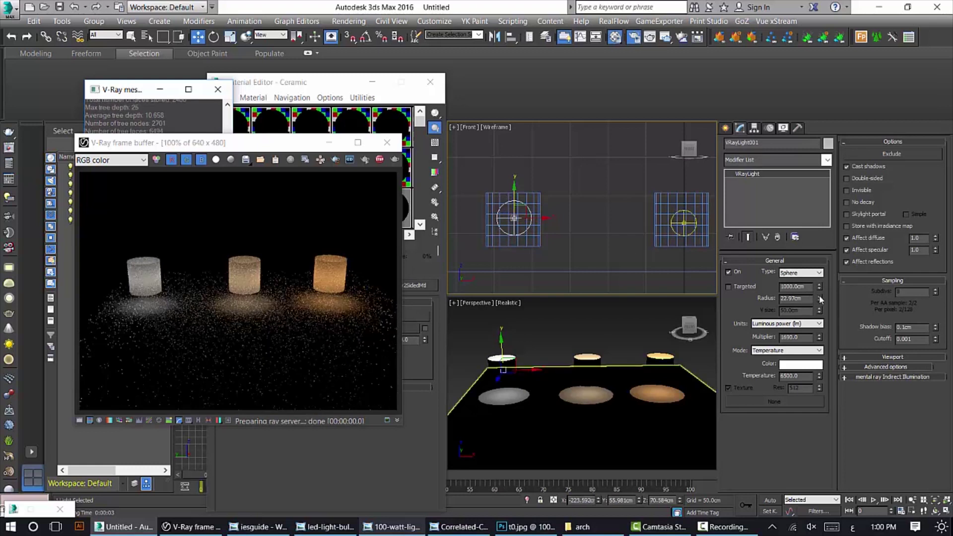
middle_drag(610, 177, 571, 173)
click(641, 206)
drag(820, 296, 819, 276)
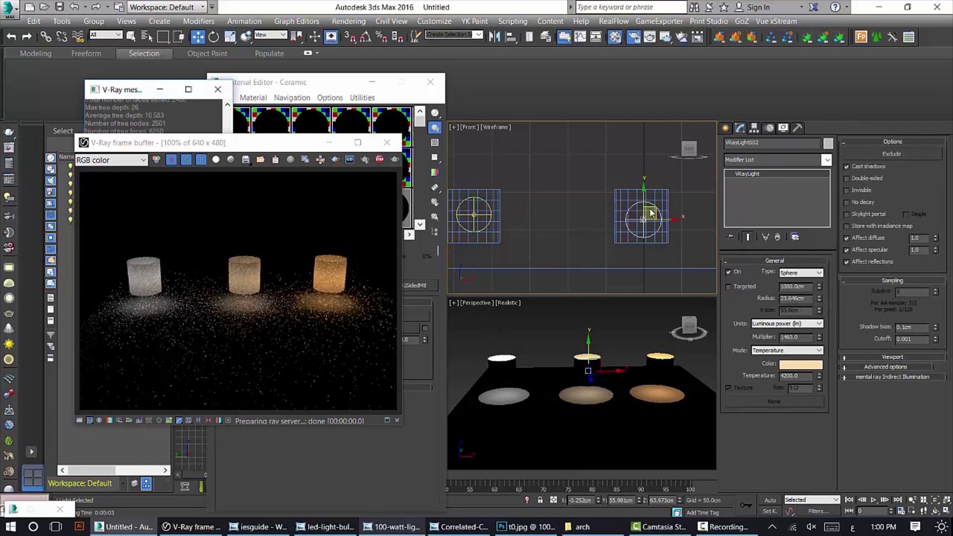
drag(650, 207, 646, 204)
Undo the light edits and select the light inside the middle cylinder
right_click(618, 327)
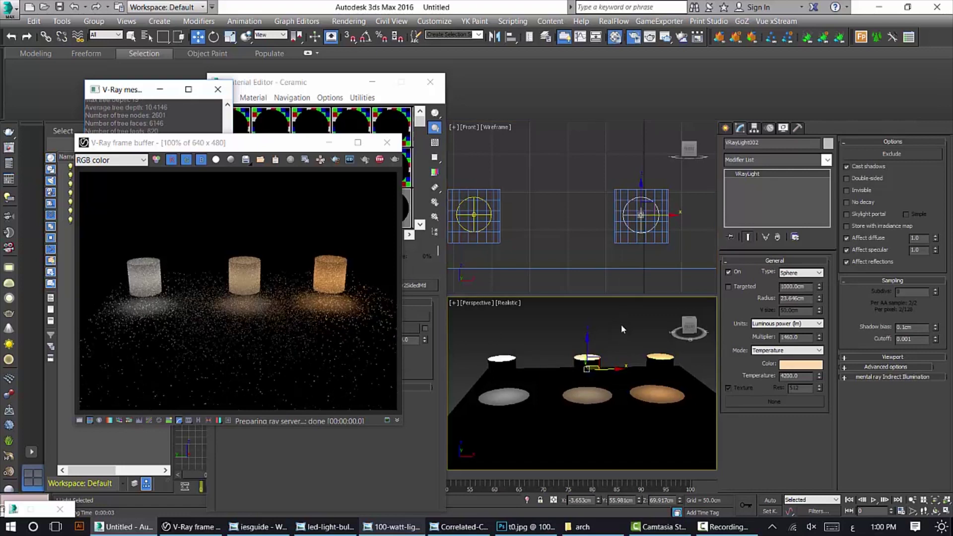
key(ctrl+z)
key(ctrl+z)
key(ctrl+z)
key(ctrl+z)
key(ctrl+z)
key(ctrl+z)
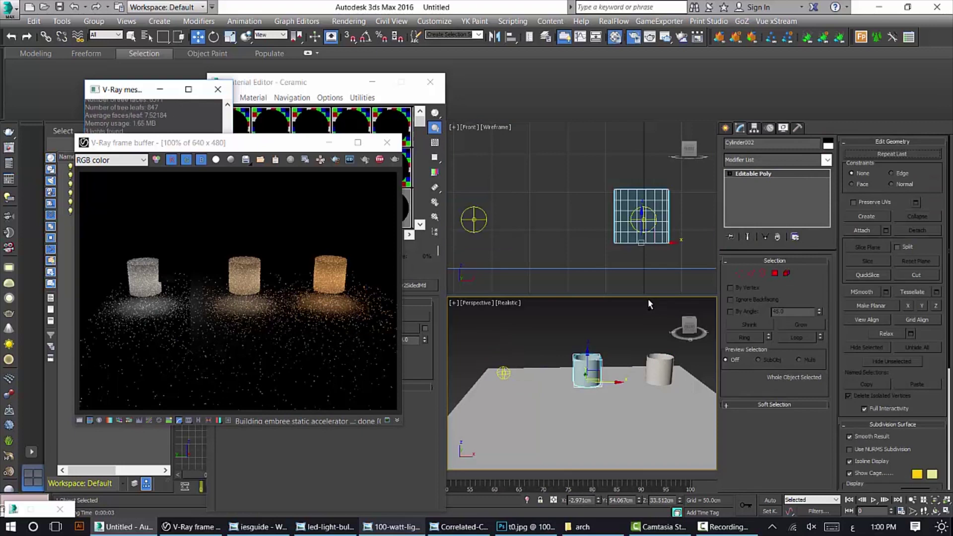
key(ctrl+z)
key(ctrl+z)
key(ctrl+z)
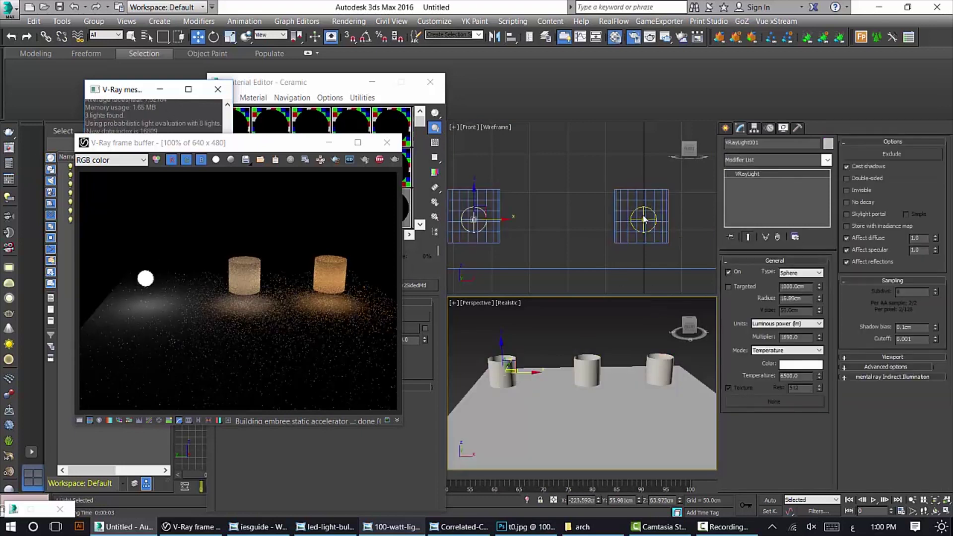
click(647, 209)
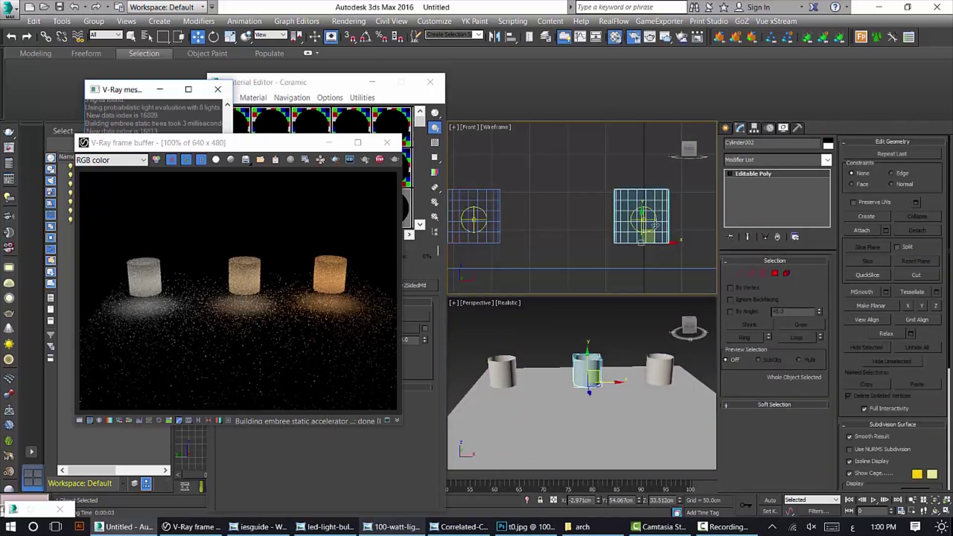
click(654, 223)
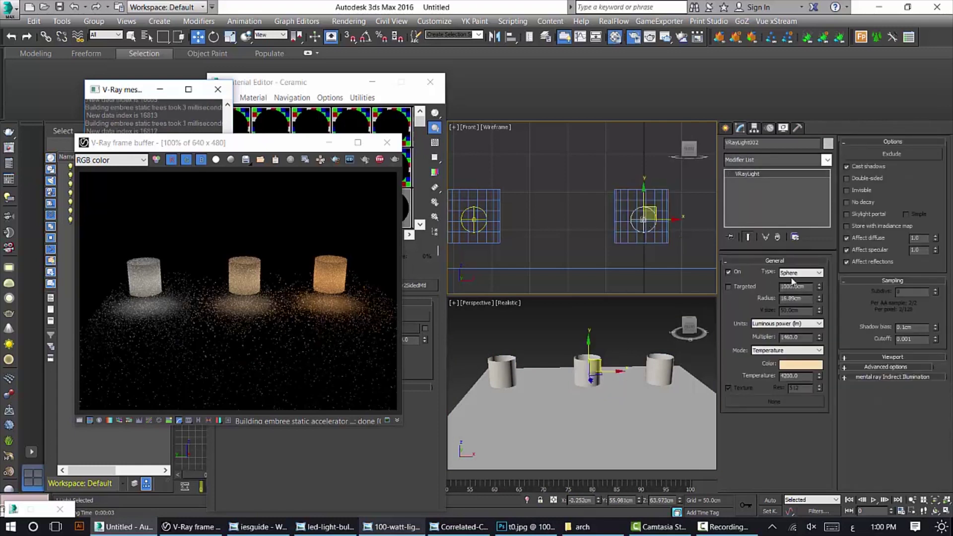
Set the middle light's units to Default (image) with multiplier 30
click(784, 324)
click(783, 333)
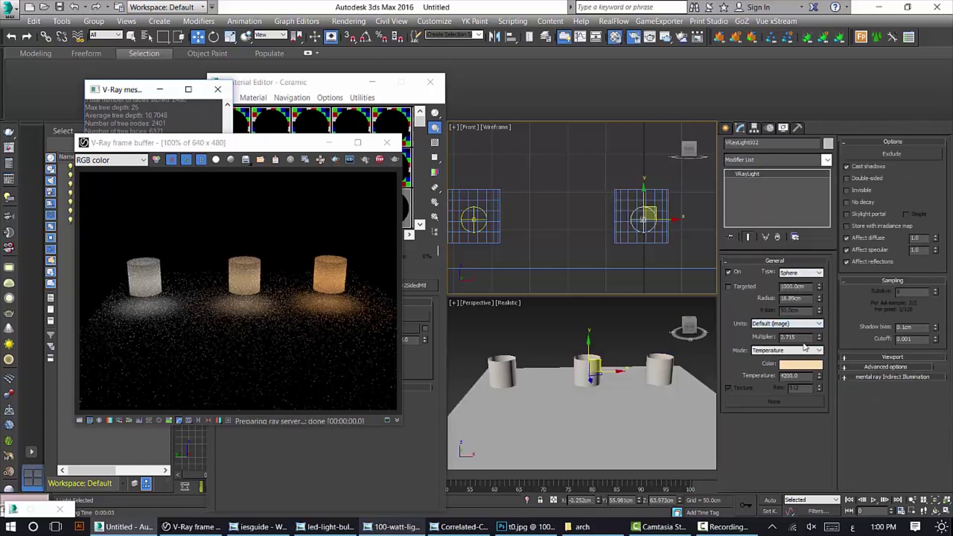
text(30)
key(Return)
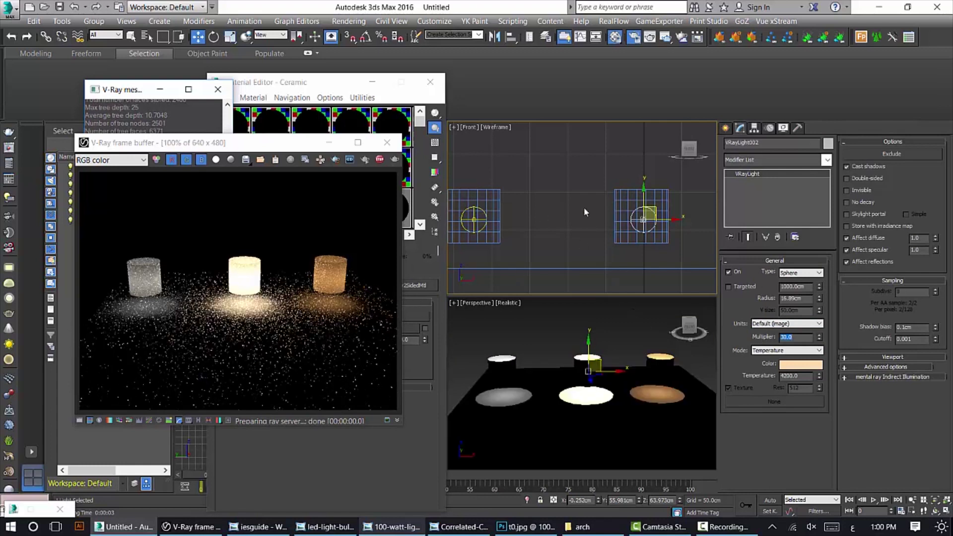
Set the right lamp's light to Default (image) units with multiplier 15
scroll(584, 207, down, 3)
middle_drag(584, 206, 490, 210)
scroll(544, 220, up, 4)
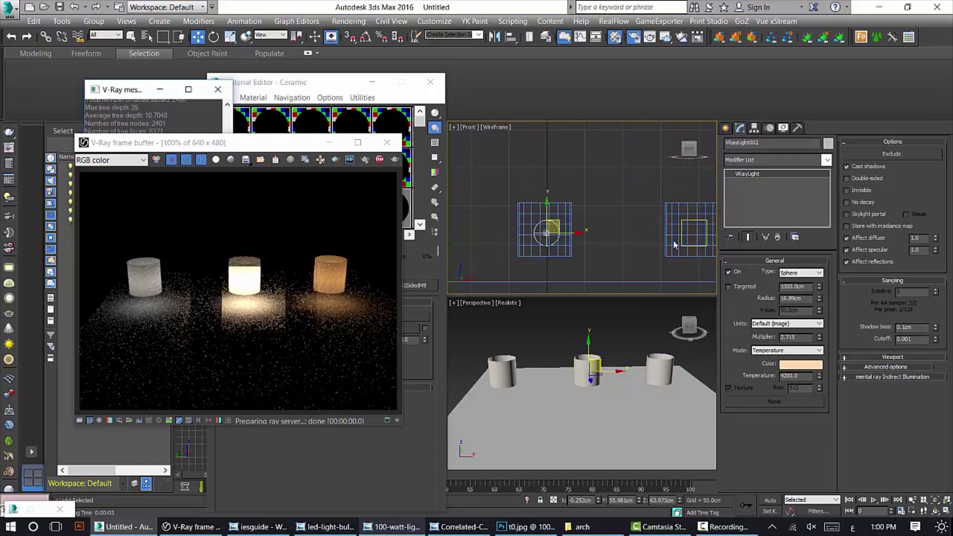
click(689, 218)
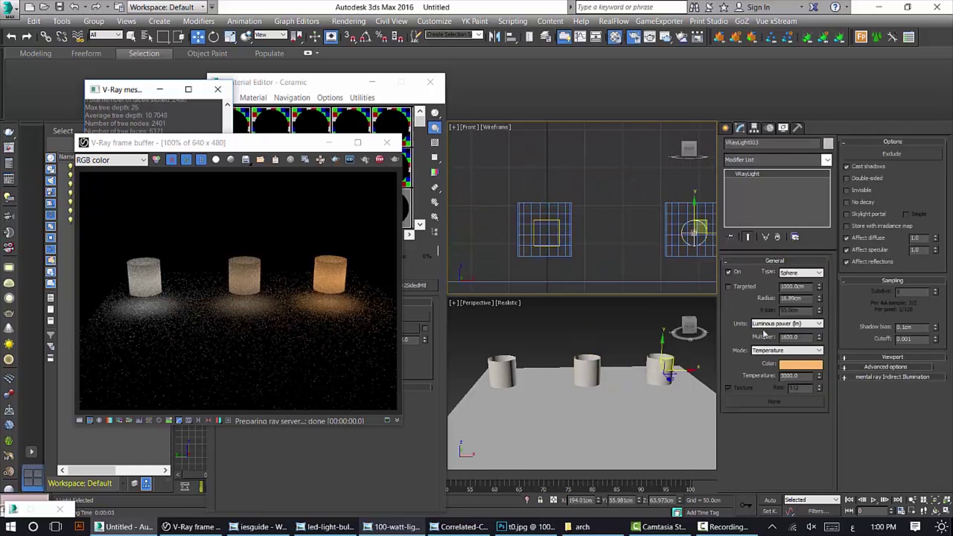
click(773, 323)
click(770, 333)
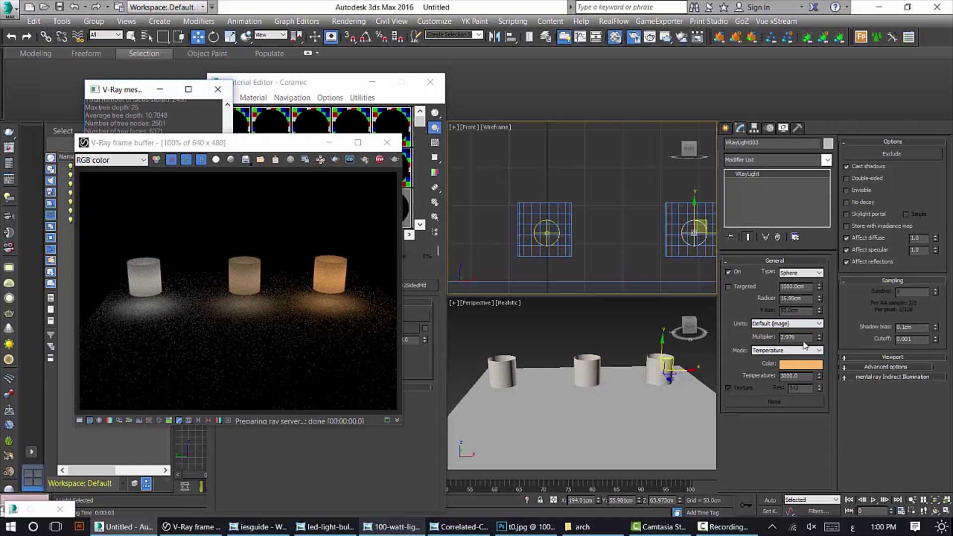
text(15)
key(Return)
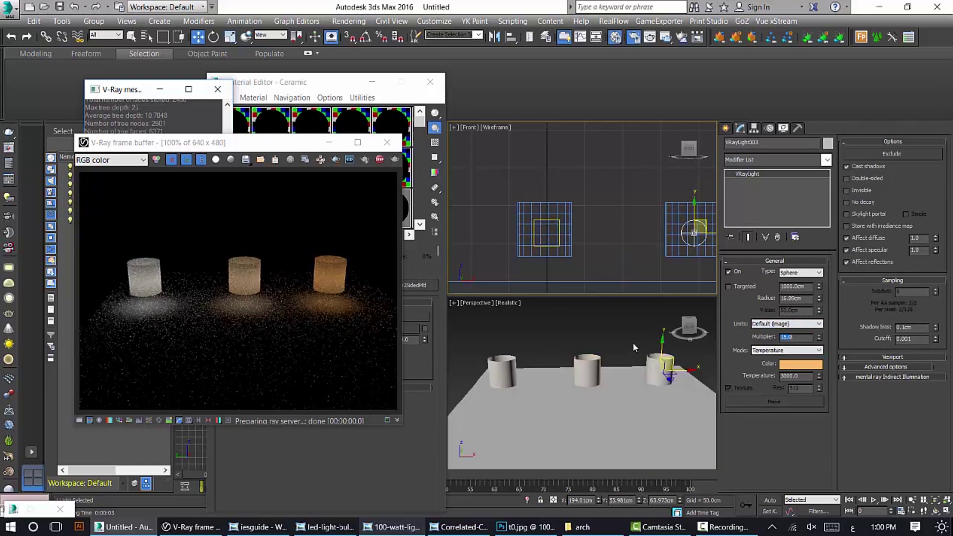
Pan the front view and check the 100-watt bulb lumen comparison image
scroll(348, 274, up, 1)
scroll(349, 279, down, 1)
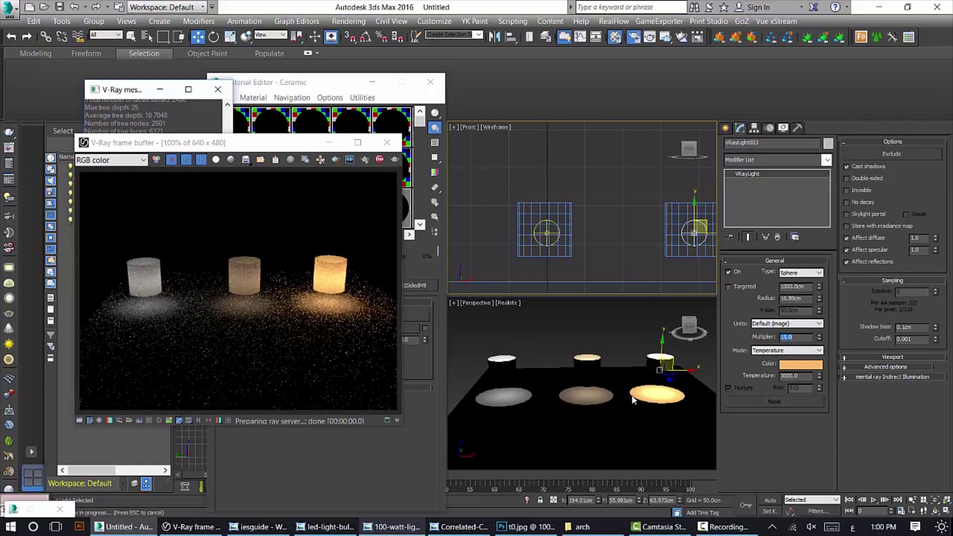
click(641, 363)
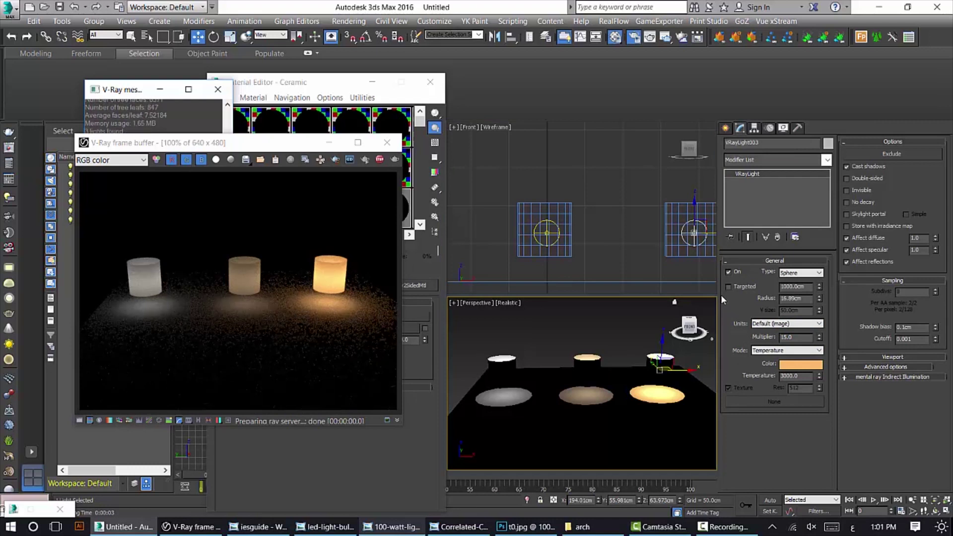
middle_drag(680, 221, 618, 210)
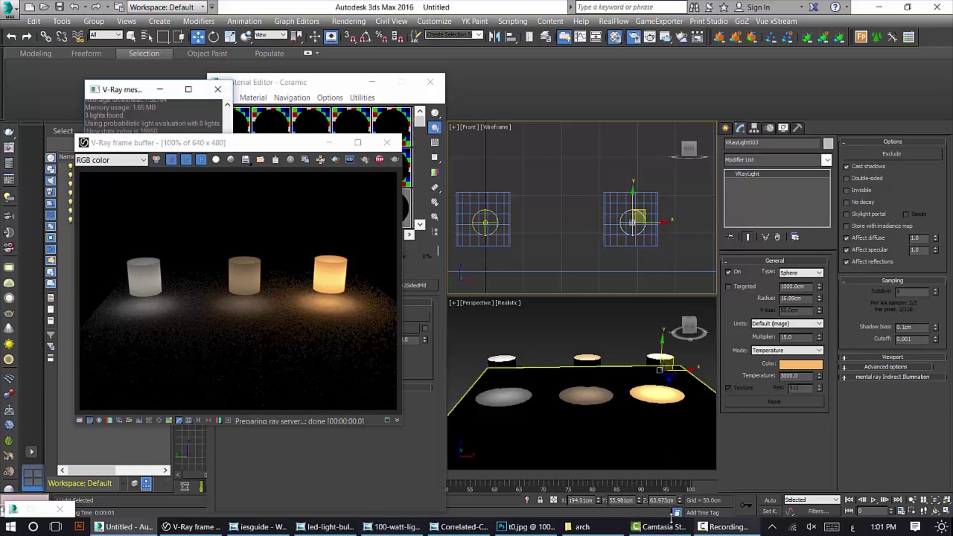
click(420, 526)
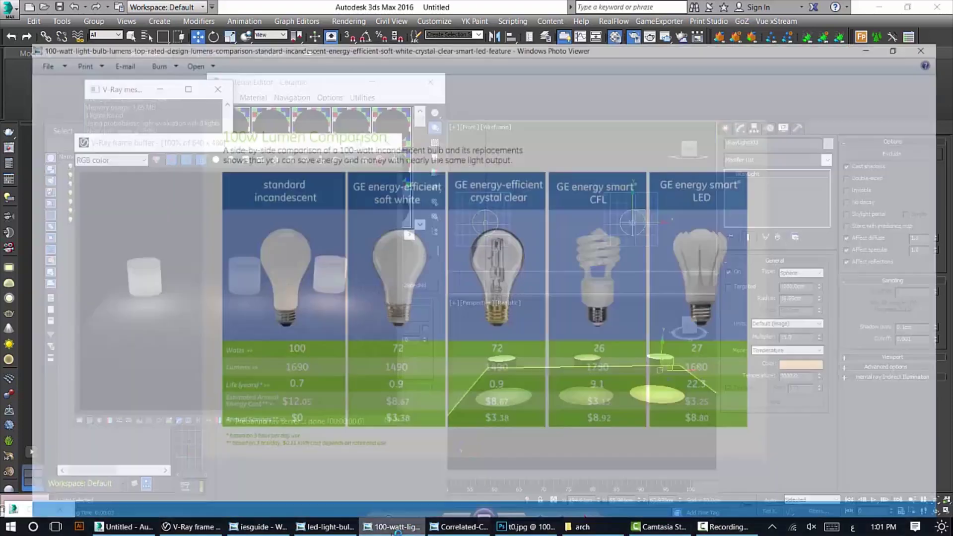
scroll(502, 327, down, 2)
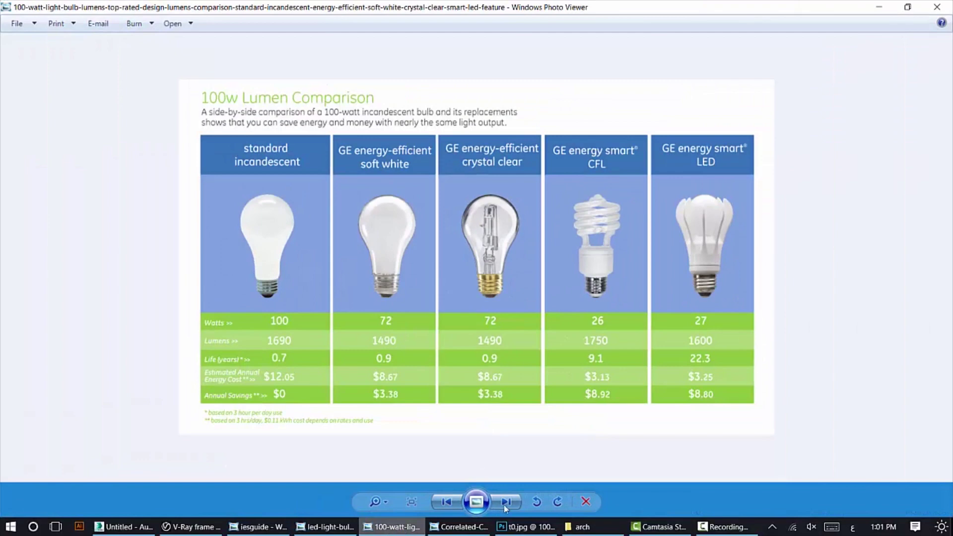
click(409, 527)
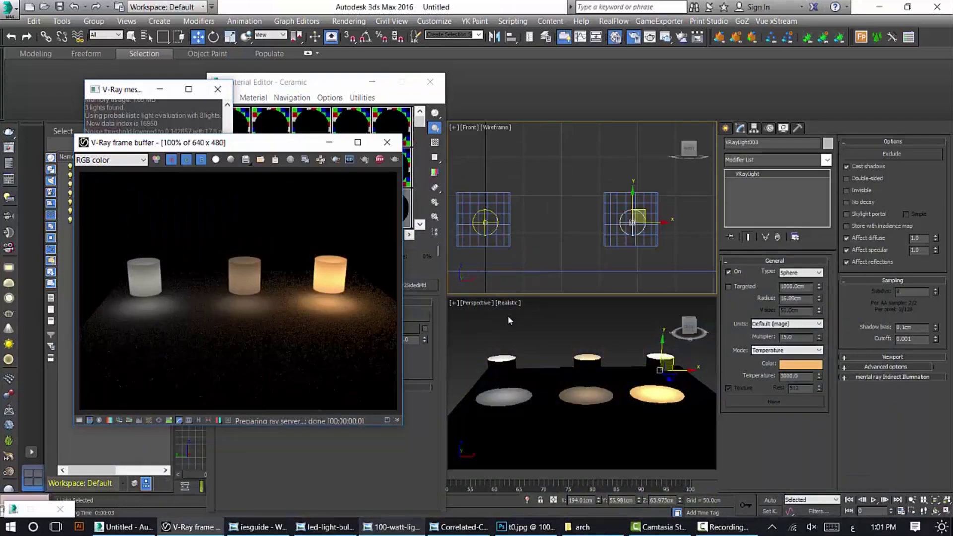
Shift-drag VRayLight003 right in the Front view to clone it as VRayLight004
right_click(525, 336)
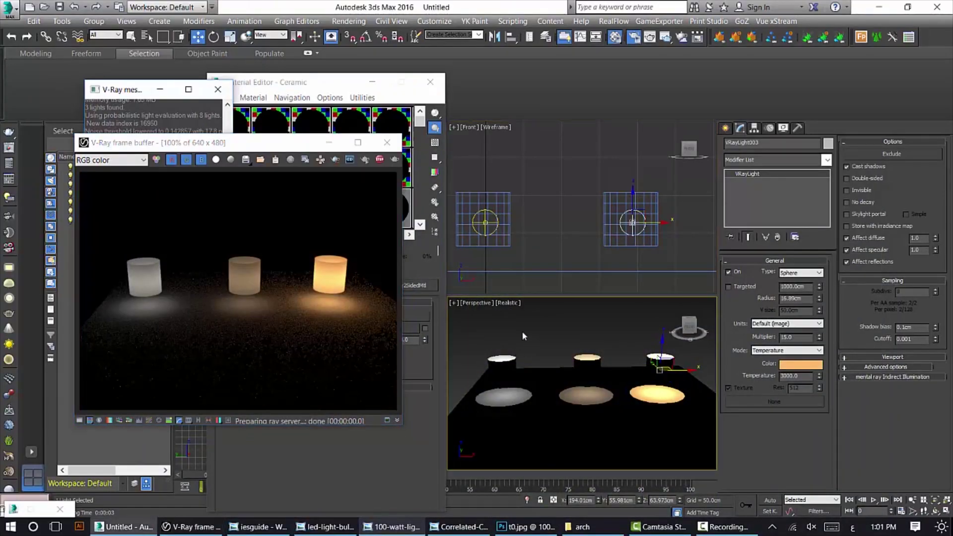
middle_click(543, 223)
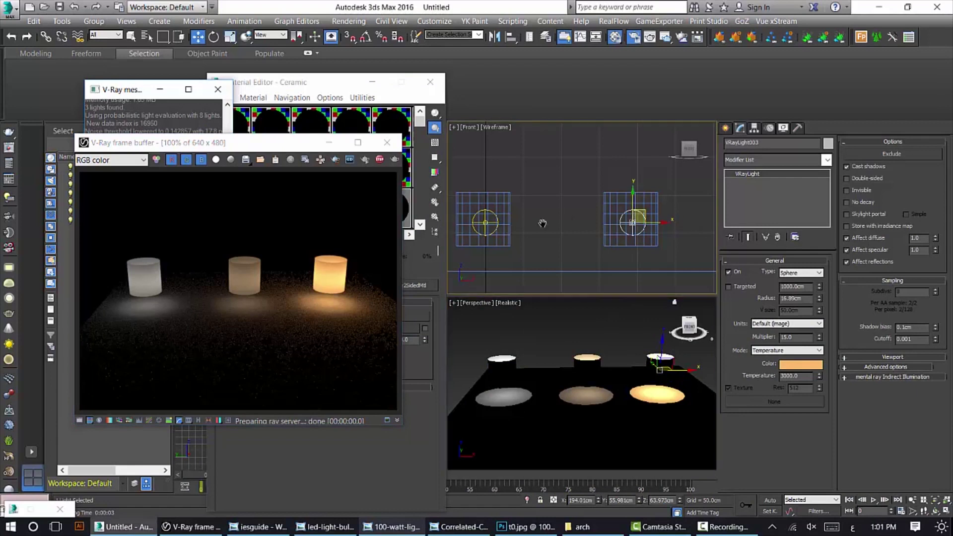
middle_drag(543, 223, 429, 228)
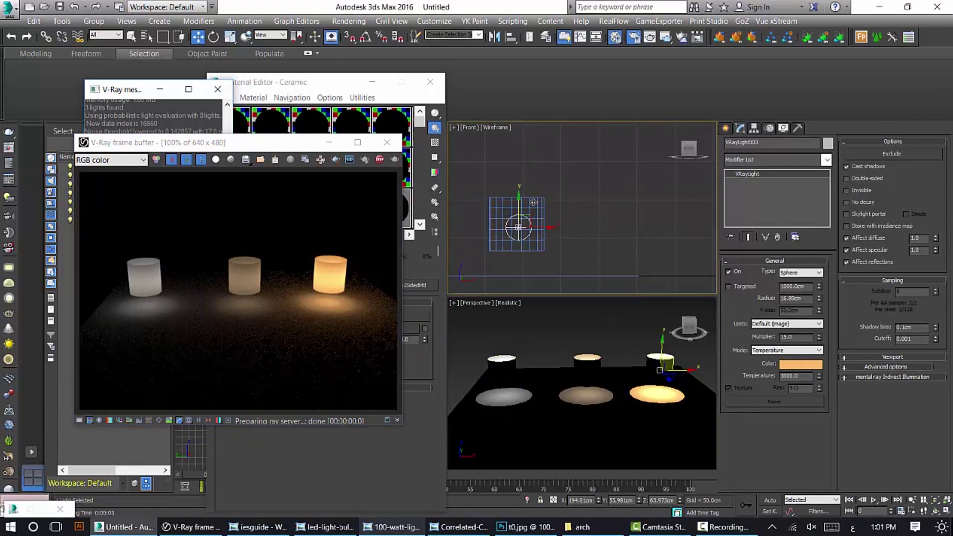
middle_drag(518, 230, 523, 235)
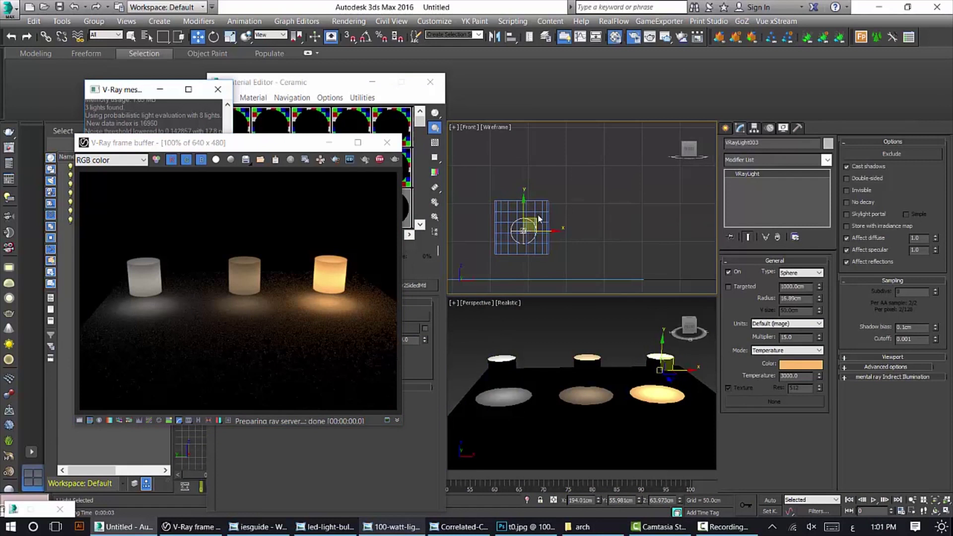
shift+drag(541, 233, 613, 232)
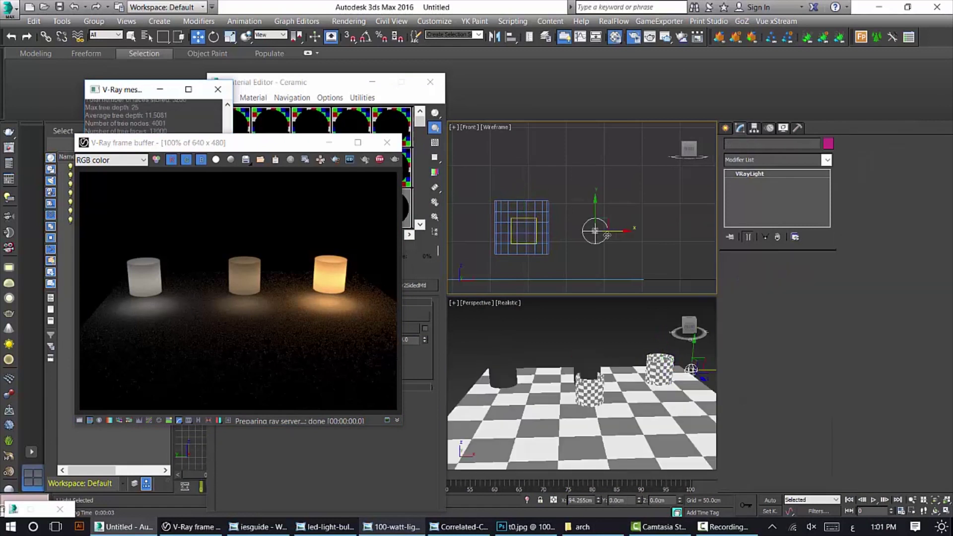
click(406, 226)
key(Return)
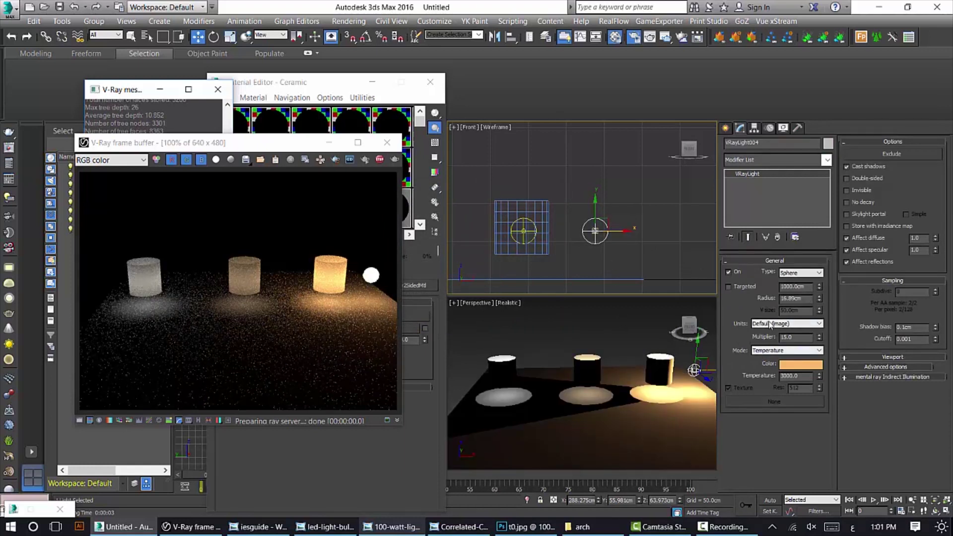
Change the copied light's type to Plane with its preview always shown
click(799, 261)
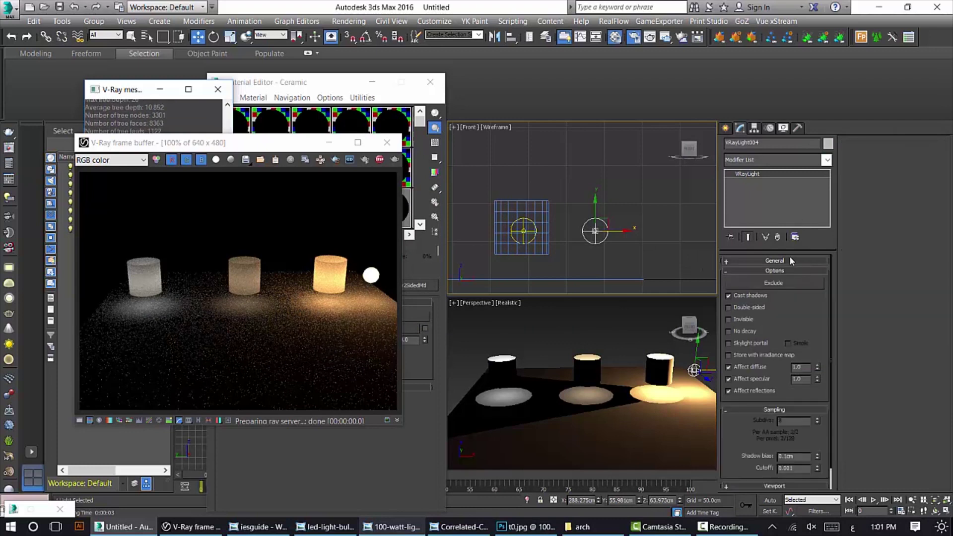
click(790, 261)
click(794, 273)
click(794, 282)
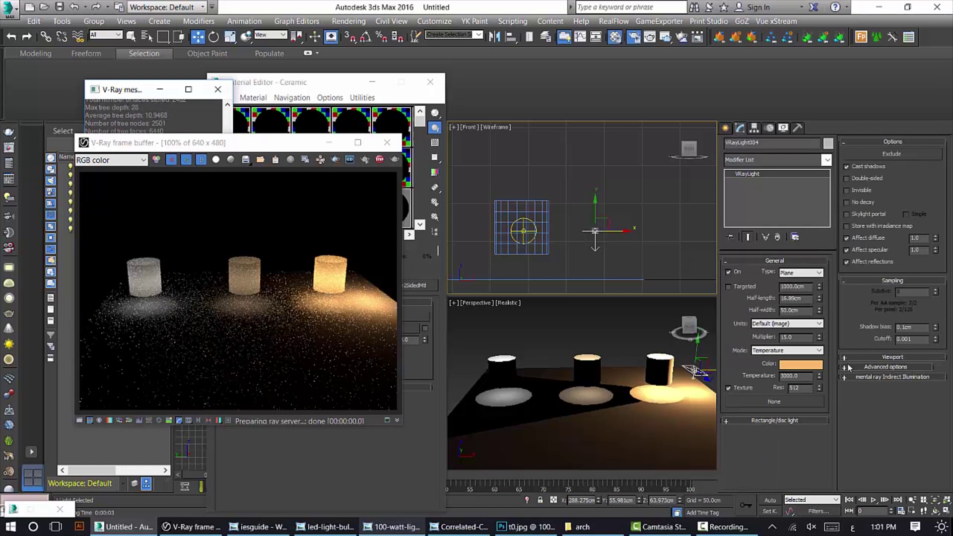
click(768, 420)
click(779, 449)
click(771, 460)
Adjust the plane light's directional beam and raise it above the cylinders
scroll(563, 223, down, 5)
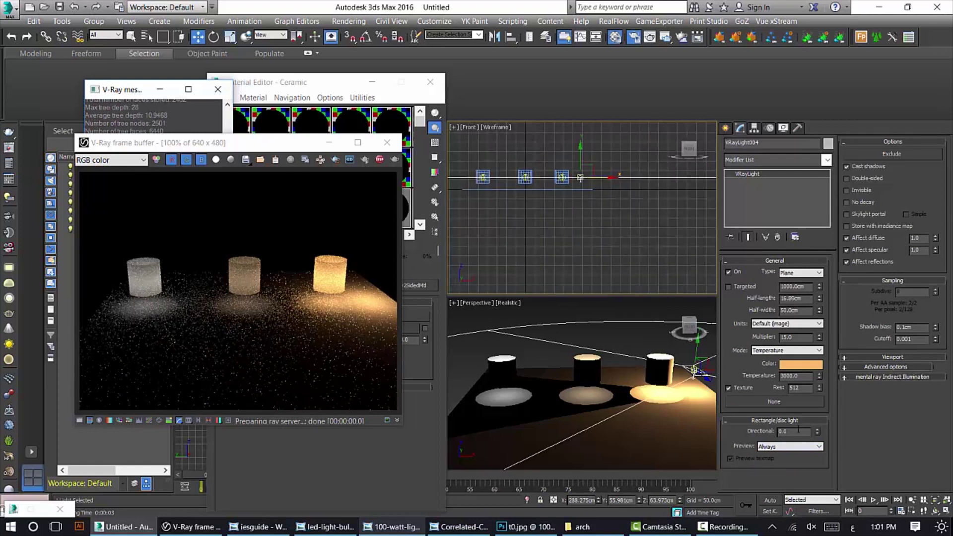
drag(818, 432, 816, 383)
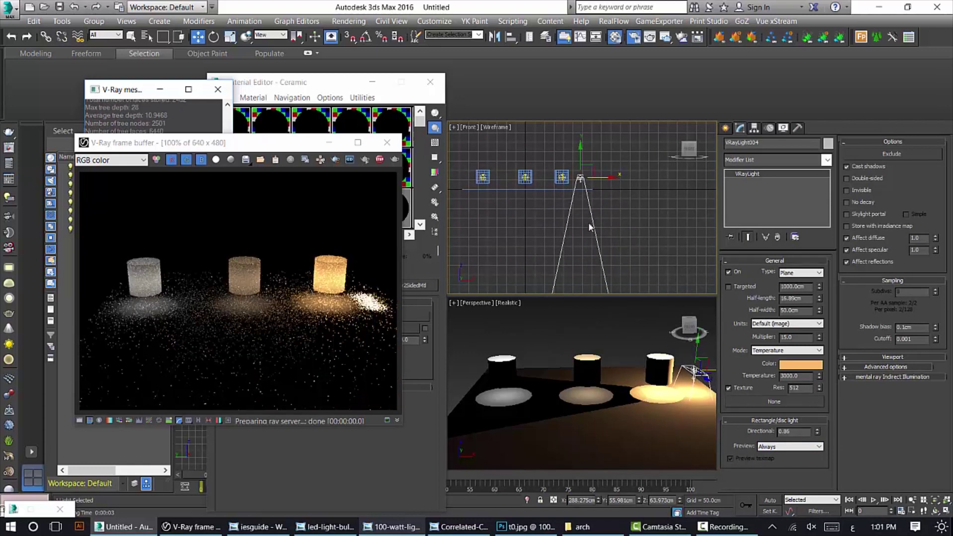
scroll(571, 158, down, 2)
middle_drag(572, 158, 578, 175)
drag(578, 175, 563, 123)
middle_drag(583, 187, 583, 188)
mouse_move(820, 433)
mouse_down()
mouse_move(828, 442)
mouse_move(815, 426)
mouse_up()
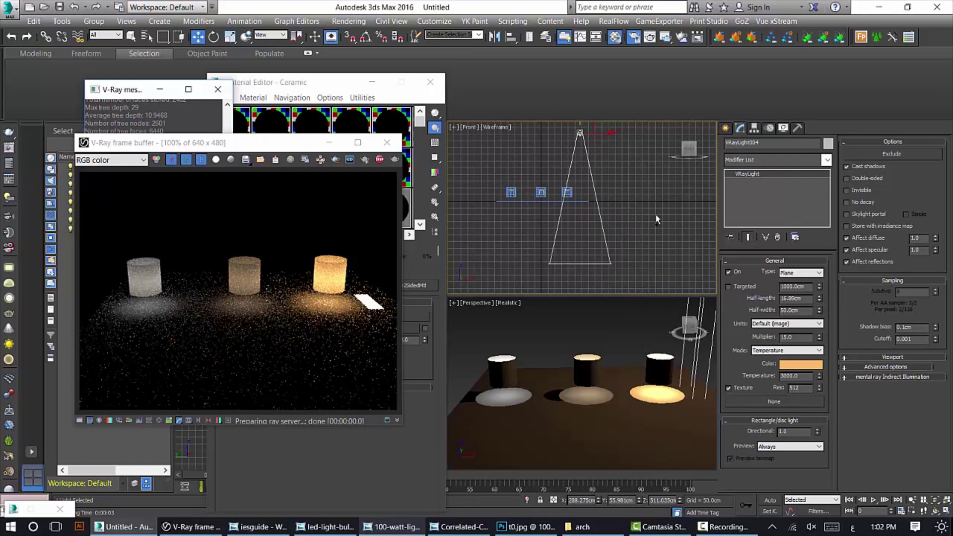
drag(818, 430, 820, 435)
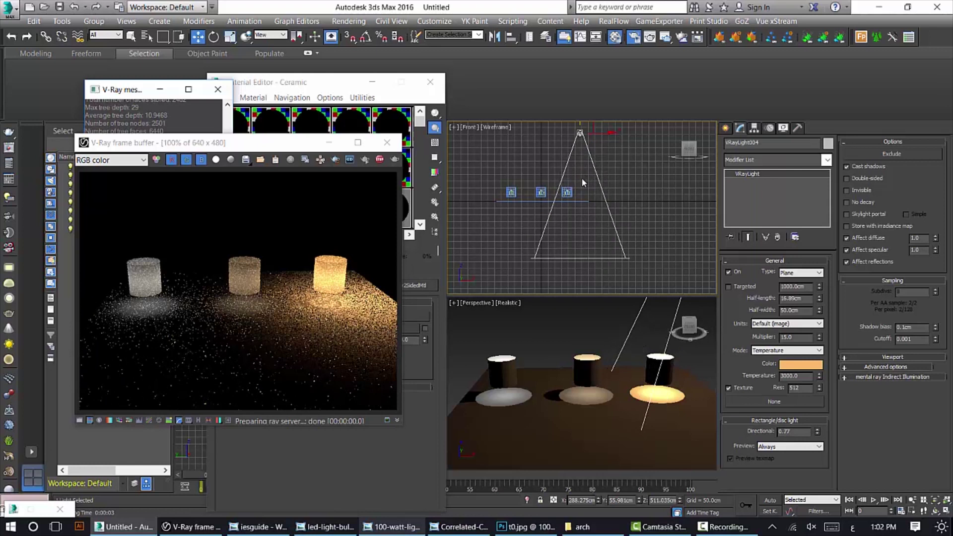
middle_drag(600, 156, 596, 158)
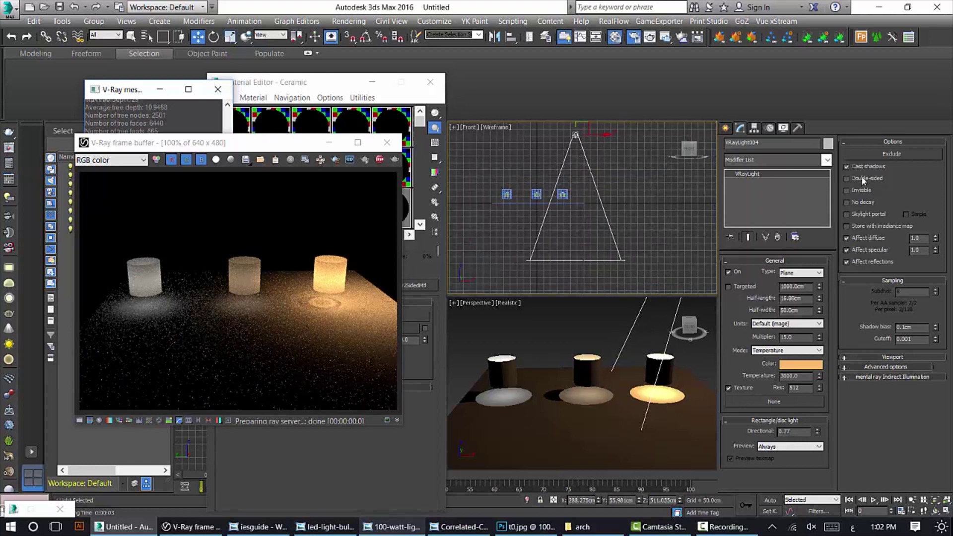
Toggle shadow casting, make the plane light double-sided, and set Directional to 0
click(850, 163)
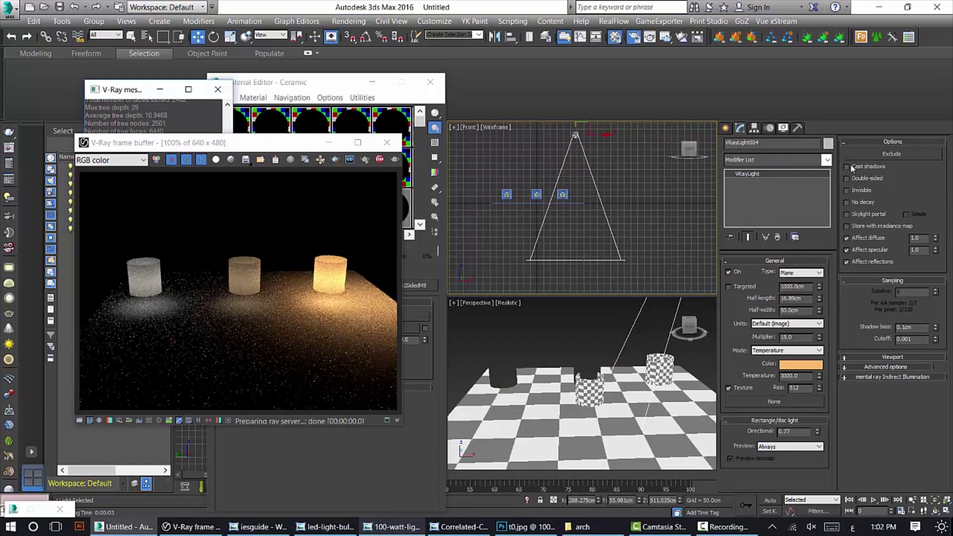
click(851, 164)
click(855, 180)
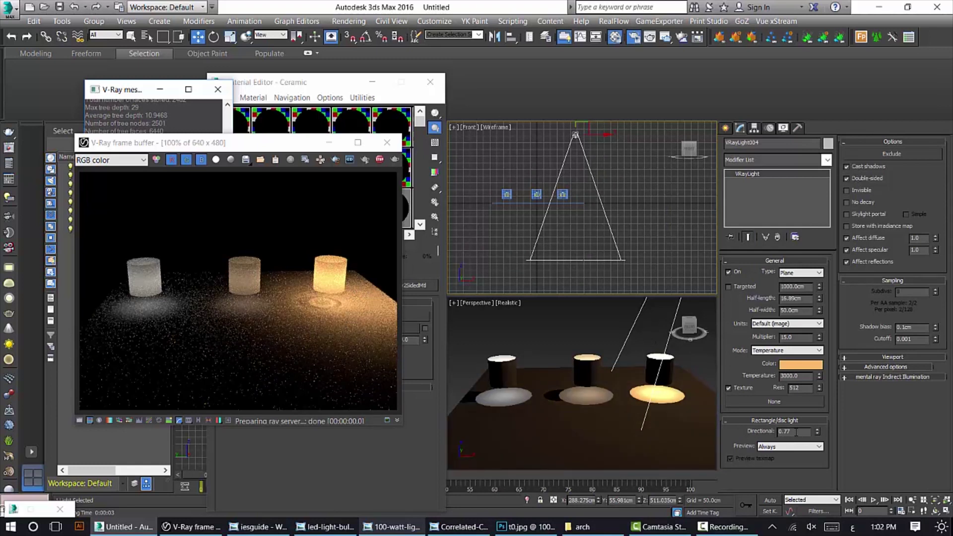
text(0)
key(Return)
Set the light preview to Never and lower the plane light beside the right cylinder
click(792, 447)
click(771, 457)
click(785, 447)
click(775, 454)
middle_drag(551, 164, 544, 209)
drag(580, 158, 581, 224)
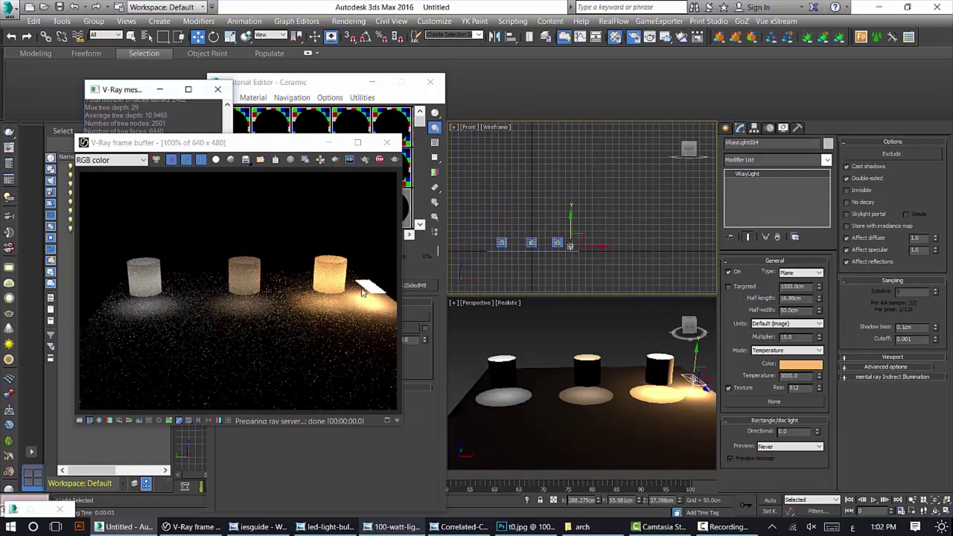
scroll(571, 259, up, 6)
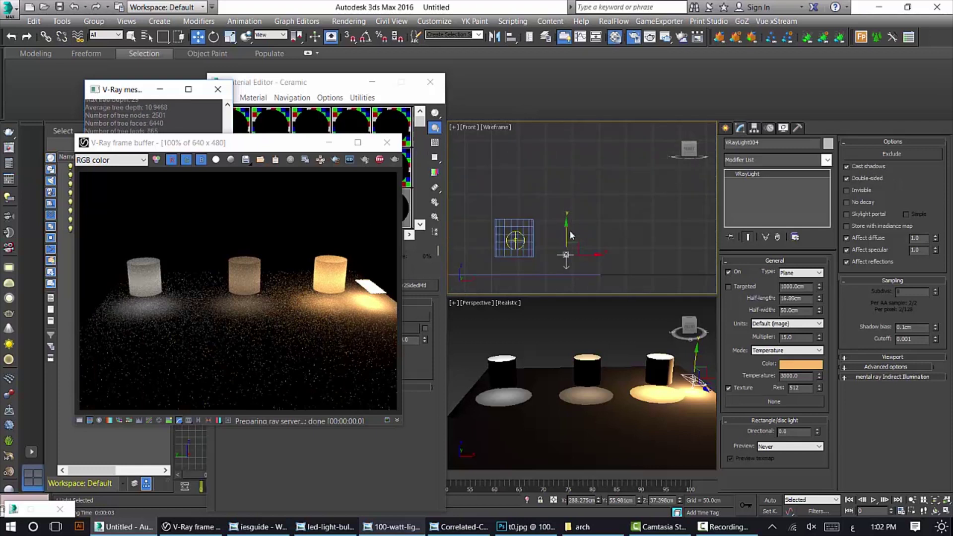
middle_drag(570, 231, 560, 186)
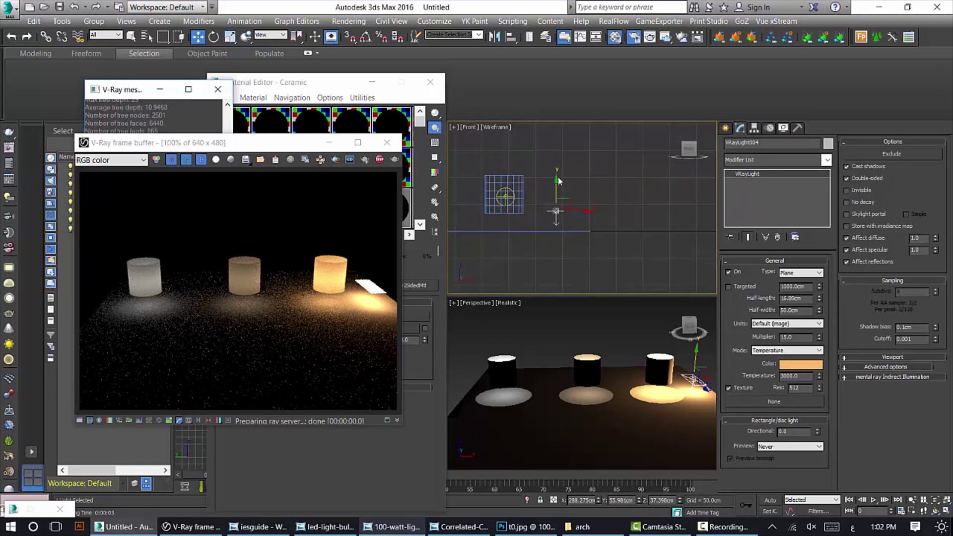
click(847, 191)
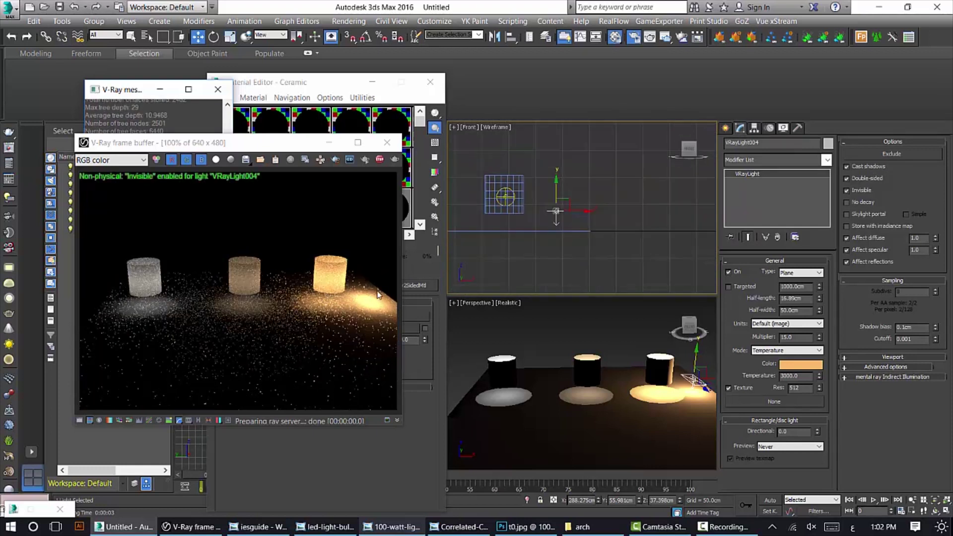
click(850, 191)
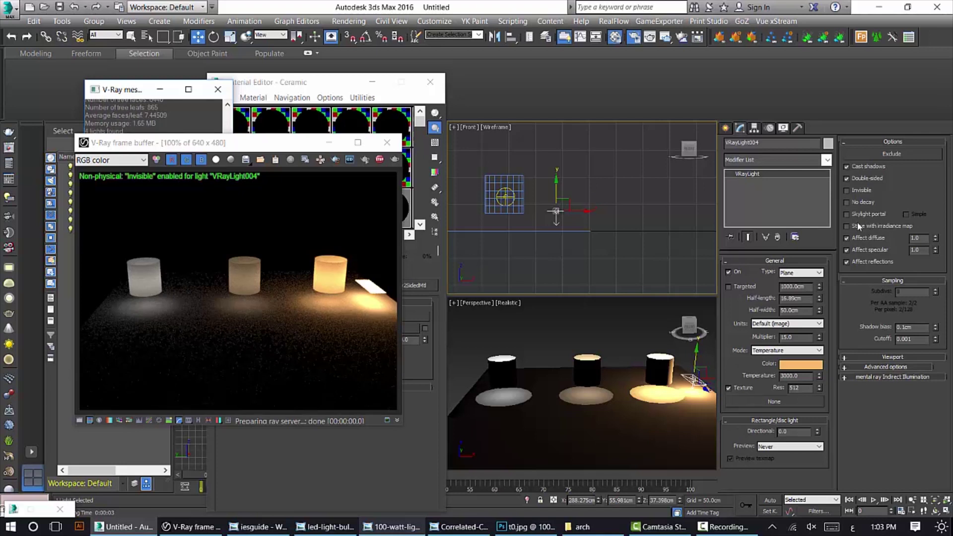
click(864, 226)
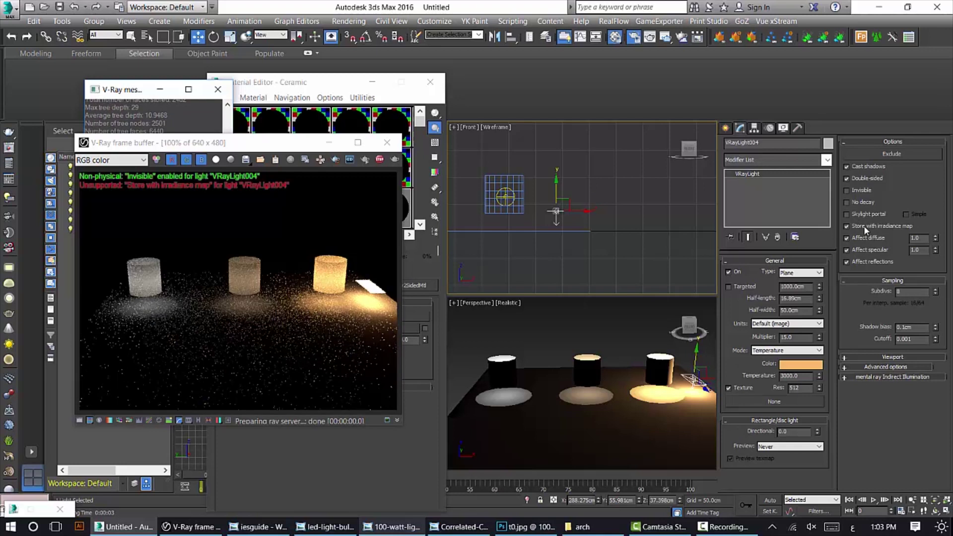
click(864, 225)
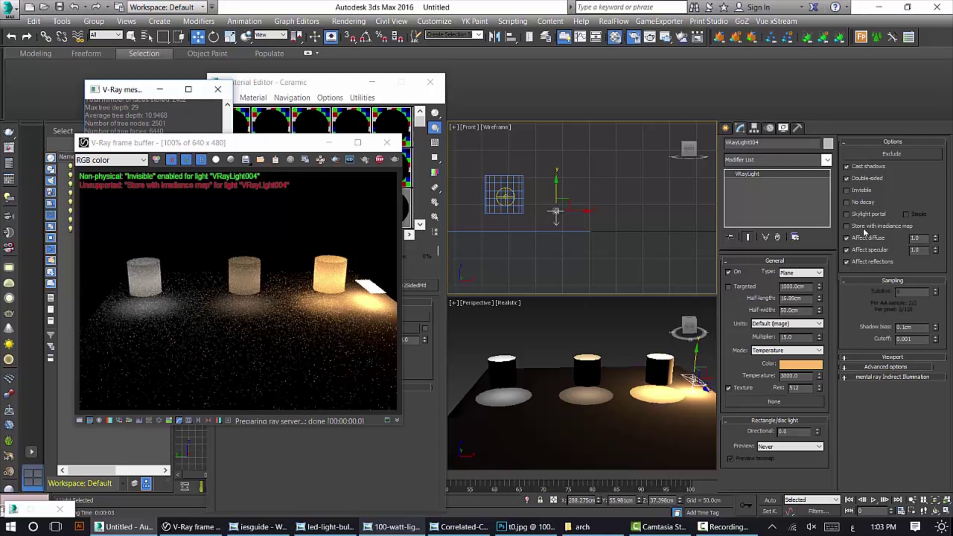
right_click(648, 342)
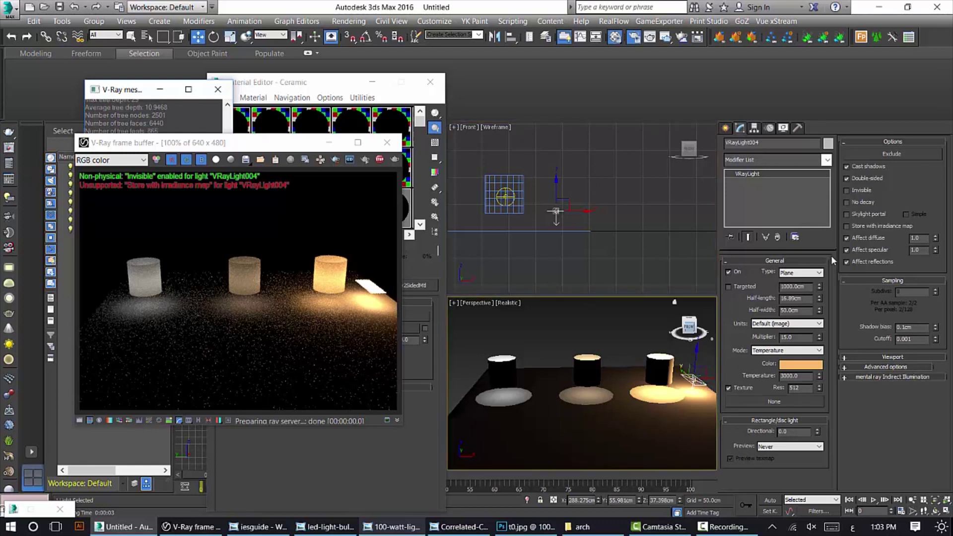
Test Affect diffuse at 5 then back to 1, and toggle Affect reflections off and on
middle_drag(628, 349, 611, 346)
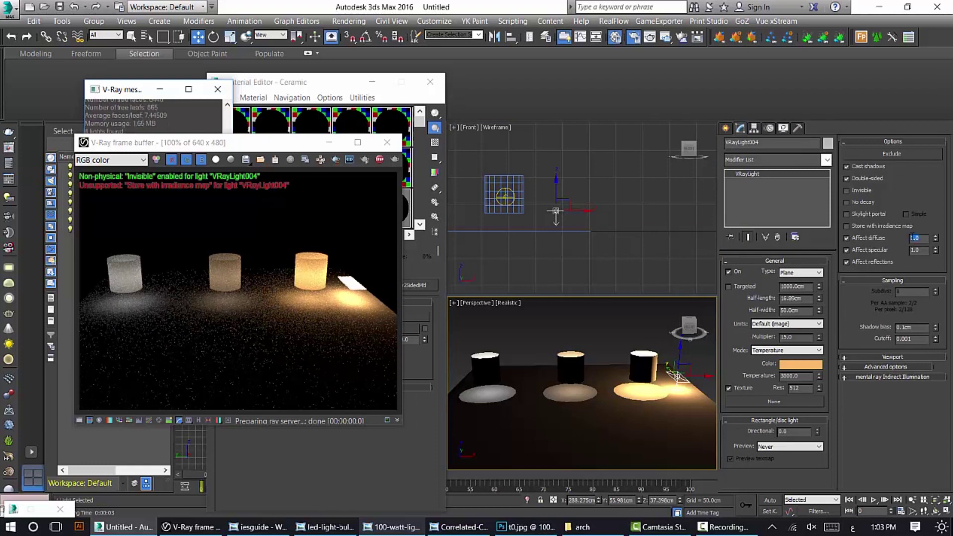
text(5)
key(Return)
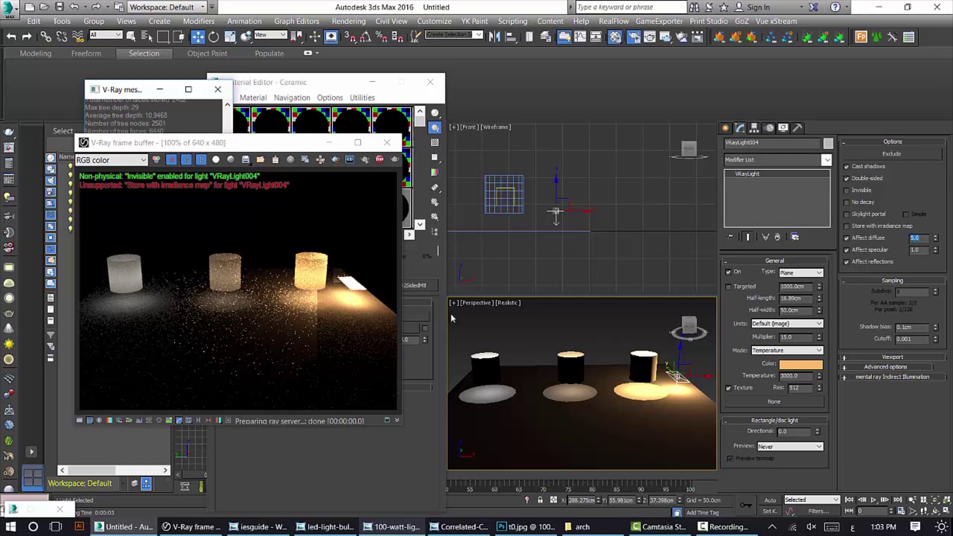
text(1)
key(Tab)
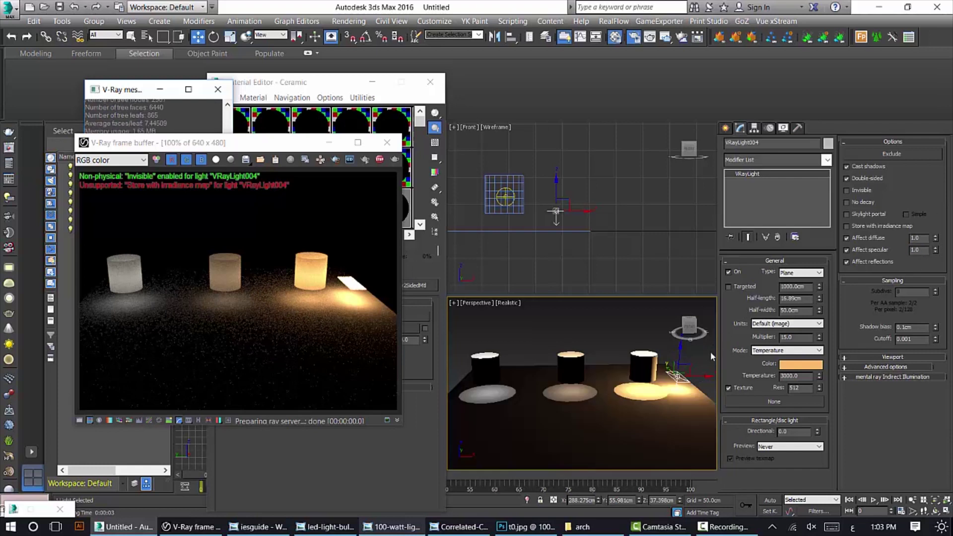
click(852, 264)
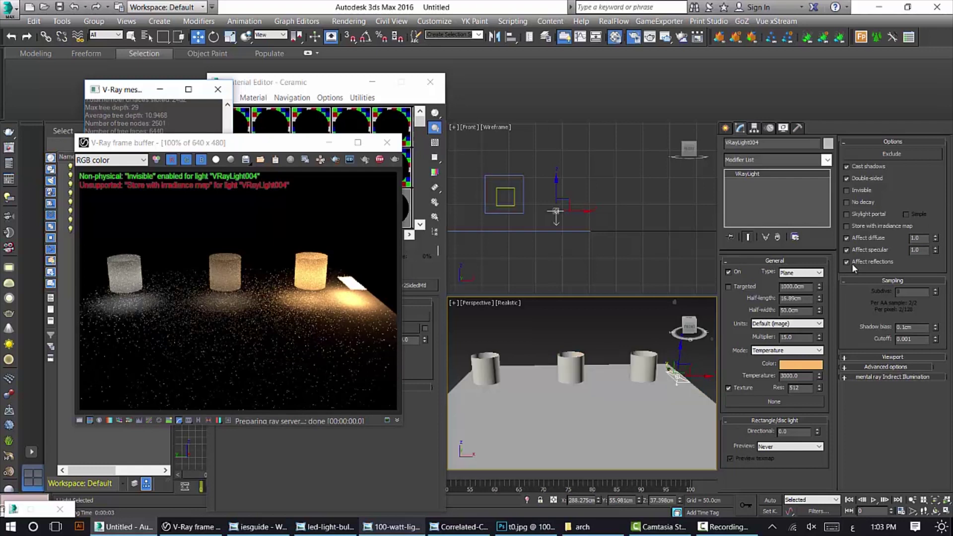
click(852, 264)
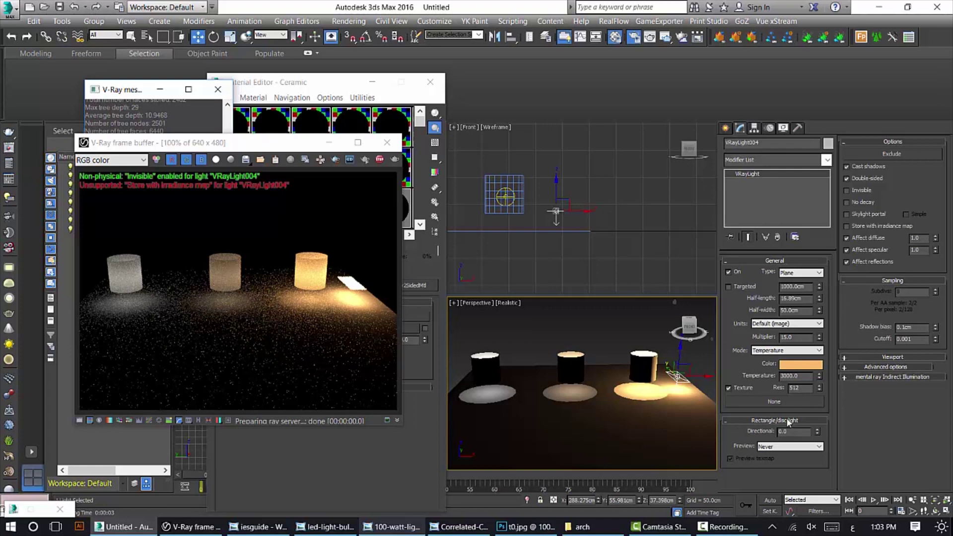
Change the light back to a sphere and move it left inside the right cylinder
click(800, 272)
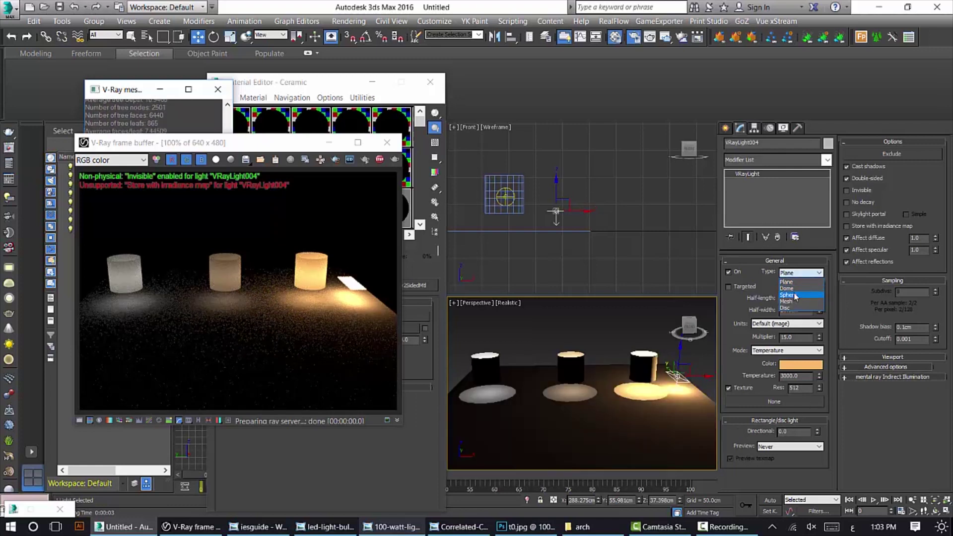
click(794, 297)
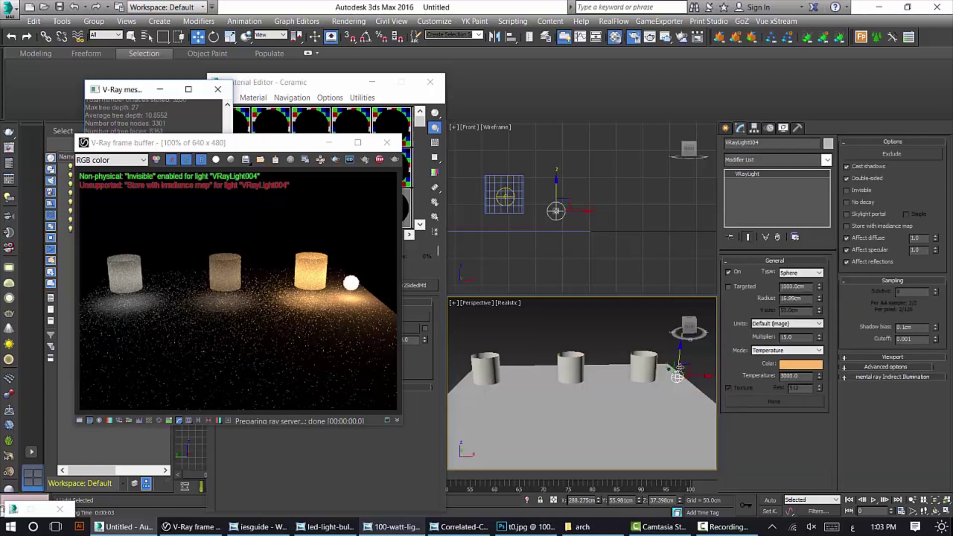
drag(672, 376, 648, 371)
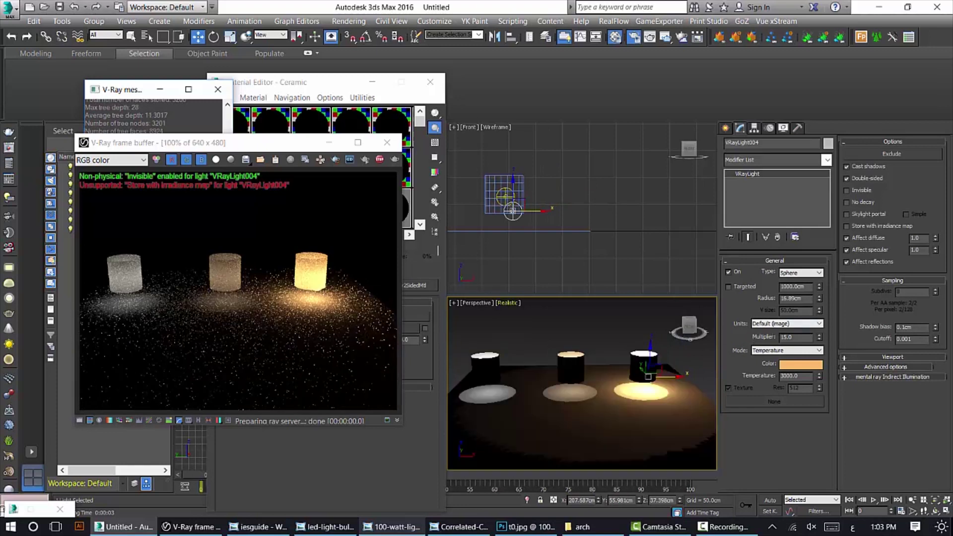
click(458, 528)
Glance at the 100-watt bulb comparison, then select VRayLight002 in the perspective view
click(413, 529)
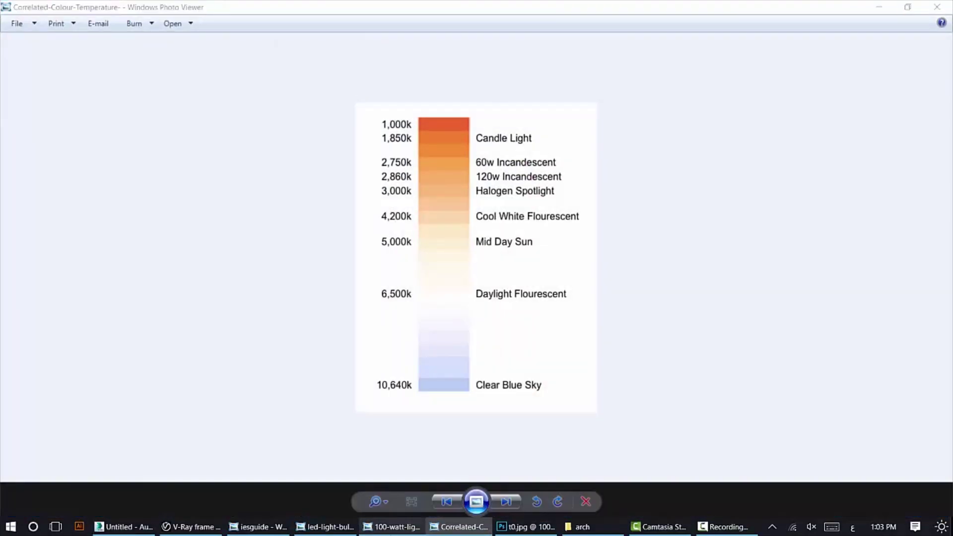
click(404, 528)
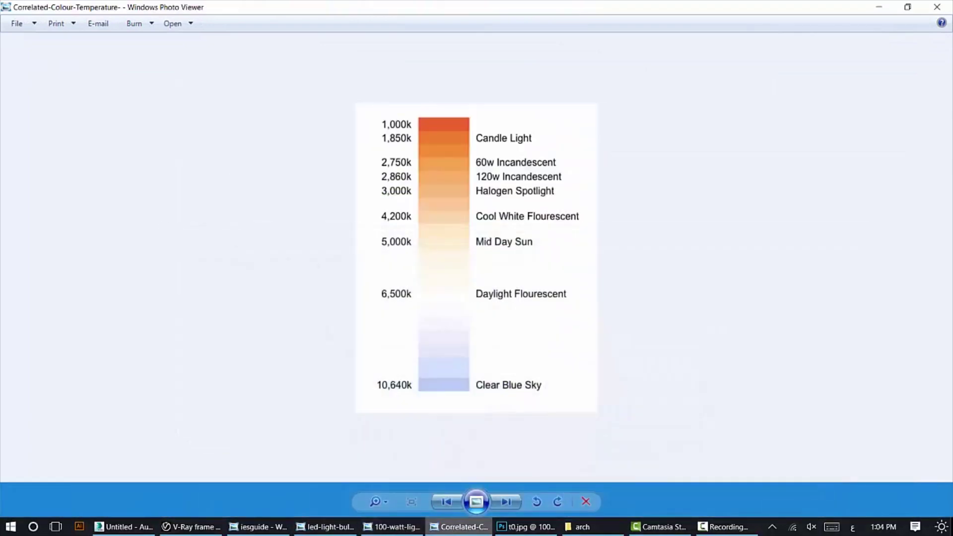
click(455, 527)
scroll(624, 390, up, 3)
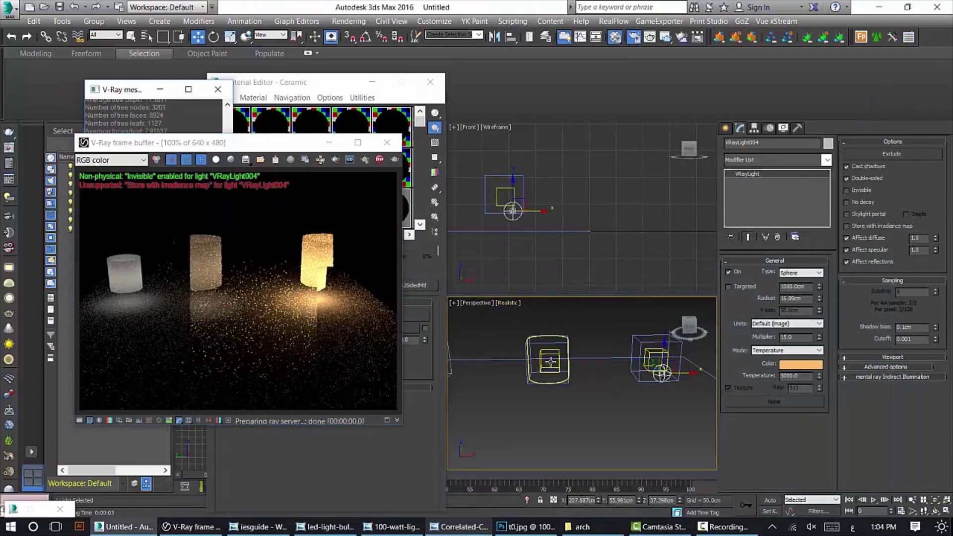
middle_drag(564, 363, 574, 367)
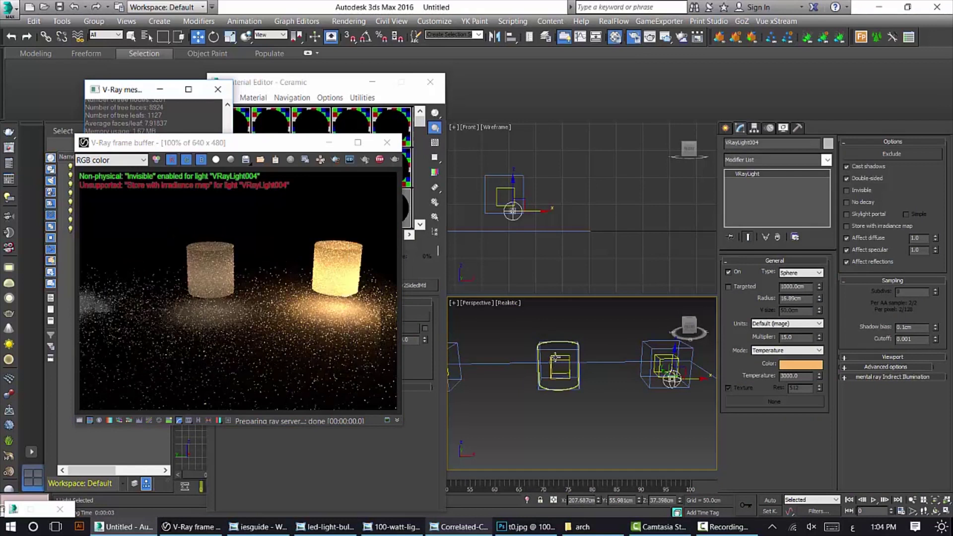
click(555, 357)
click(555, 356)
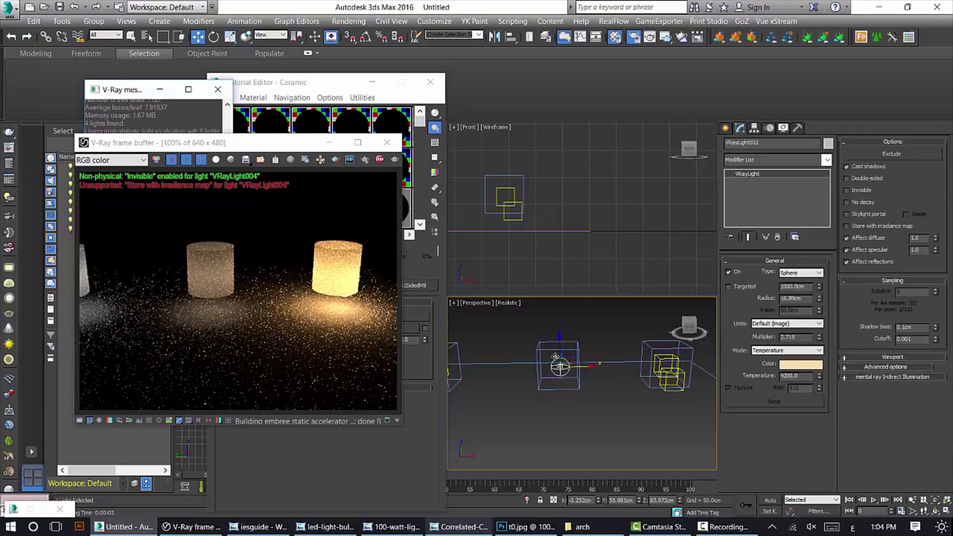
Review the colour-temperature chart and the Lumens and Watts Comparison reference image
click(393, 527)
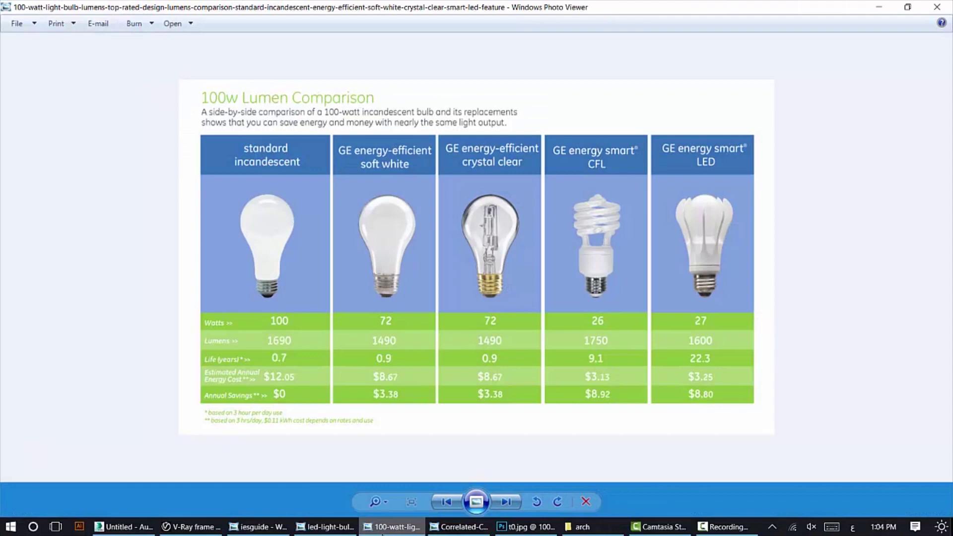
click(398, 532)
click(453, 528)
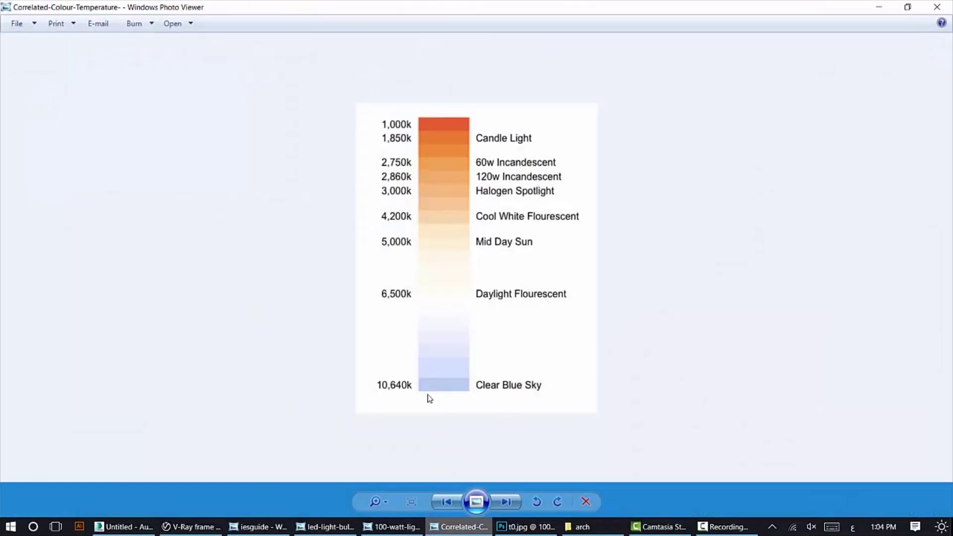
key(Right)
key(Right)
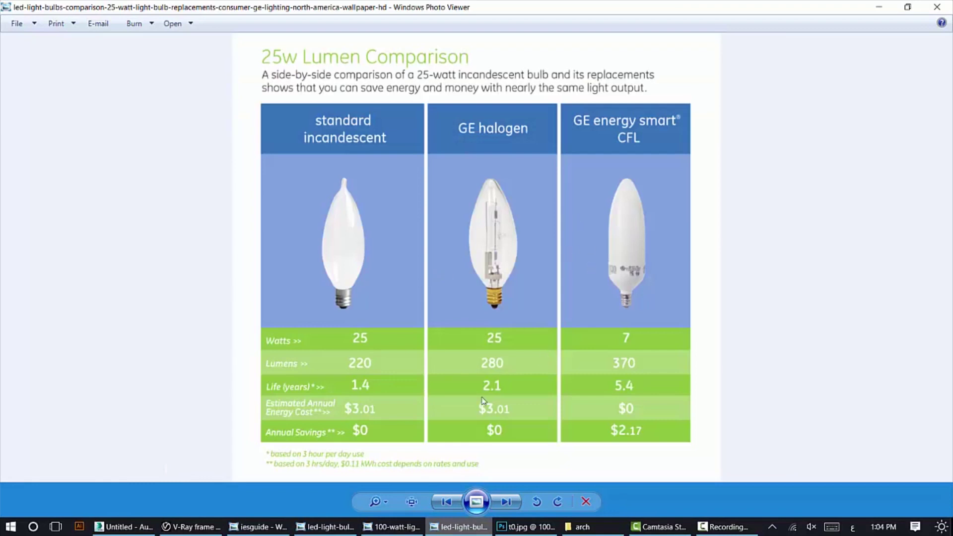
key(Right)
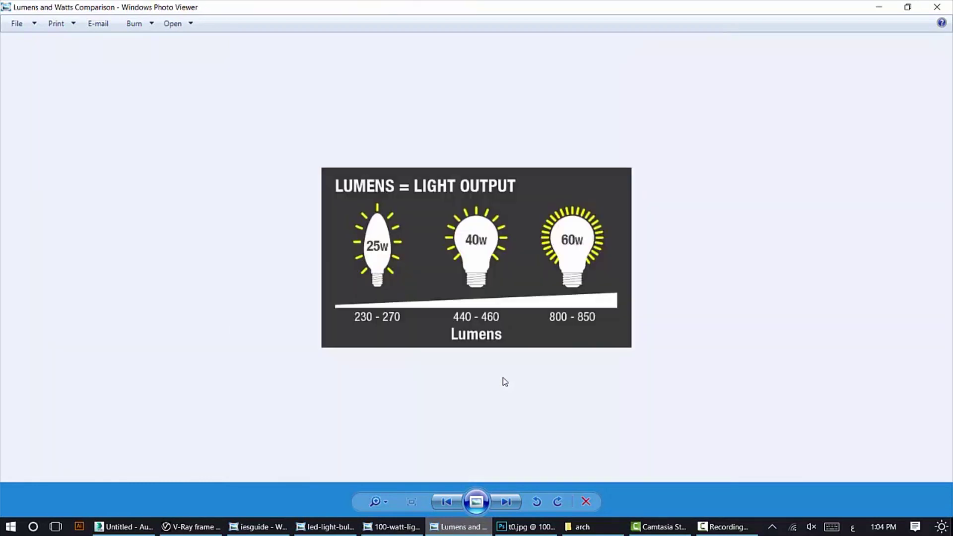
scroll(554, 307, up, 3)
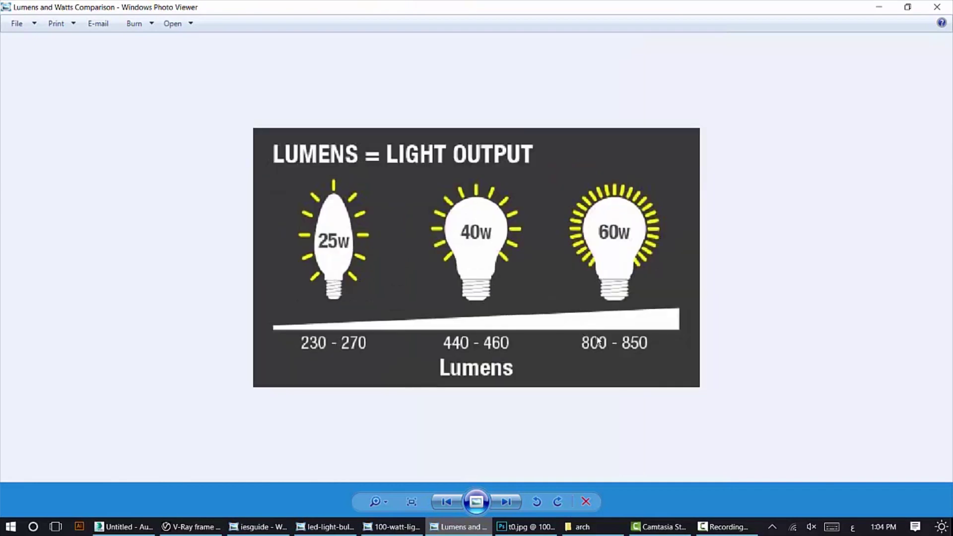
scroll(613, 330, down, 3)
scroll(564, 248, up, 1)
scroll(629, 379, up, 1)
scroll(611, 353, down, 2)
key(Right)
key(Right)
key(Right)
key(Right)
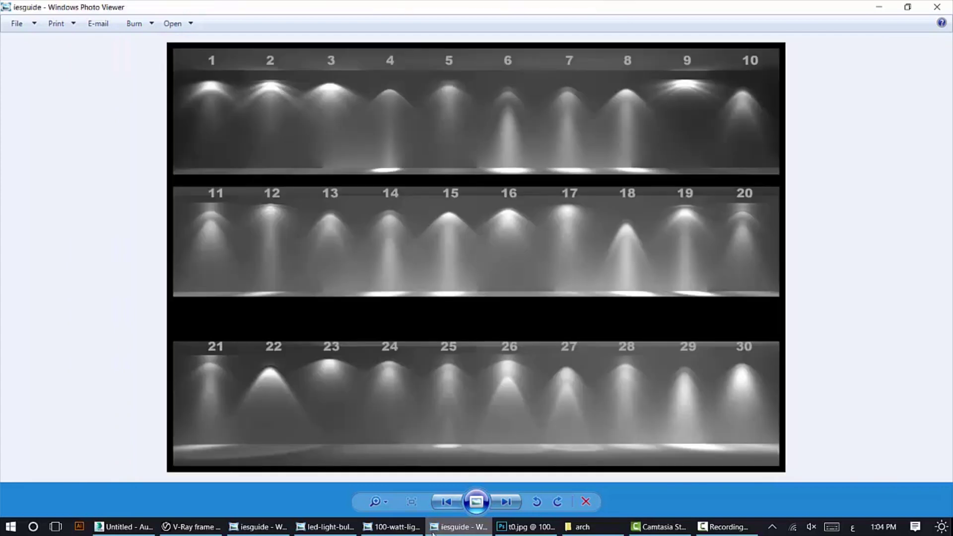
Examine the iesguide reference image before returning to 3ds Max
click(433, 527)
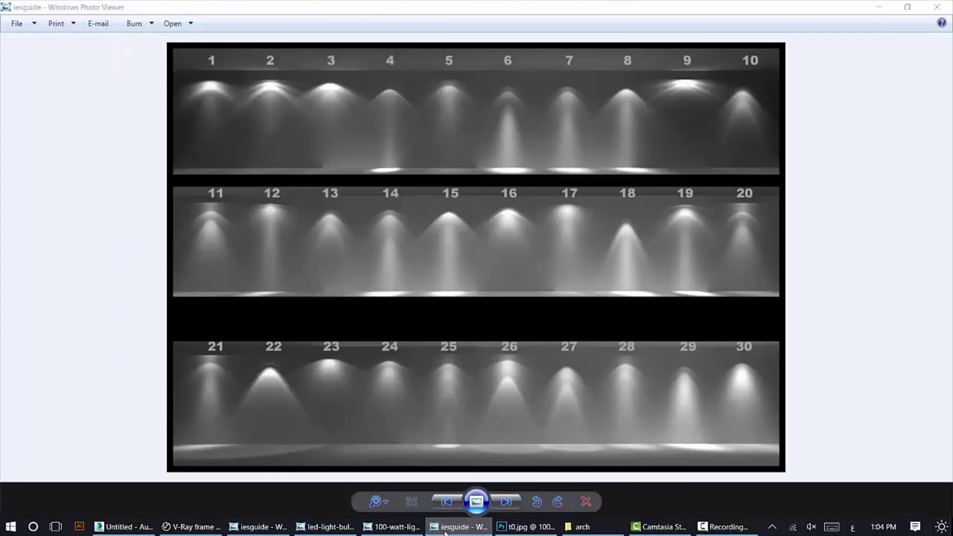
click(433, 528)
scroll(527, 119, up, 1)
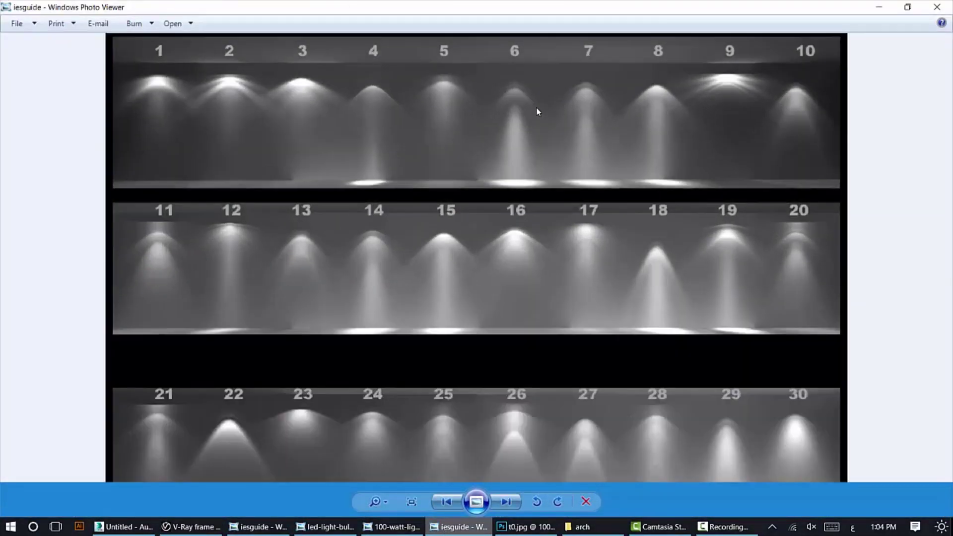
scroll(545, 96, down, 1)
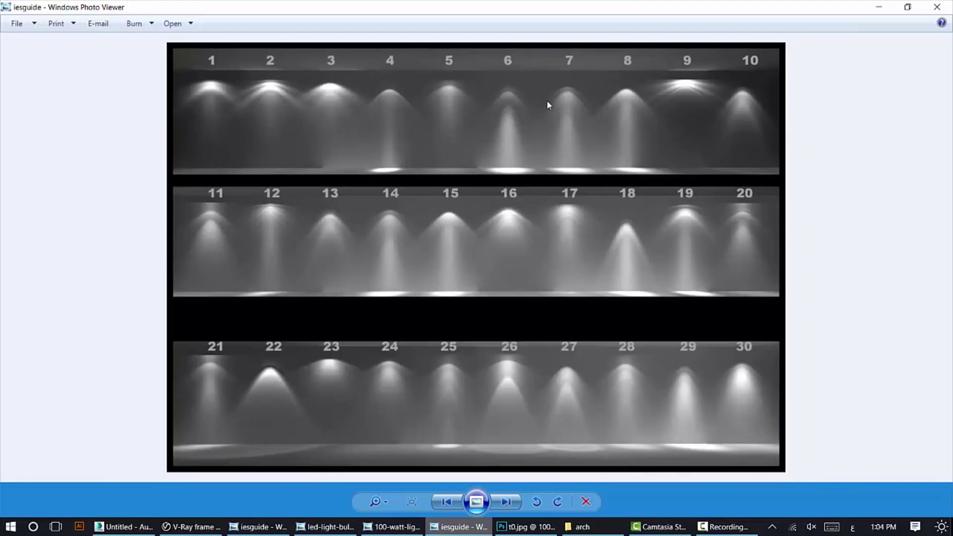
click(447, 528)
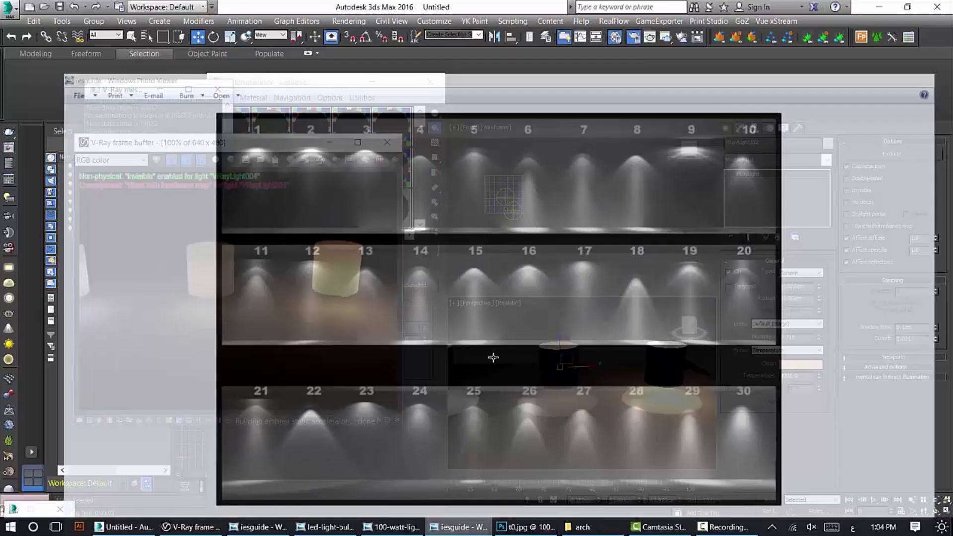
Load the interior light.max scene from Recent Documents
click(537, 346)
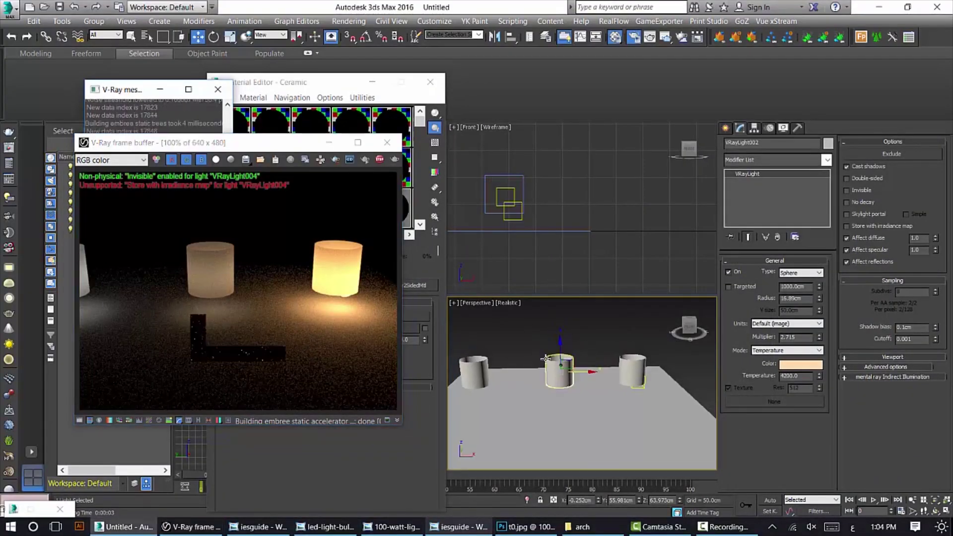
click(15, 11)
click(171, 86)
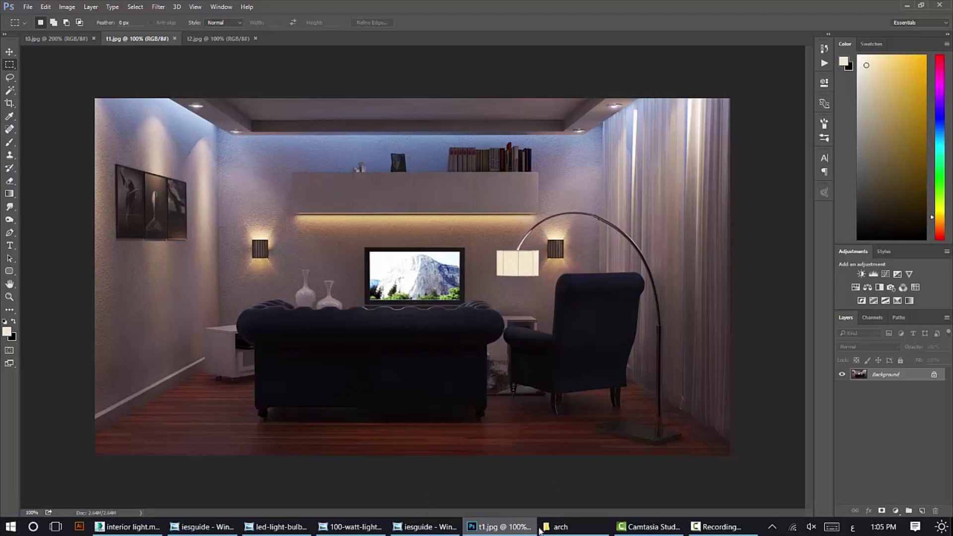
Leave the t1.jpg reference render and bring the 3ds Max interior scene forward
click(504, 527)
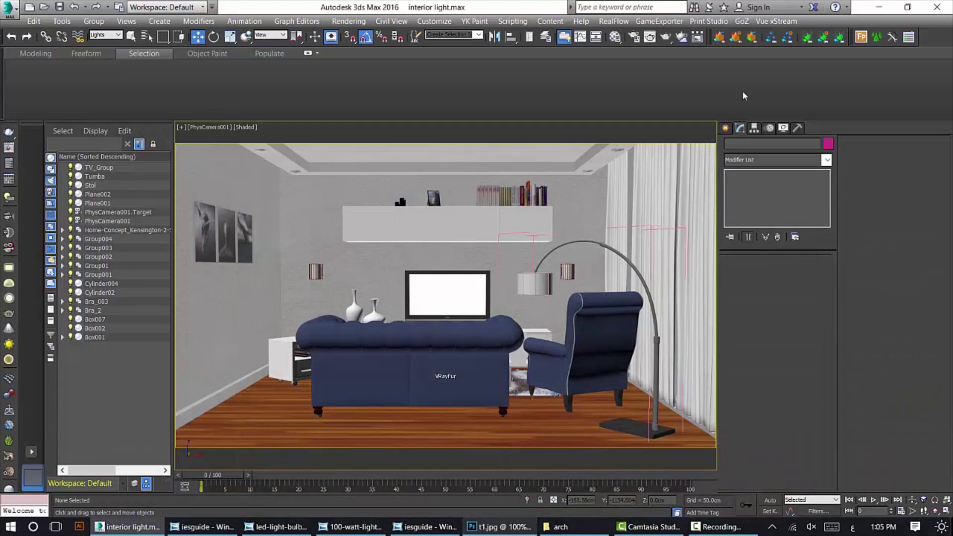
Find the VRayLight tool in the VRay light category, then cancel back to Move
click(725, 129)
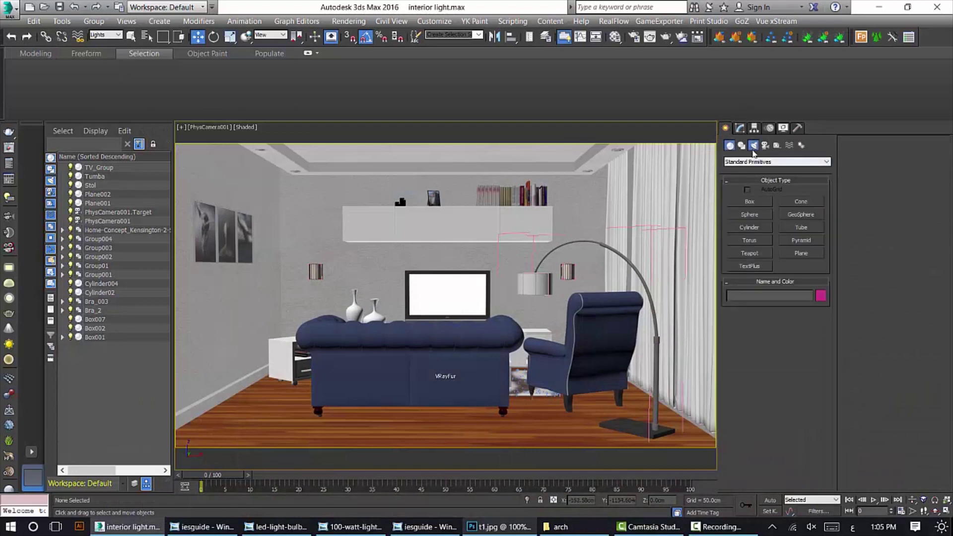
click(754, 146)
click(755, 164)
click(755, 182)
click(754, 201)
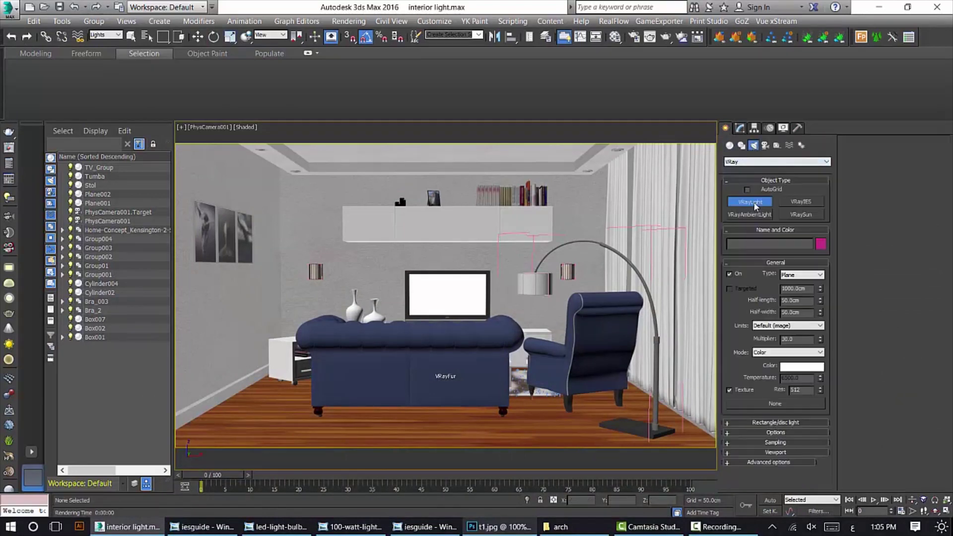
key(w)
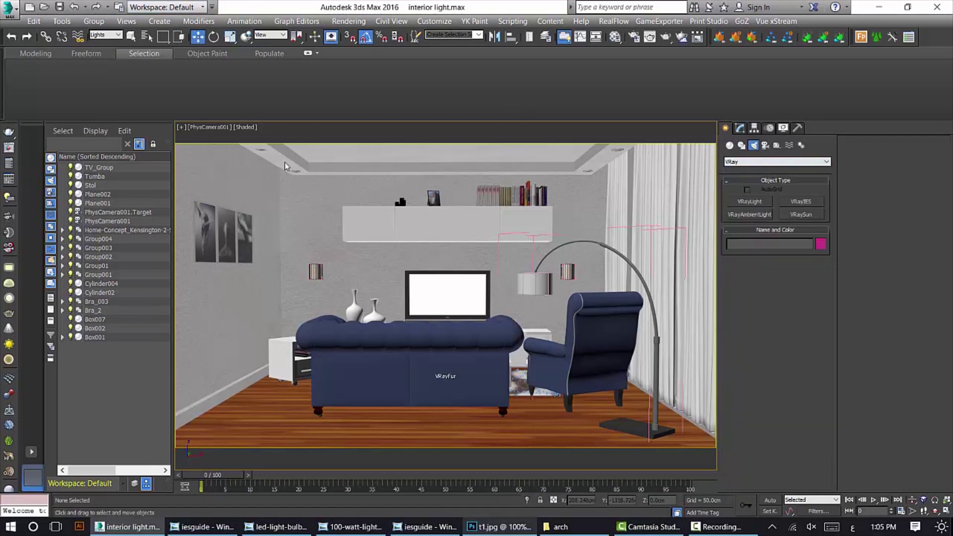
Set the selection filter to All and isolate the ceiling plane Plane002
click(118, 34)
click(102, 42)
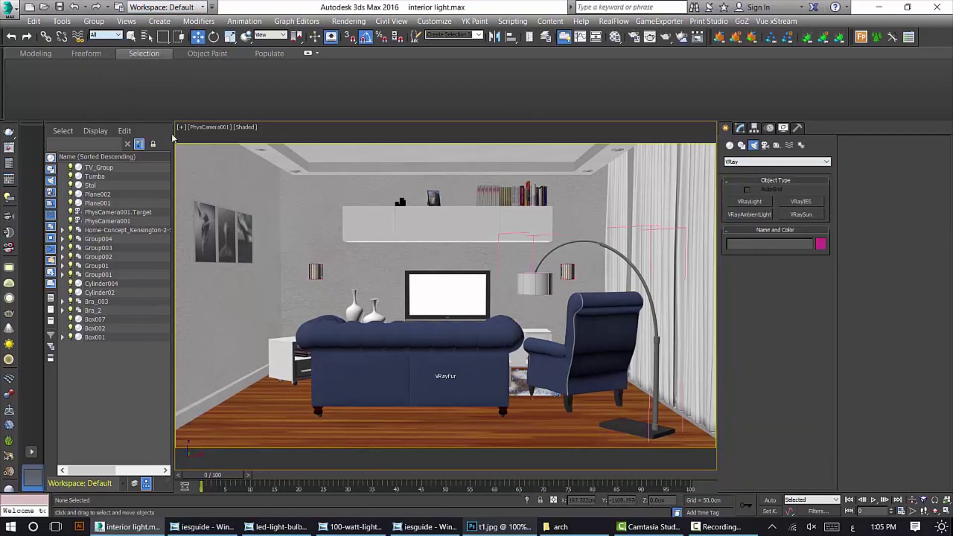
click(277, 165)
right_click(277, 165)
click(327, 60)
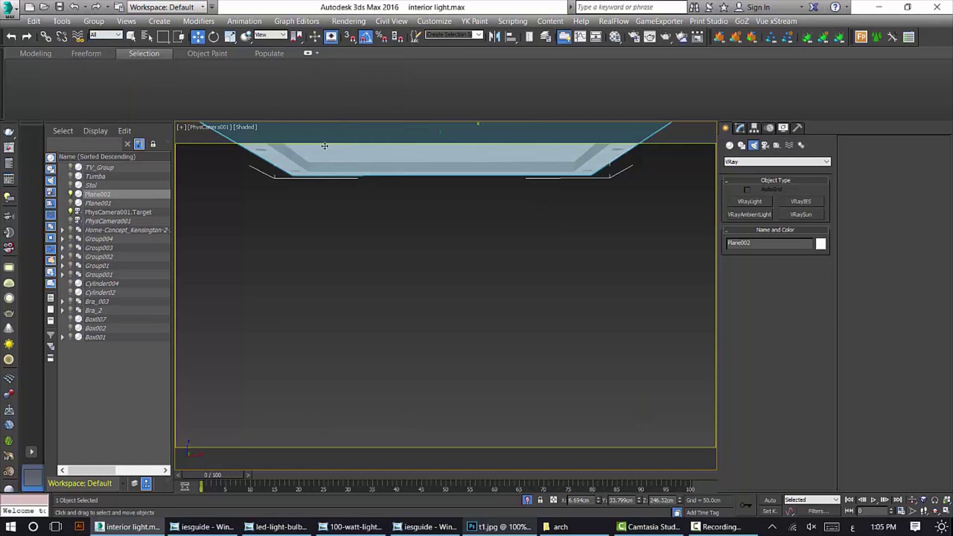
In a perspective view from below, draw a V-Ray plane light along the ceiling edge
key(p)
middle_drag(456, 185, 416, 277)
alt+middle_drag(416, 277, 502, 235)
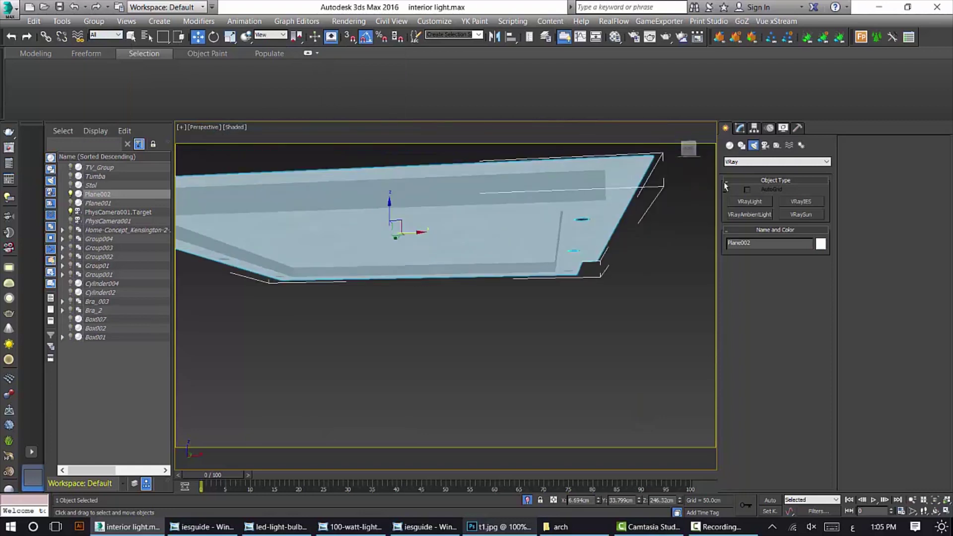
click(748, 202)
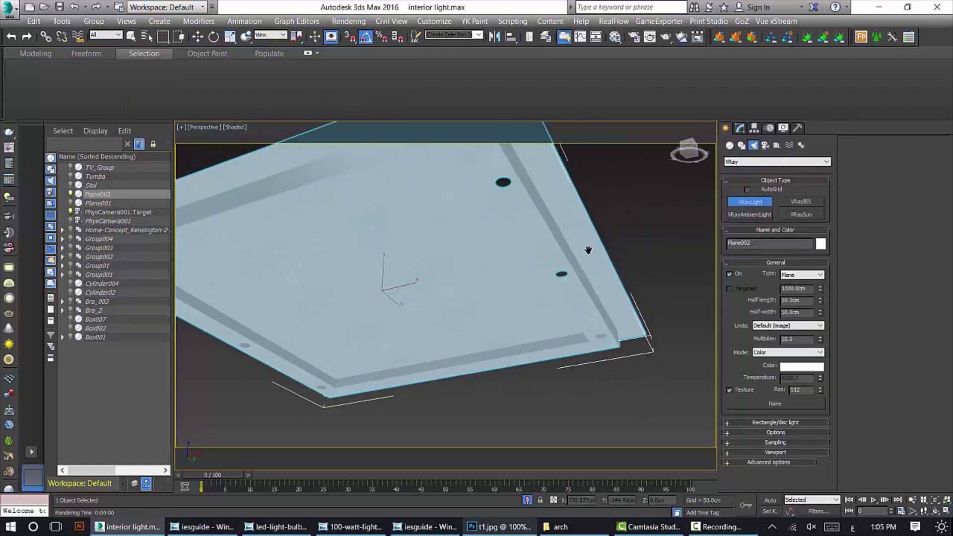
alt+middle_drag(518, 202, 484, 175)
drag(480, 168, 595, 315)
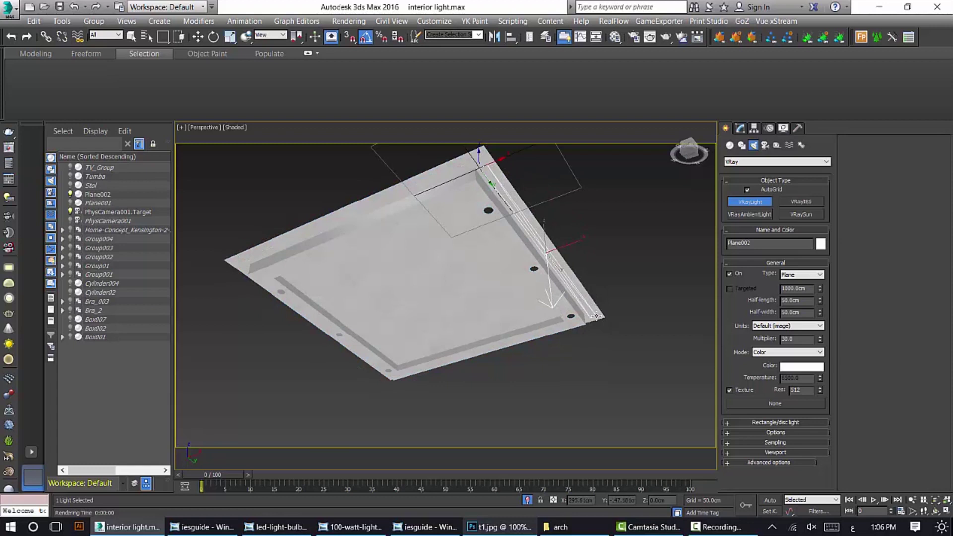
Delete the misplaced first plane light
click(196, 40)
alt+middle_drag(519, 235, 523, 217)
scroll(543, 262, down, 3)
alt+middle_drag(542, 262, 551, 293)
key(Delete)
In wireframe Top view with AutoGrid off, draw a thin light strip along the ceiling cove
key(t)
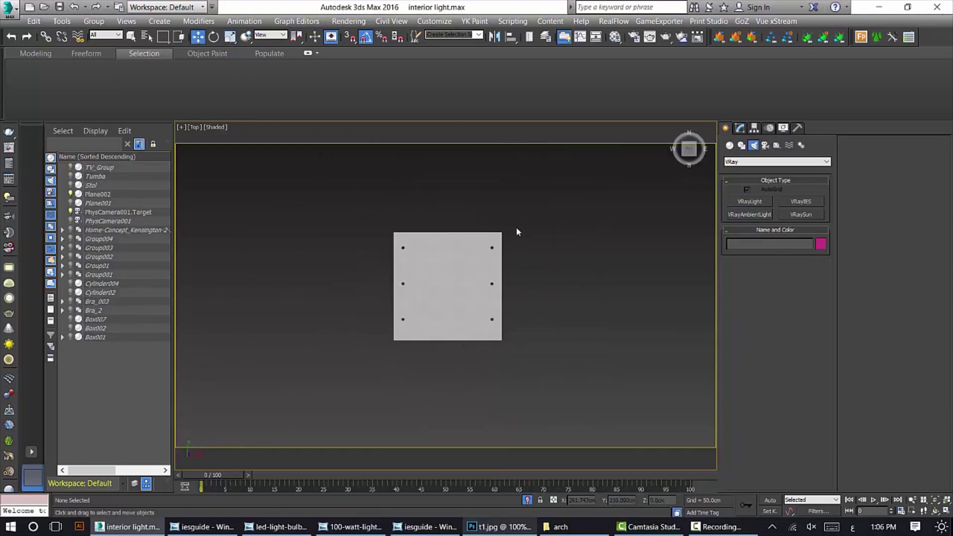
scroll(521, 242, up, 2)
click(750, 202)
scroll(462, 288, up, 4)
key(F3)
middle_drag(473, 279, 470, 264)
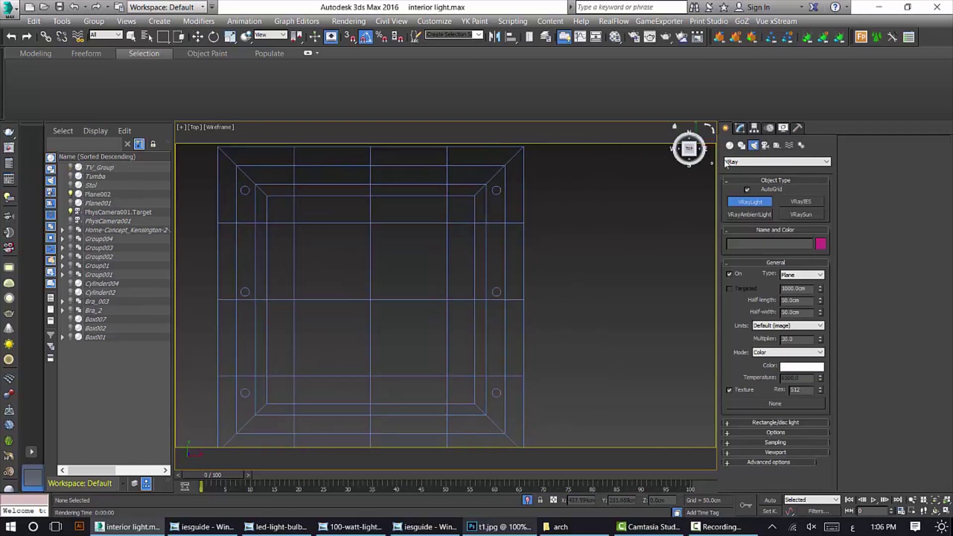
click(749, 191)
drag(512, 161, 521, 440)
Position VRayLight001 in the cove just beneath the ceiling and show its parameters
click(199, 37)
drag(516, 274, 530, 303)
key(p)
key(F3)
drag(527, 277, 527, 149)
middle_drag(526, 178, 526, 219)
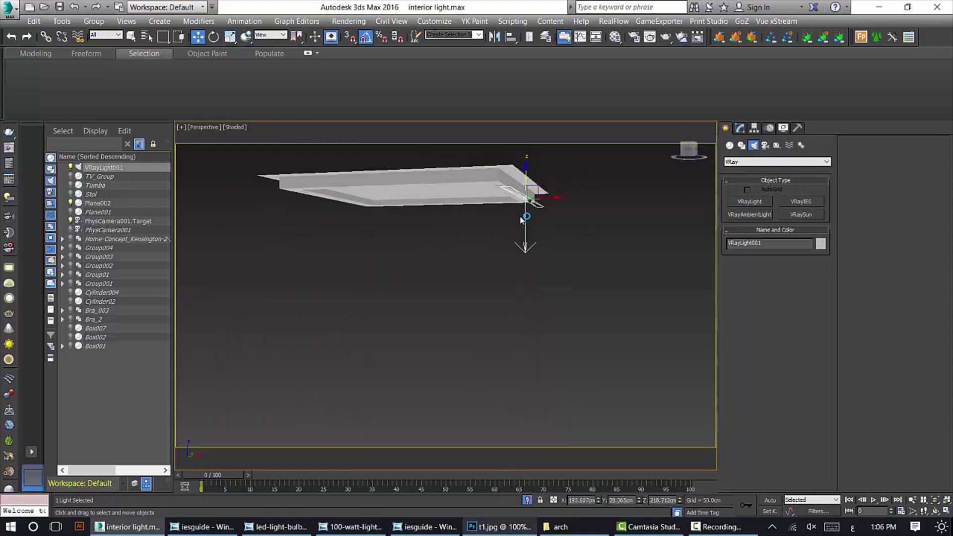
scroll(521, 204, up, 4)
middle_drag(524, 169, 521, 202)
drag(520, 201, 512, 146)
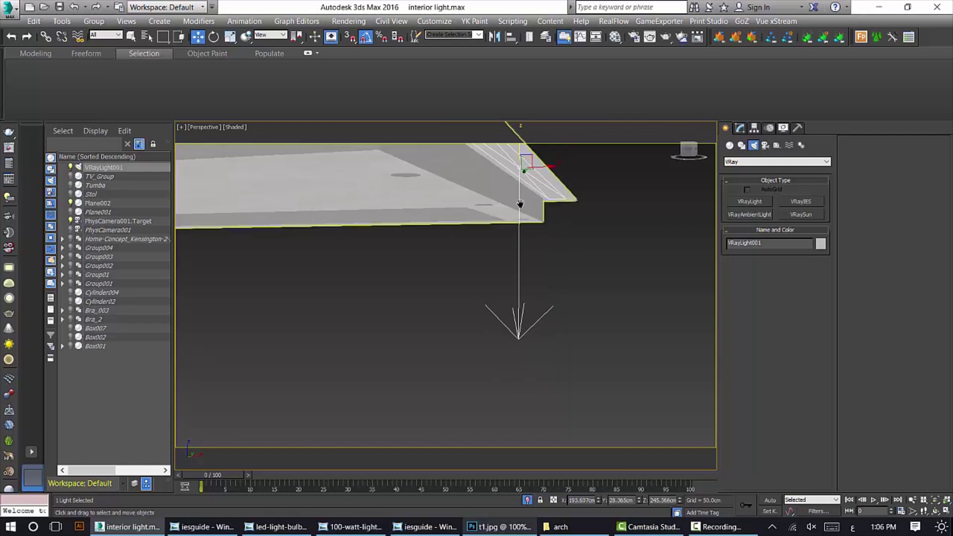
middle_drag(519, 203, 509, 257)
click(741, 129)
In the camera view, toggle isolation and keep VRayLight001's shape as Plane
key(c)
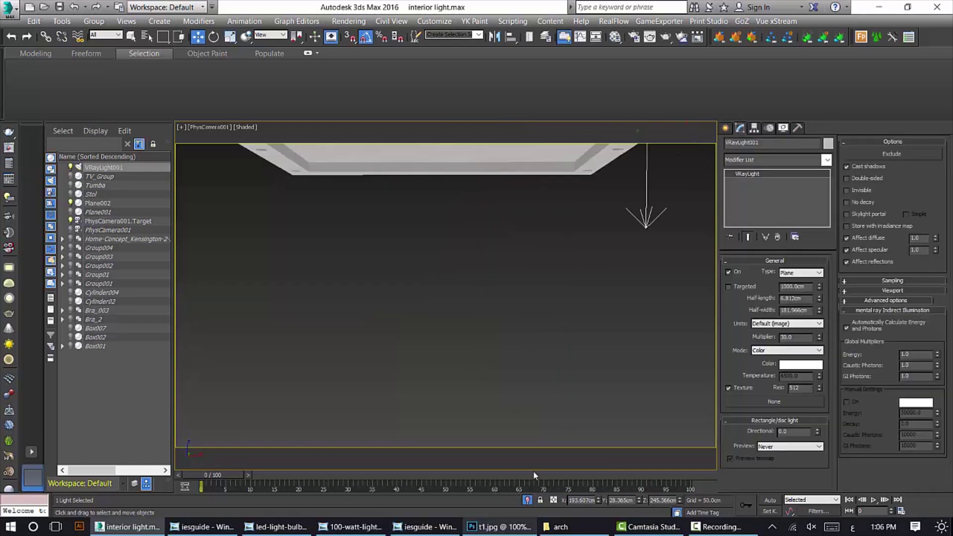
click(528, 500)
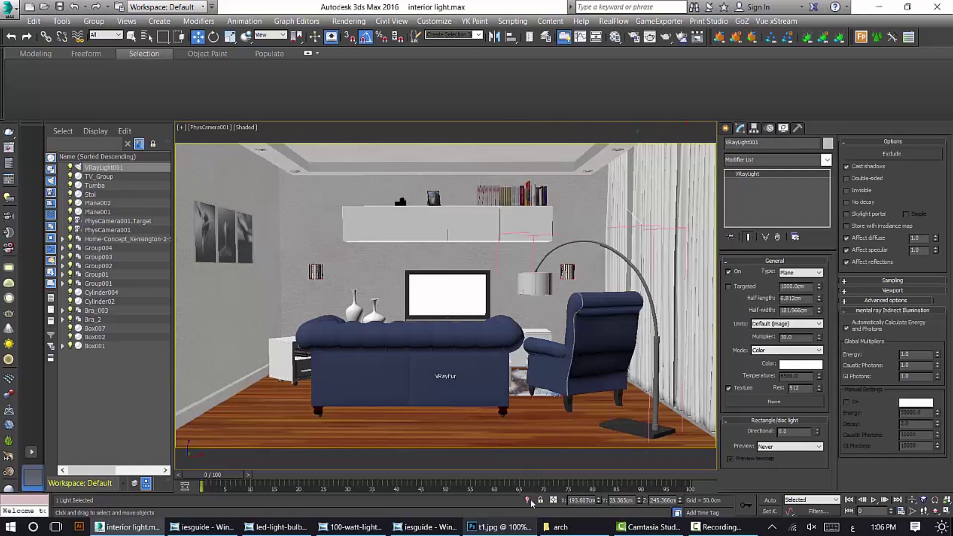
click(528, 500)
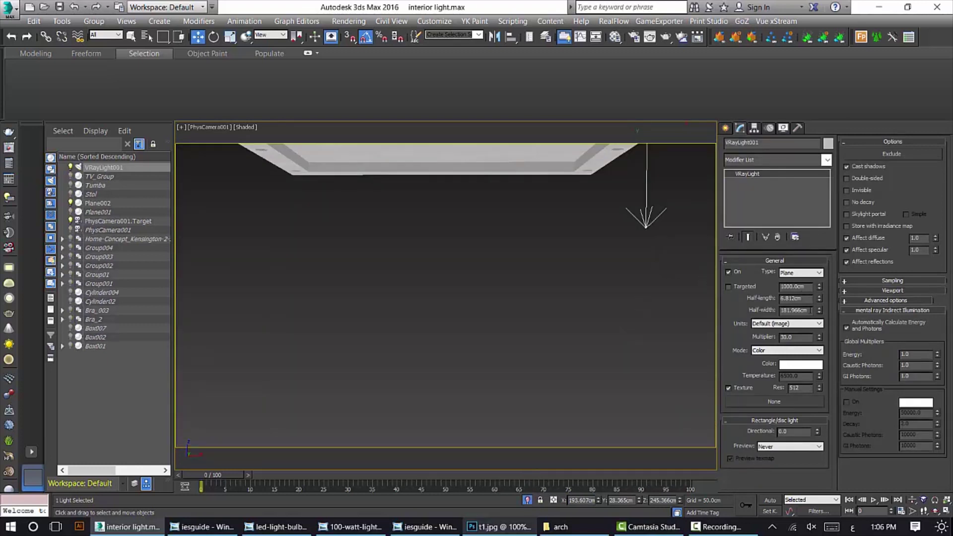
click(805, 278)
click(805, 282)
Switch VRayLight001's colour mode to Temperature, then check the t1.jpg reference render
click(773, 350)
click(770, 365)
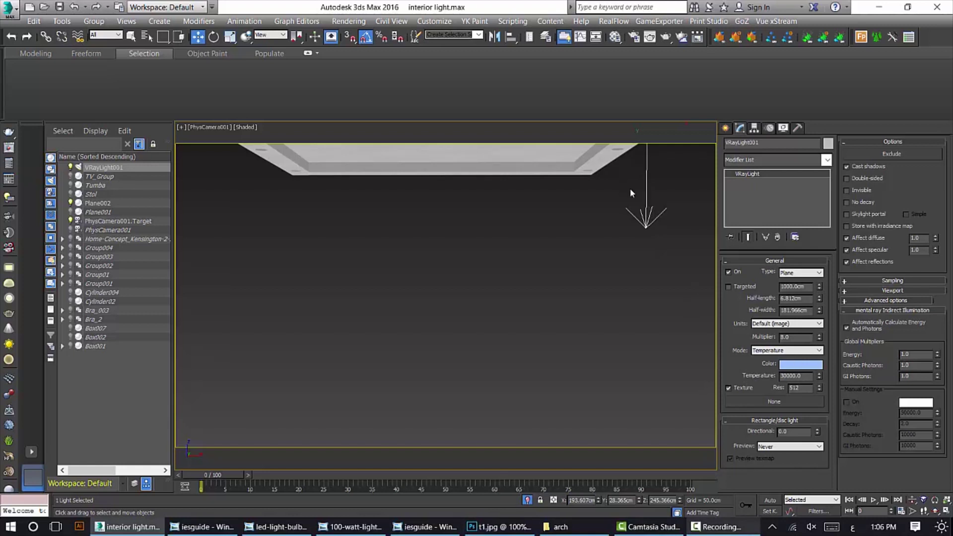
click(499, 527)
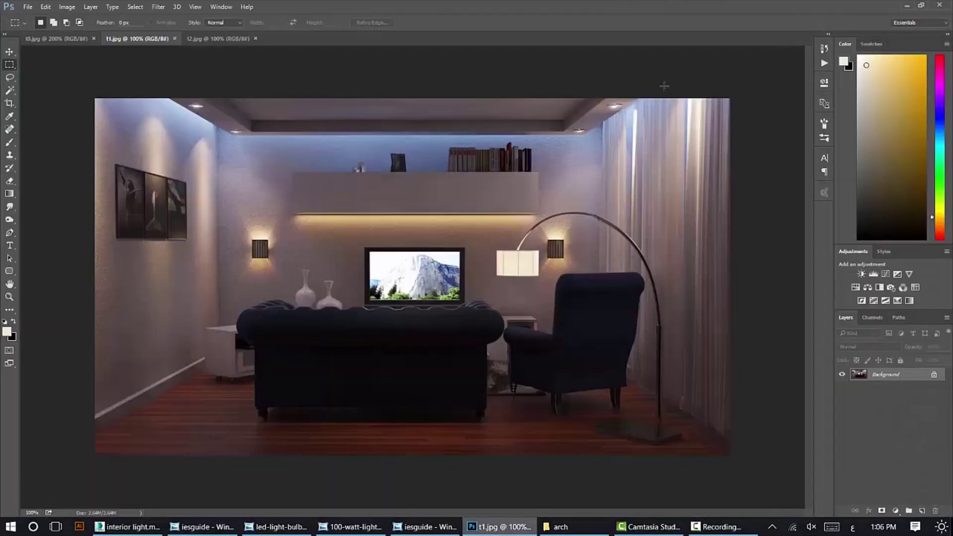
click(475, 533)
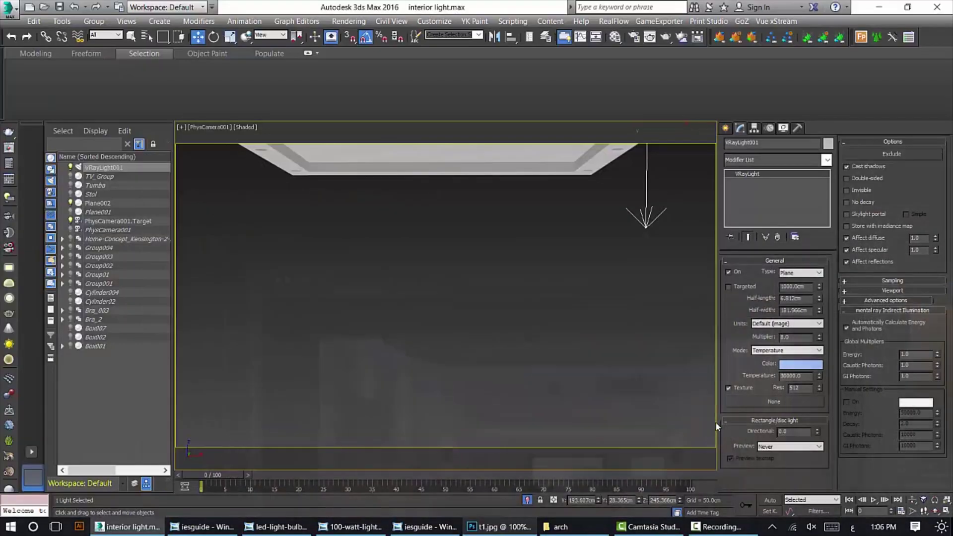
click(773, 351)
click(769, 359)
click(782, 367)
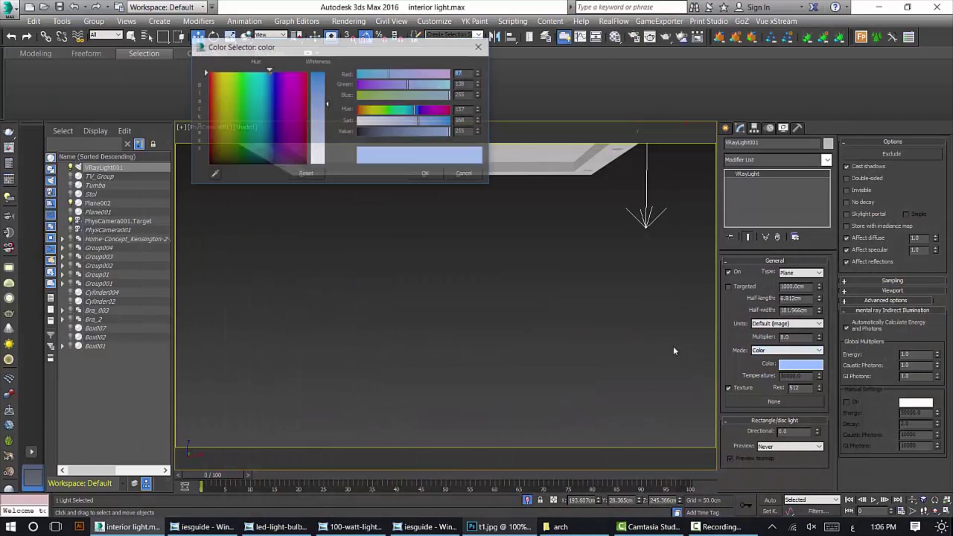
click(270, 73)
drag(276, 76, 274, 76)
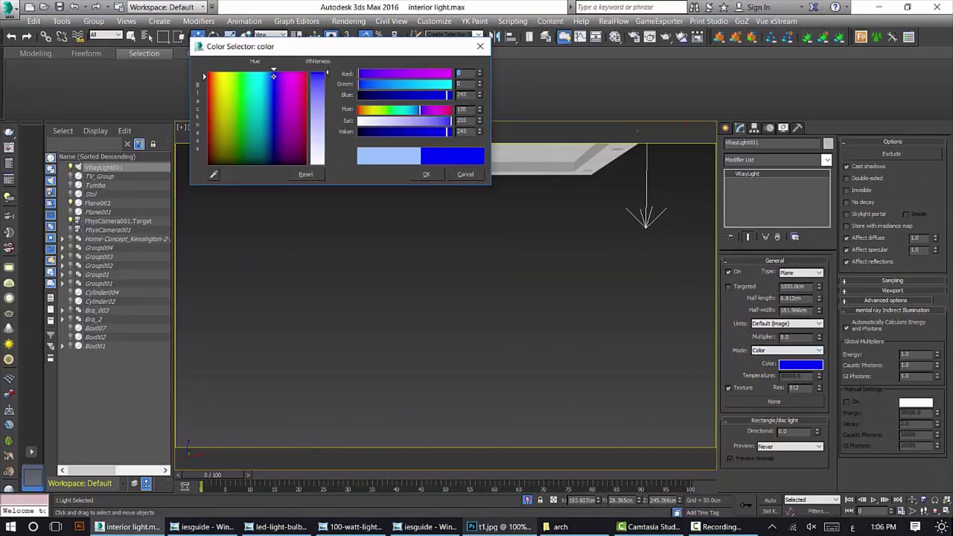
click(464, 175)
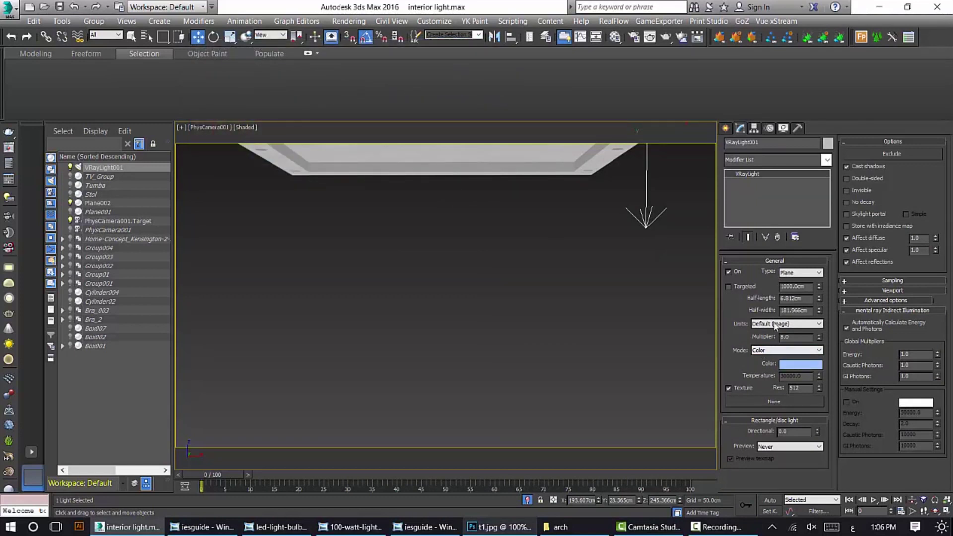
click(774, 351)
click(794, 366)
Shift-drag an instanced copy, VRayLight002, onto the opposite ceiling edge
key(p)
middle_drag(605, 187, 601, 212)
scroll(600, 212, down, 3)
shift+drag(616, 218, 377, 242)
click(421, 238)
key(Return)
middle_drag(389, 243, 425, 250)
scroll(411, 249, up, 3)
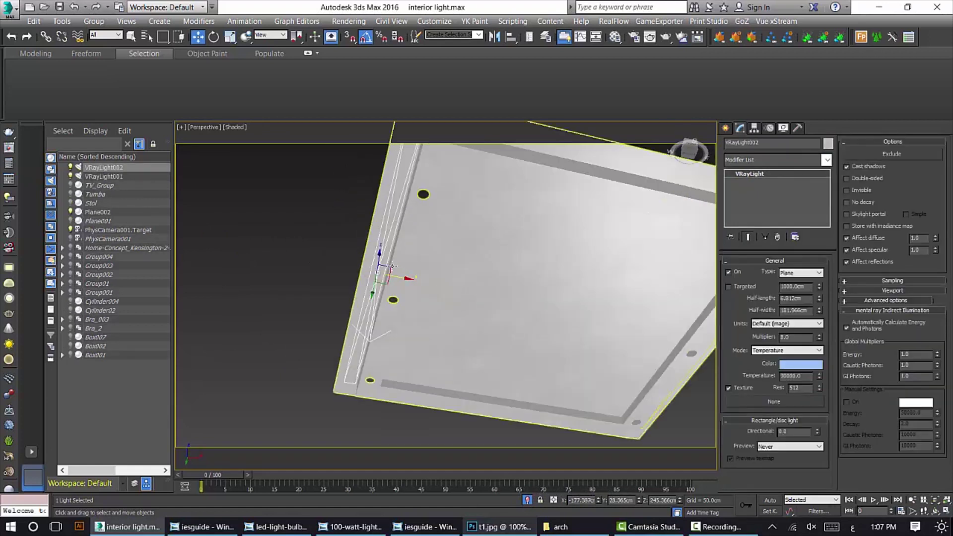
drag(395, 277, 392, 277)
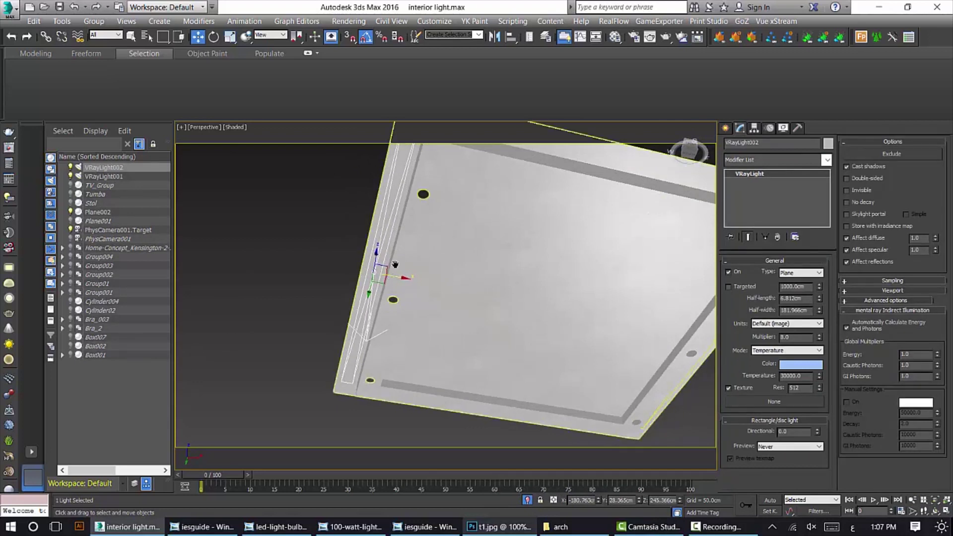
middle_drag(395, 264, 375, 302)
Shift-rotate a 105° instanced copy to create VRayLight003
click(214, 37)
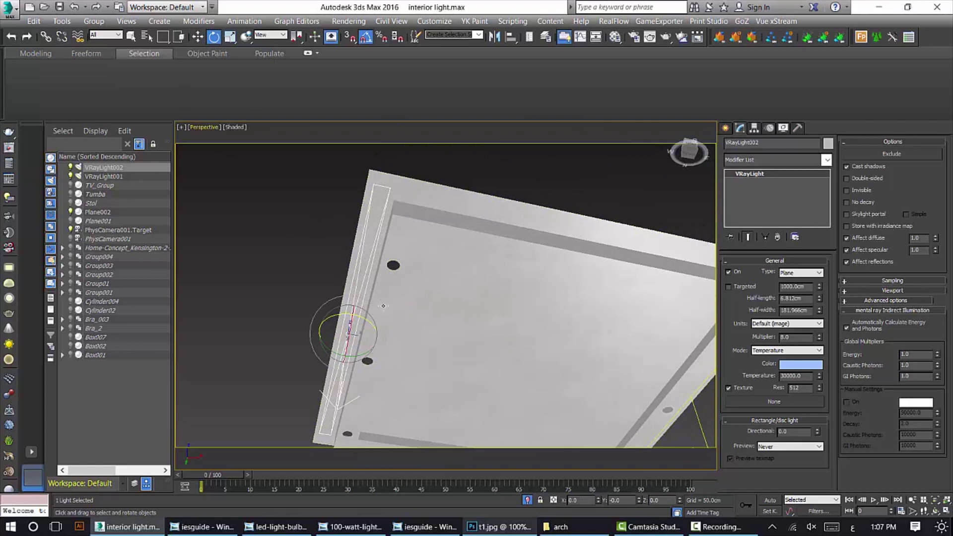
mouse_move(364, 317)
mouse_down()
mouse_move(419, 347)
mouse_move(405, 336)
mouse_up()
key(Return)
click(198, 37)
alt+middle_drag(397, 333, 395, 364)
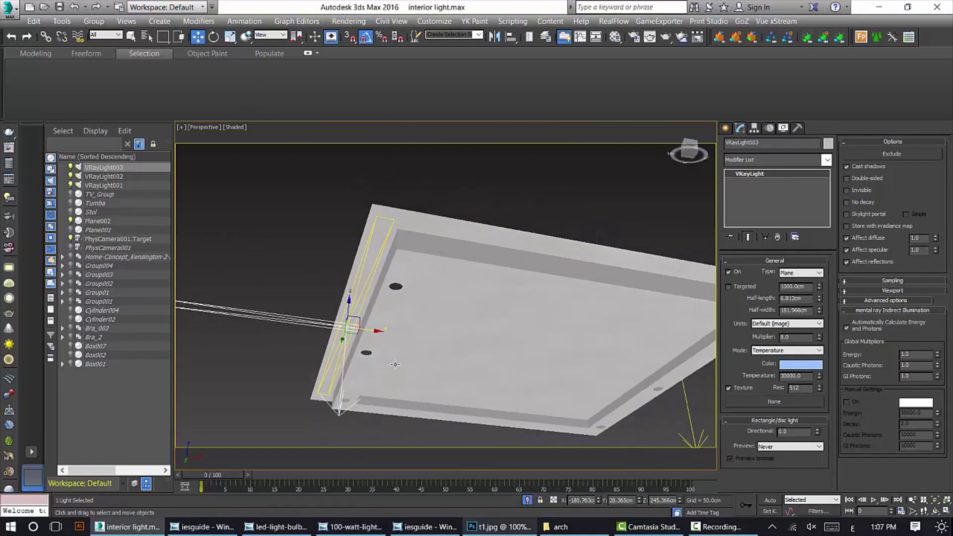
Move VRayLight003 onto the ceiling slab's bottom edge
key(c)
key(p)
alt+middle_drag(359, 219, 332, 242)
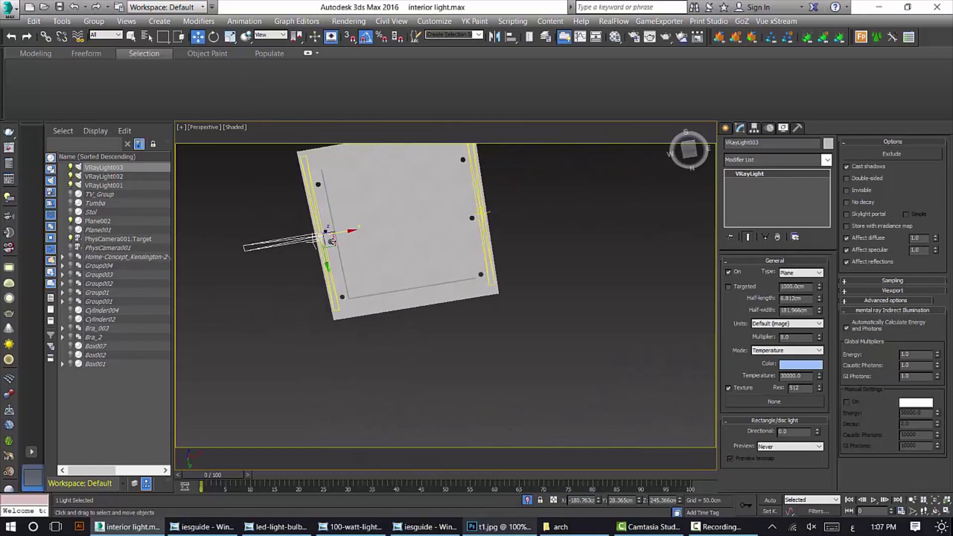
drag(331, 241, 425, 305)
scroll(426, 308, up, 4)
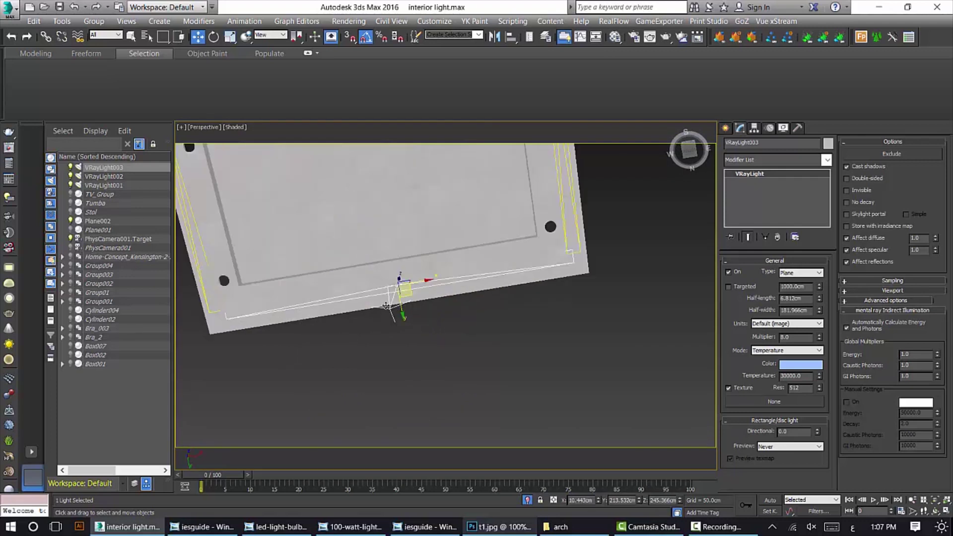
alt+middle_drag(386, 306, 398, 288)
scroll(399, 320, up, 3)
drag(398, 342, 395, 346)
alt+middle_drag(396, 347, 455, 355)
Return to the camera view with all objects unhidden and check Render Setup's output size presets
key(c)
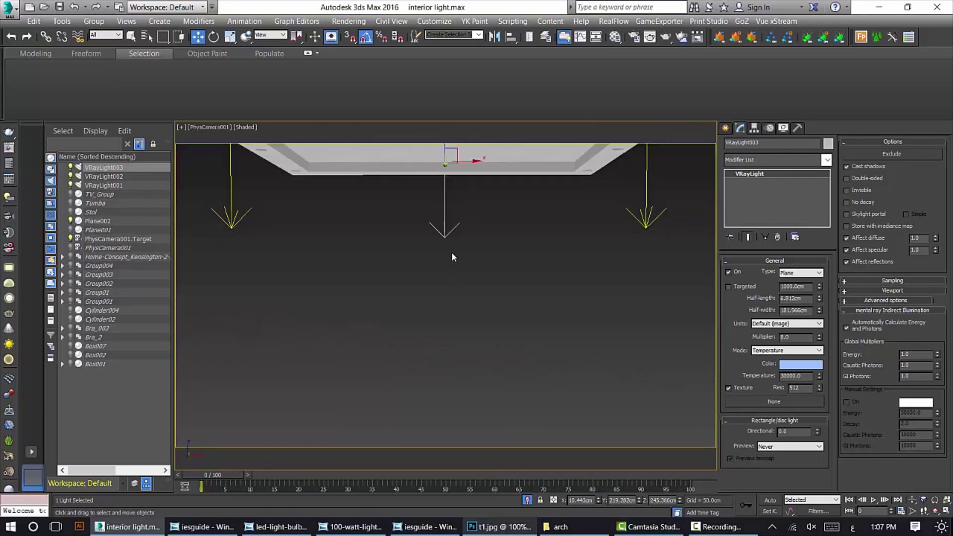
click(528, 500)
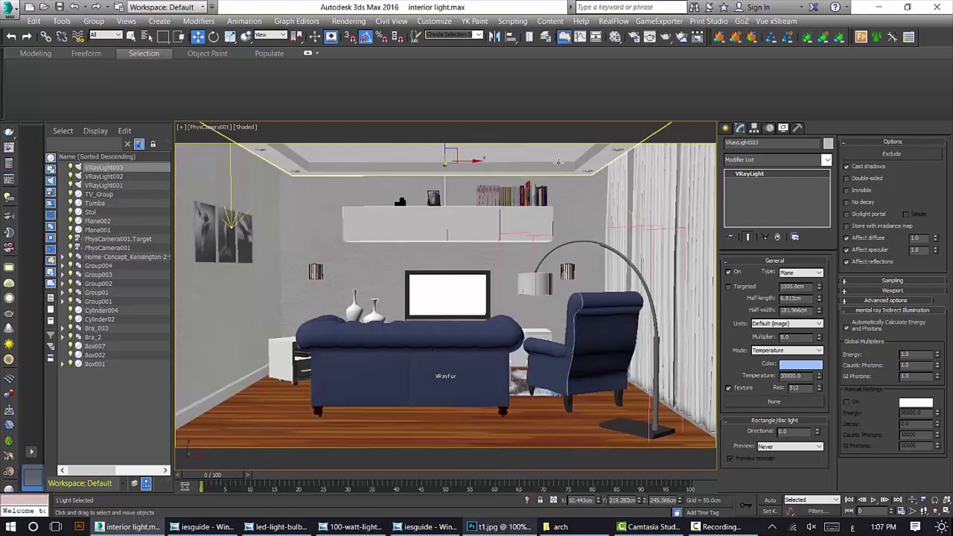
key(F10)
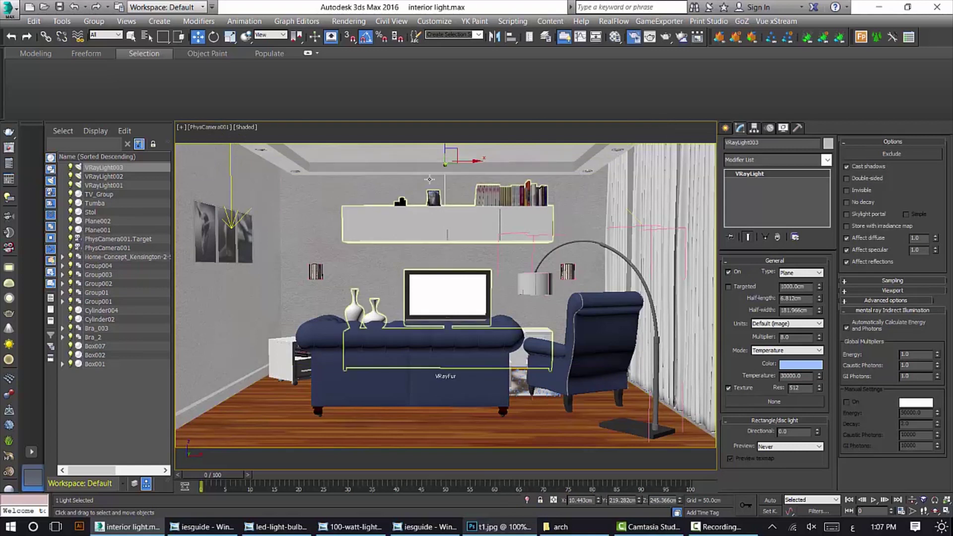
key(F10)
click(677, 264)
click(659, 118)
Start an ActiveShade V-Ray RT render and hide the frame buffer's colour correction panel
click(725, 39)
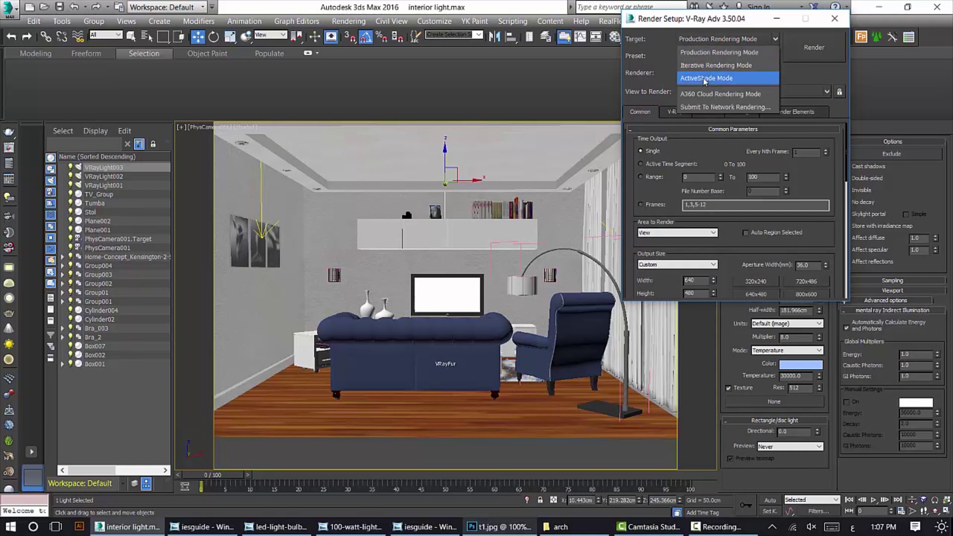
click(710, 80)
click(818, 47)
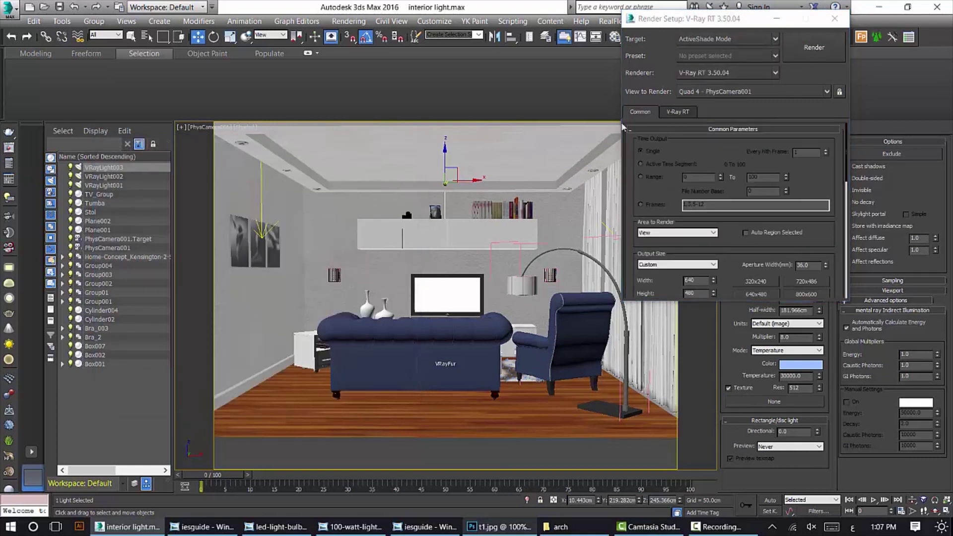
click(777, 18)
click(89, 421)
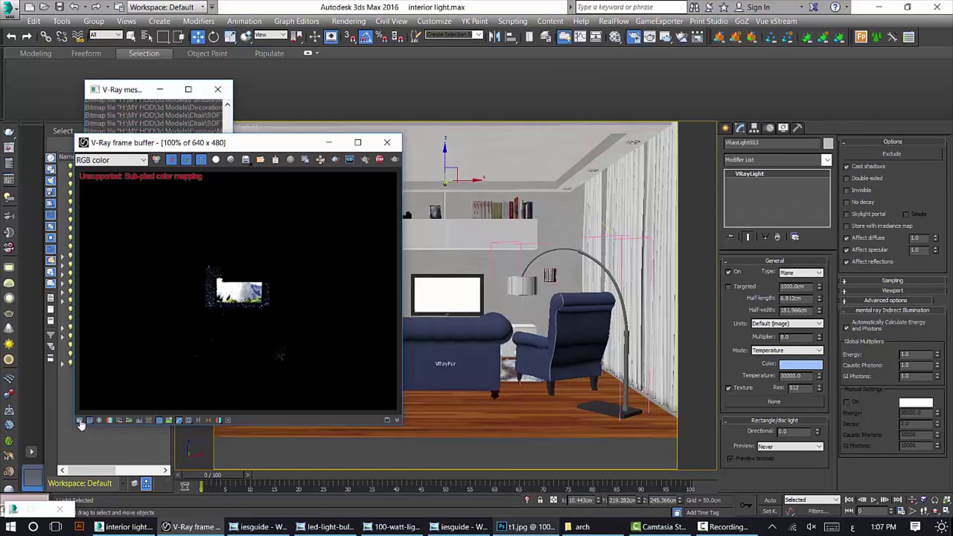
click(30, 510)
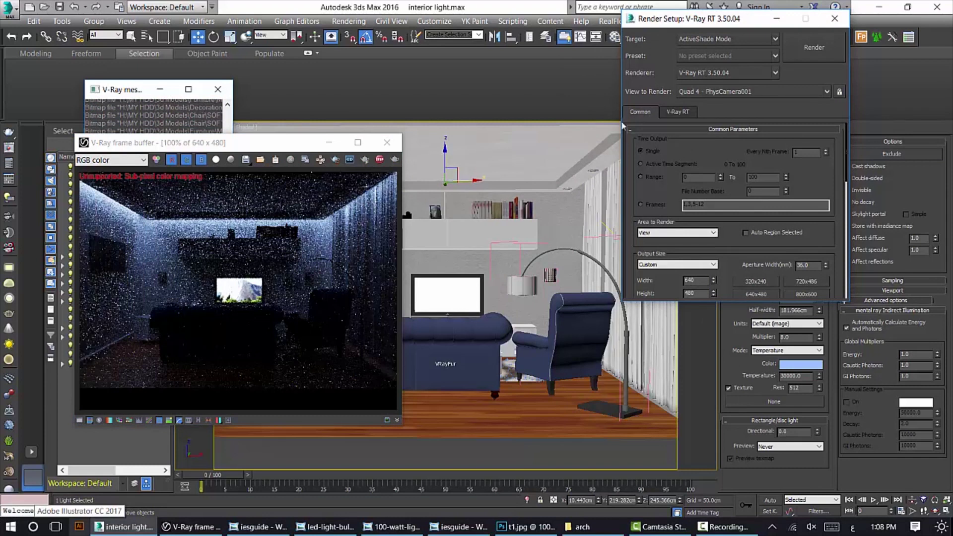
Switch to production rendering and look over the V-Ray Color mapping settings
click(720, 39)
click(711, 58)
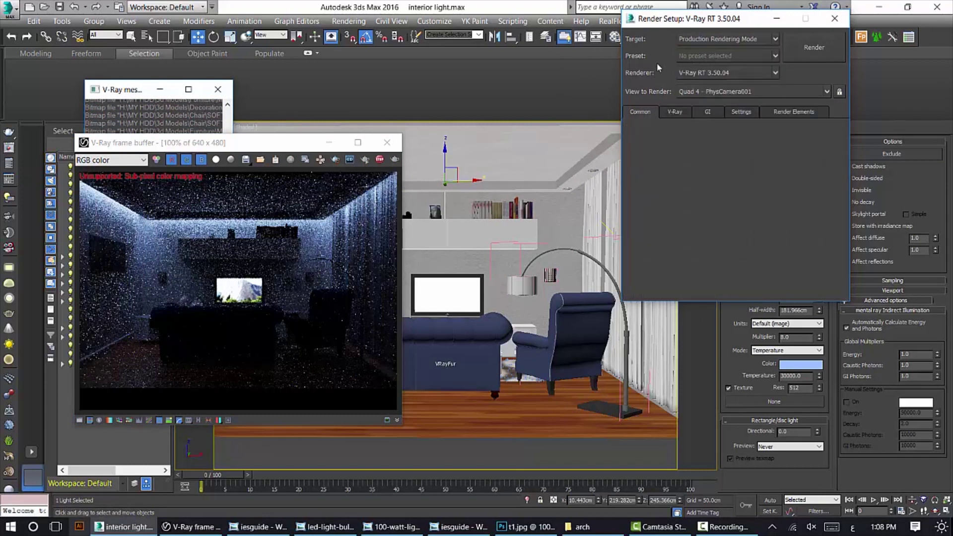
click(675, 112)
scroll(636, 249, down, 5)
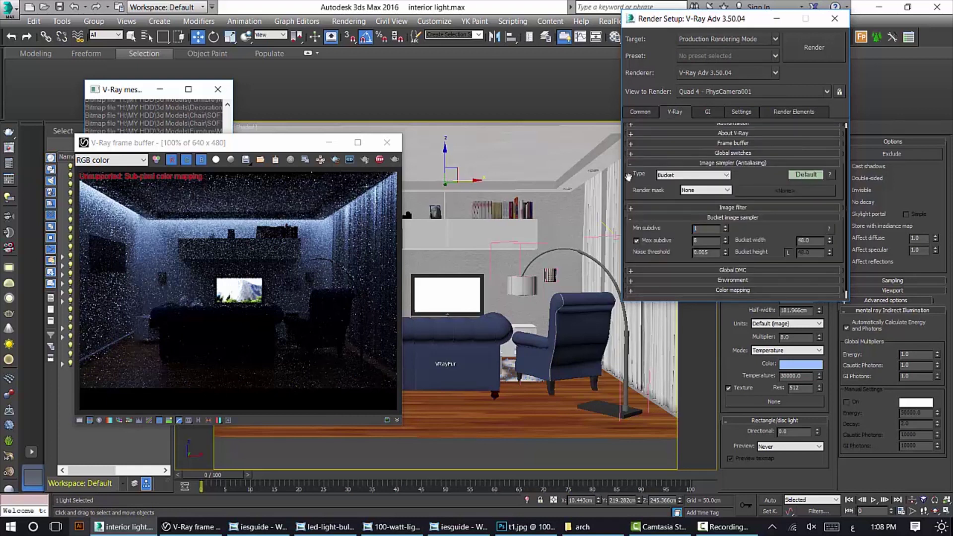
click(724, 219)
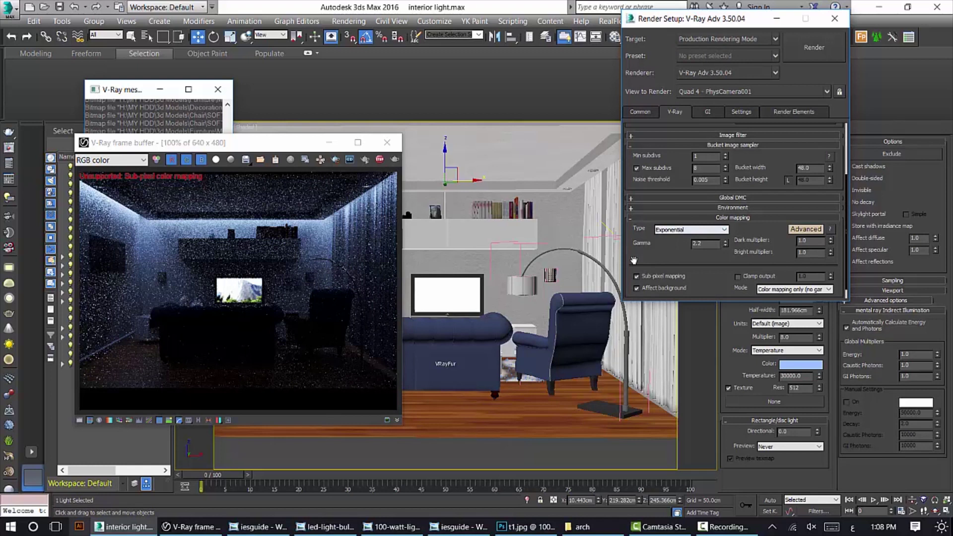
scroll(635, 261, down, 1)
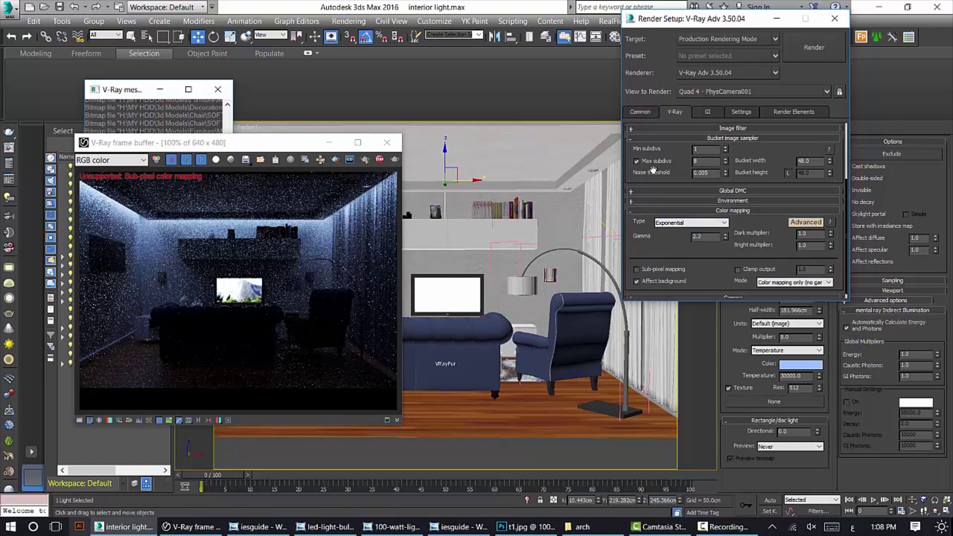
In ActiveShade mode, turn off V-Ray RT's non-physical and unsupported-features warnings and close Render Setup
click(717, 39)
click(708, 78)
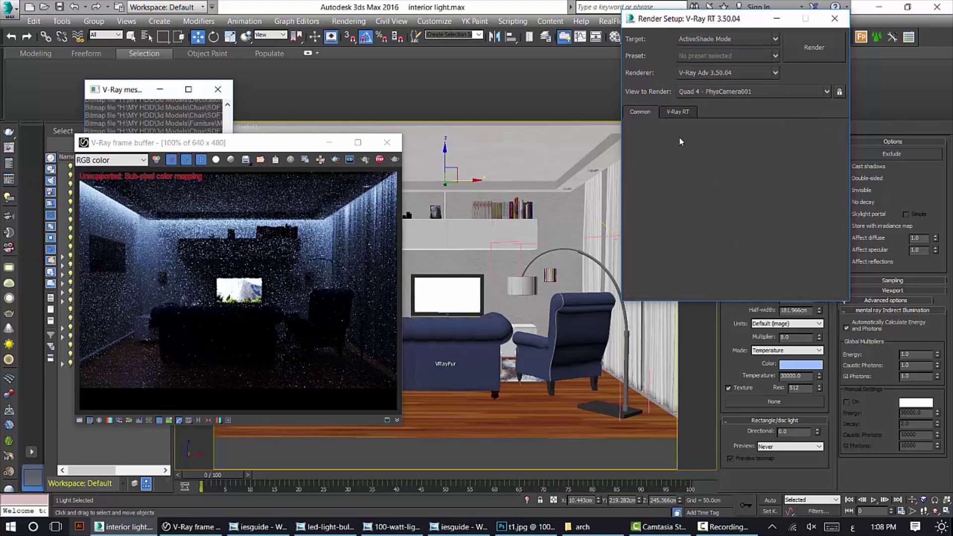
drag(652, 272, 641, 147)
click(813, 131)
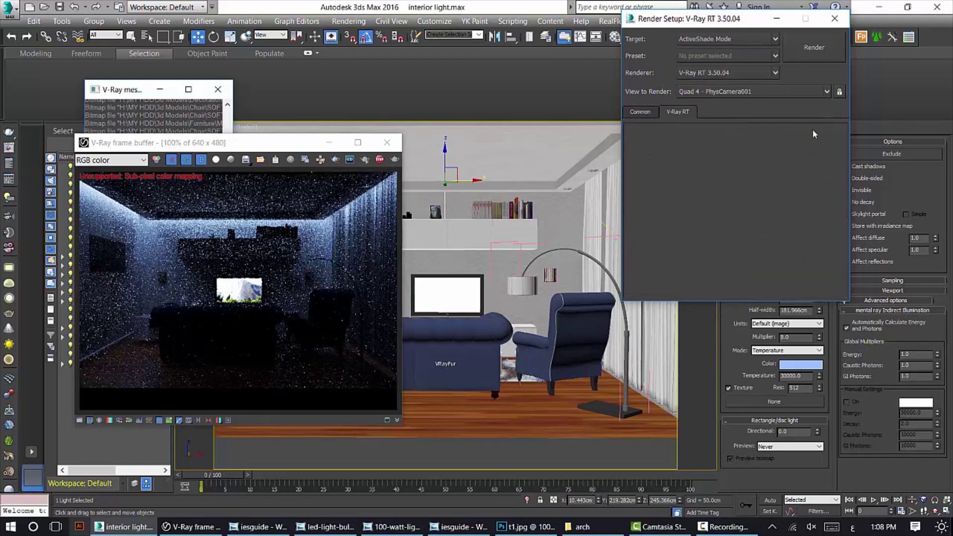
drag(660, 272, 645, 80)
click(636, 258)
click(636, 271)
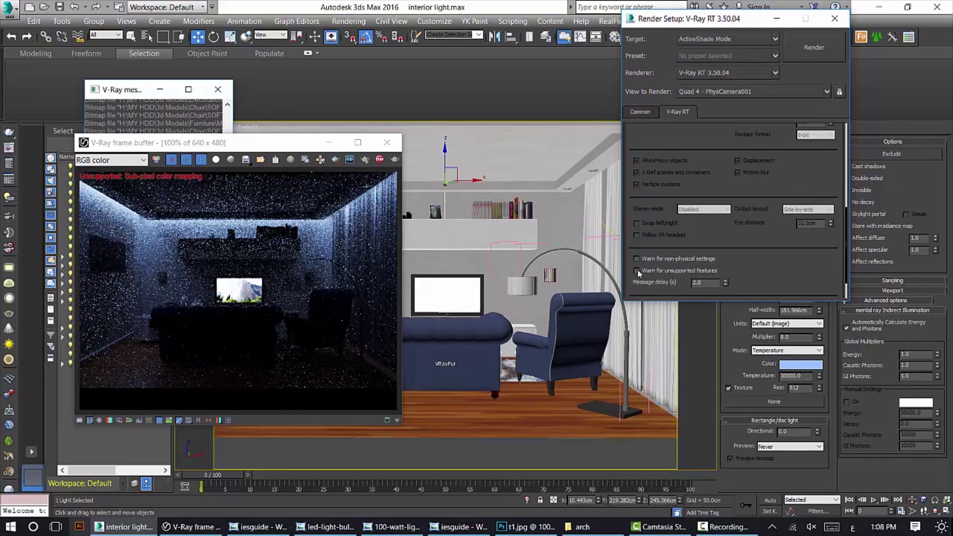
click(838, 20)
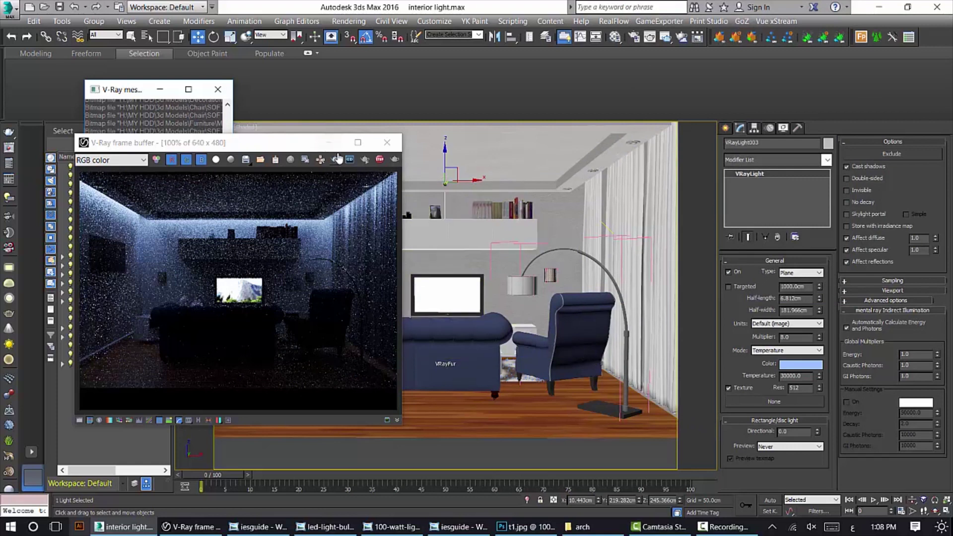
Shift-clone the plane light above the shelf into a new copy, VRayLight004
click(516, 238)
click(329, 142)
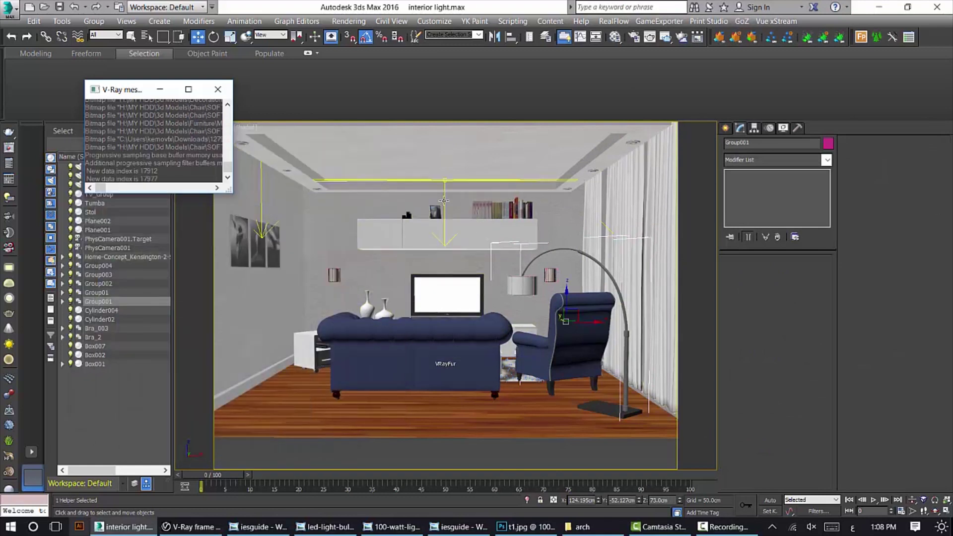
click(439, 205)
shift+drag(449, 220, 417, 231)
click(467, 314)
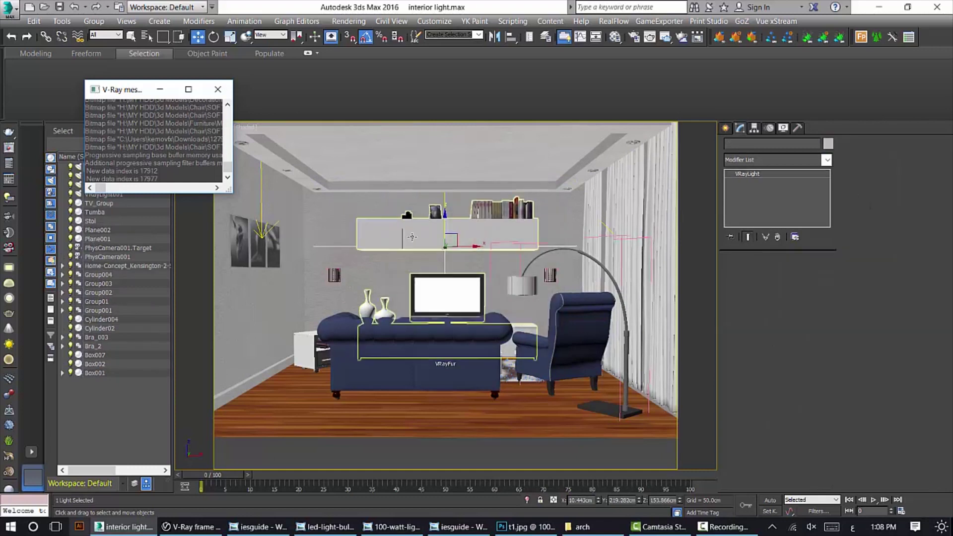
Move VRayLight004 up under the shelf and narrow it to a 2.52 cm half-length strip
scroll(475, 259, up, 10)
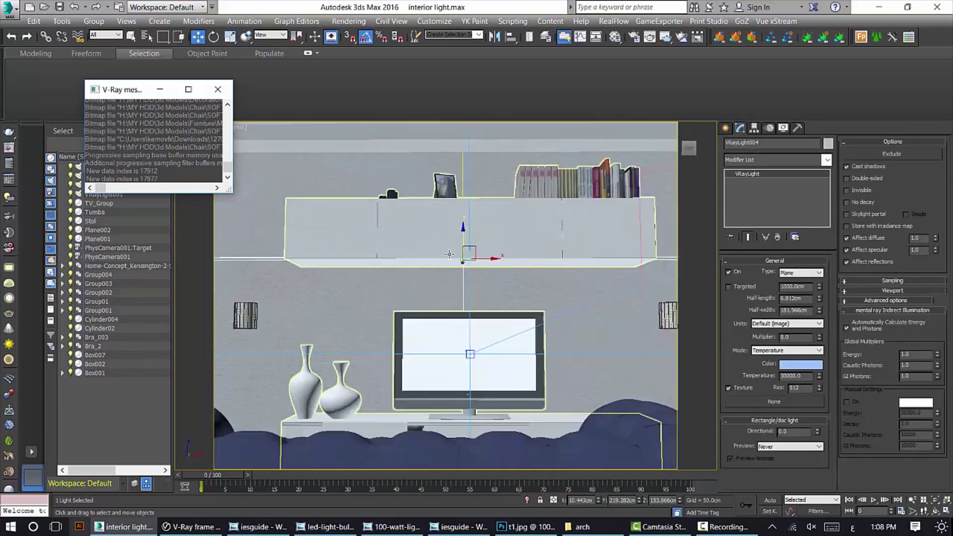
alt+middle_drag(455, 260, 462, 254)
mouse_move(466, 252)
mouse_down()
mouse_move(467, 280)
mouse_move(468, 267)
mouse_up()
alt+middle_drag(468, 266, 441, 281)
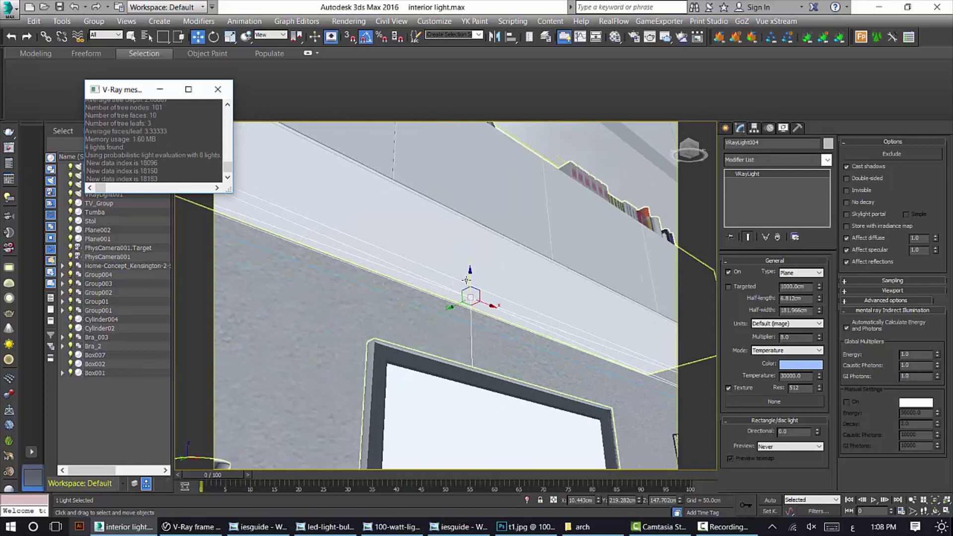
drag(468, 274, 470, 276)
alt+middle_drag(470, 275, 483, 277)
drag(456, 301, 451, 302)
drag(820, 300, 816, 340)
alt+middle_drag(486, 283, 505, 284)
mouse_move(441, 299)
mouse_down()
mouse_move(430, 302)
mouse_move(461, 274)
mouse_up()
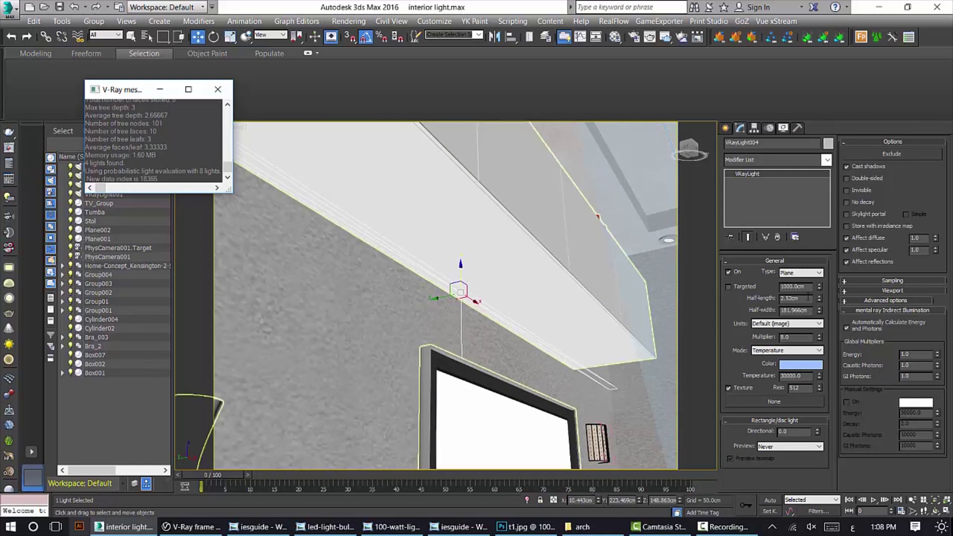
drag(820, 310, 821, 324)
alt+middle_drag(540, 333, 480, 347)
Isolate the shelf and TV so only they are shown
click(436, 296)
right_click(436, 296)
click(461, 183)
scroll(350, 277, up, 4)
Centre the strip light under the shelf and shorten it to a 115.822 cm half-width
click(350, 275)
scroll(349, 274, down, 3)
key(F3)
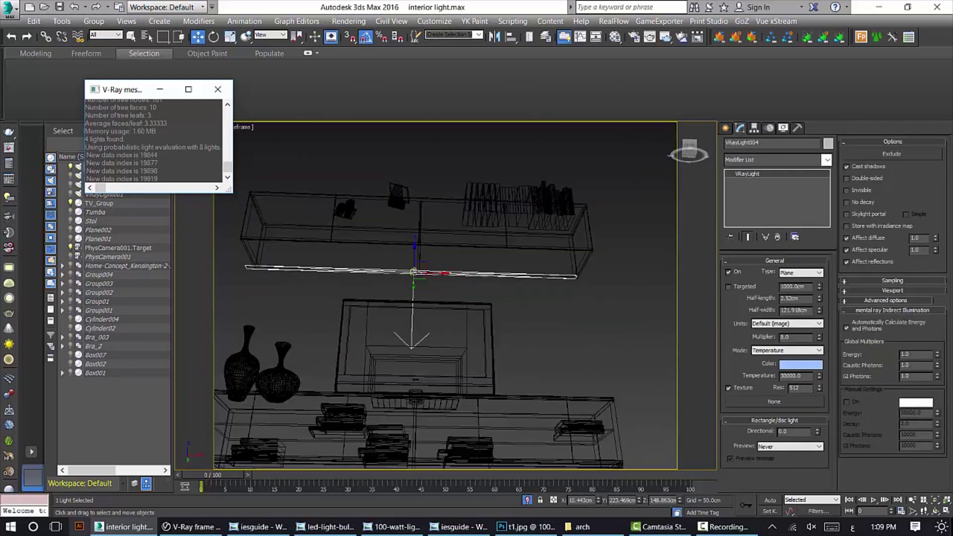
drag(439, 275, 442, 275)
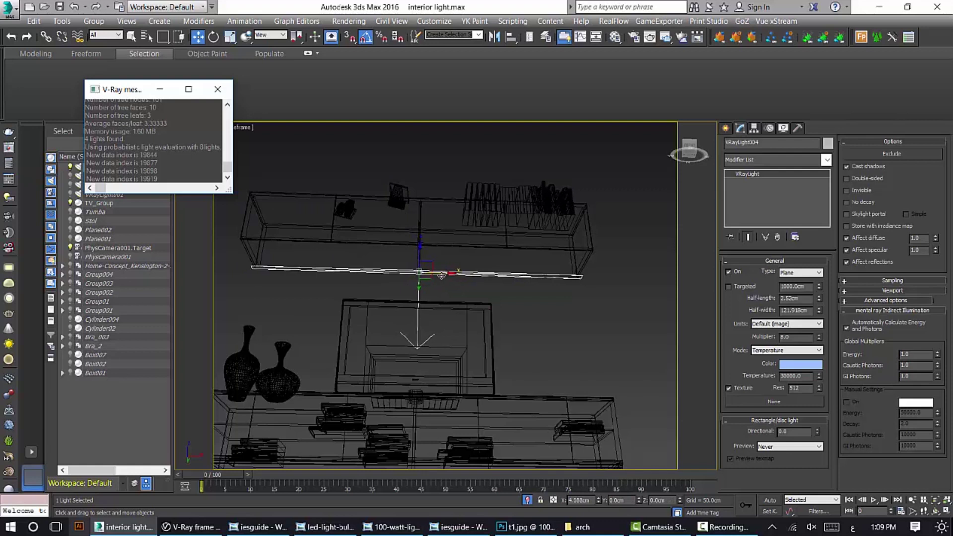
drag(821, 310, 820, 312)
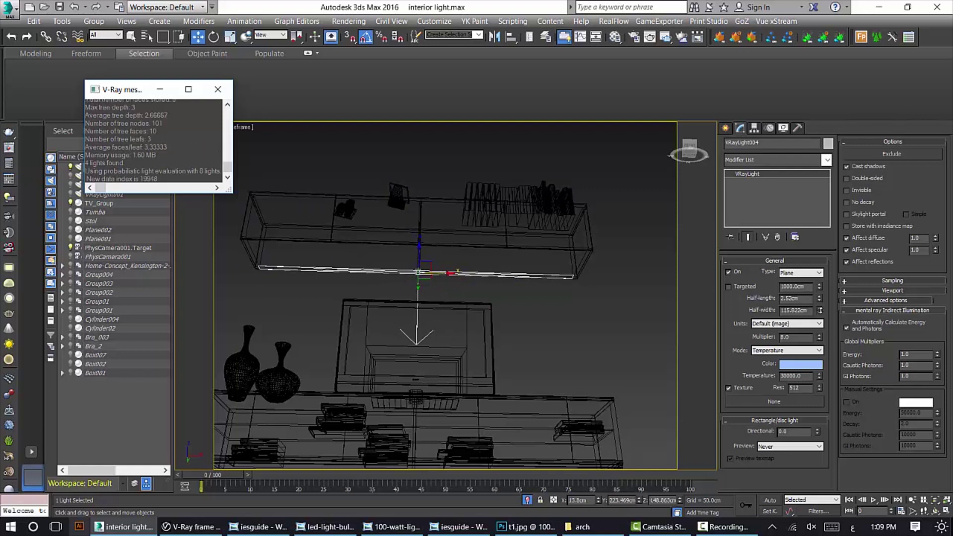
key(F3)
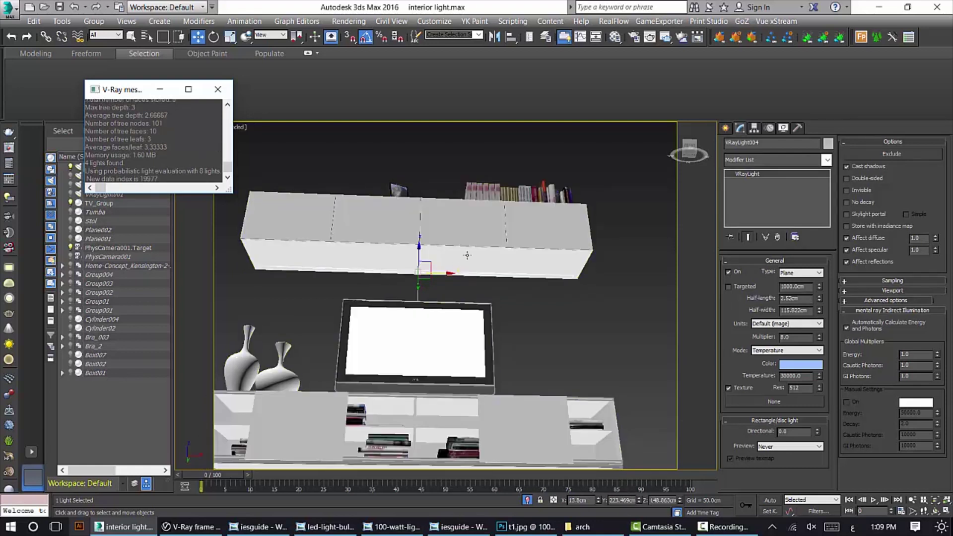
scroll(467, 255, down, 4)
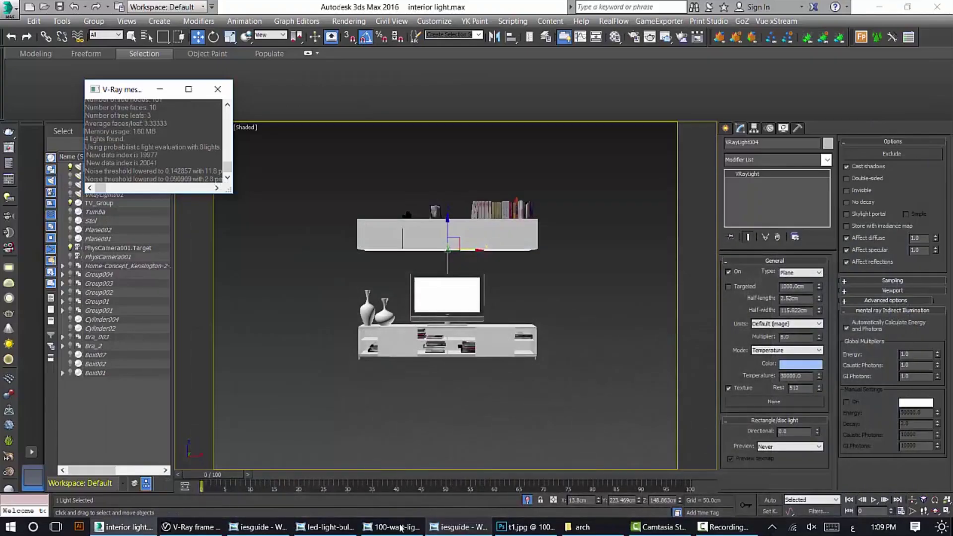
click(402, 528)
key(Right)
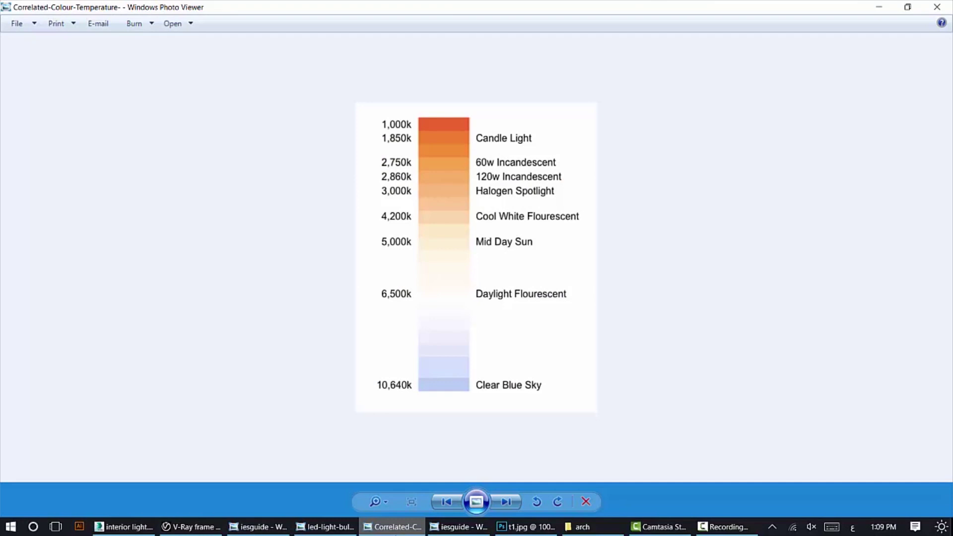
key(alt+Tab)
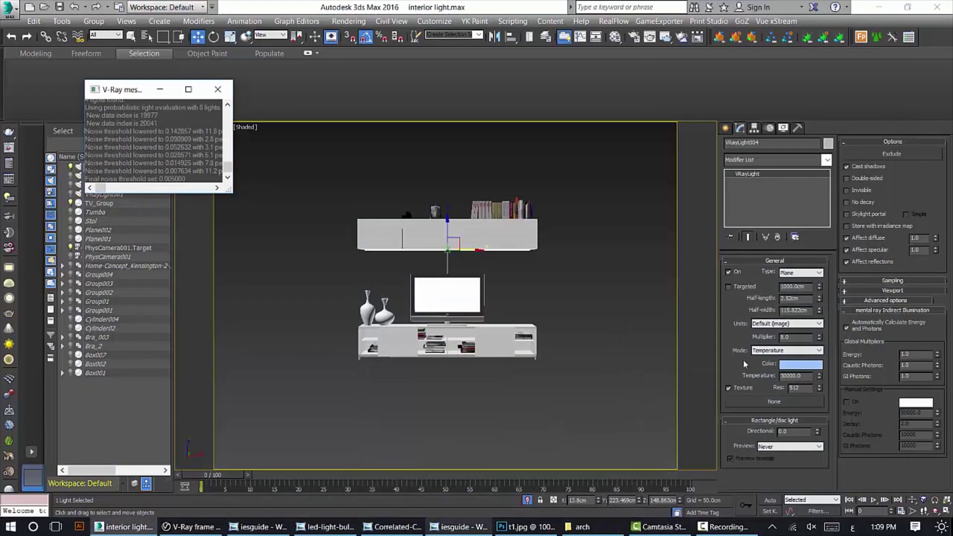
Set the strip light's colour temperature to 3000 K, keeping the Temperature colour mode
double_click(792, 376)
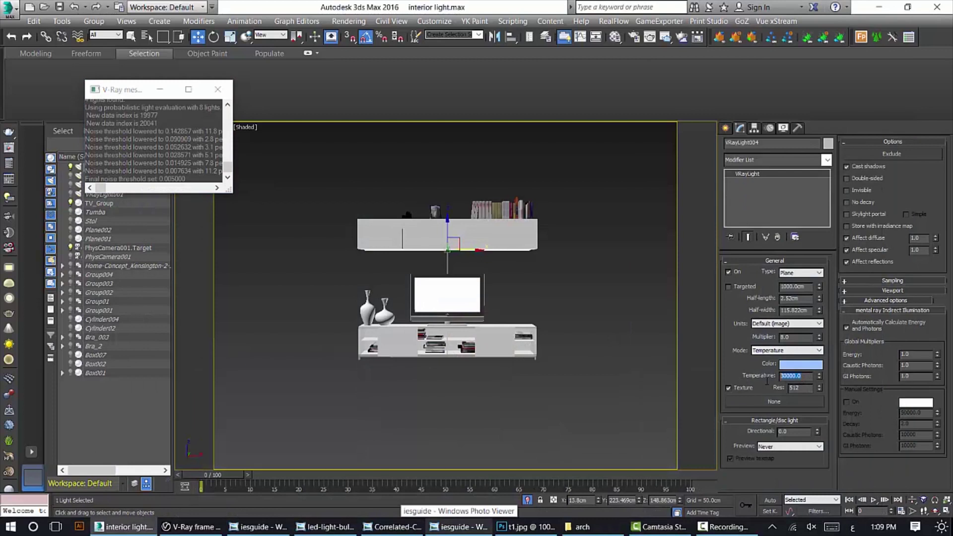
click(796, 350)
click(800, 341)
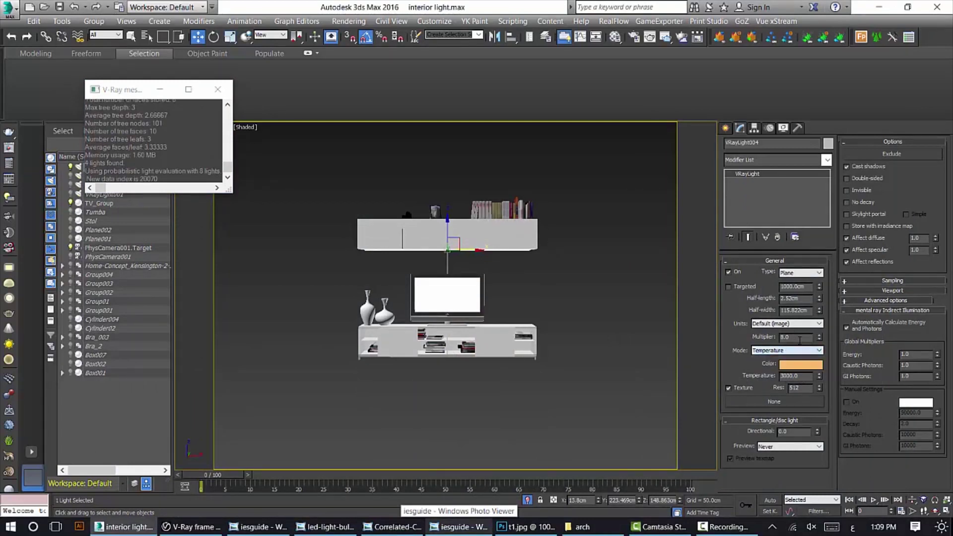
click(777, 324)
click(777, 324)
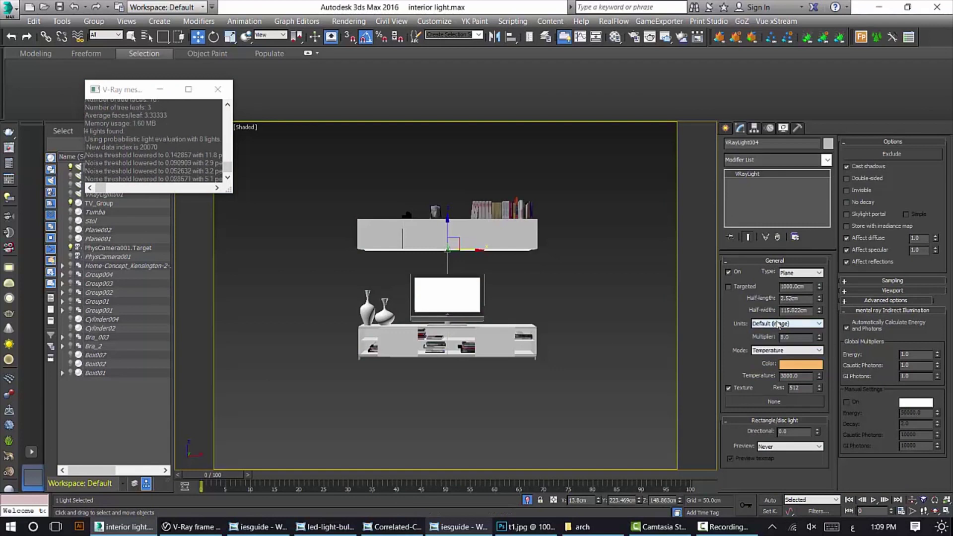
click(777, 323)
click(778, 332)
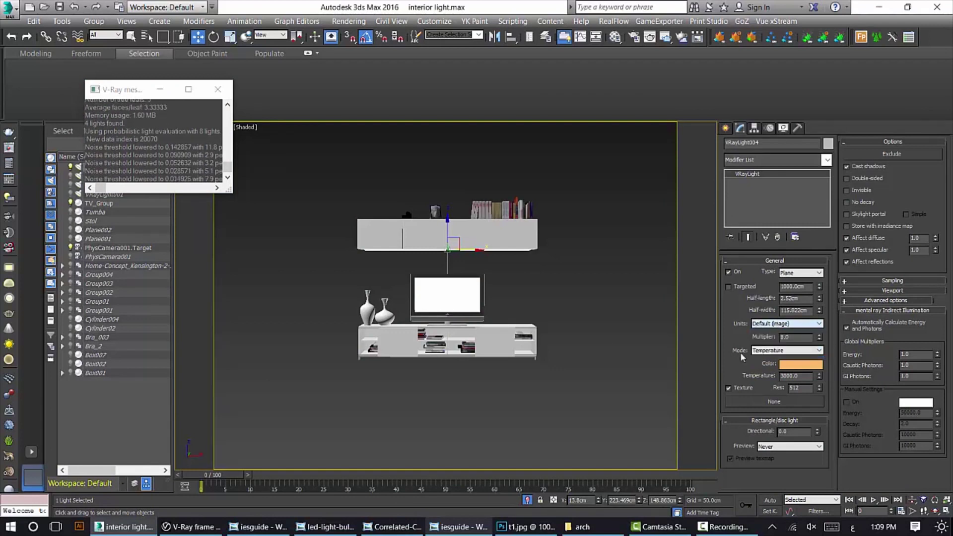
Check the IES and temperature charts, then set units to Luminous power (lm) at 1200
click(476, 530)
click(475, 529)
click(395, 527)
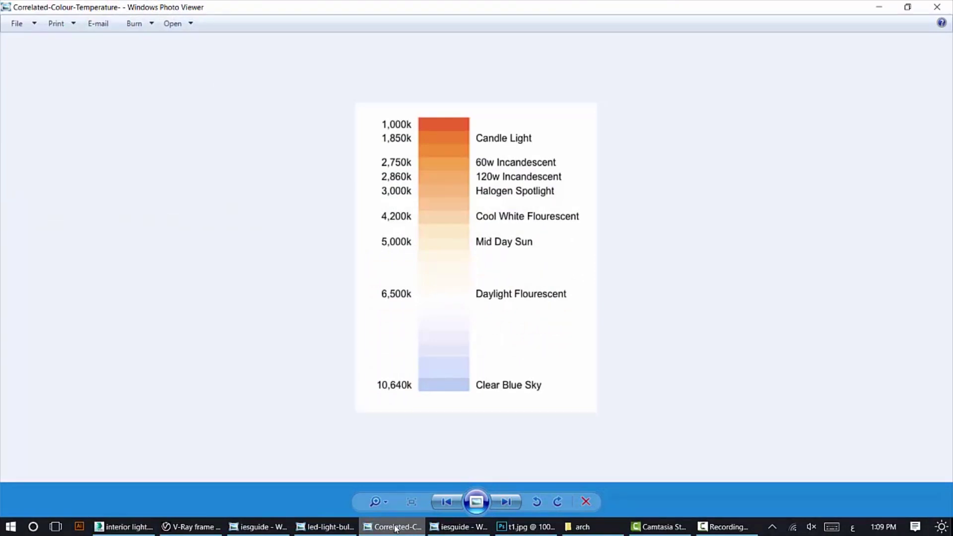
click(396, 527)
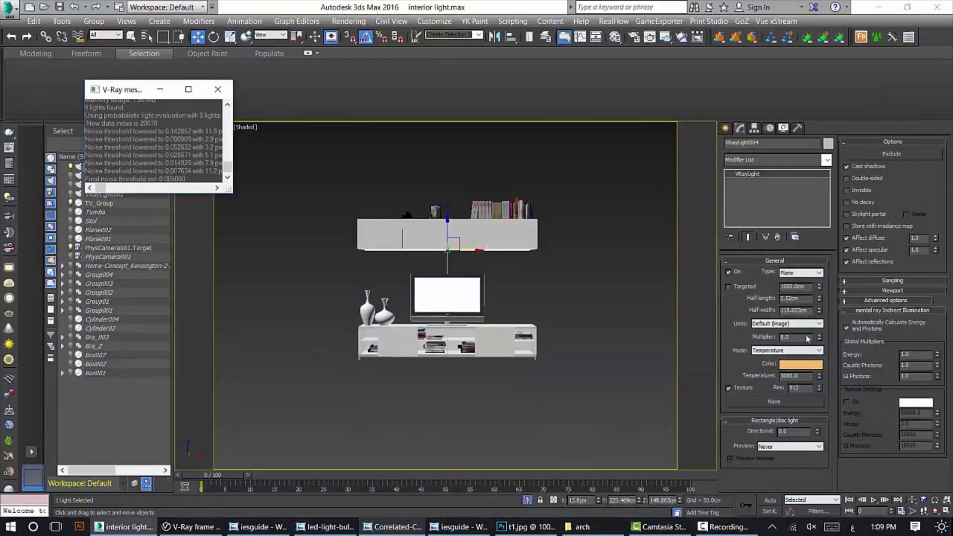
click(797, 325)
click(782, 347)
click(783, 326)
click(782, 340)
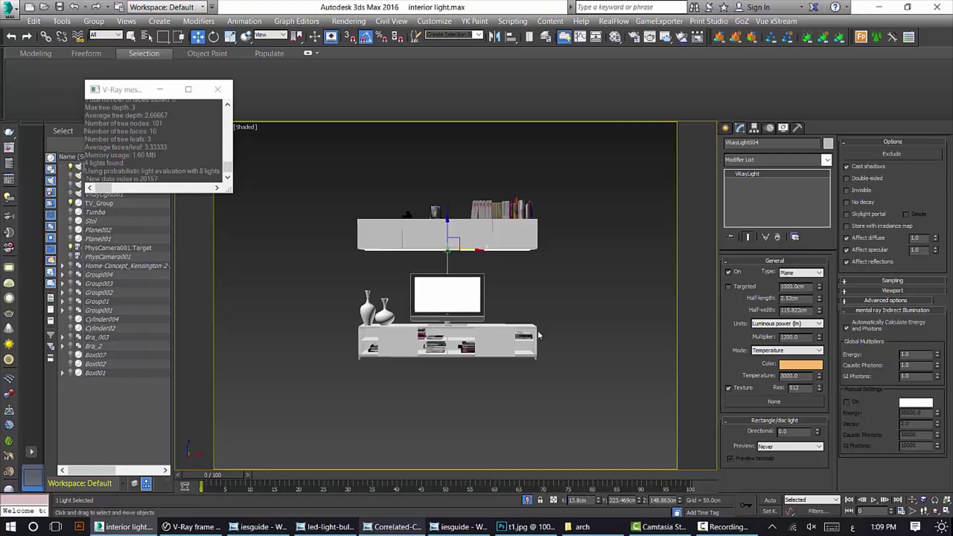
Show the whole room with the render preview and set the strip light's multiplier to 600
click(528, 500)
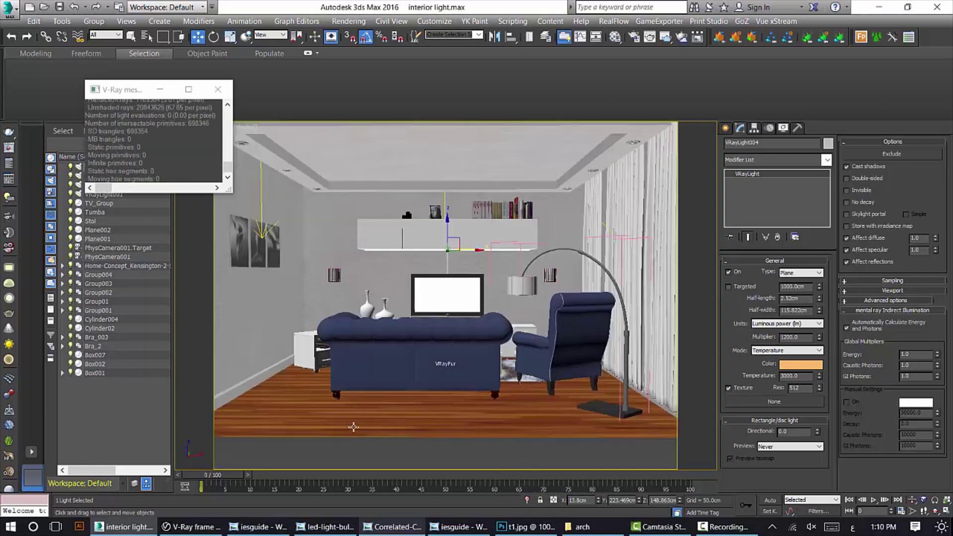
click(215, 530)
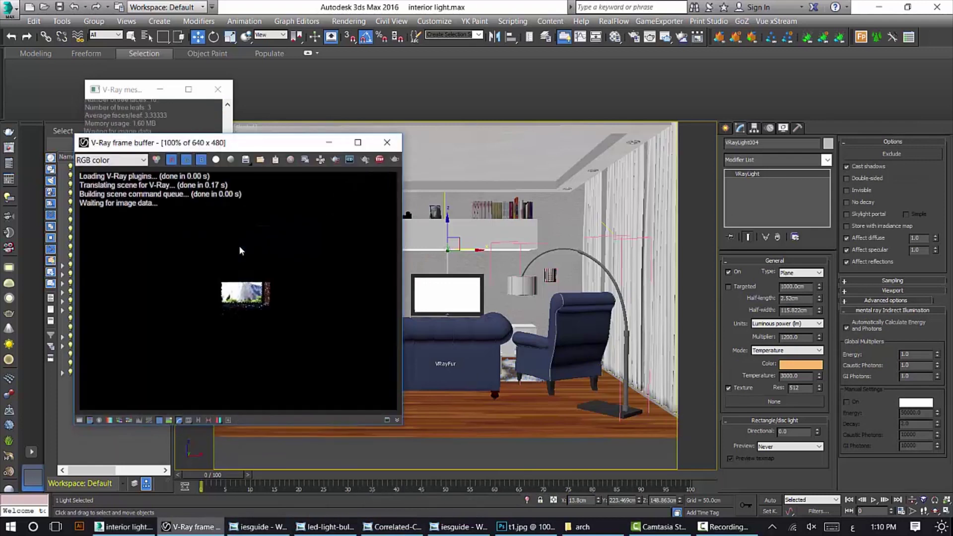
scroll(267, 269, up, 1)
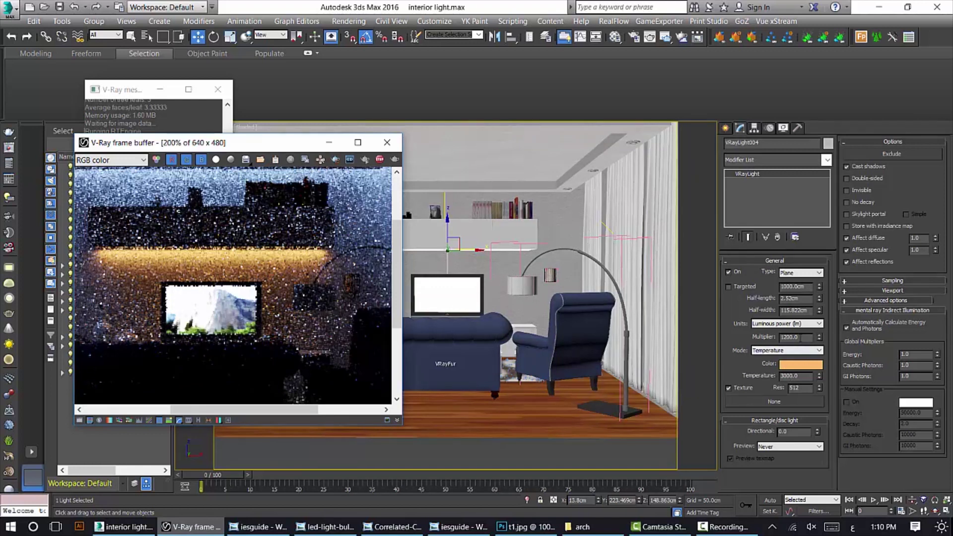
click(784, 337)
text(600)
key(Return)
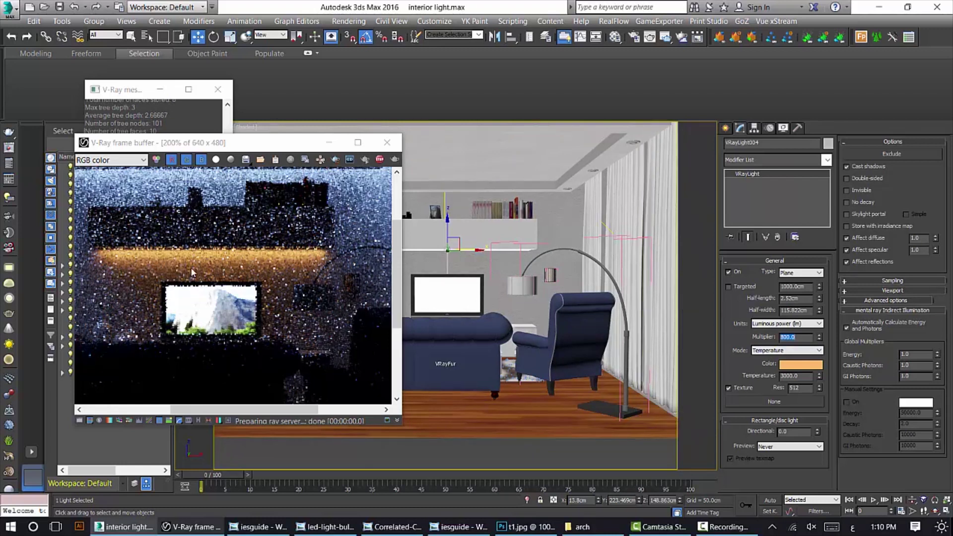
scroll(207, 250, down, 1)
scroll(214, 269, up, 1)
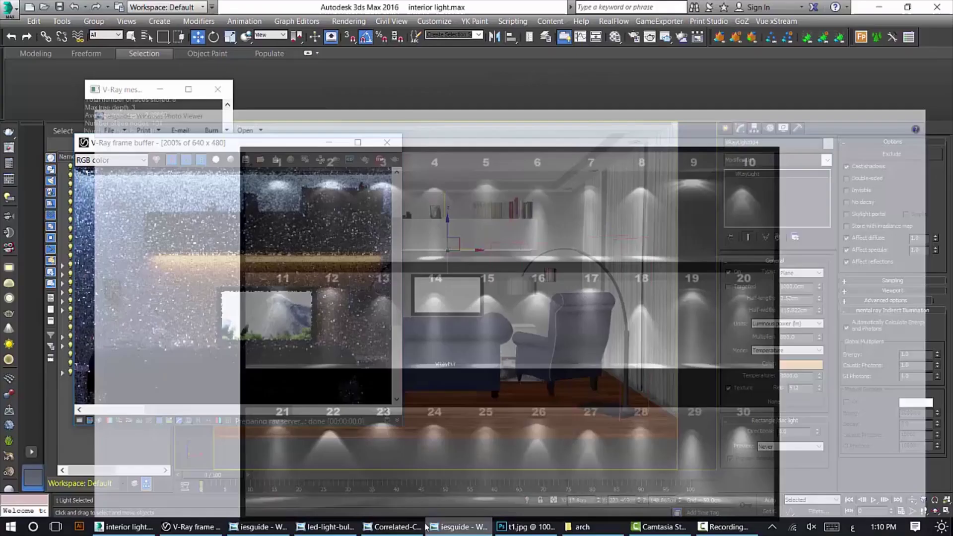
Set the strip light's temperature to 3700, using the colour temperature chart as reference
click(397, 527)
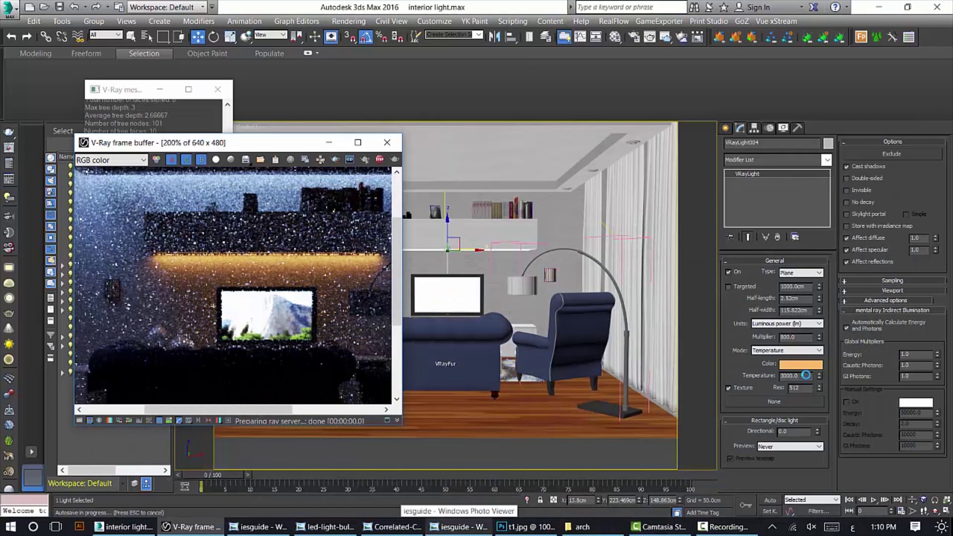
double_click(795, 376)
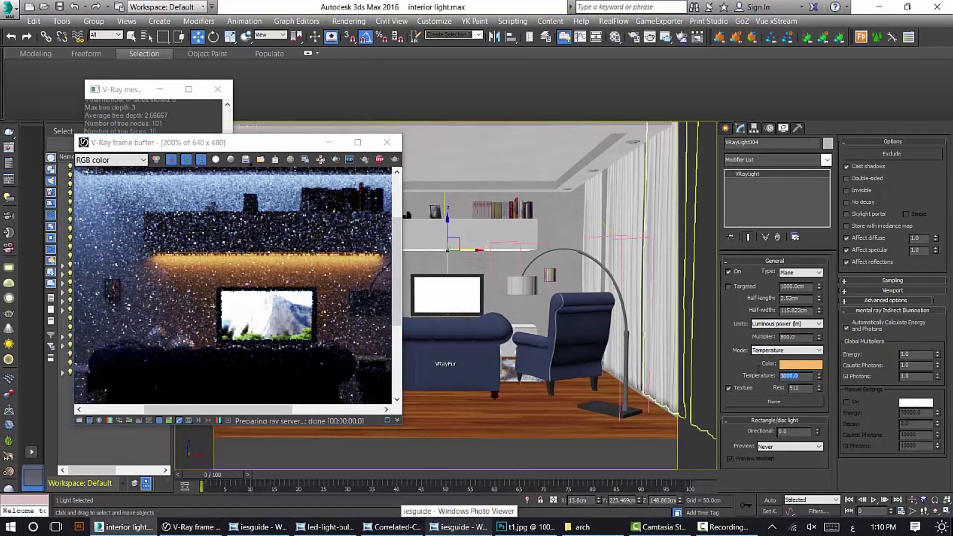
text(37)
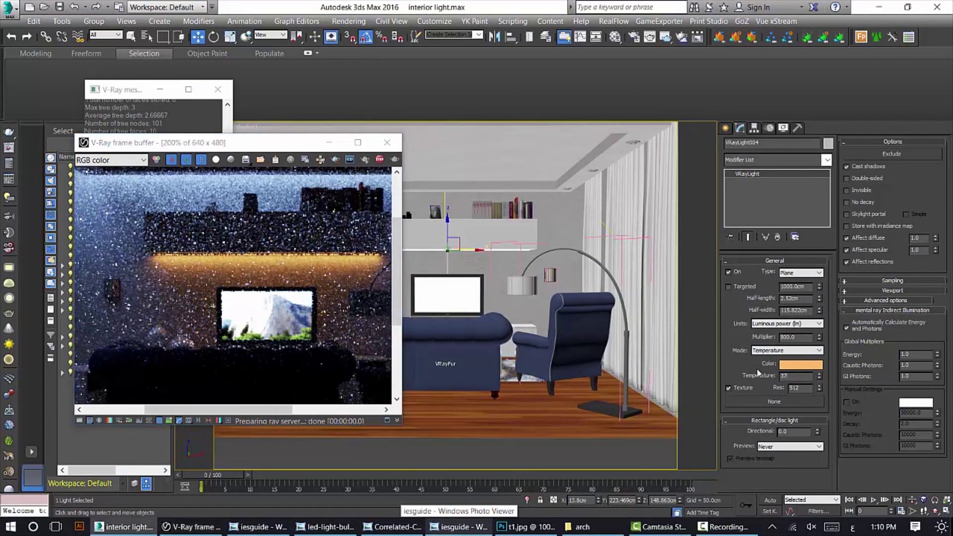
text(00)
key(Return)
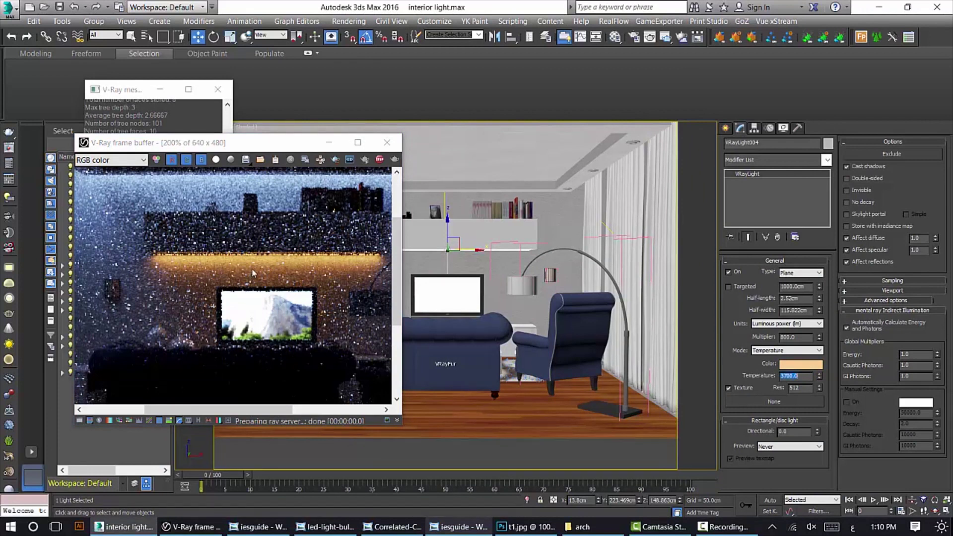
scroll(252, 271, down, 1)
Toggle VFB exposure correction off and back on to compare the render
click(80, 420)
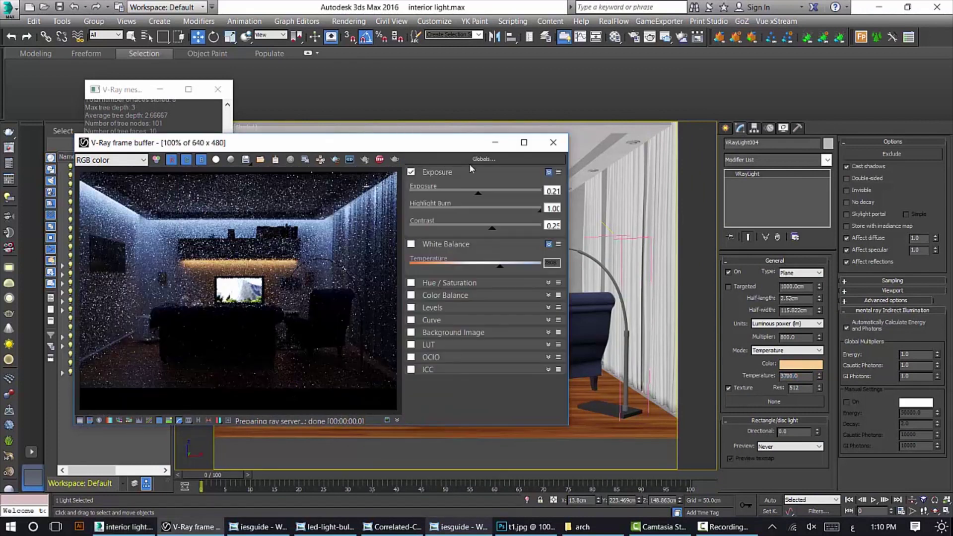
click(412, 172)
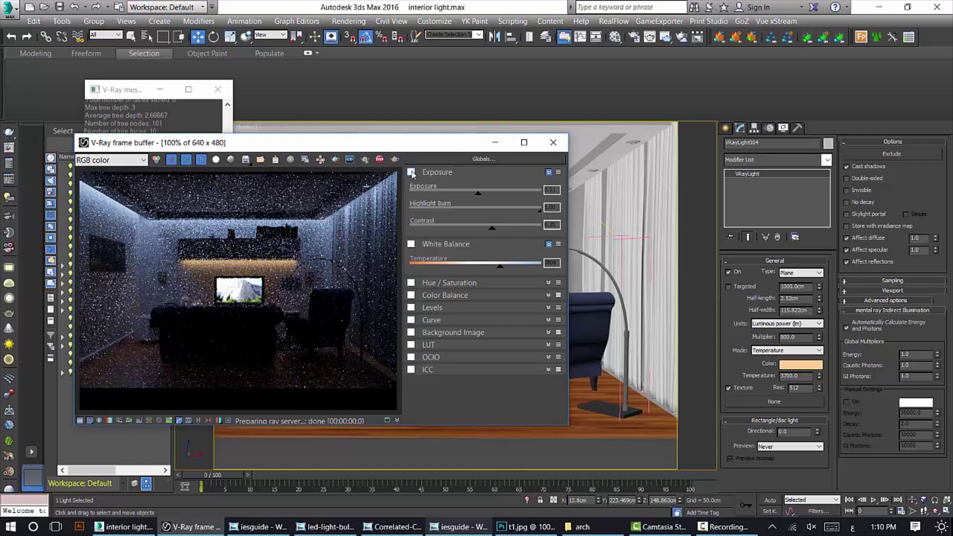
click(412, 173)
click(411, 172)
click(411, 173)
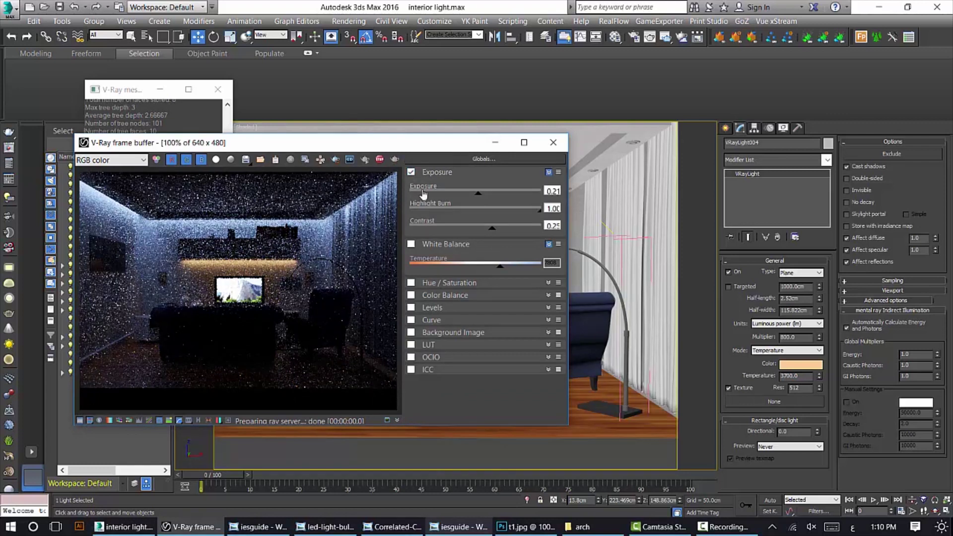
scroll(257, 242, up, 1)
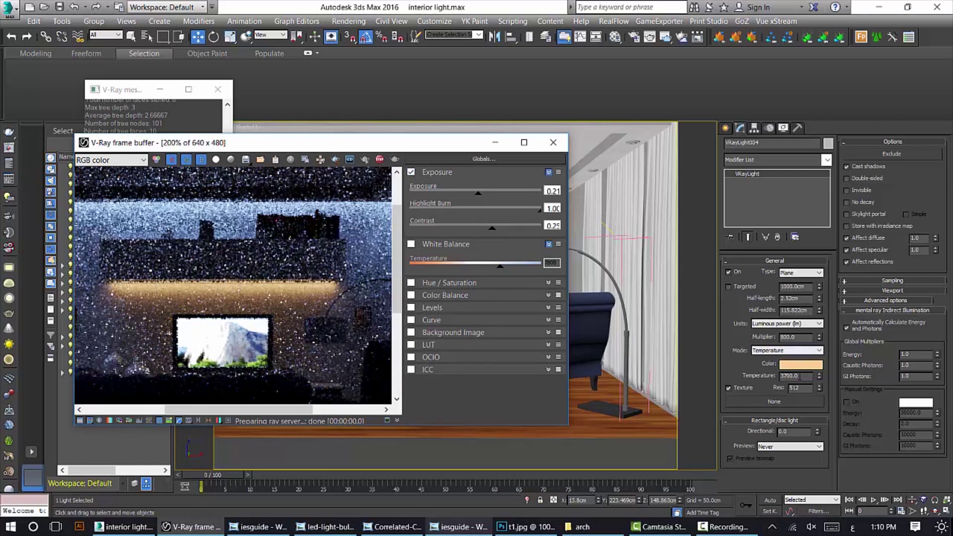
Settle the strip light at 3200 K, hide the render, and select the floor lamp shade
click(795, 376)
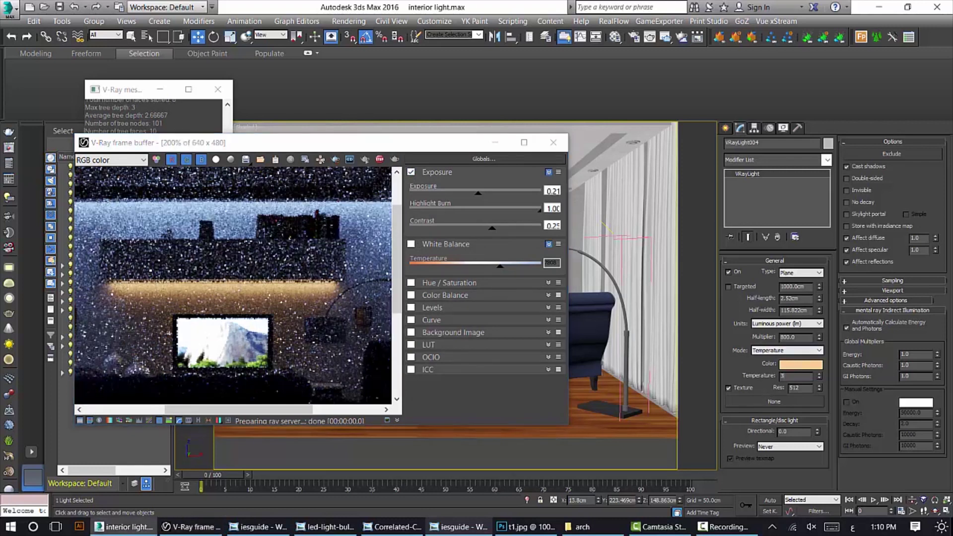
key(Return)
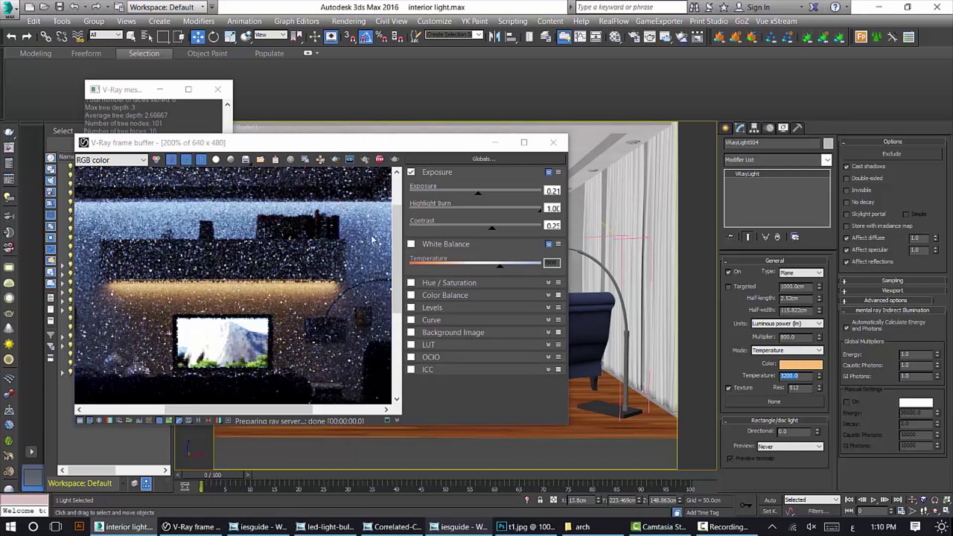
scroll(373, 240, down, 1)
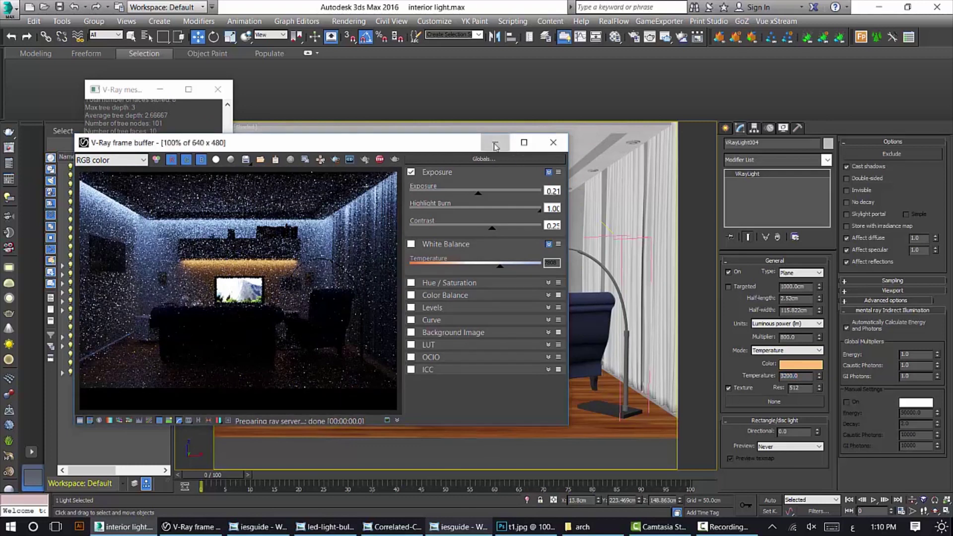
click(494, 143)
click(522, 286)
click(725, 128)
click(751, 201)
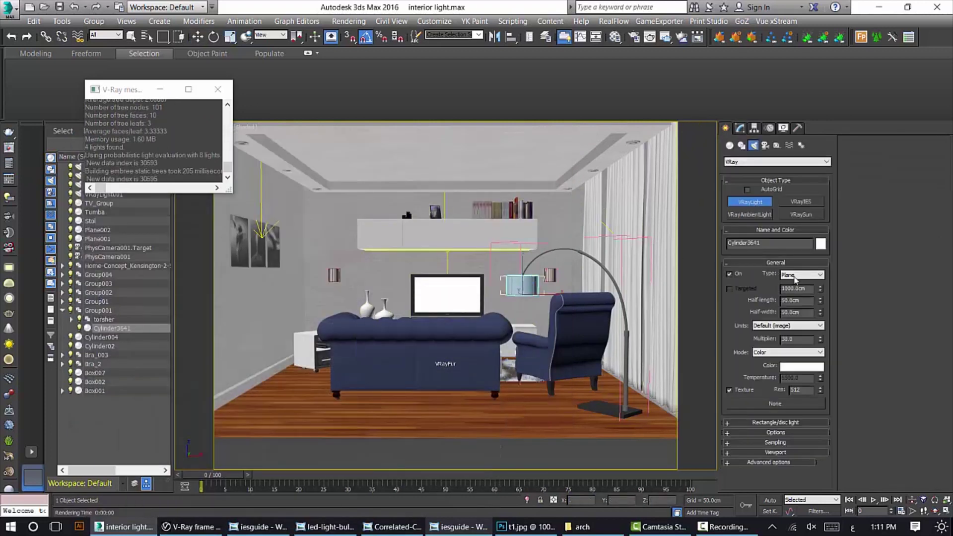
Set the new V-Ray light type to Sphere and draw it at the lamp shade in Top view
click(795, 276)
click(794, 297)
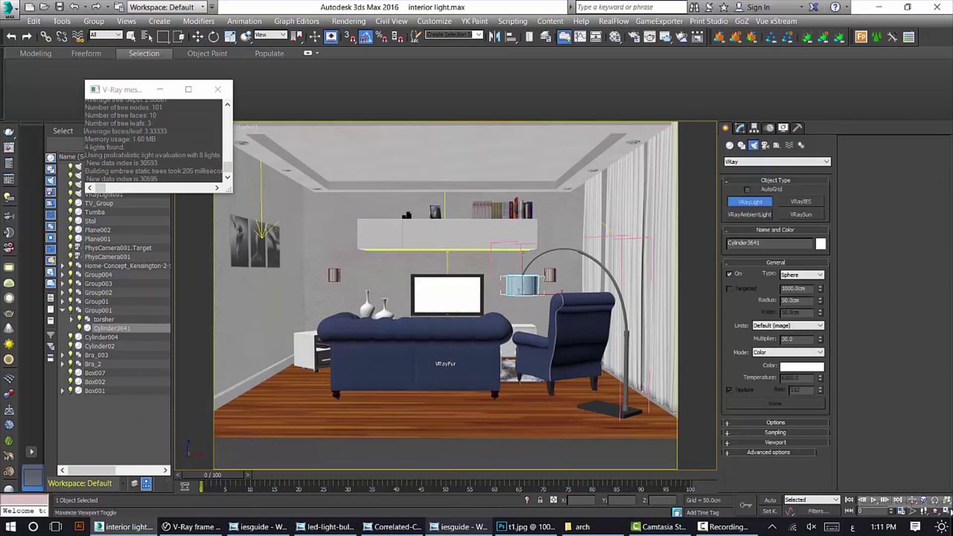
key(alt+w)
scroll(604, 223, up, 4)
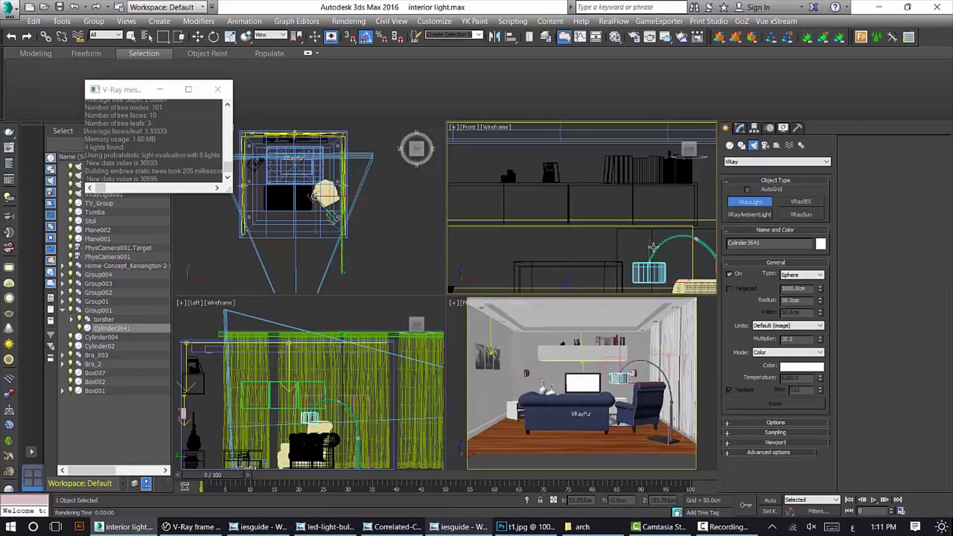
scroll(269, 191, up, 3)
scroll(271, 190, up, 6)
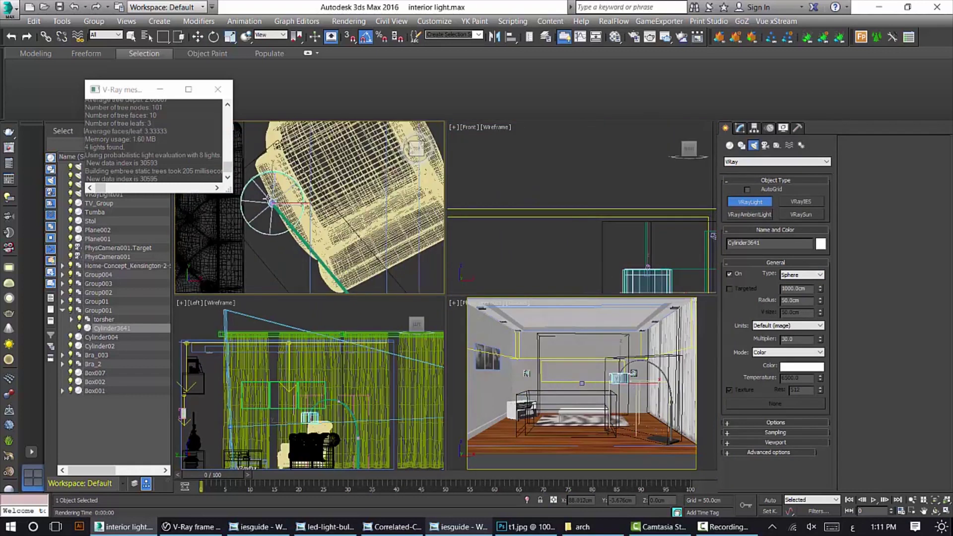
drag(273, 189, 273, 188)
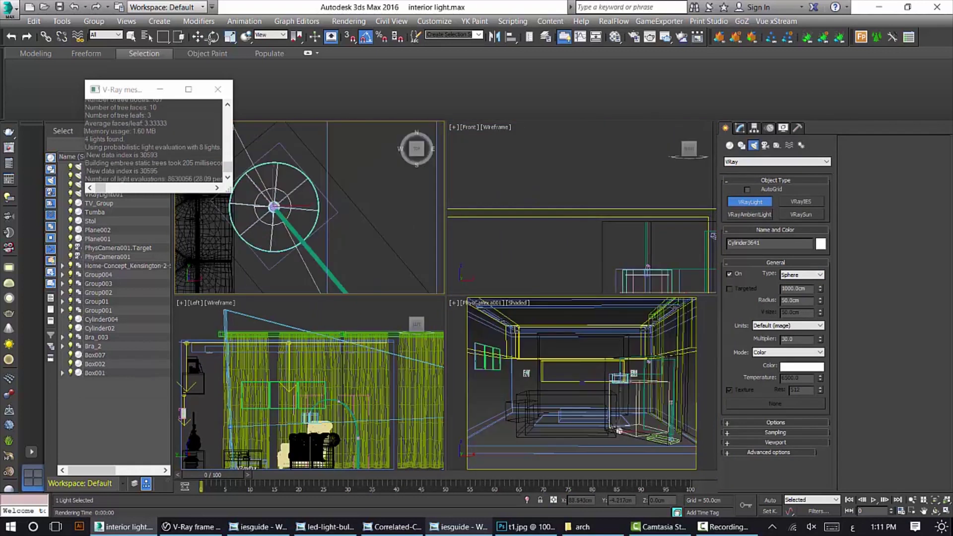
Raise the sphere light up into the floor lamp's shade
key(w)
middle_drag(587, 168, 522, 99)
scroll(577, 210, down, 4)
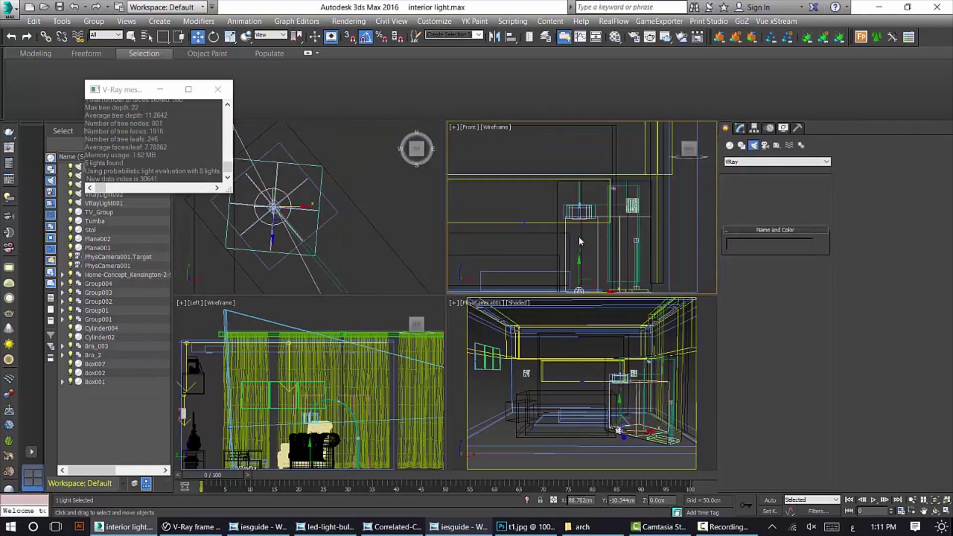
mouse_move(577, 280)
mouse_down()
mouse_move(578, 219)
mouse_move(599, 169)
mouse_move(590, 142)
mouse_up()
scroll(587, 210, up, 4)
scroll(586, 210, up, 2)
Make the sphere light double-sided, measured in lumens, with Temperature colour mode at 4200 K
click(739, 128)
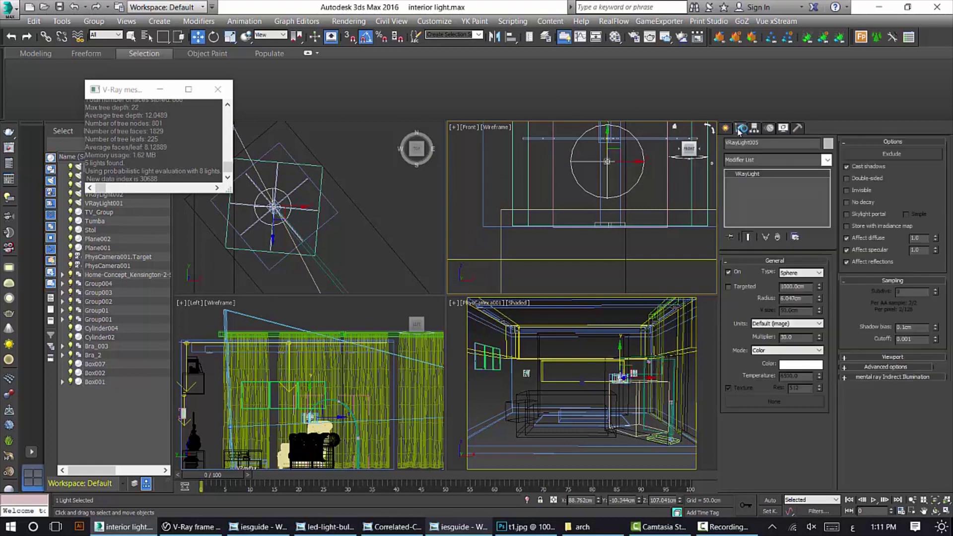
click(869, 180)
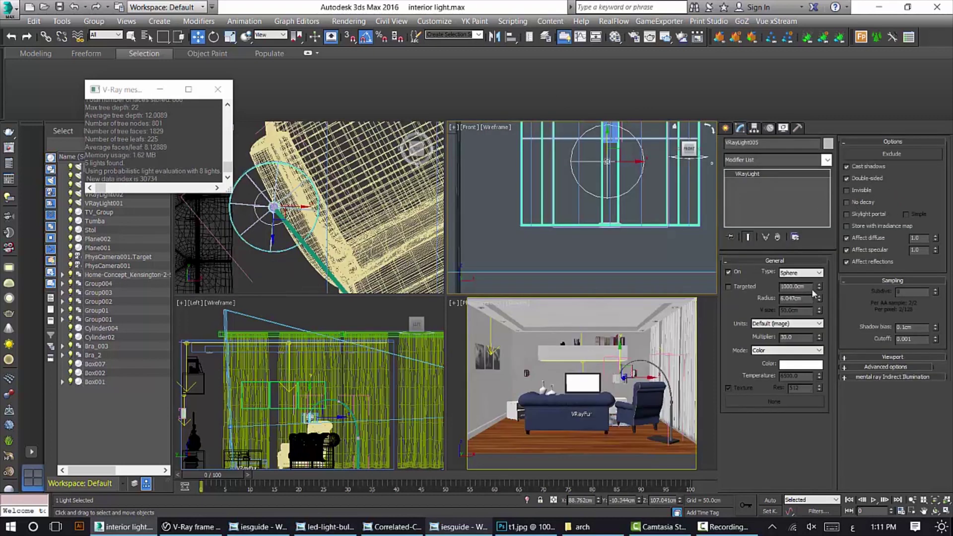
click(774, 323)
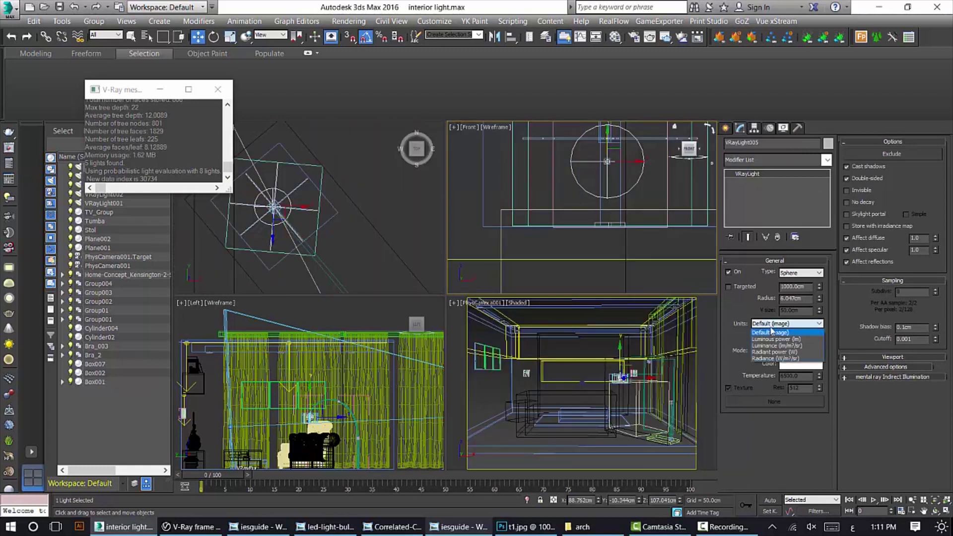
click(773, 331)
click(795, 353)
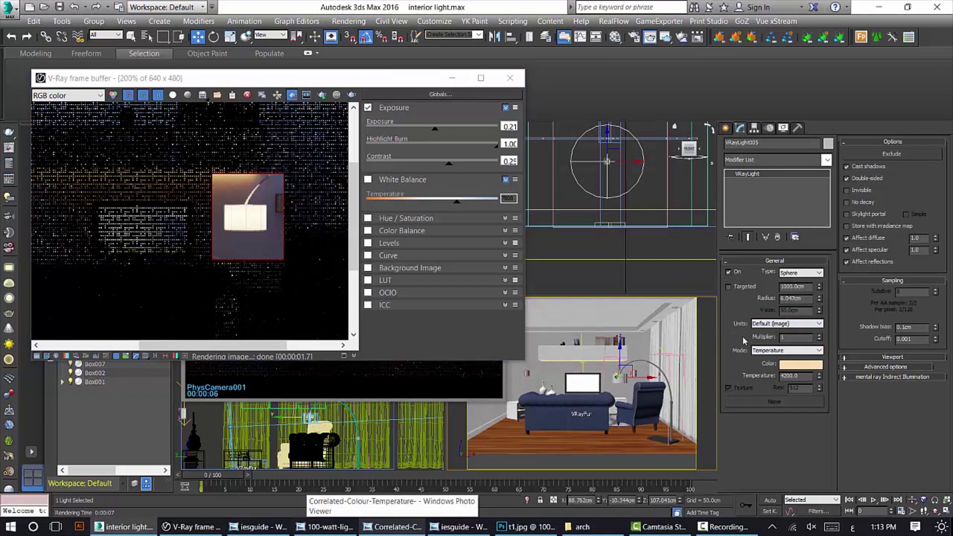
Try the intensity unit options and render the scene to check the lamp light
click(784, 324)
click(777, 332)
click(791, 324)
click(783, 331)
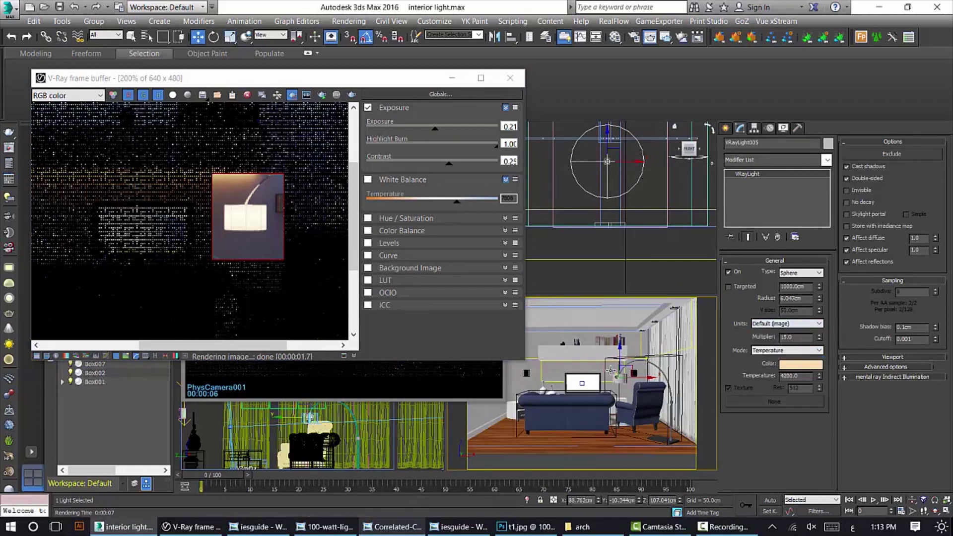
click(343, 379)
key(shift+q)
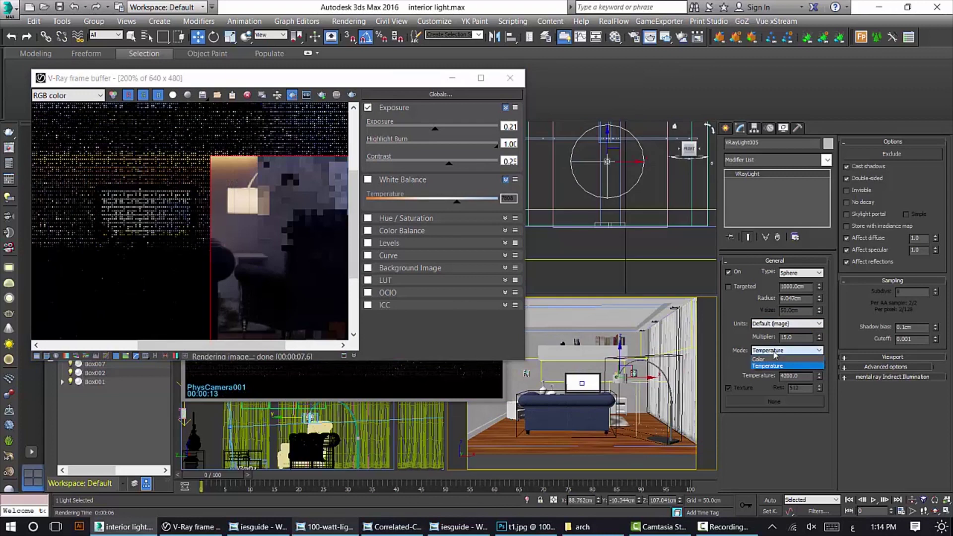
Set the lamp sphere light to Luminous power (lm) with a multiplier of 1690
click(787, 324)
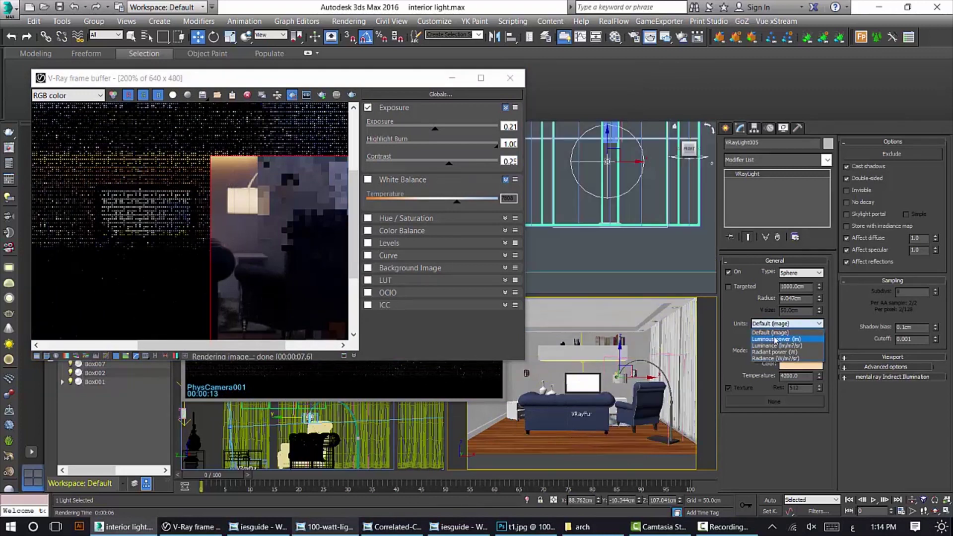
click(775, 339)
text(1690)
key(Return)
scroll(241, 248, down, 1)
Render a larger region around the lamp to check its glow, then close the frame buffer
mouse_move(222, 200)
mouse_down()
mouse_move(313, 322)
mouse_move(326, 316)
mouse_up()
middle_click(587, 420)
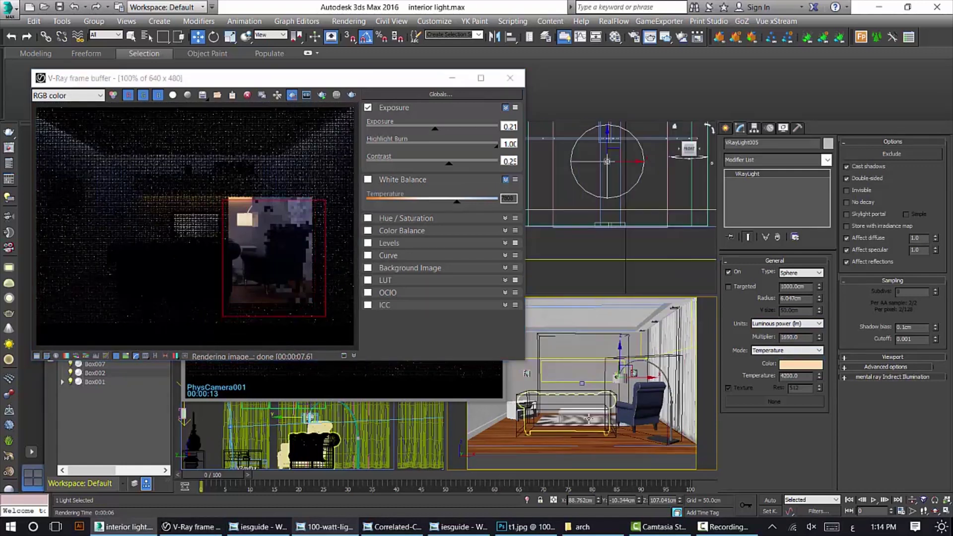
key(shift+q)
scroll(297, 204, up, 1)
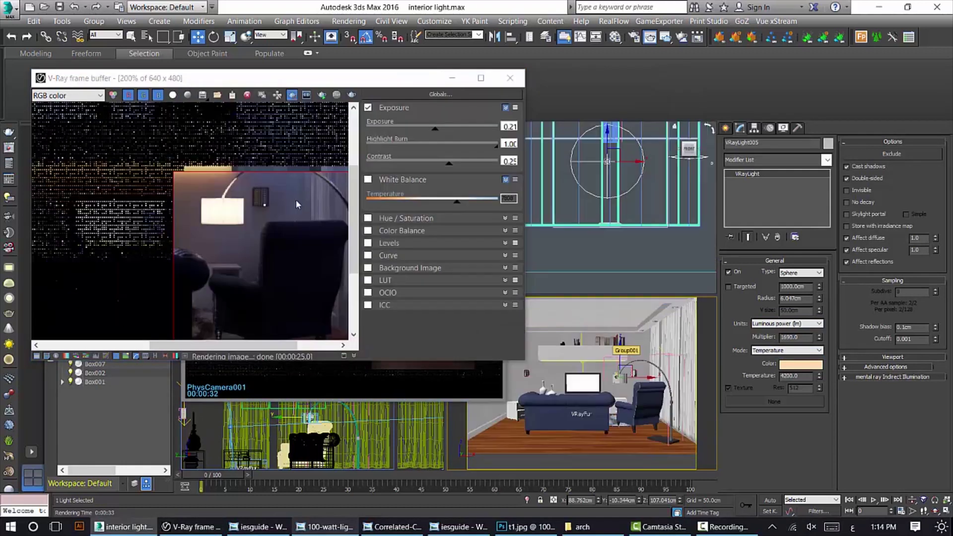
scroll(233, 206, up, 1)
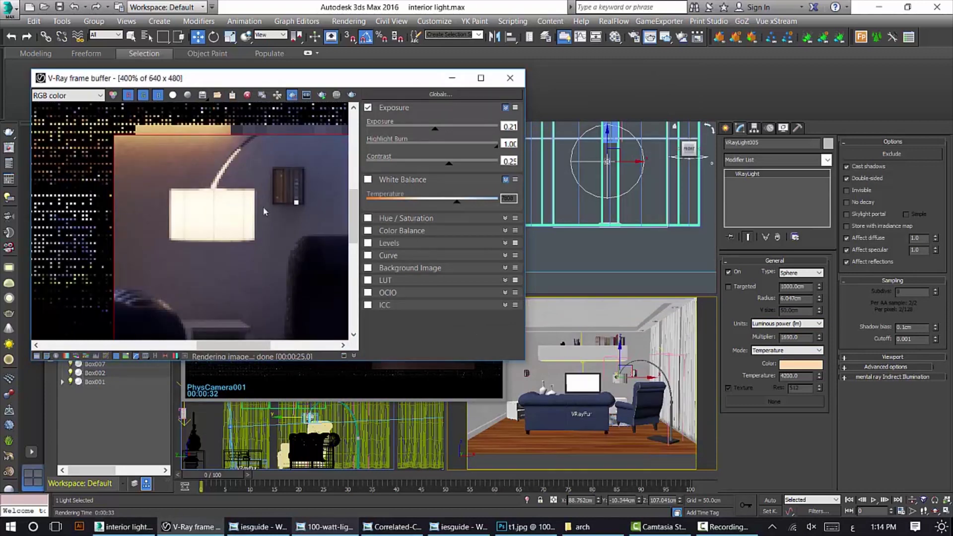
click(452, 78)
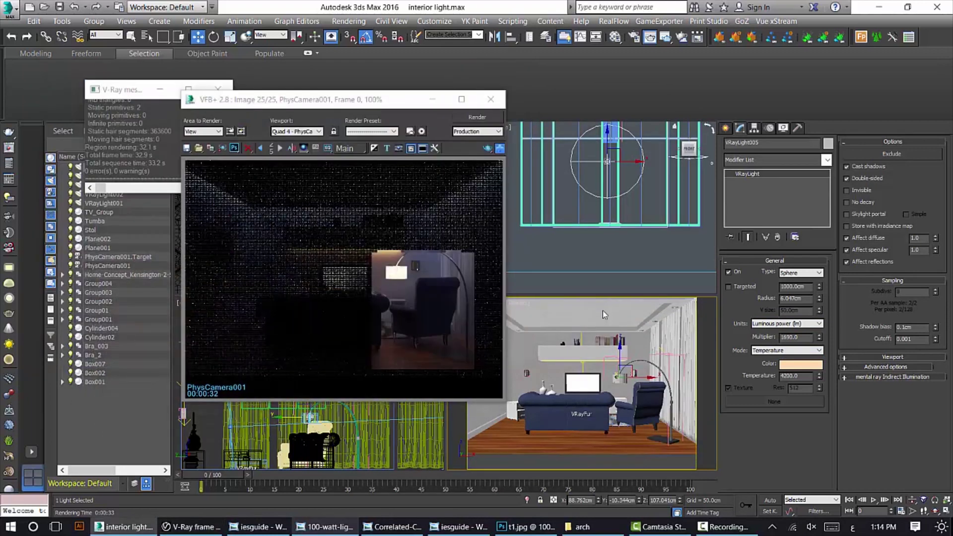
click(487, 100)
Frame the floor lamp's glass shade, draw a trial plane V-Ray light there, and delete it
key(z)
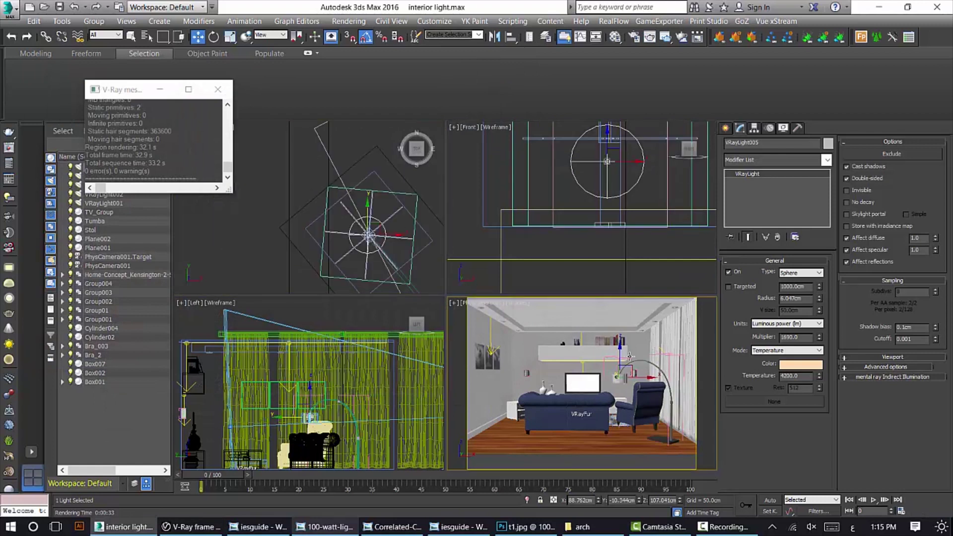
click(636, 373)
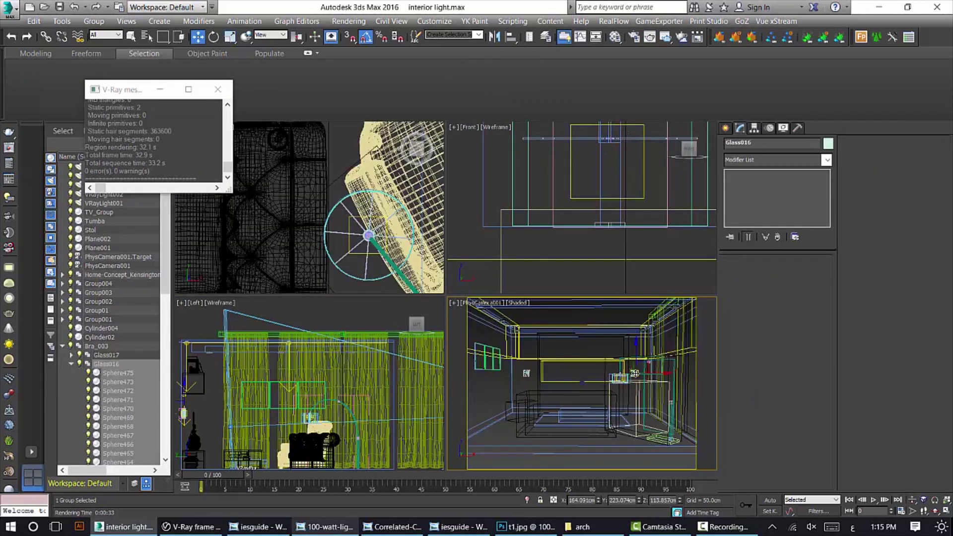
key(z)
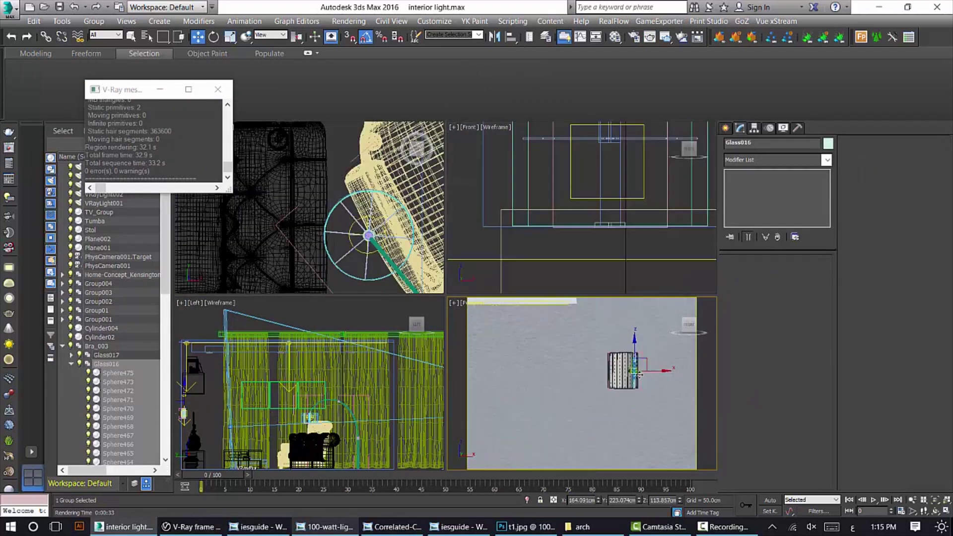
click(726, 129)
click(745, 202)
scroll(579, 199, down, 7)
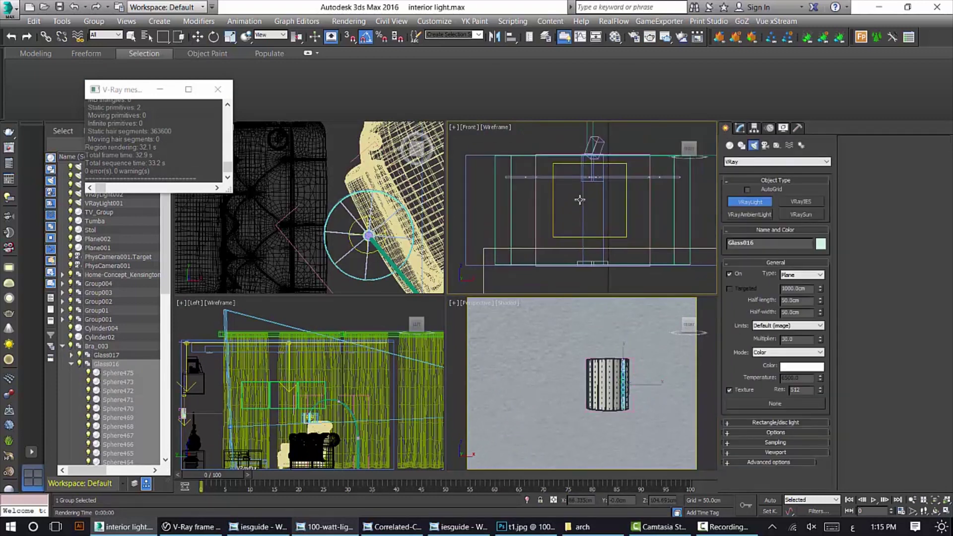
scroll(582, 189, up, 8)
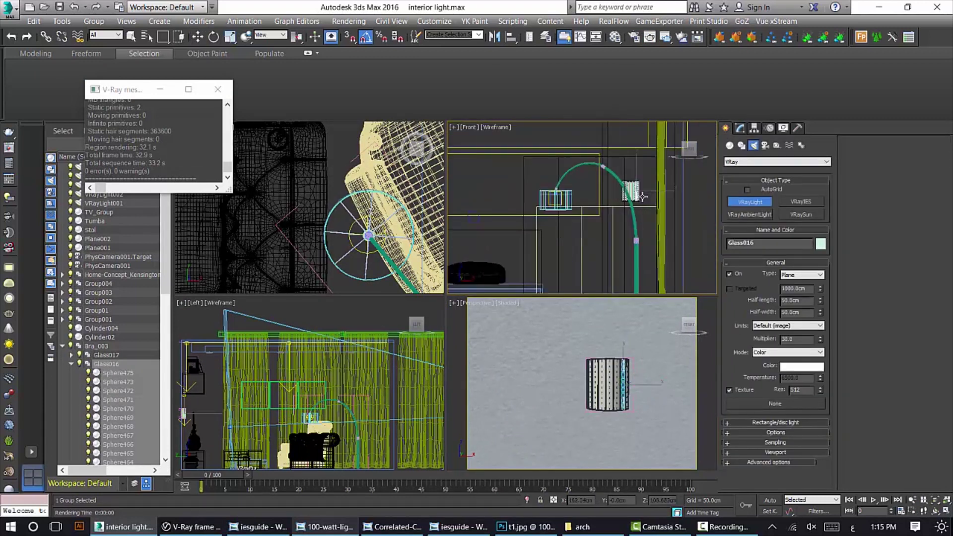
scroll(606, 179, up, 2)
drag(612, 186, 608, 148)
key(Delete)
Try a dome-type V-Ray light over the round lamp, then remove it
click(795, 276)
click(792, 292)
click(612, 177)
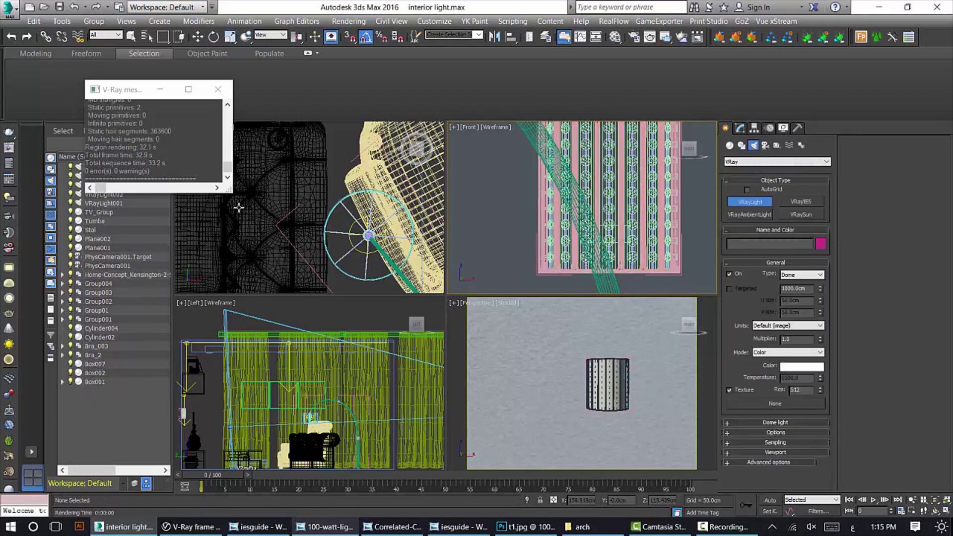
scroll(239, 207, down, 6)
scroll(372, 161, up, 8)
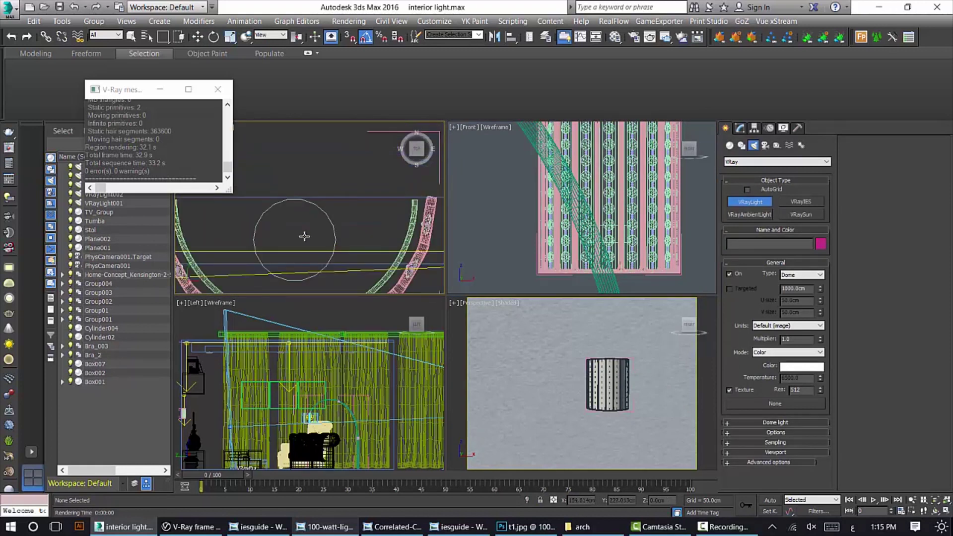
drag(297, 235, 294, 194)
key(Delete)
Switch the light type to Sphere and draw a sphere light at the round lamp
click(802, 274)
click(794, 297)
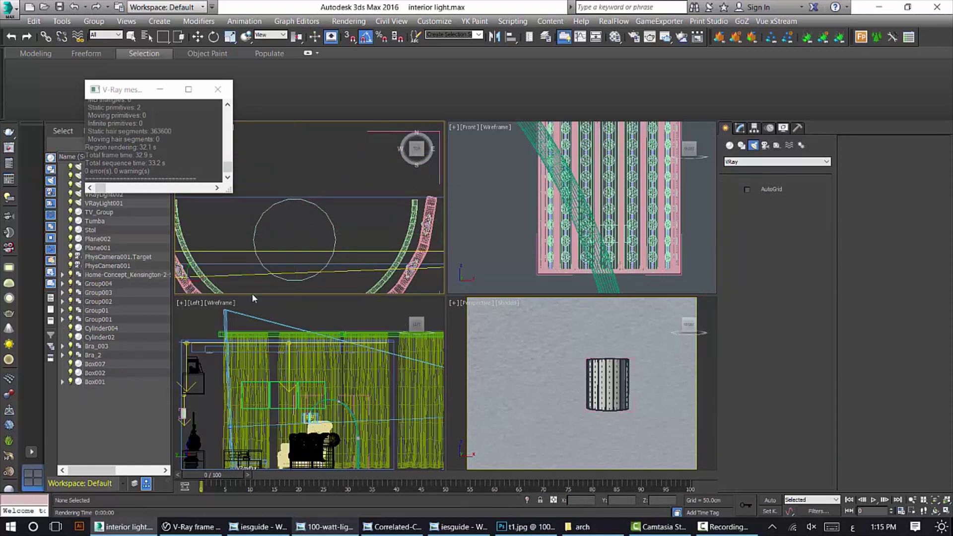
drag(297, 238, 289, 208)
Raise VRayLight006 in the Front view to lamp height, inside the lamp shade
click(198, 37)
right_click(588, 204)
scroll(589, 203, down, 6)
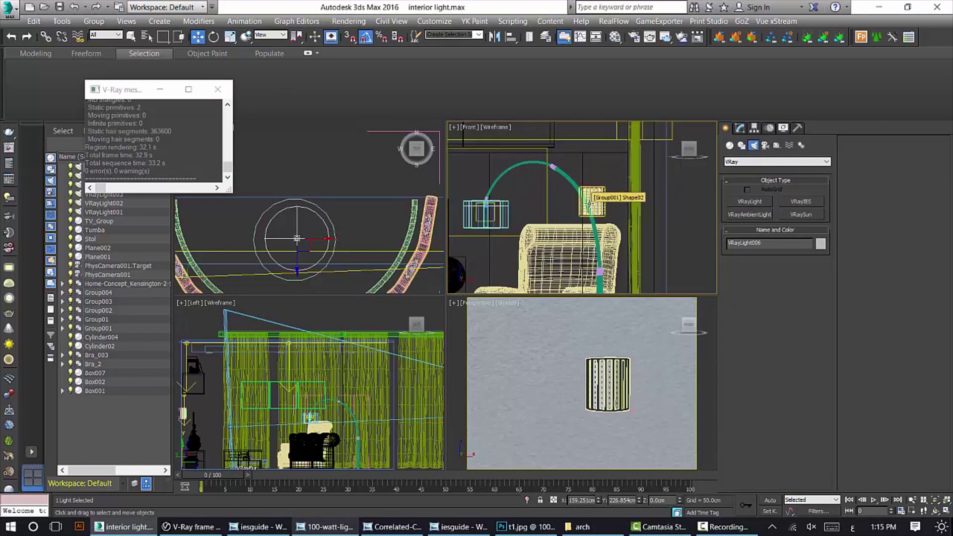
scroll(589, 252, up, 2)
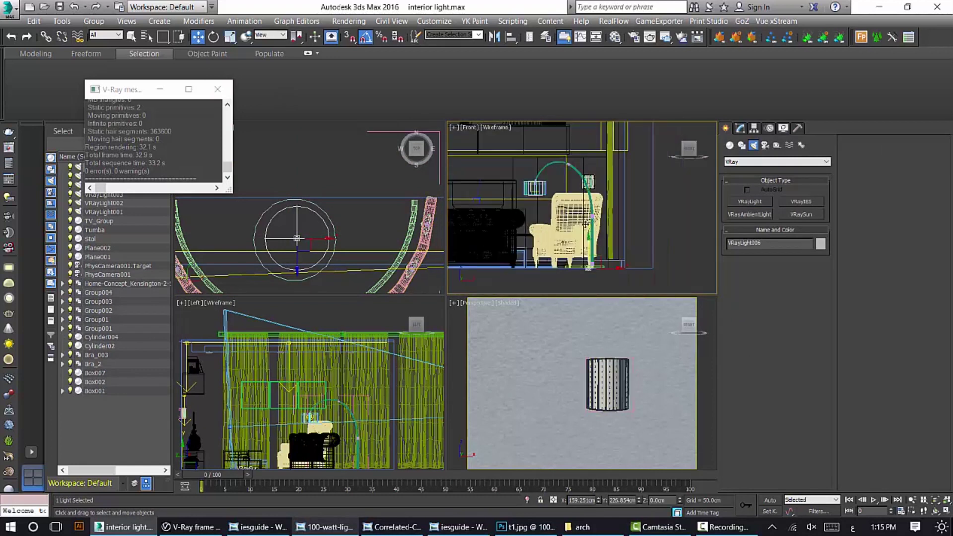
drag(589, 244, 580, 154)
scroll(587, 182, up, 5)
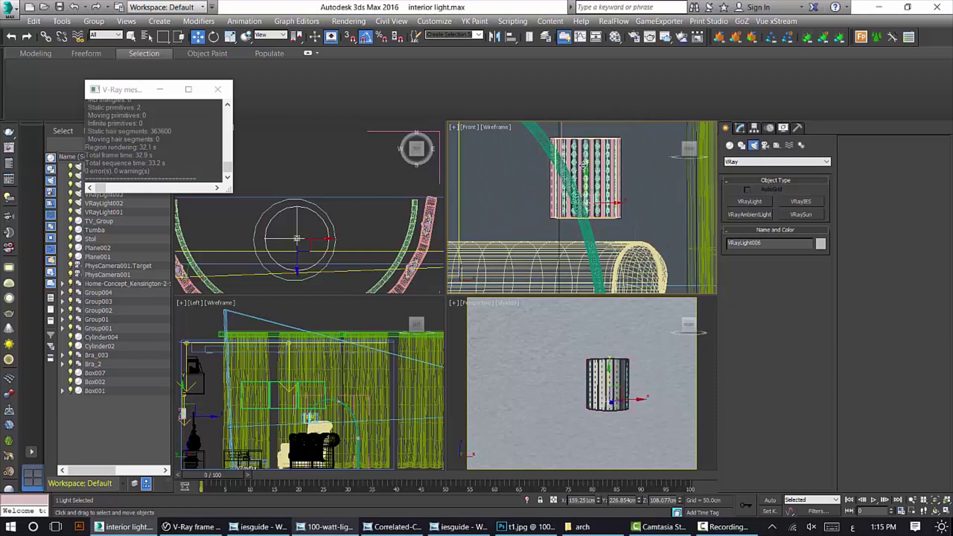
scroll(587, 184, up, 2)
key(F3)
drag(595, 185, 596, 174)
Shrink the sphere light's radius to about 3 cm and centre it in the lamp
click(740, 128)
drag(819, 297, 819, 276)
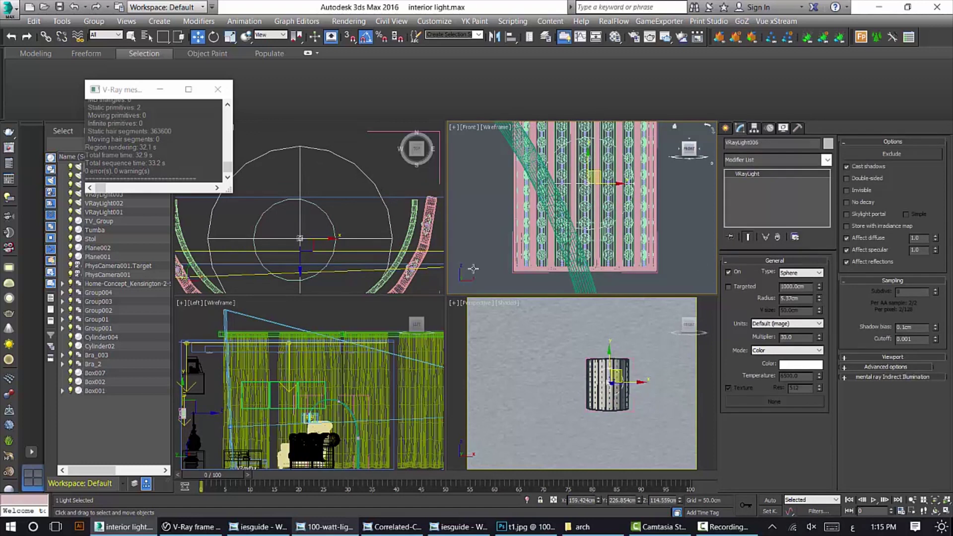
scroll(323, 225, down, 4)
middle_drag(323, 224, 313, 183)
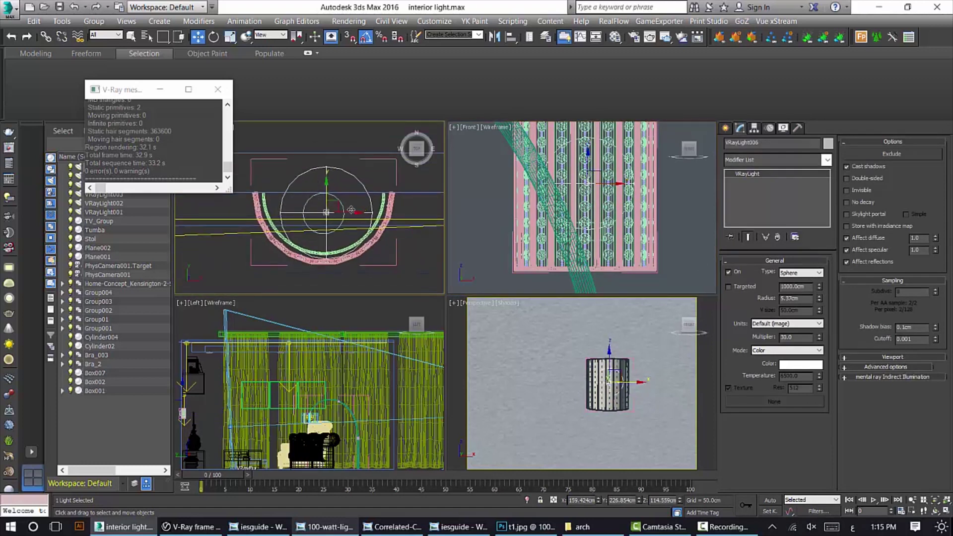
drag(820, 299, 822, 299)
drag(827, 317, 828, 319)
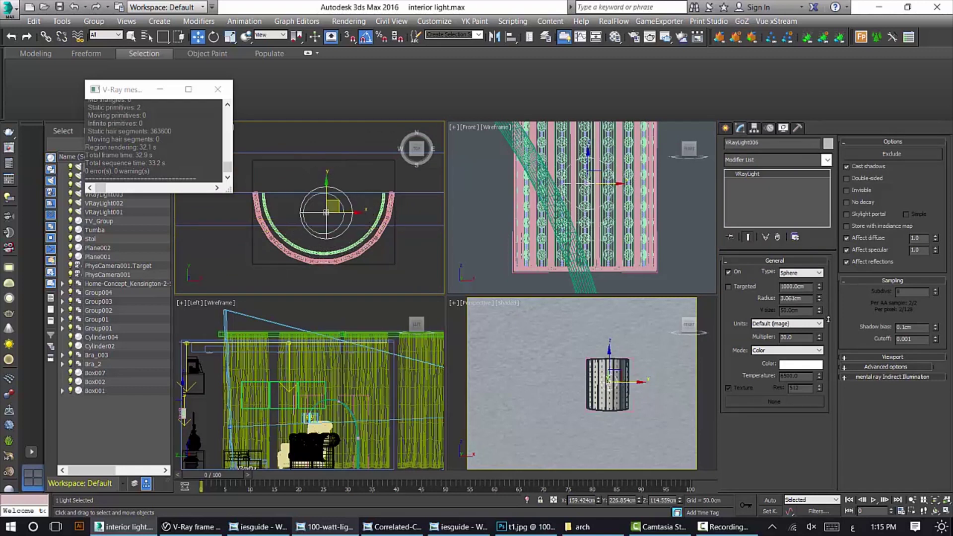
drag(339, 202, 339, 211)
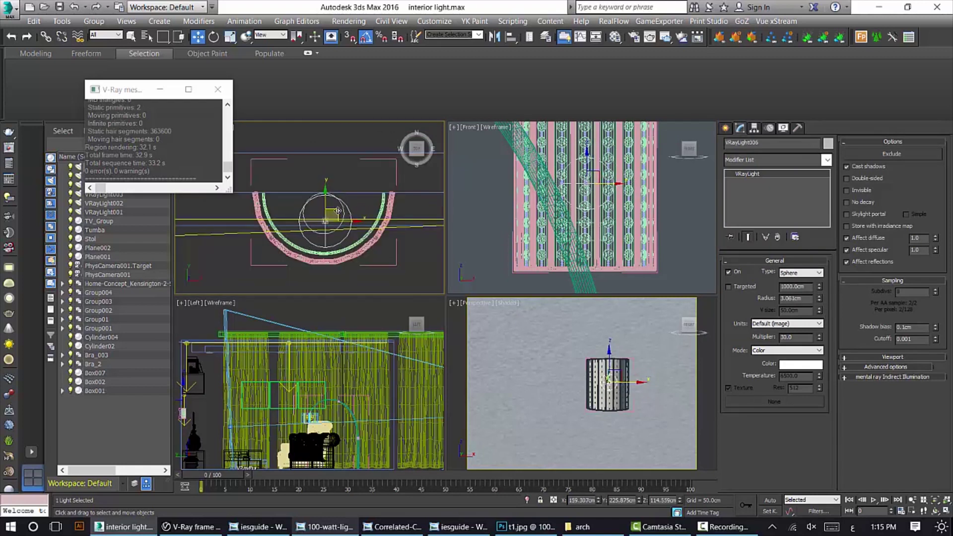
Set the light to 1690 Luminous power (lm) with Temperature colour mode
click(788, 323)
click(793, 335)
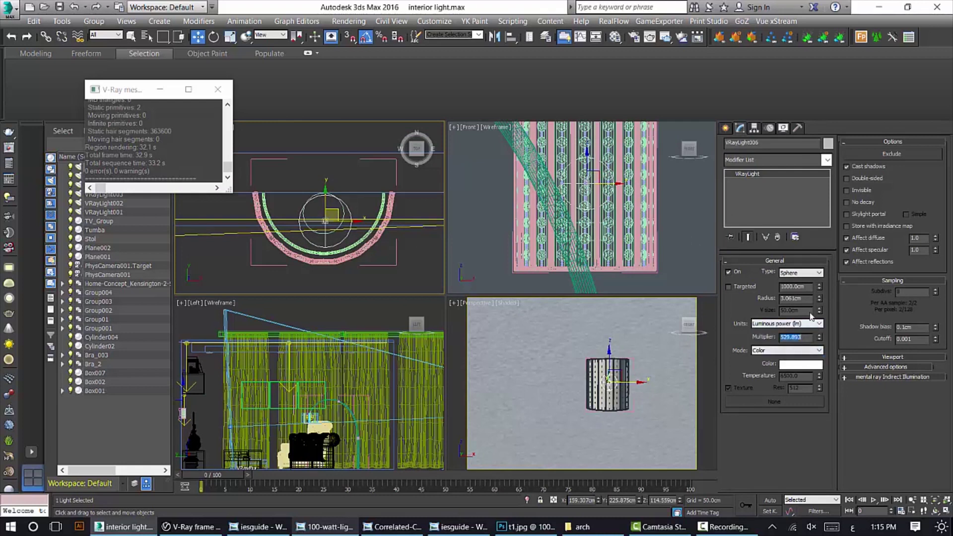
click(784, 352)
click(761, 365)
Check the 100-watt lumen comparison, IES guide and colour-temperature reference images
click(301, 529)
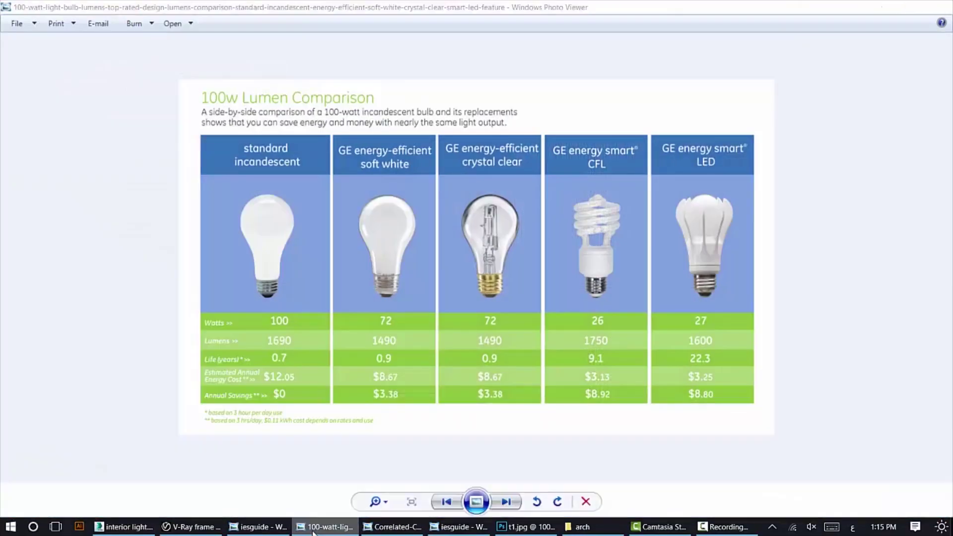
click(301, 530)
click(279, 532)
click(277, 528)
click(384, 528)
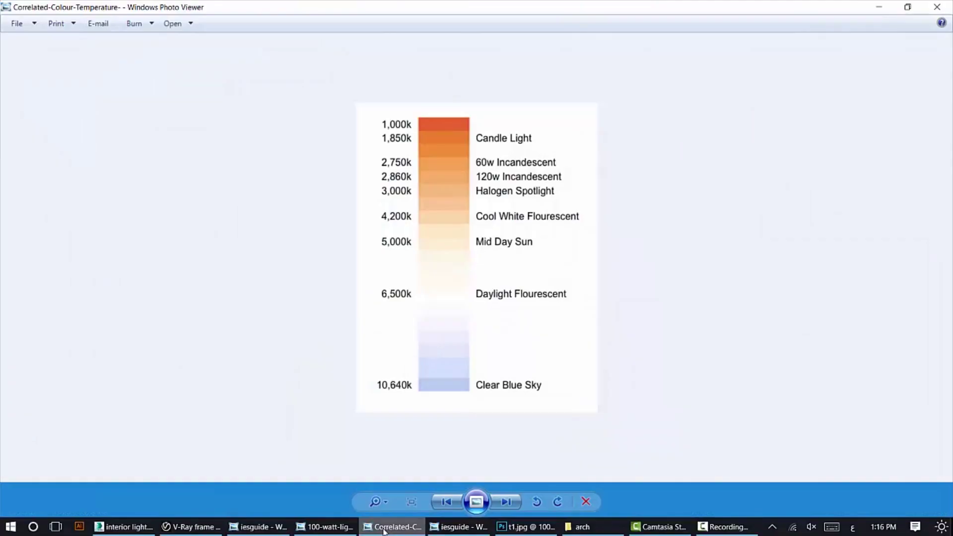
click(384, 528)
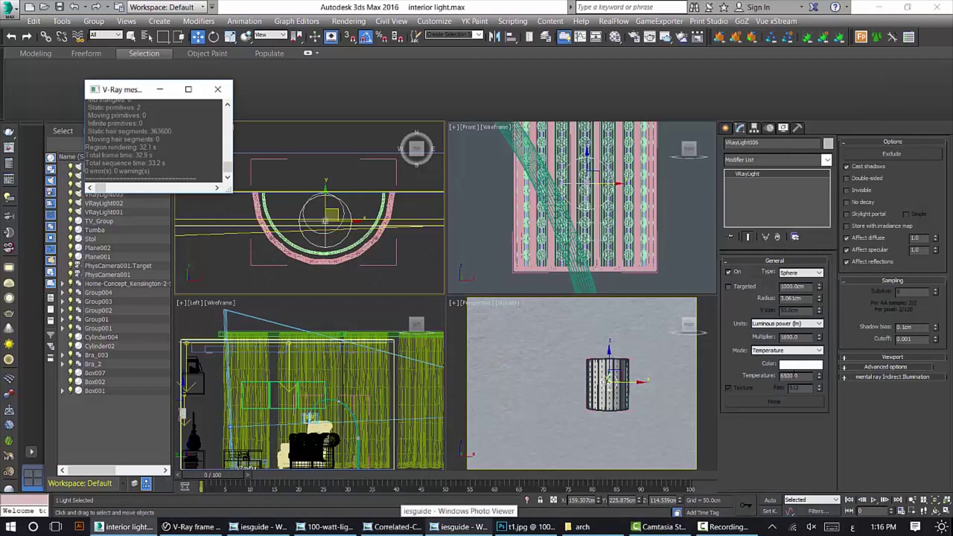
Warm the sphere light's colour temperature to 4200 K
click(795, 375)
click(641, 383)
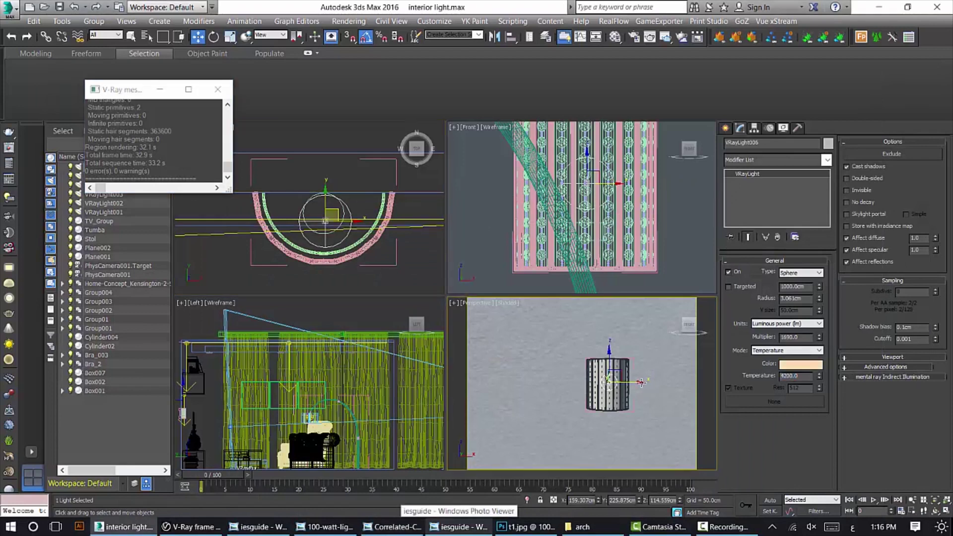
scroll(630, 371, down, 6)
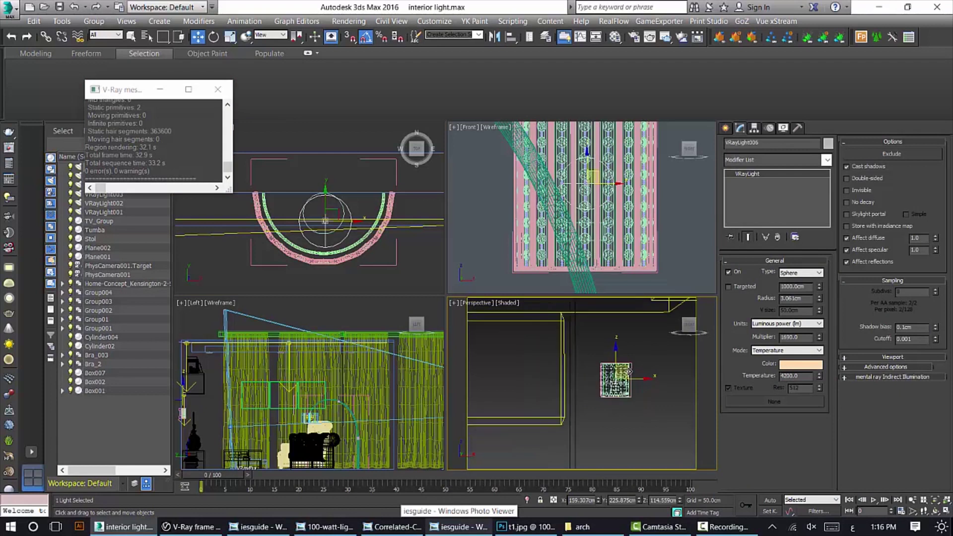
Clone the lamp light as VRayLight007 and move it to the other wall lamp
click(521, 374)
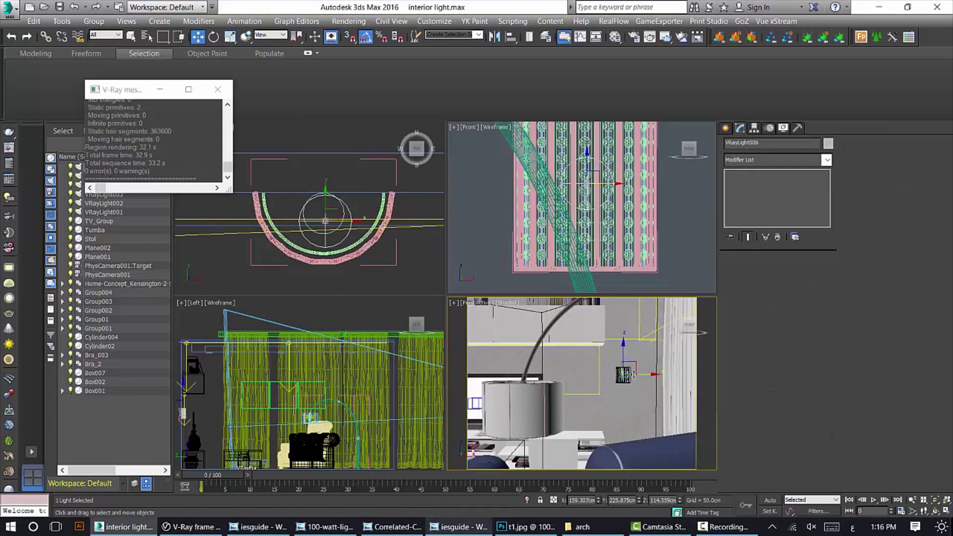
shift+drag(521, 374, 491, 374)
click(407, 238)
click(477, 316)
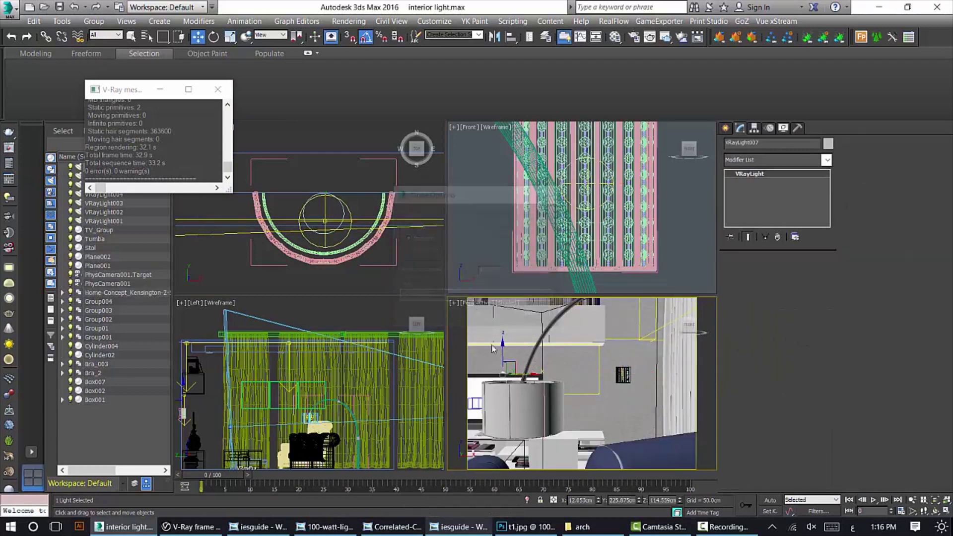
middle_drag(514, 373, 639, 373)
mouse_move(639, 372)
mouse_down()
mouse_move(479, 373)
mouse_move(503, 376)
mouse_up()
Switch to the camera view and render the scene
scroll(511, 376, up, 5)
key(F3)
key(c)
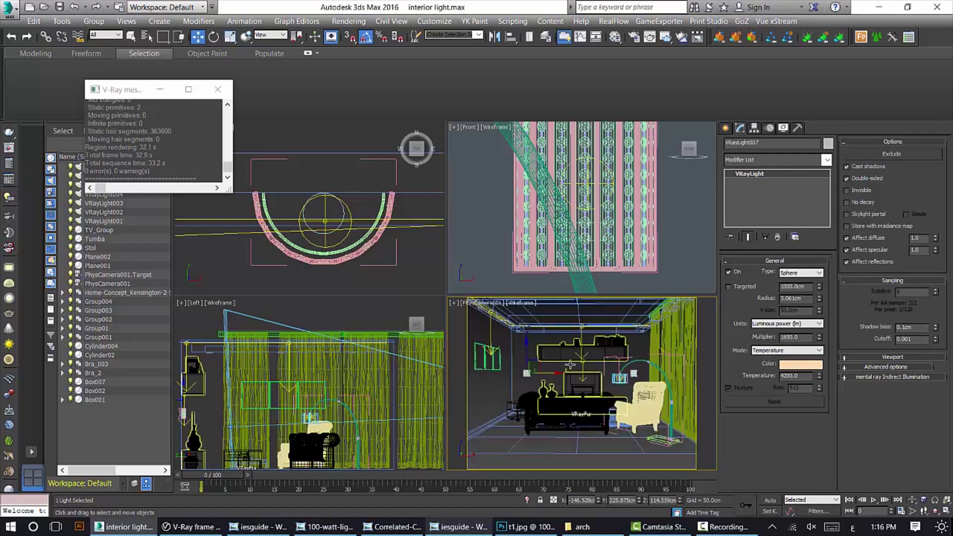
key(shift+q)
Render the full camera frame with Region render off and zoom in on the glowing wall lamp
click(192, 527)
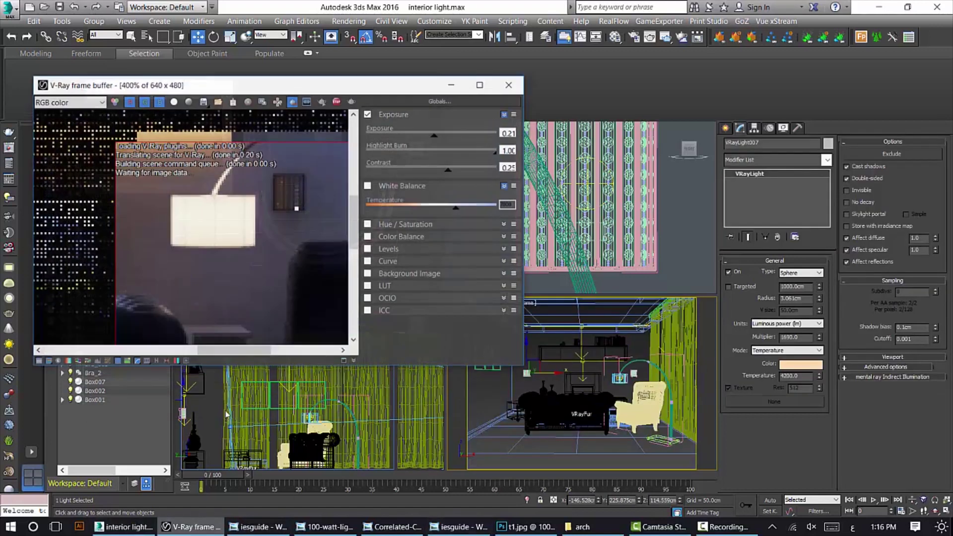
click(293, 95)
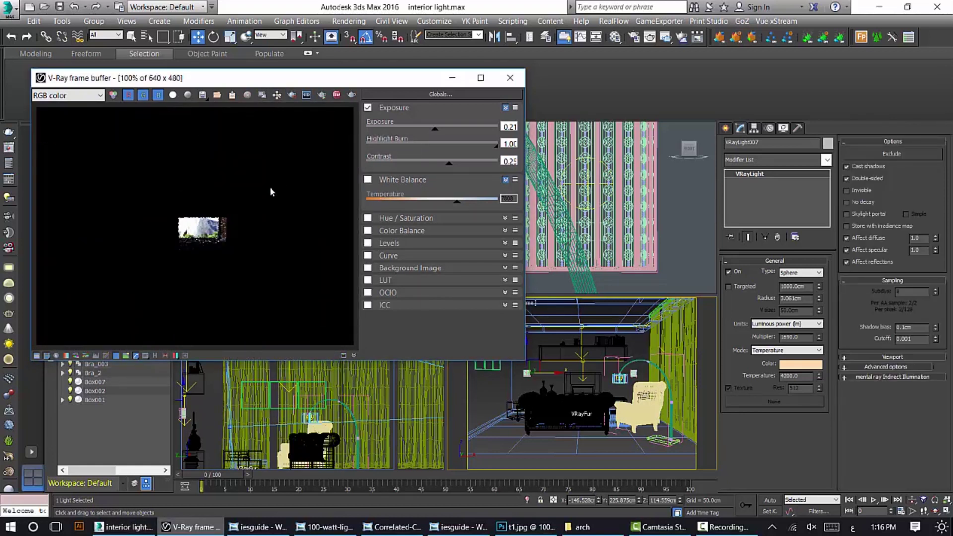
scroll(206, 211, up, 1)
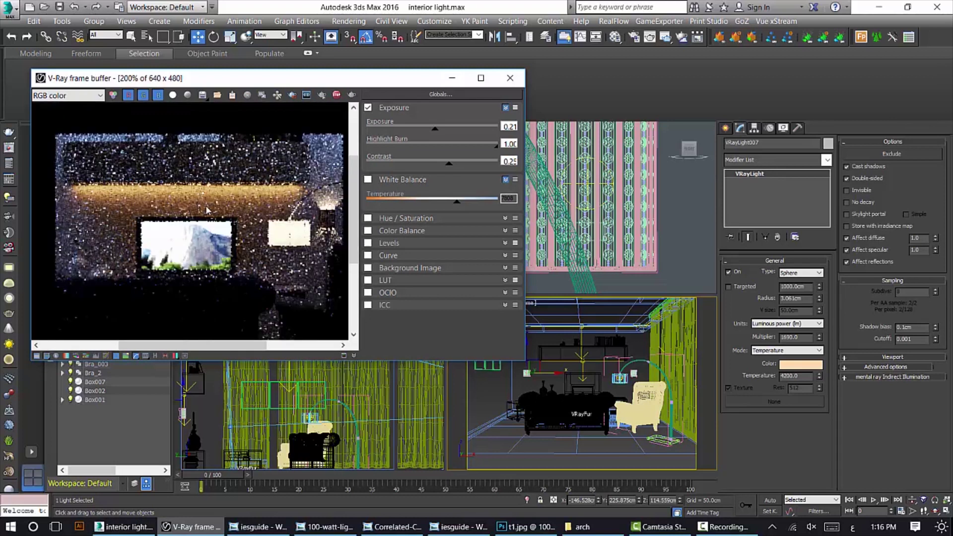
scroll(113, 220, up, 1)
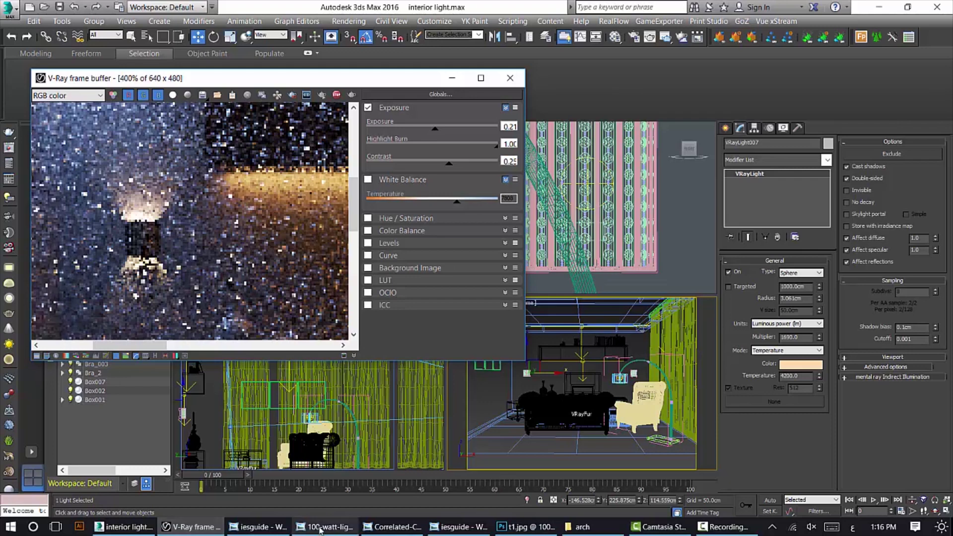
Flip between the IES guide and 100-watt lumen comparison images, ending on the IES guide
click(266, 530)
click(266, 531)
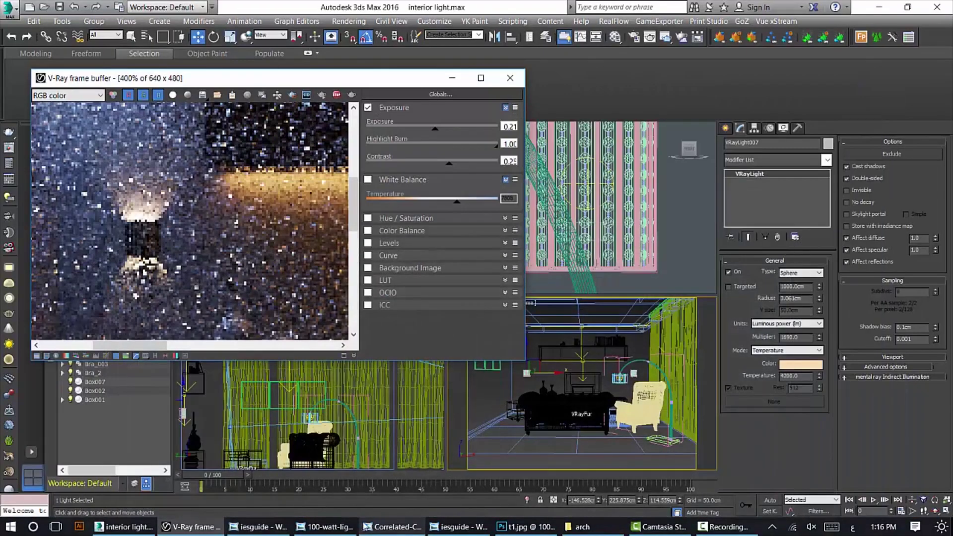
click(342, 530)
click(346, 530)
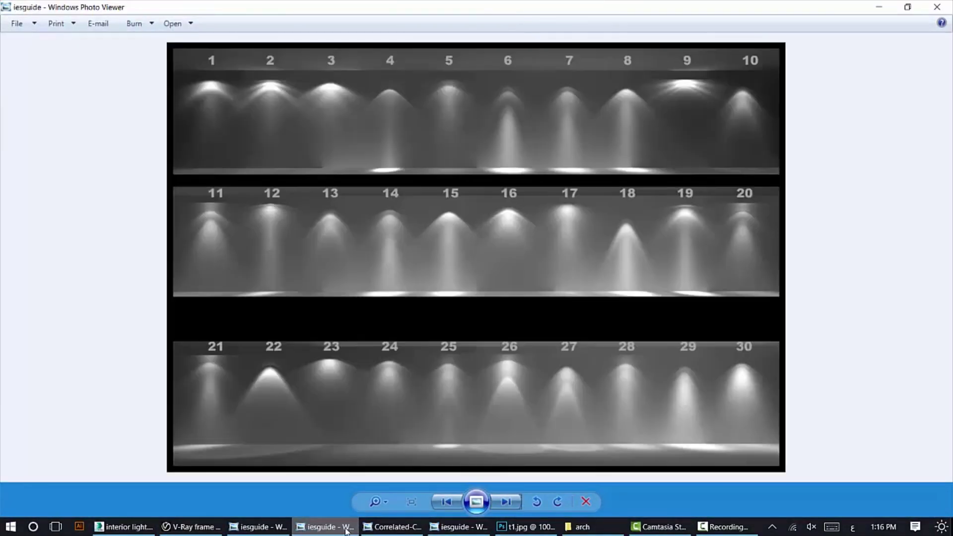
Read the 25-watt incandescent, halogen and CFL lumen values and select VRayLight007's multiplier field
click(346, 530)
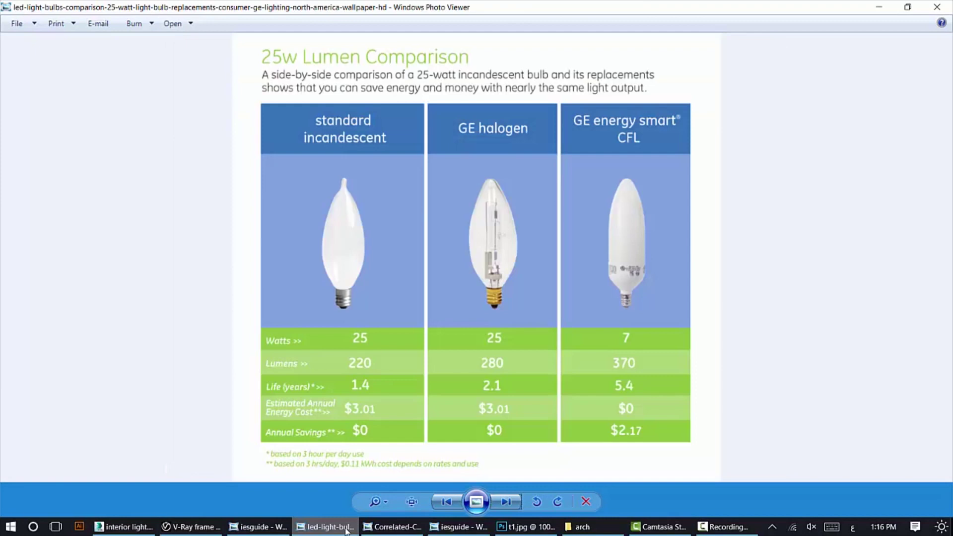
click(346, 531)
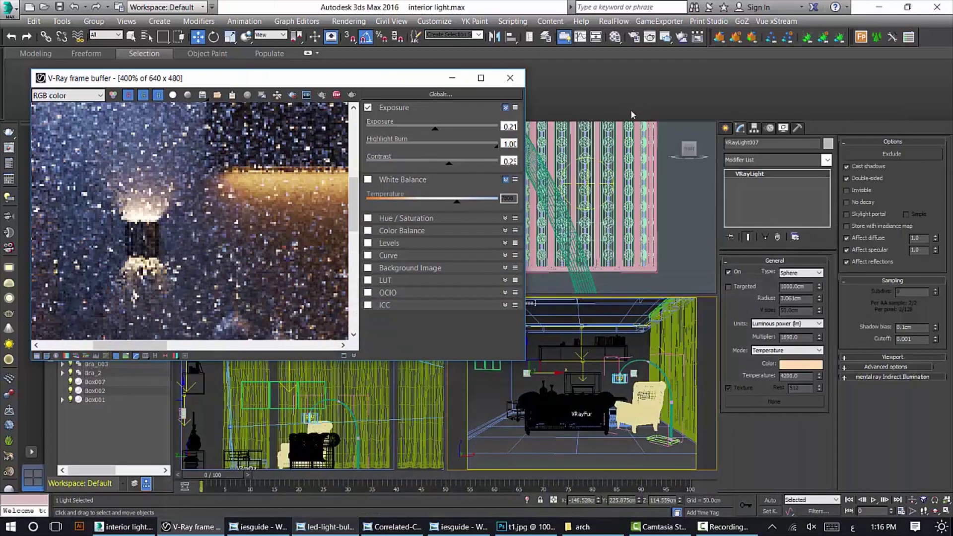
click(797, 338)
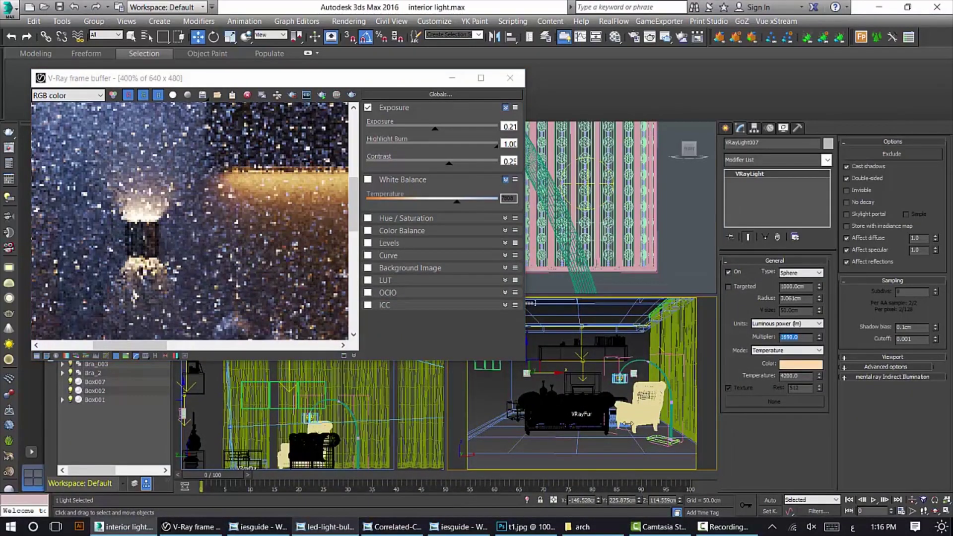
click(333, 529)
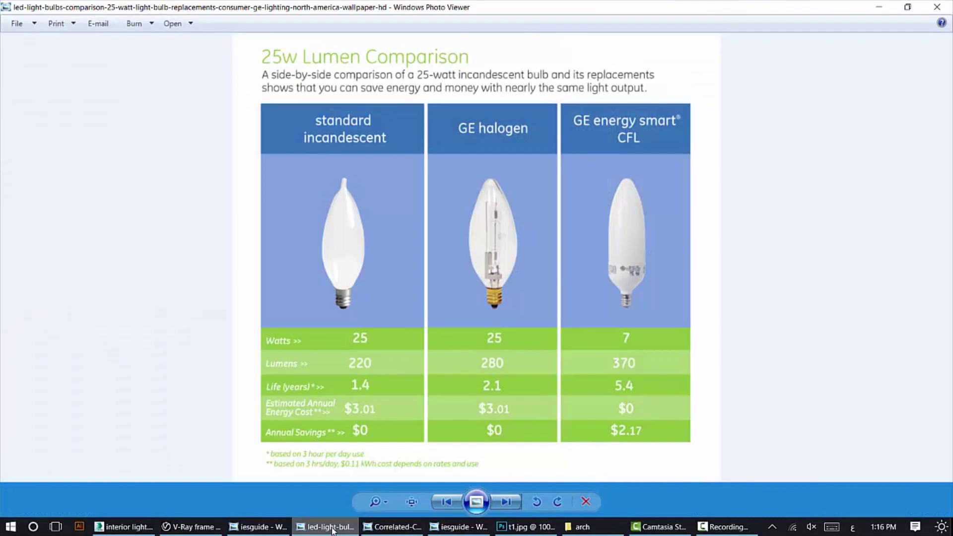
click(333, 529)
Set the light's multiplier to 370 lumens, render, and zoom the frame buffer to the left wall lamp
text(370)
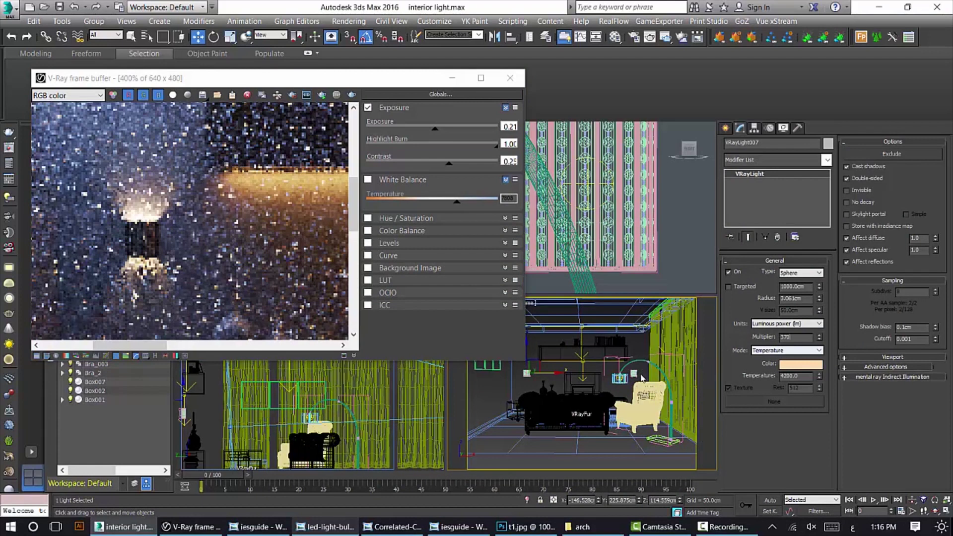
key(shift+q)
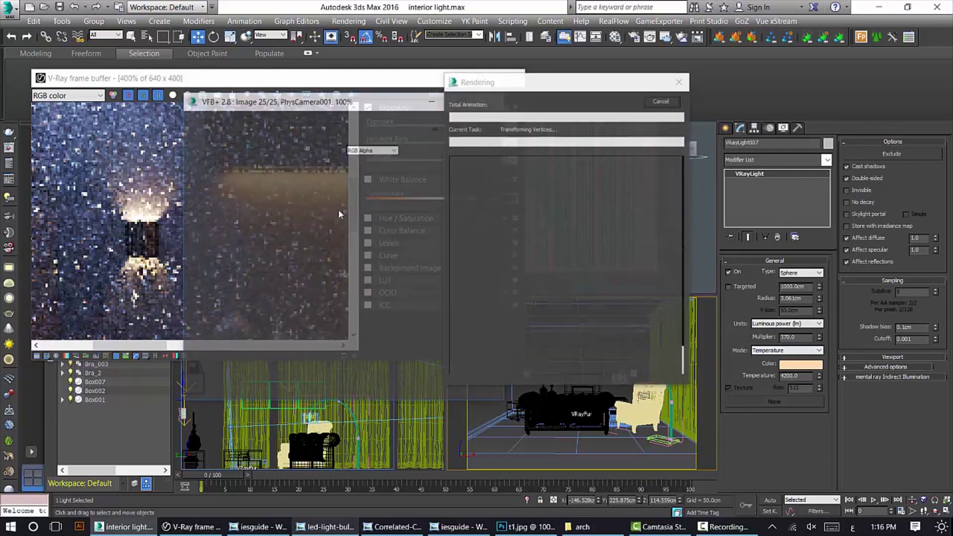
key(Escape)
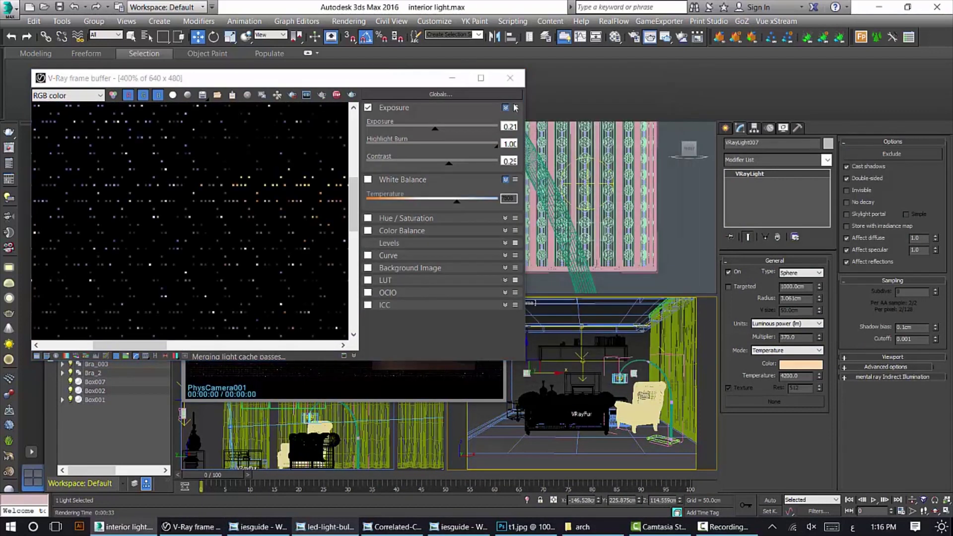
scroll(204, 191, down, 1)
scroll(204, 190, down, 1)
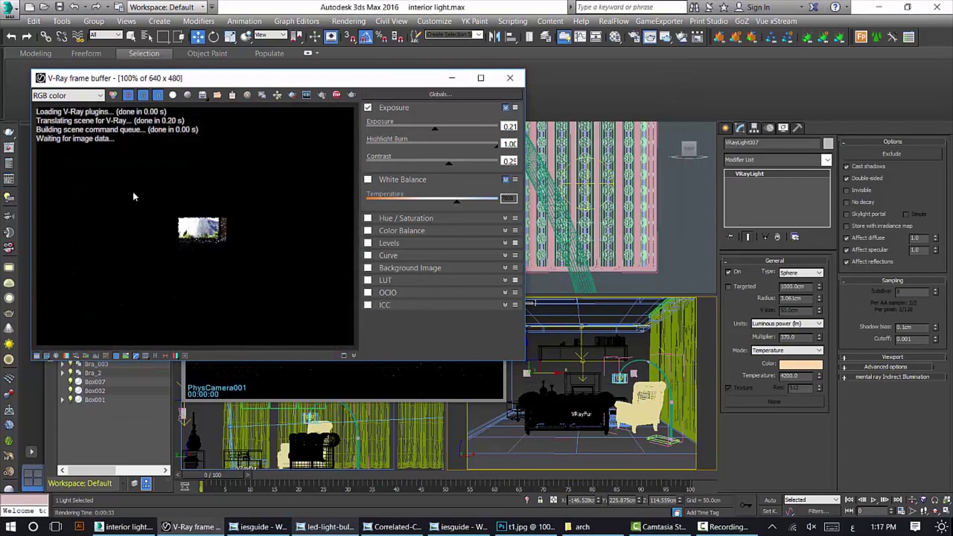
scroll(133, 191, up, 1)
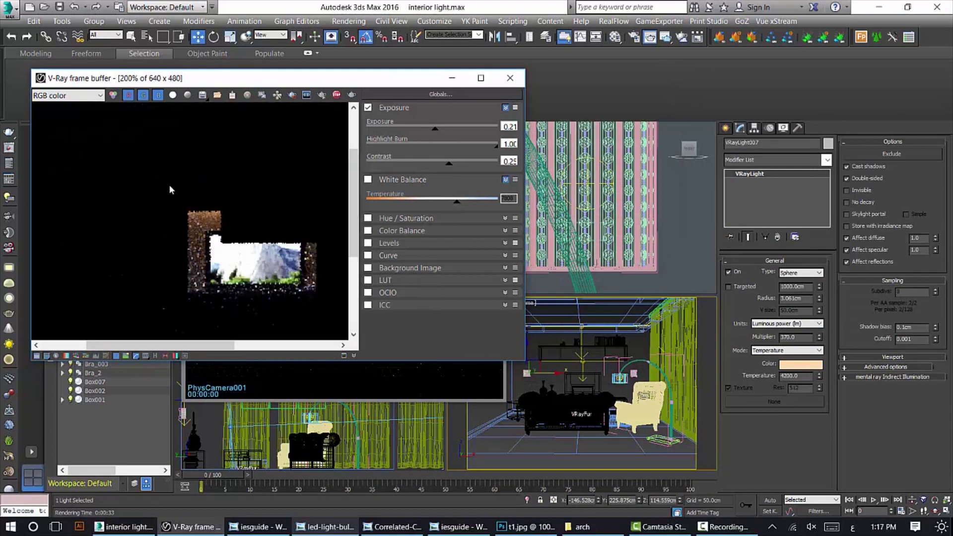
middle_drag(148, 224, 192, 237)
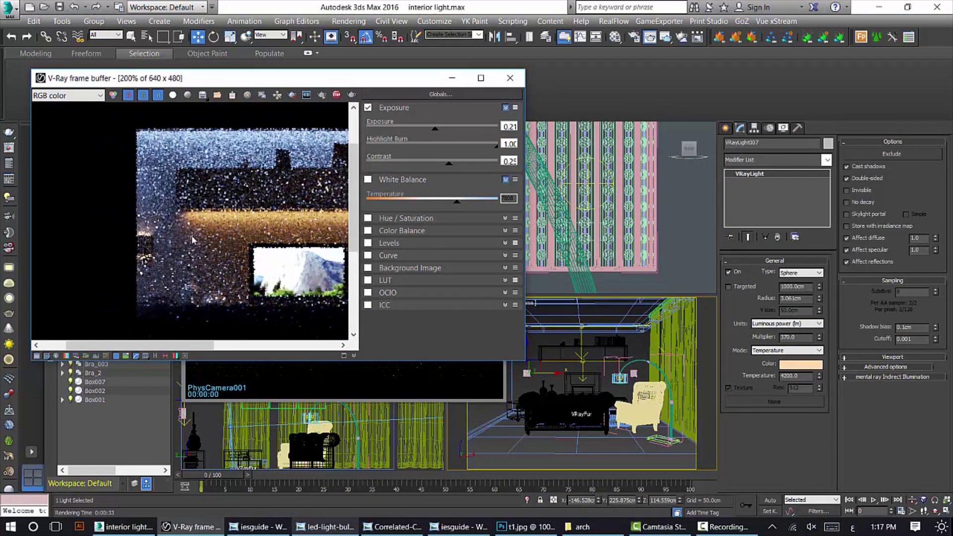
scroll(143, 228, up, 2)
scroll(149, 230, down, 2)
scroll(162, 239, down, 1)
scroll(271, 212, up, 1)
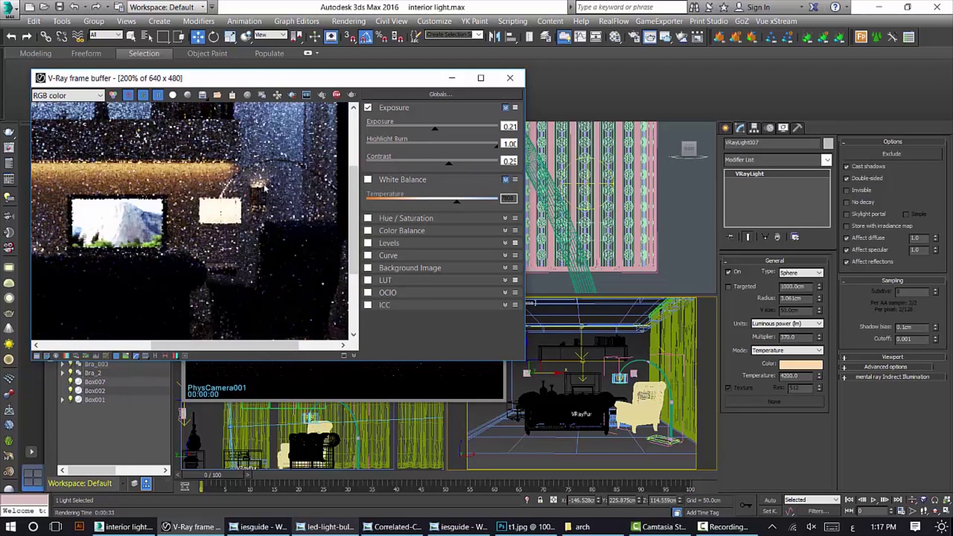
middle_drag(171, 181, 297, 217)
scroll(88, 220, up, 1)
middle_drag(86, 225, 147, 229)
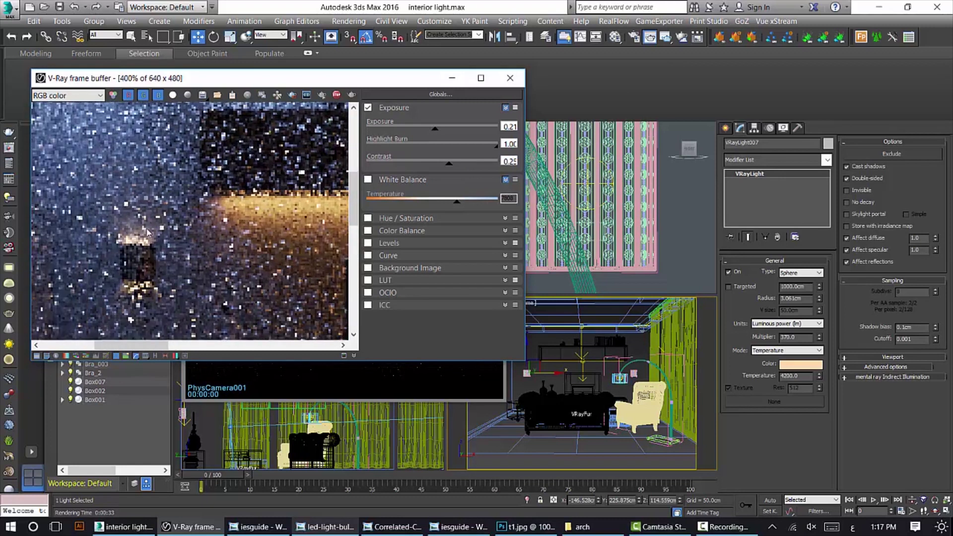
scroll(147, 232, down, 2)
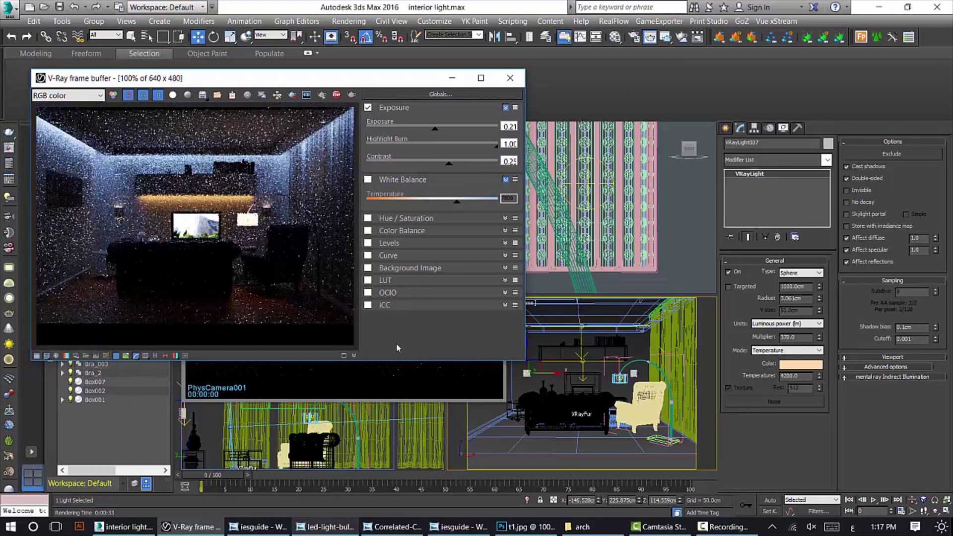
Enable Region render and draw a region box around the left wall lamp
click(292, 94)
drag(125, 223, 130, 230)
click(621, 377)
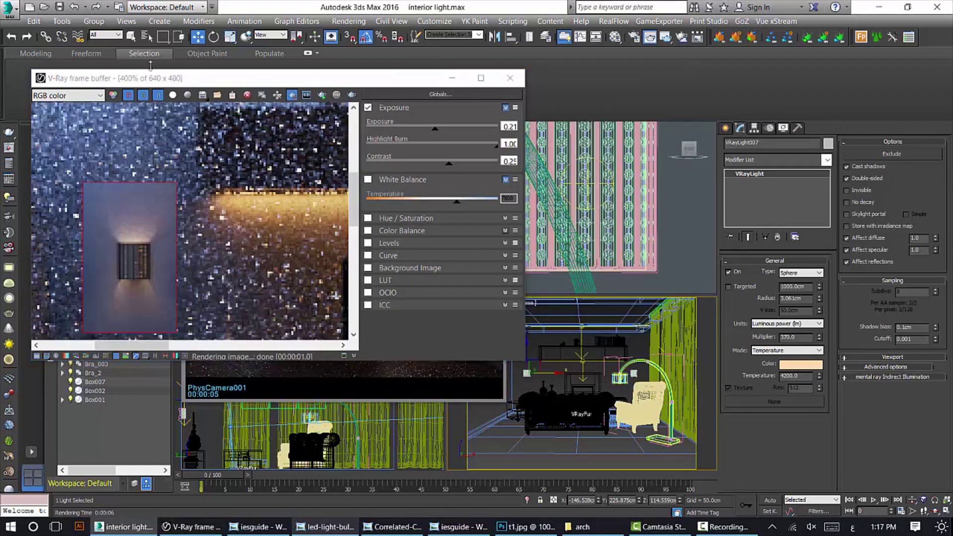
scroll(127, 231, down, 1)
scroll(127, 231, up, 1)
scroll(128, 235, down, 1)
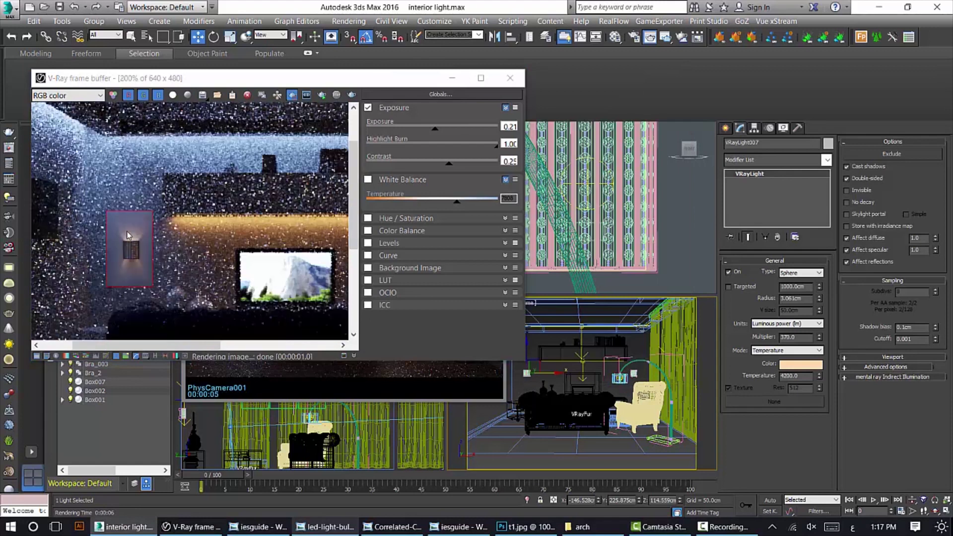
Raise the sphere light's multiplier to 800 lumens and render the scene
text(800)
key(Return)
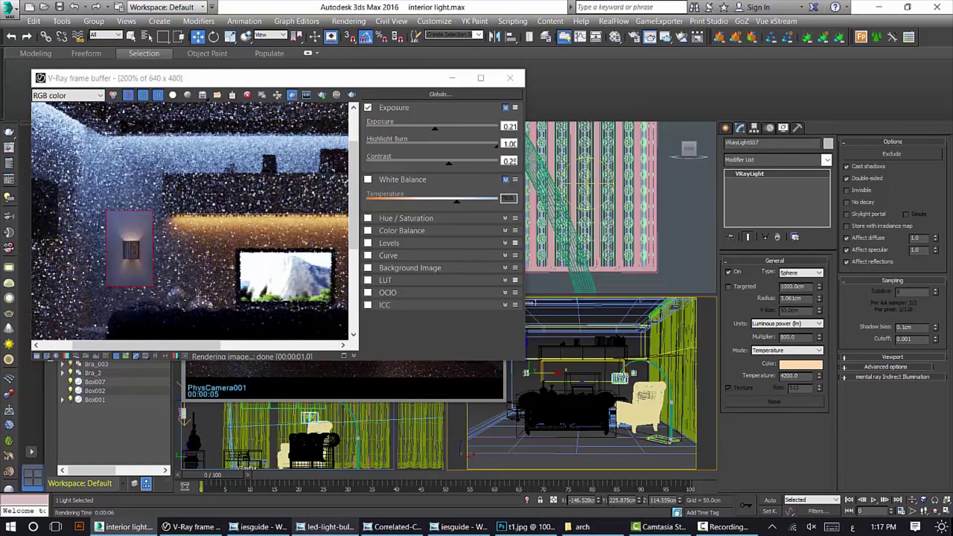
key(shift+q)
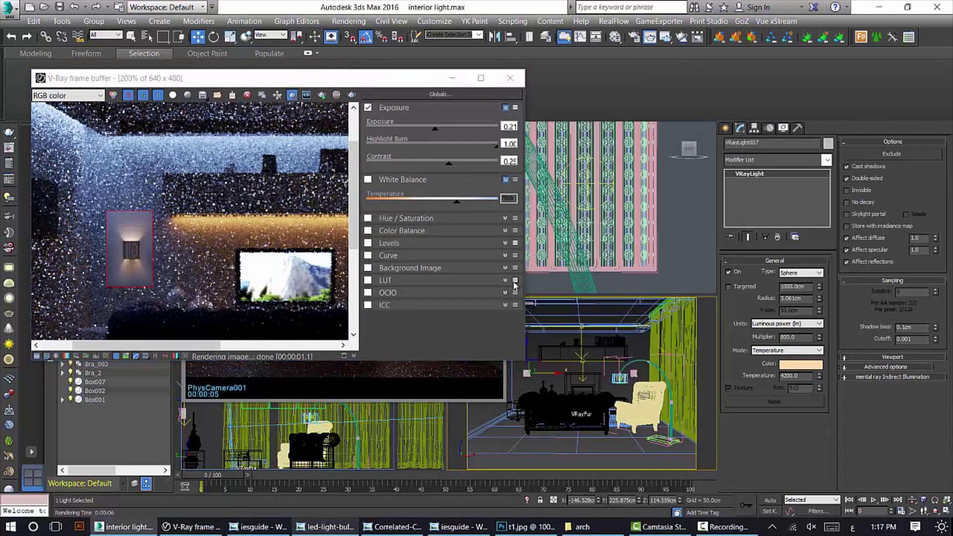
scroll(119, 233, down, 2)
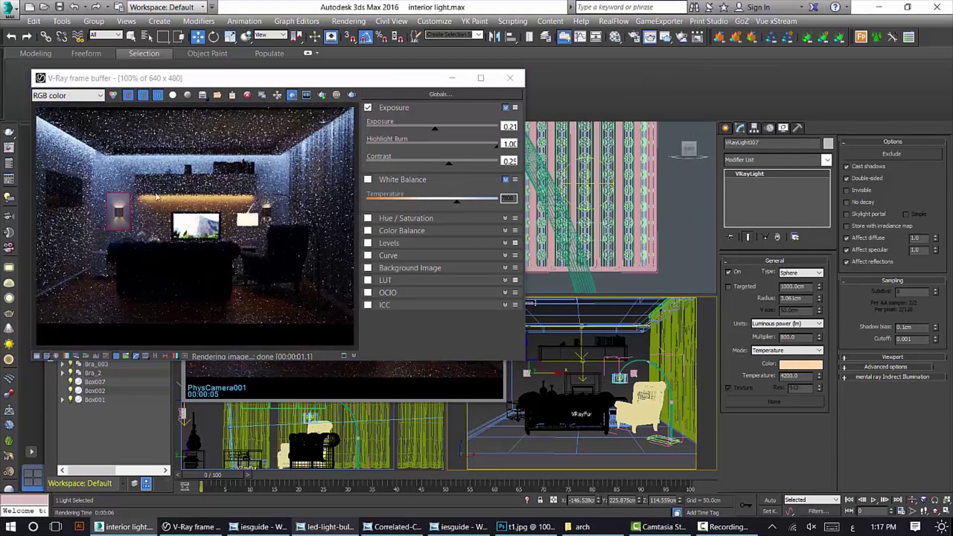
Draw a region box over the LED strip above the TV and render only that region
drag(128, 186, 273, 216)
middle_click(619, 420)
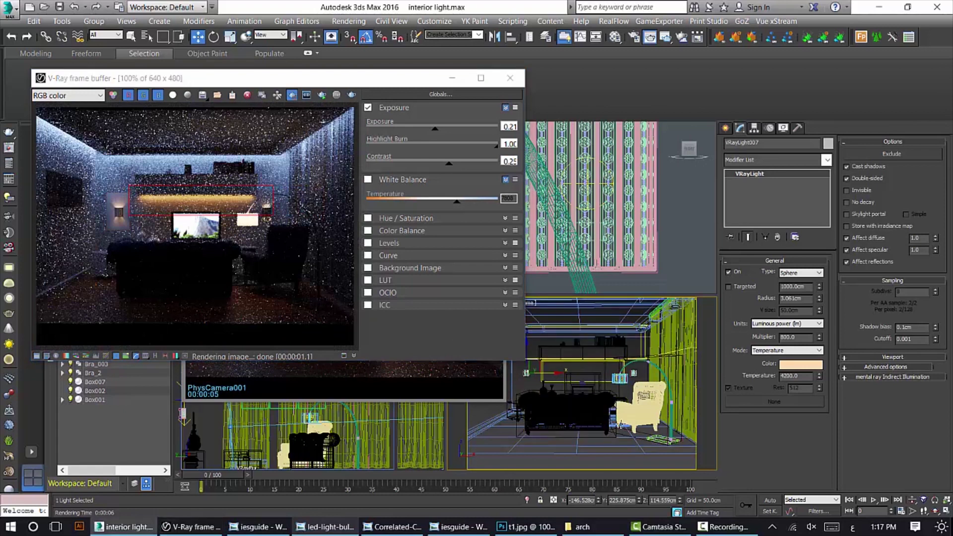
key(shift+q)
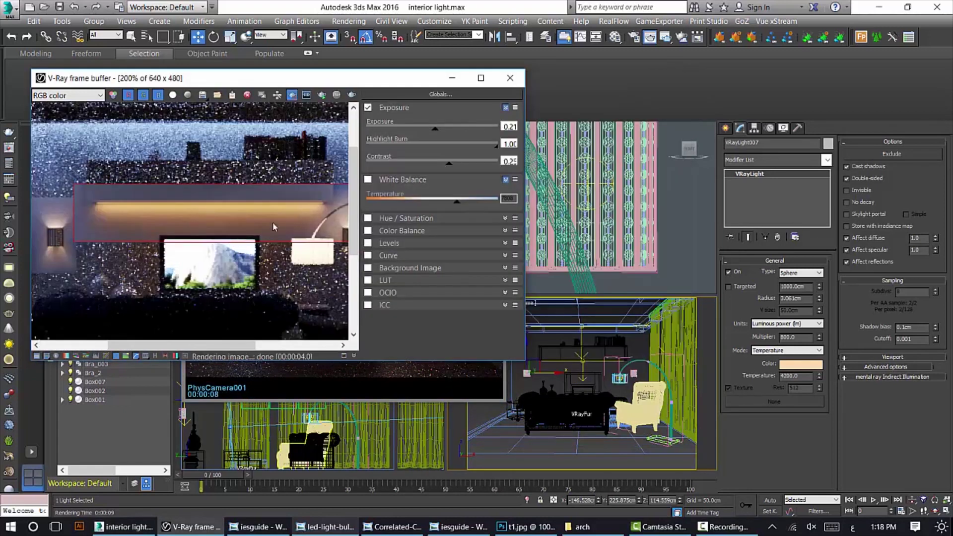
Inspect the rendered shelf-strip glow and select the LED strip light in the scene
scroll(290, 207, up, 1)
scroll(290, 206, down, 1)
scroll(290, 210, down, 1)
scroll(278, 208, up, 3)
scroll(305, 213, down, 2)
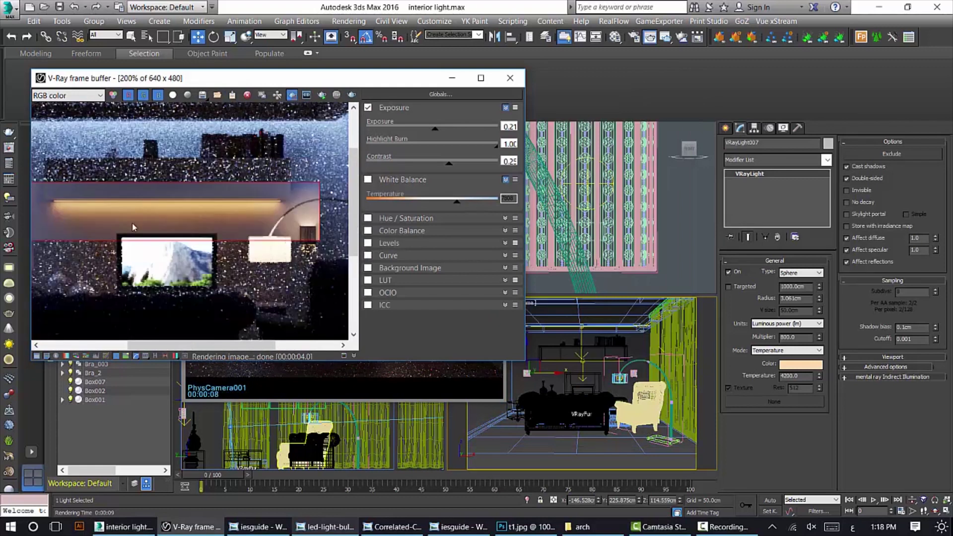
scroll(228, 251, up, 1)
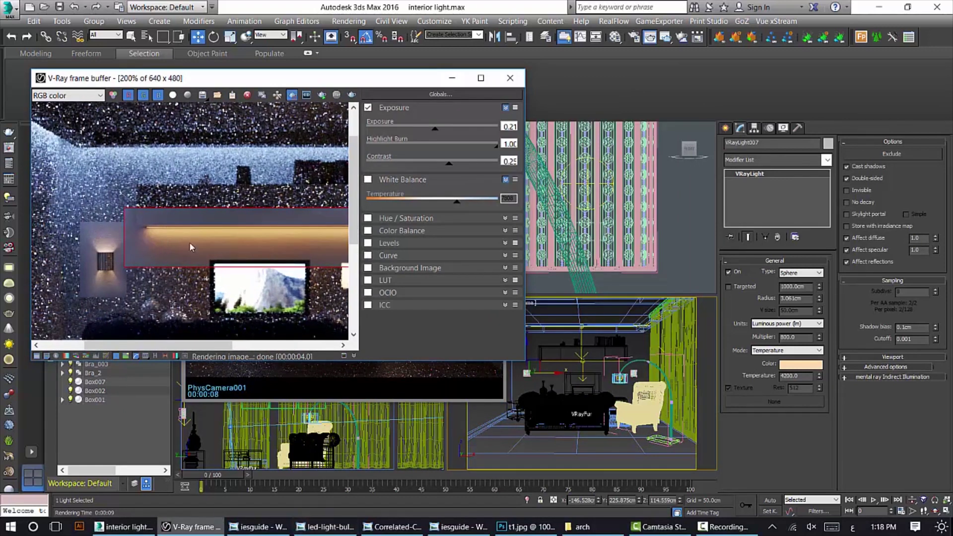
scroll(172, 250, down, 1)
scroll(234, 189, up, 1)
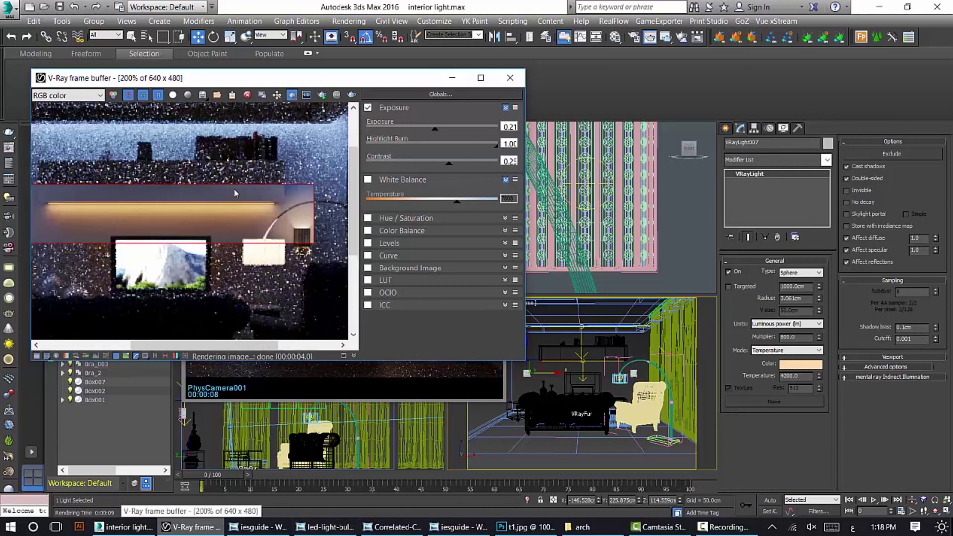
middle_drag(257, 212, 288, 239)
scroll(285, 239, down, 1)
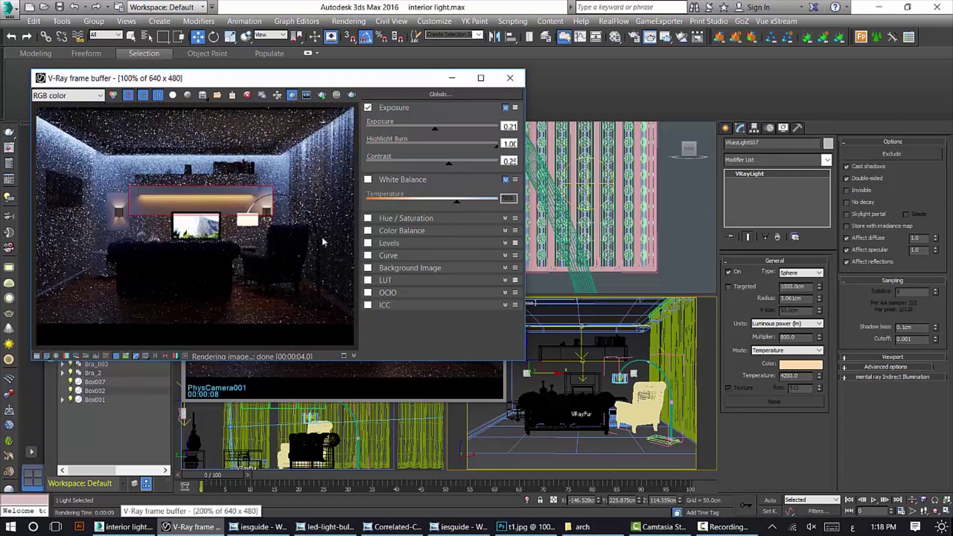
click(582, 368)
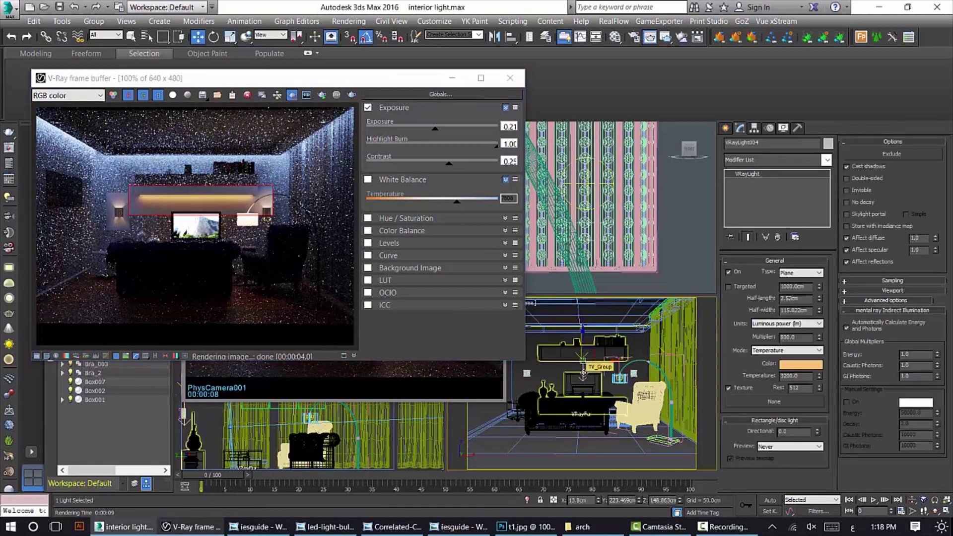
Consult the colour-temperature chart in Windows Photo Viewer
click(412, 531)
click(414, 528)
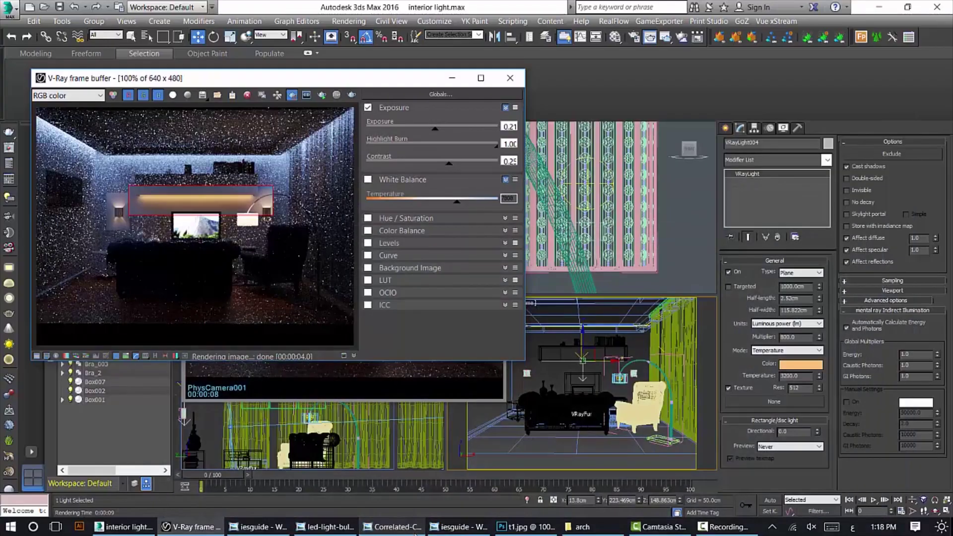
click(416, 530)
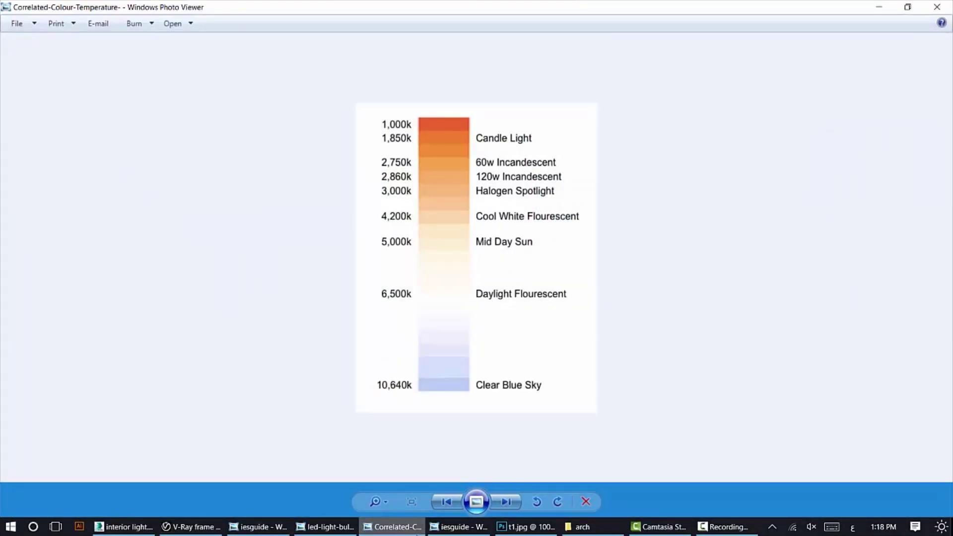
click(414, 528)
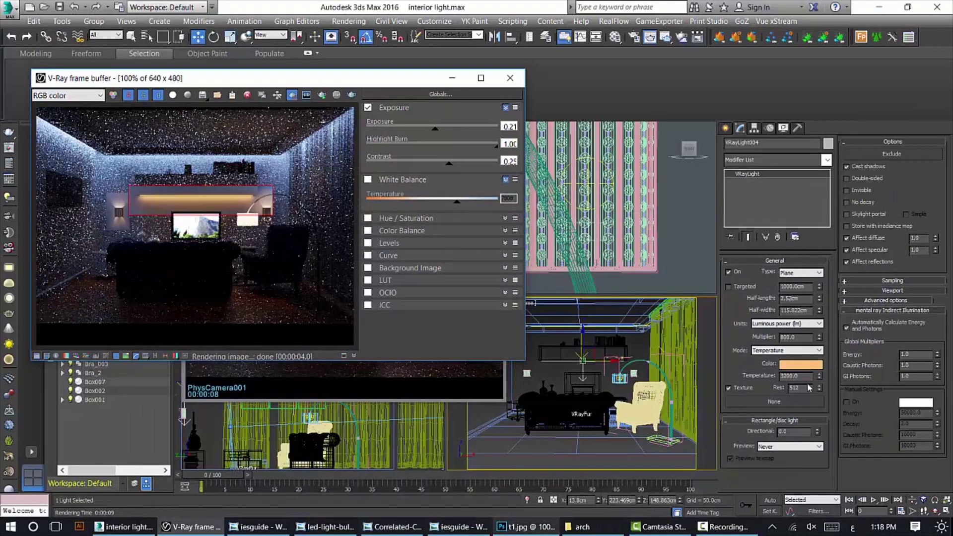
Change the strip light's temperature from 3200 to 4200 K and re-render
double_click(794, 376)
text(4200)
key(Return)
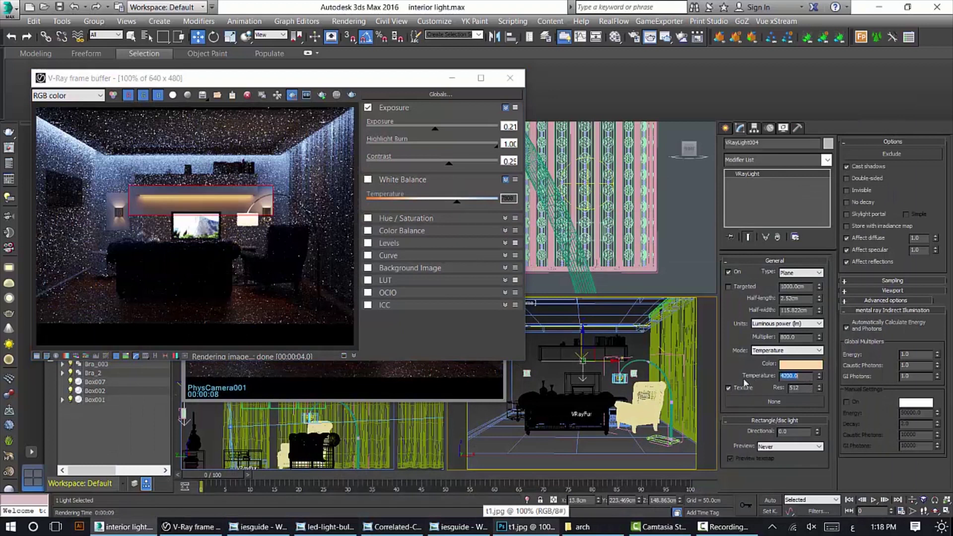
click(339, 95)
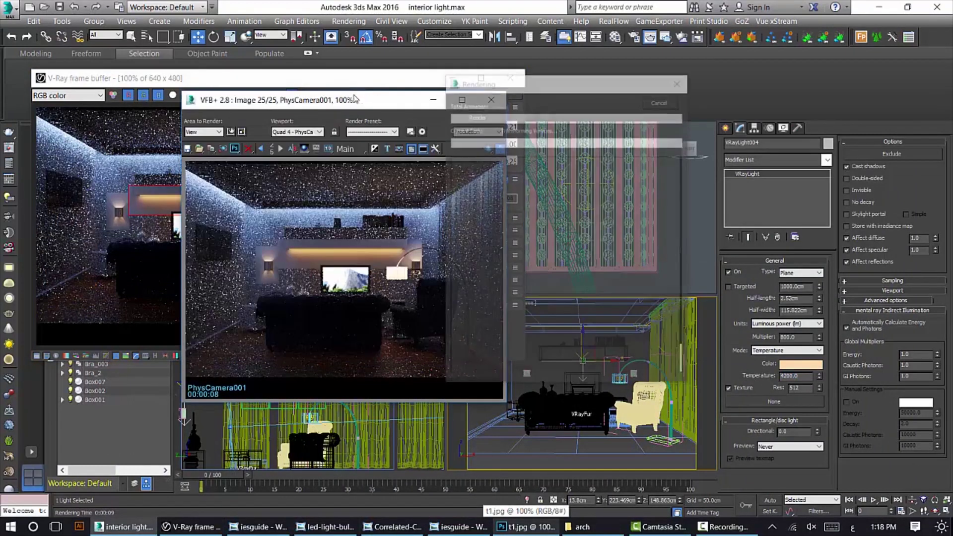
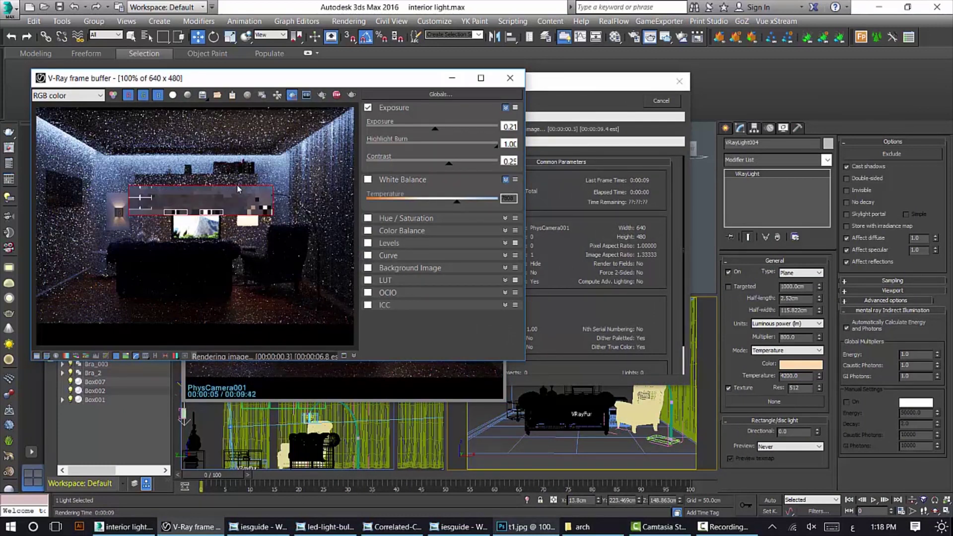
Zoom and pan around the test render to inspect the wall lights
scroll(186, 216, up, 1)
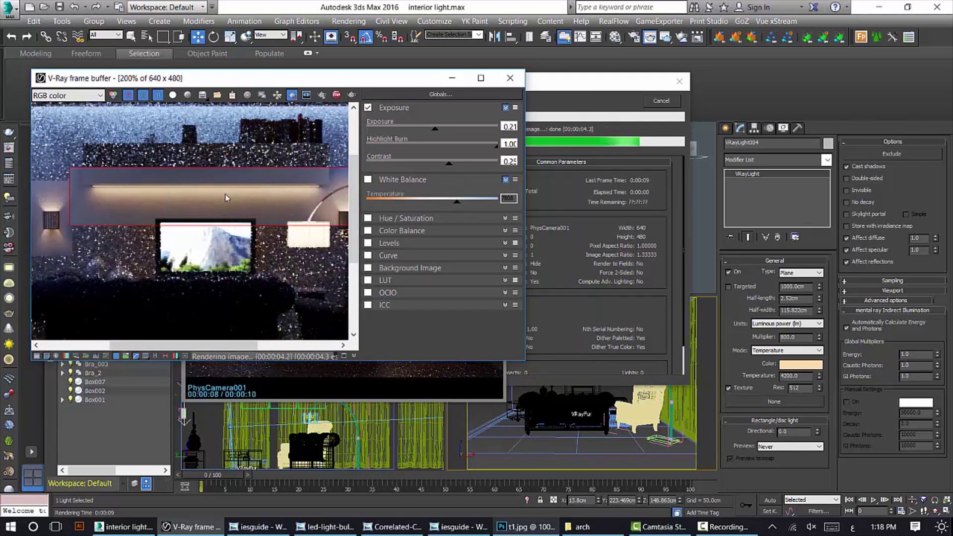
middle_drag(215, 191, 208, 214)
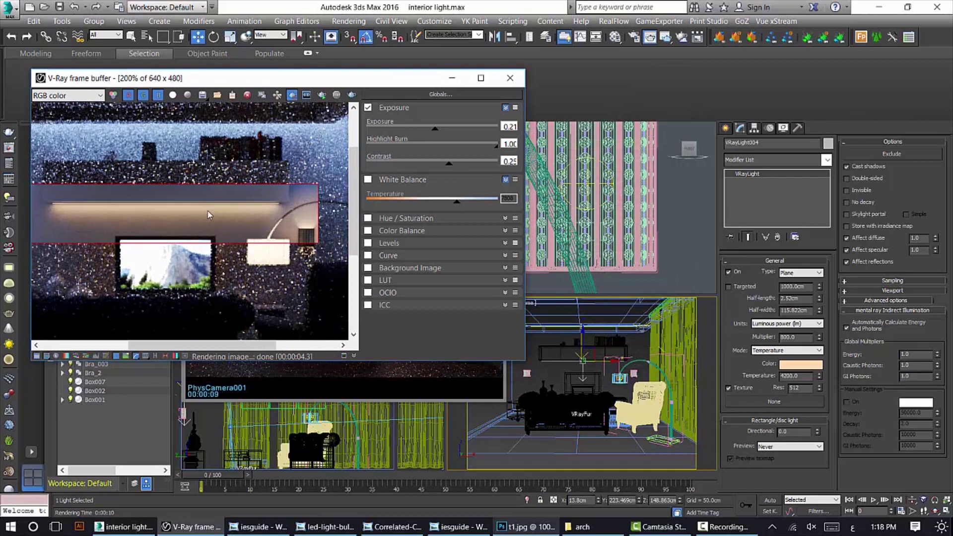
scroll(208, 215, down, 1)
scroll(175, 216, up, 1)
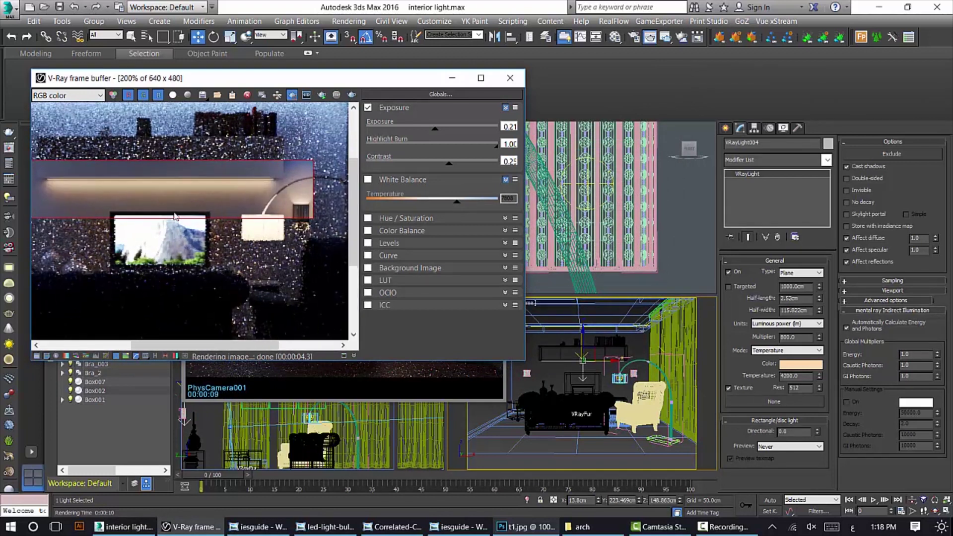
scroll(174, 216, down, 1)
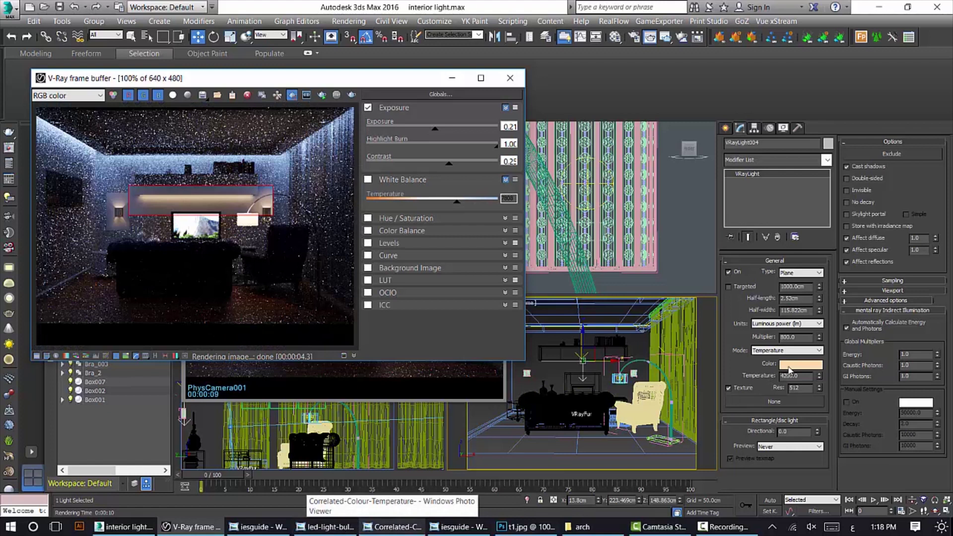
scroll(196, 189, up, 1)
scroll(196, 189, down, 1)
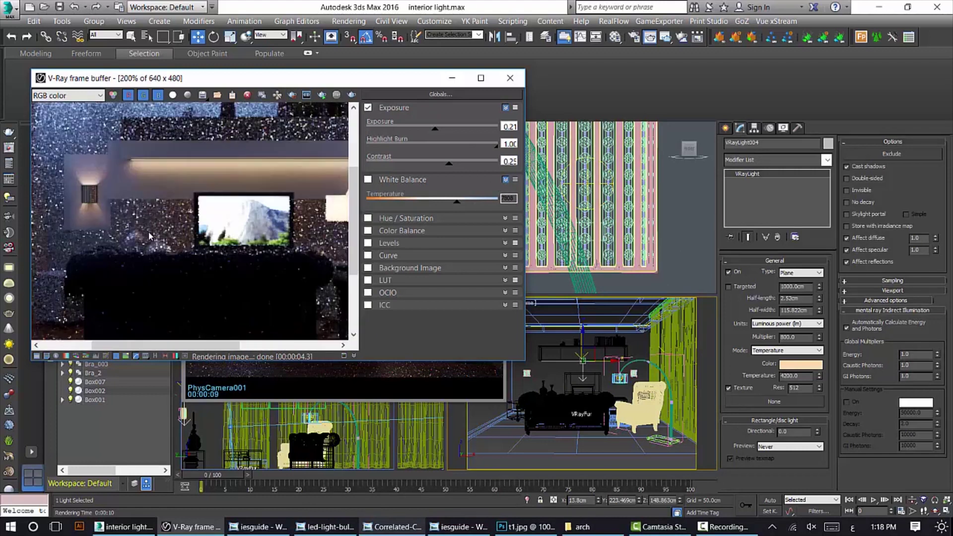
Minimize the frame buffer, close the second render window and maximize the camera viewport
click(611, 325)
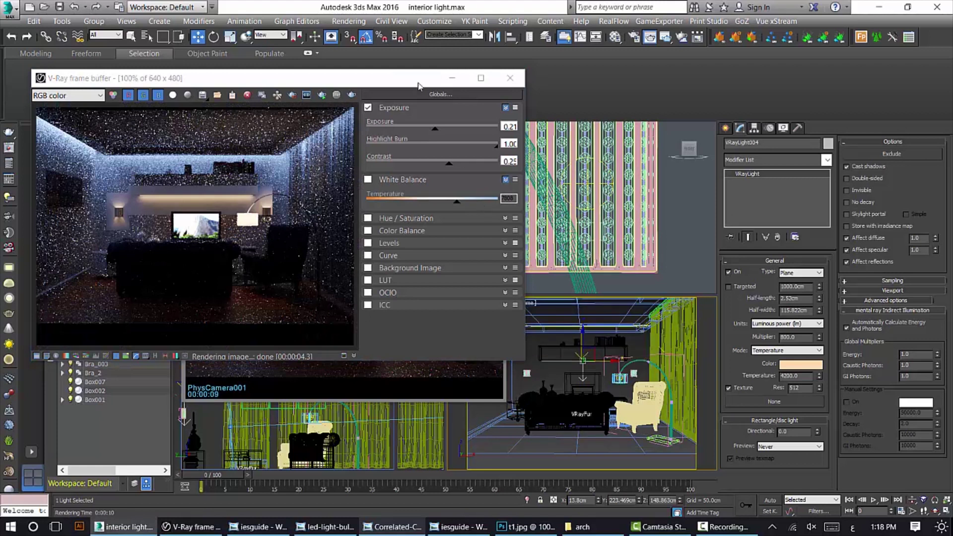
click(451, 78)
click(450, 77)
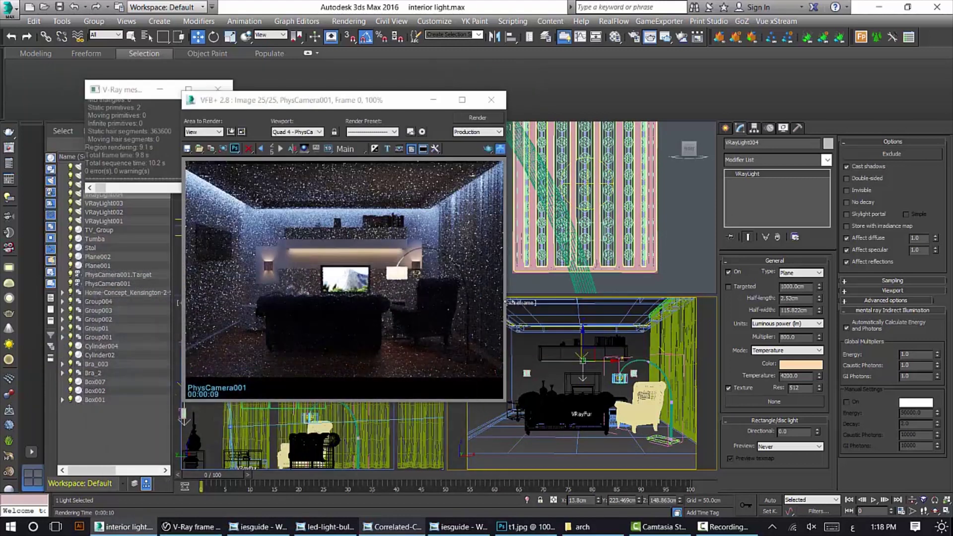
click(493, 101)
click(945, 513)
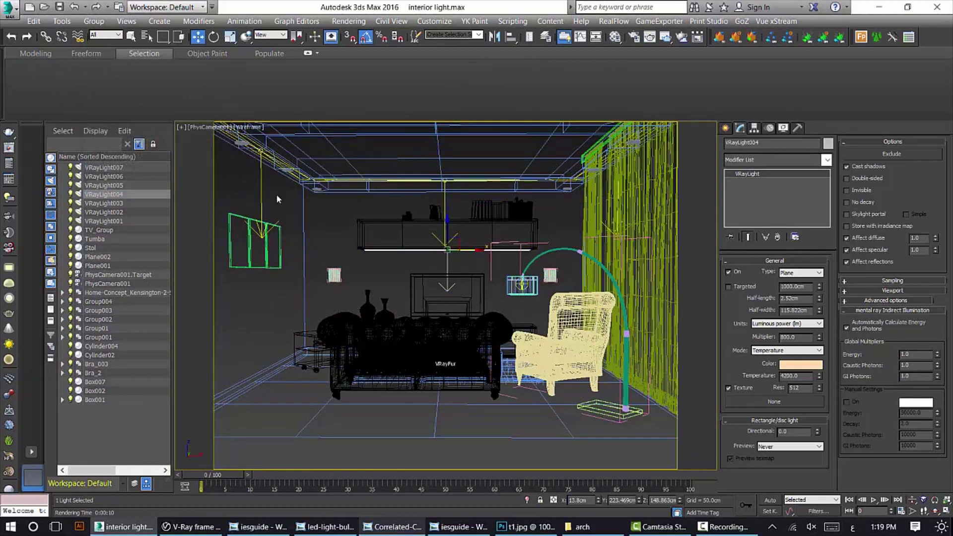
Shade the camera view, then drag a VRayIES light from the left ceiling downward in the Front view
key(F3)
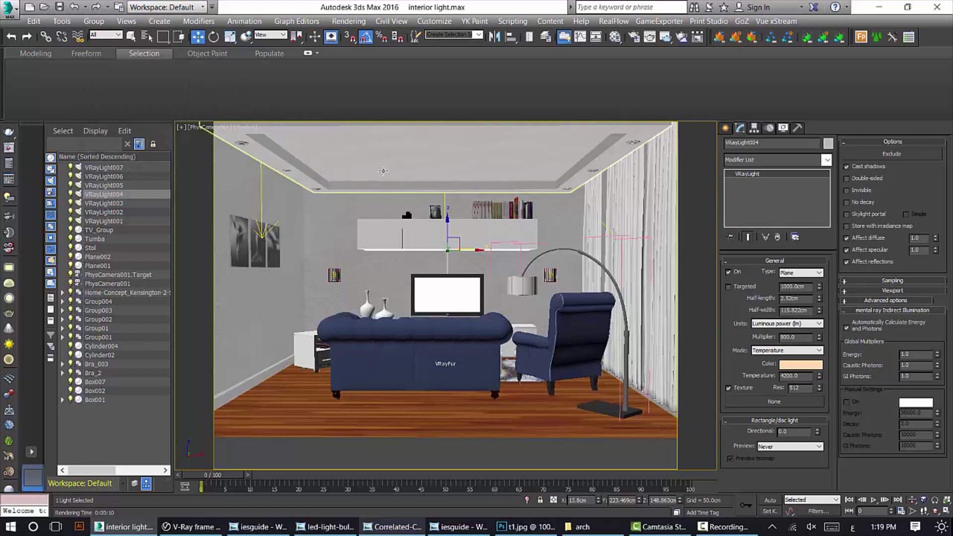
click(726, 129)
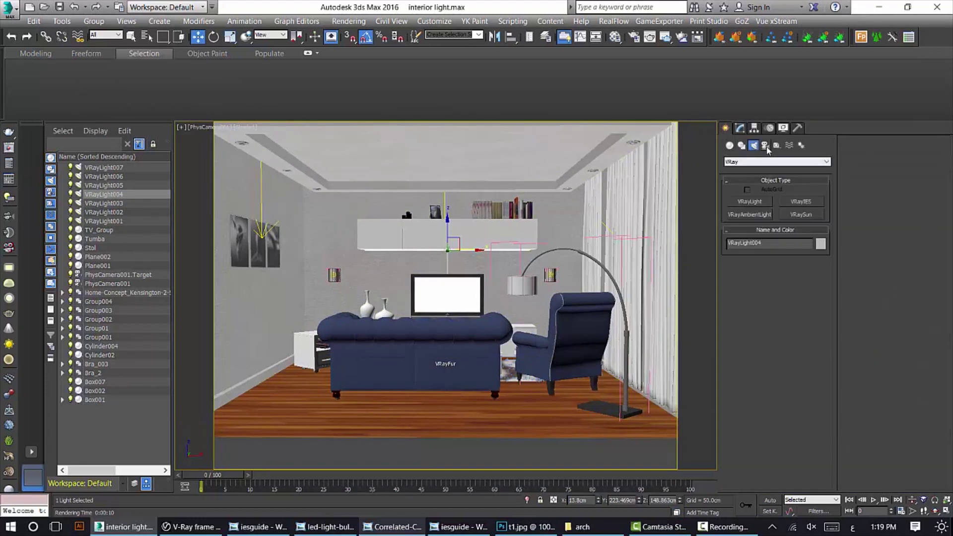
click(797, 204)
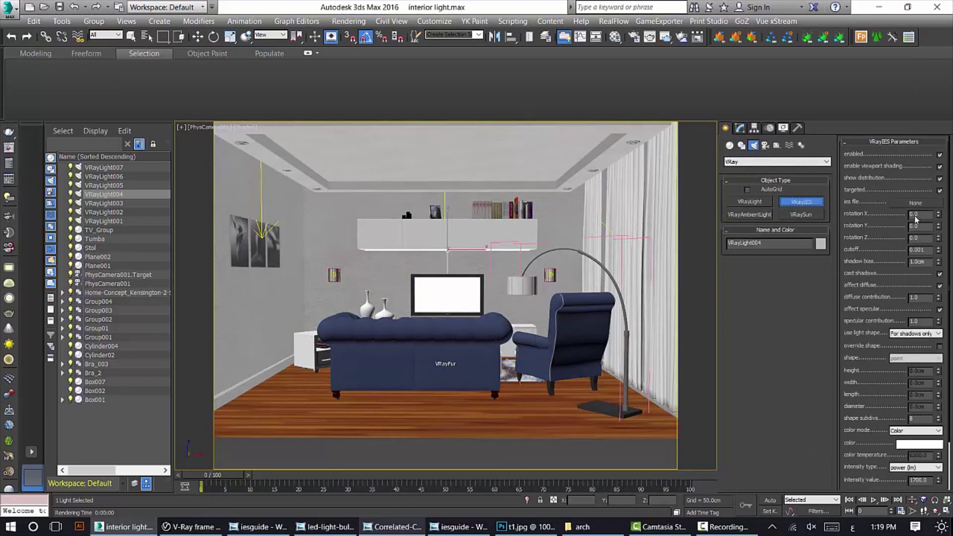
click(945, 511)
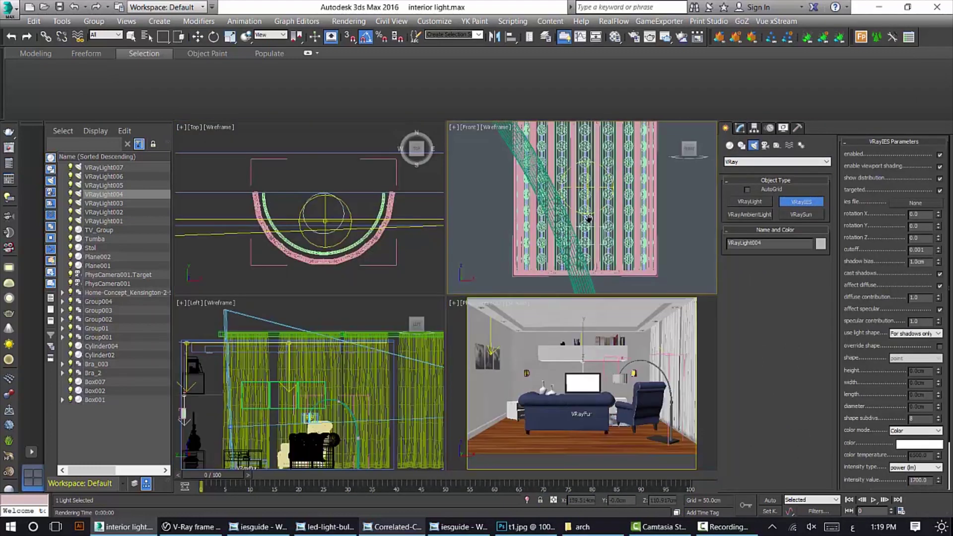
scroll(589, 219, down, 10)
middle_drag(568, 173, 633, 187)
scroll(475, 212, up, 2)
middle_drag(475, 212, 512, 160)
drag(530, 148, 459, 297)
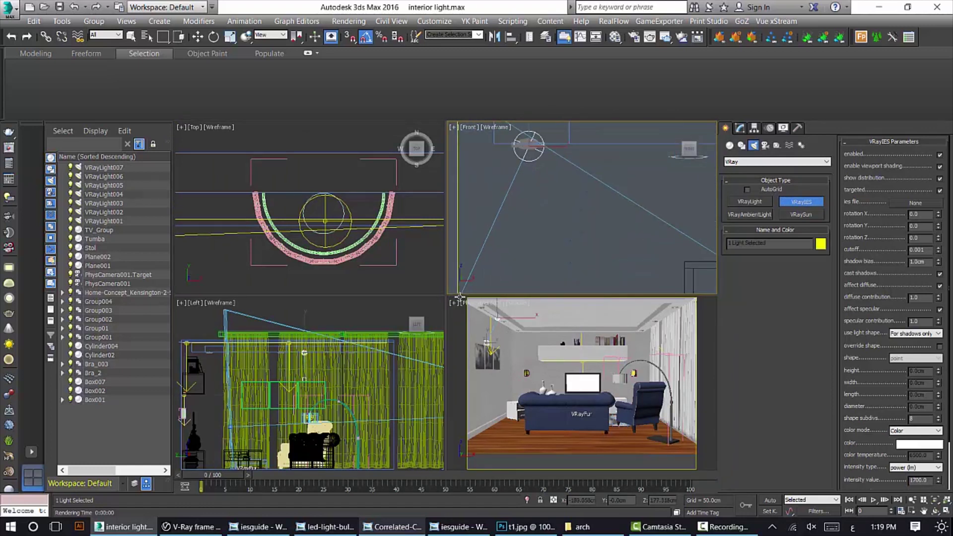
Isolate the selection with Alt+Q and select the VRayIES001 light
click(197, 38)
scroll(287, 251, down, 2)
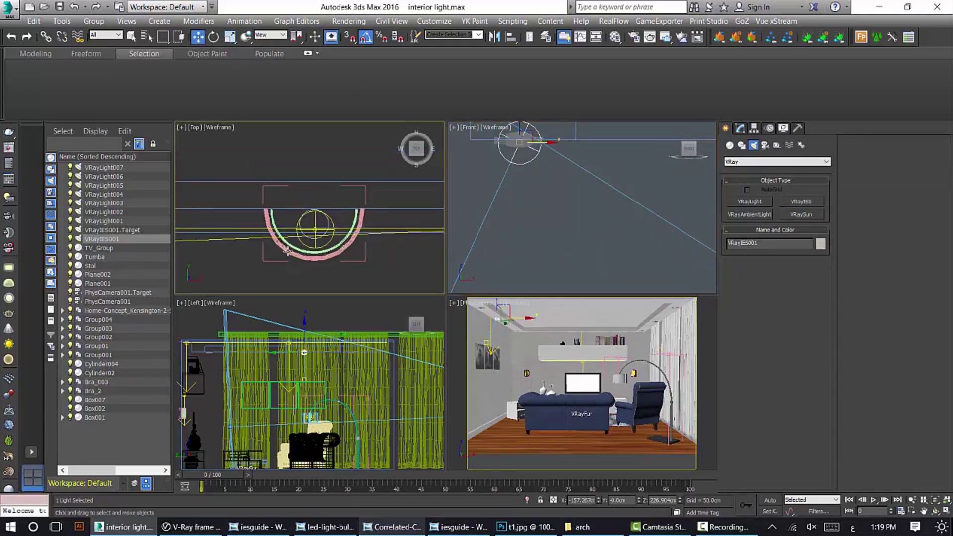
scroll(288, 250, down, 2)
middle_drag(289, 248, 331, 163)
right_click(511, 153)
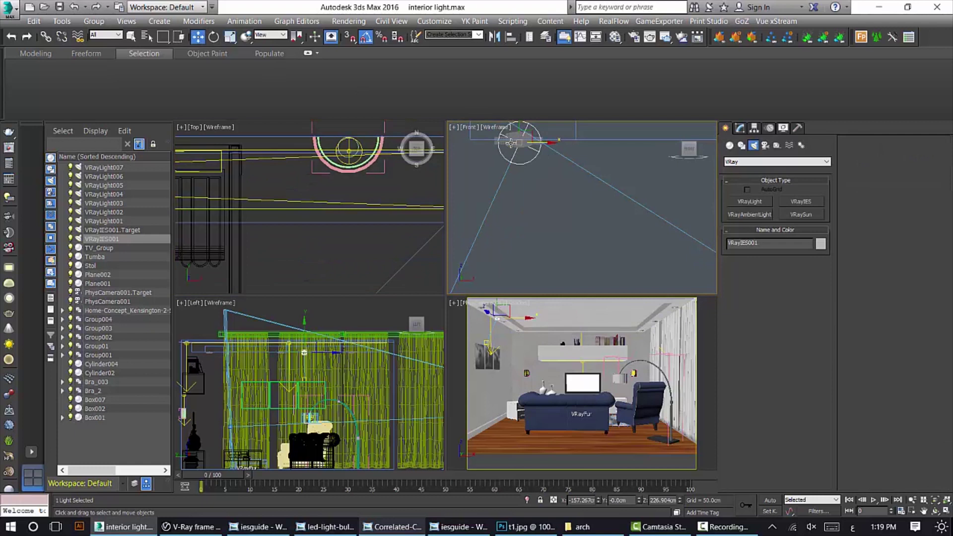
ctrl+click(511, 143)
right_click(507, 139)
key(alt+q)
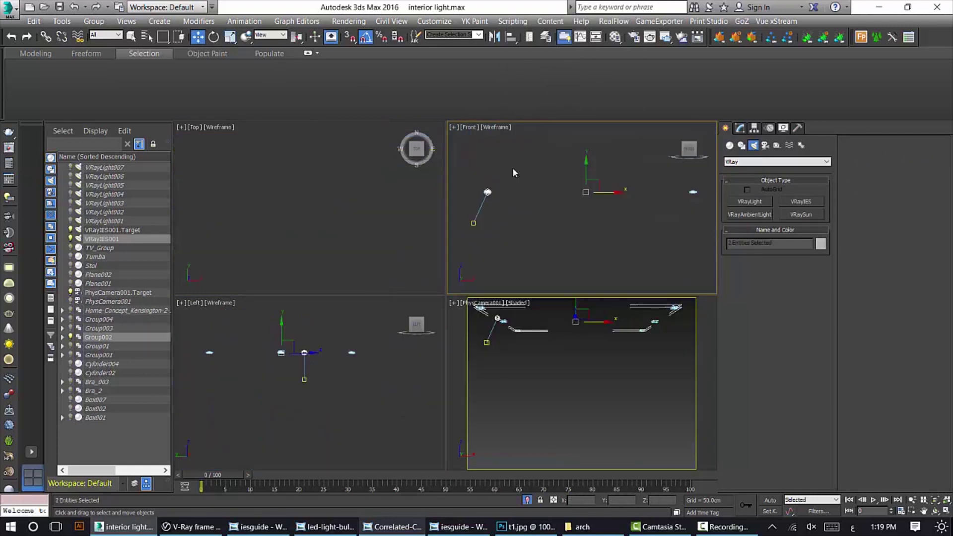
click(497, 183)
click(487, 193)
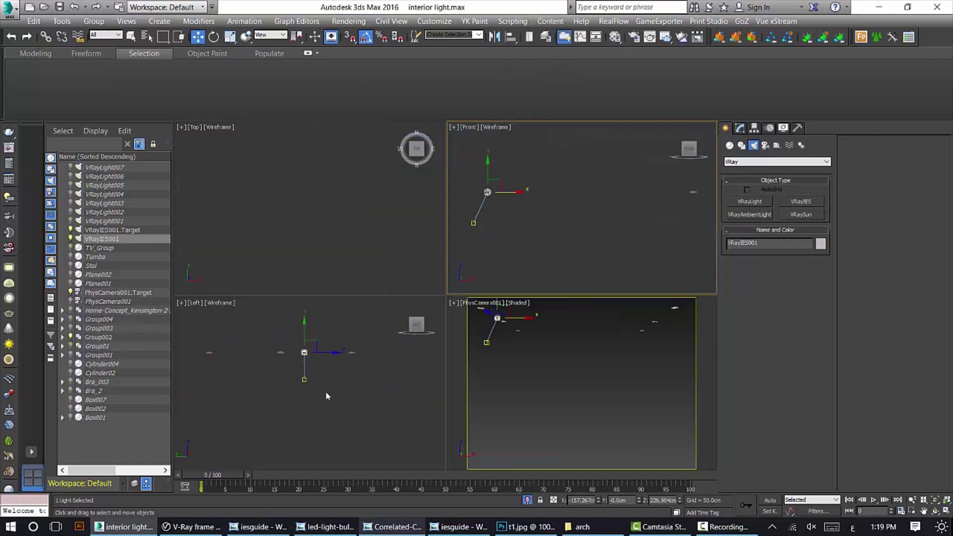
Move the light and its target sideways in the Left view, and make the camera view Perspective
click(304, 380)
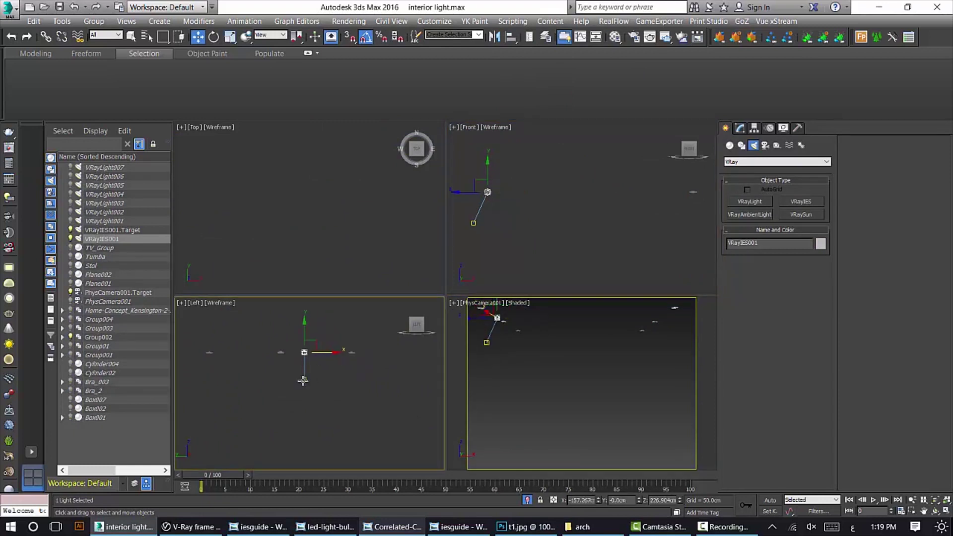
ctrl+click(305, 380)
drag(320, 366, 336, 389)
scroll(367, 368, up, 3)
scroll(345, 357, up, 5)
click(484, 320)
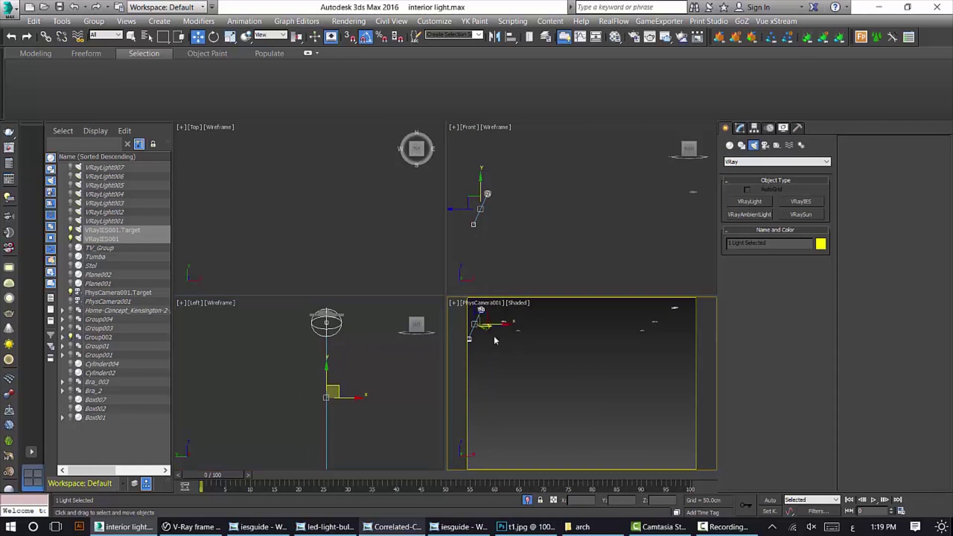
key(p)
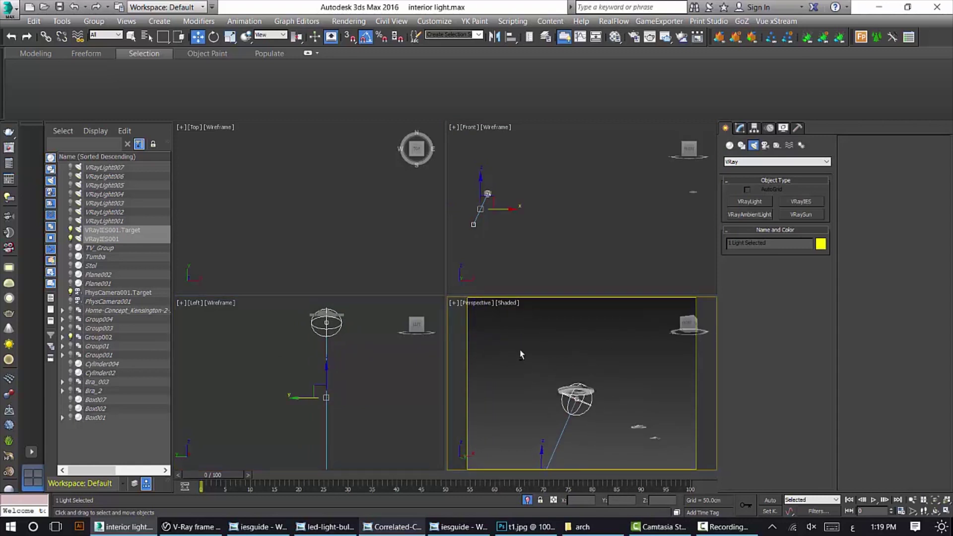
Reselect the IES light in the Front view and bring up the iesguide profile chart
click(472, 202)
scroll(472, 198, up, 5)
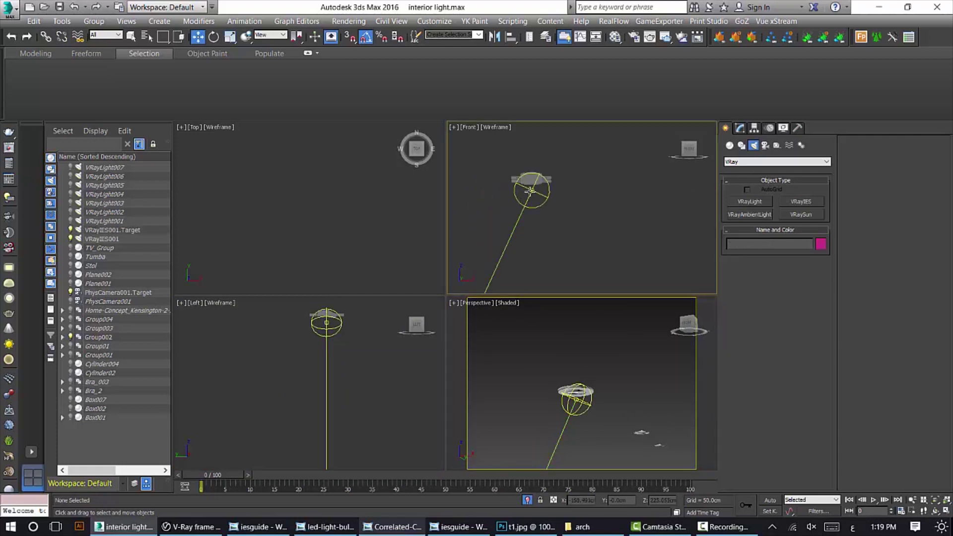
click(530, 191)
click(458, 526)
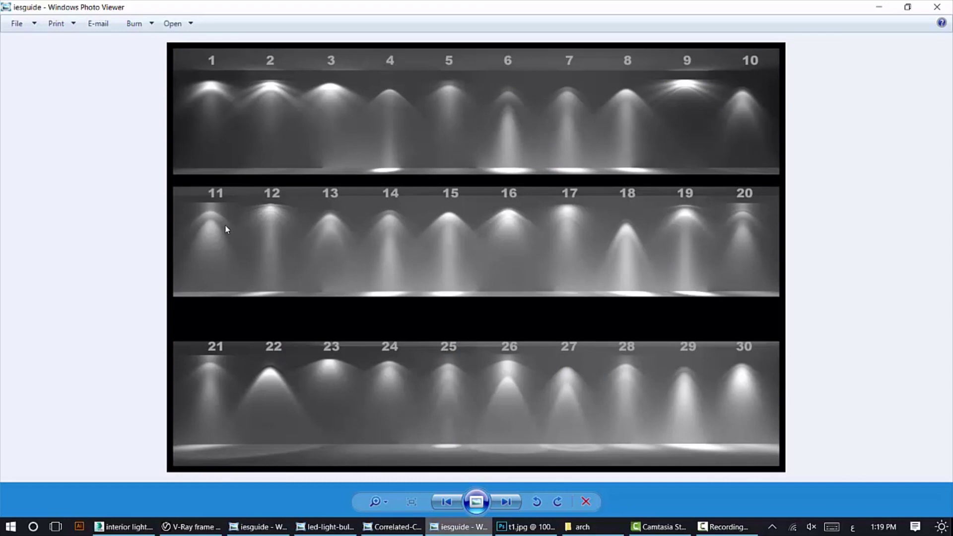
Load the 11.ies profile into the VRayIES light
click(458, 527)
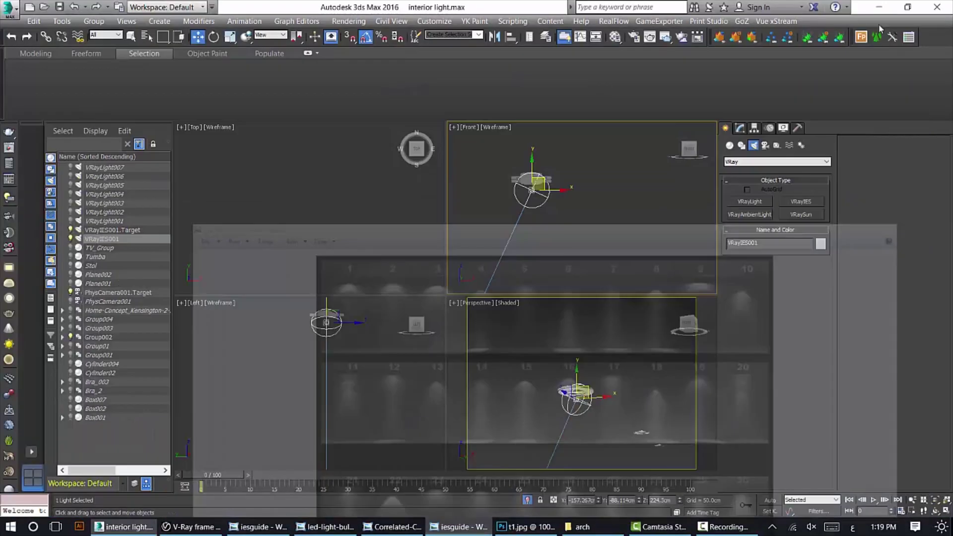
click(740, 128)
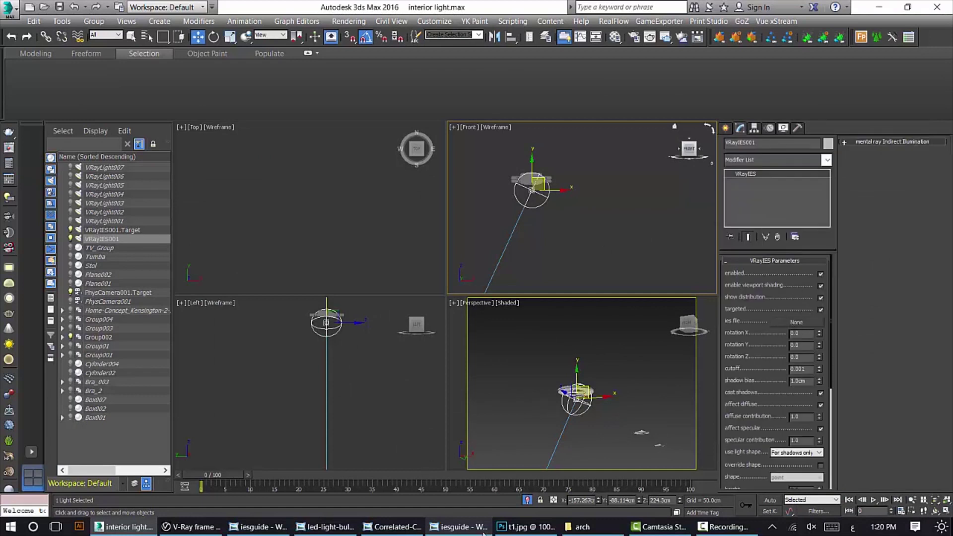
click(797, 323)
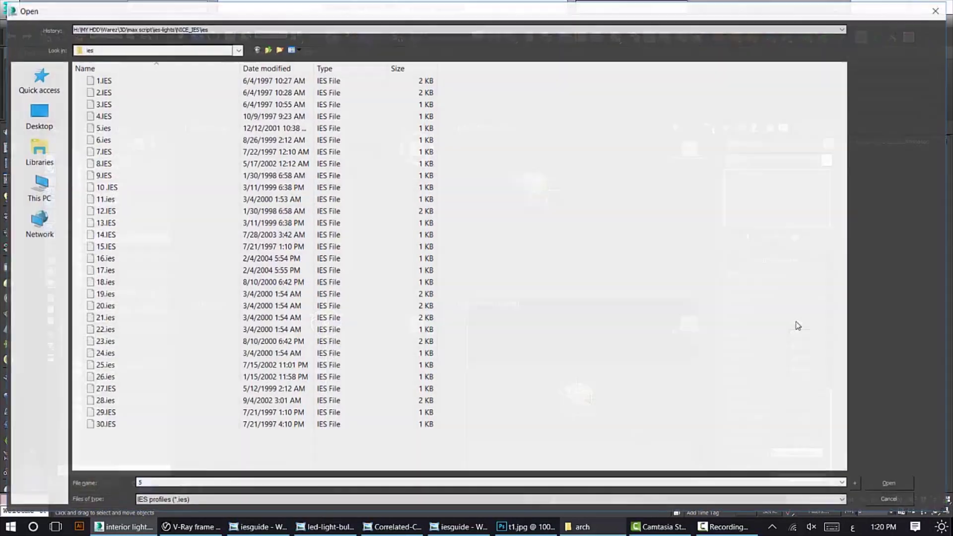
double_click(105, 199)
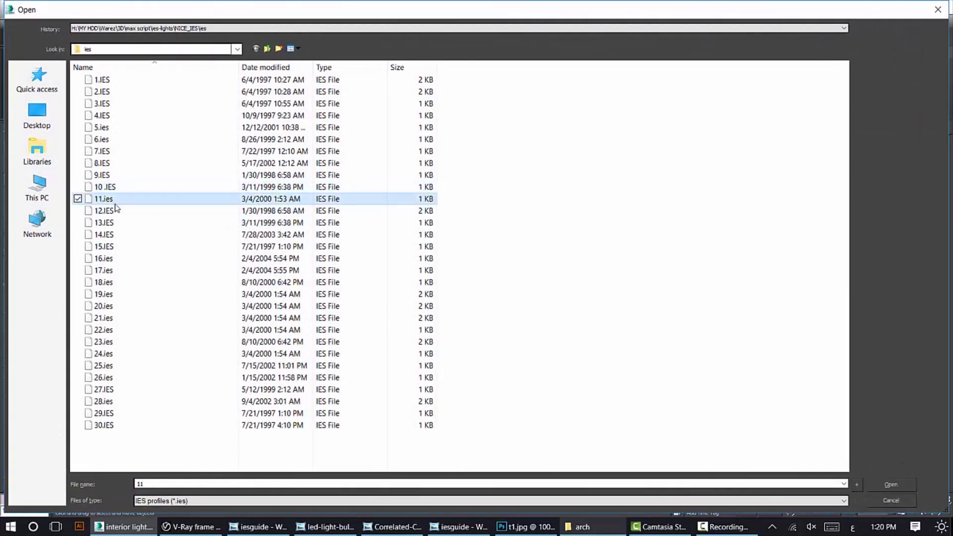
Raise the IES light slightly in the Front view
right_click(564, 372)
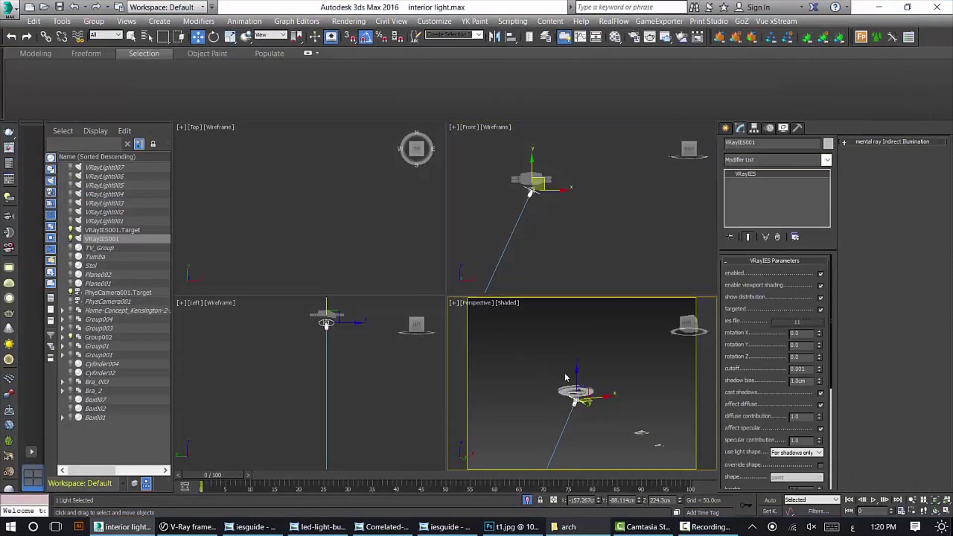
right_click(528, 168)
drag(529, 170, 530, 165)
right_click(602, 356)
drag(729, 347, 719, 251)
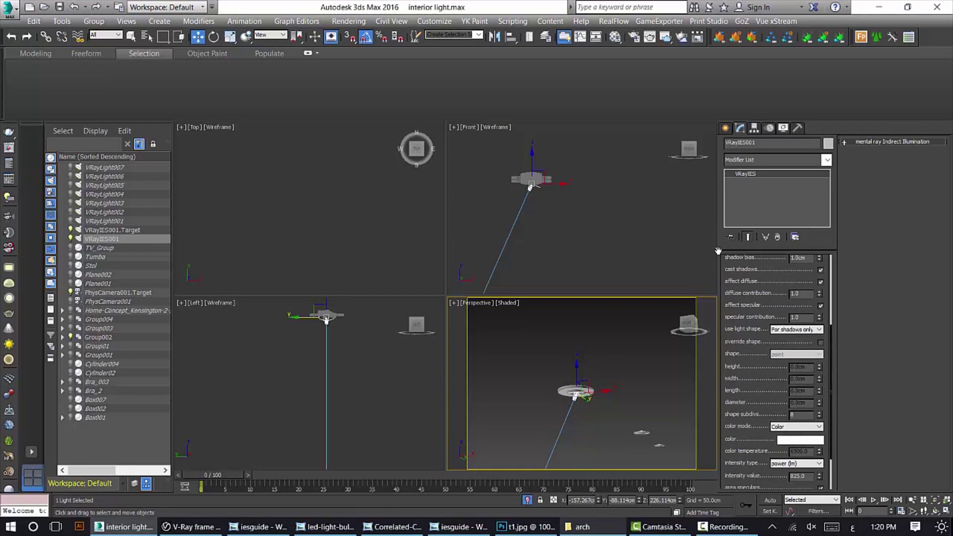
drag(744, 412, 738, 361)
Keep intensity in lumens and set the light colour by Temperature to 4200 K
click(787, 413)
click(789, 416)
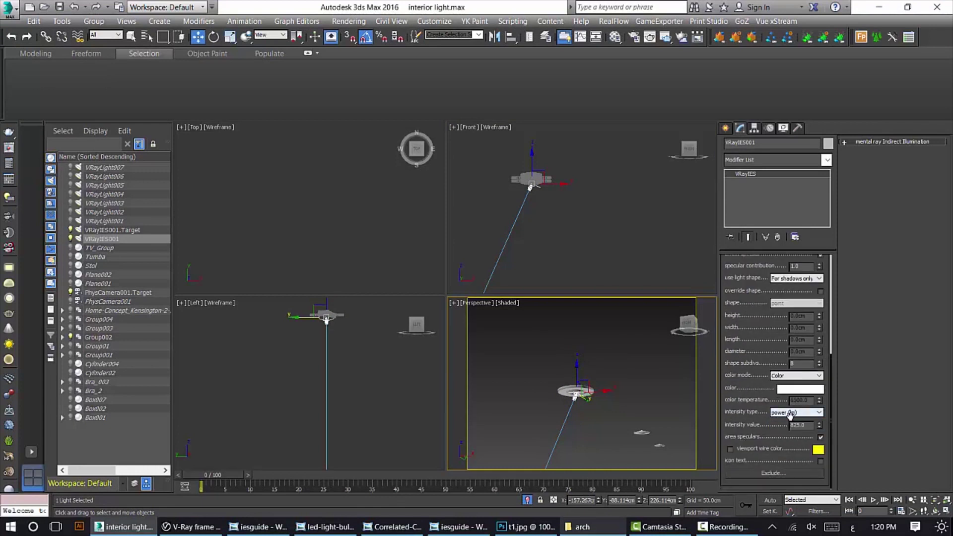
click(784, 376)
click(789, 390)
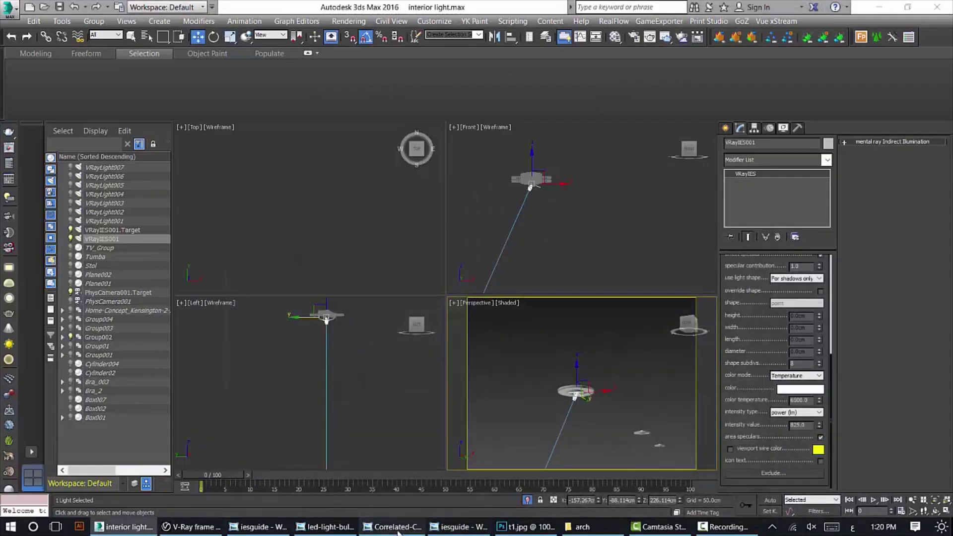
click(397, 528)
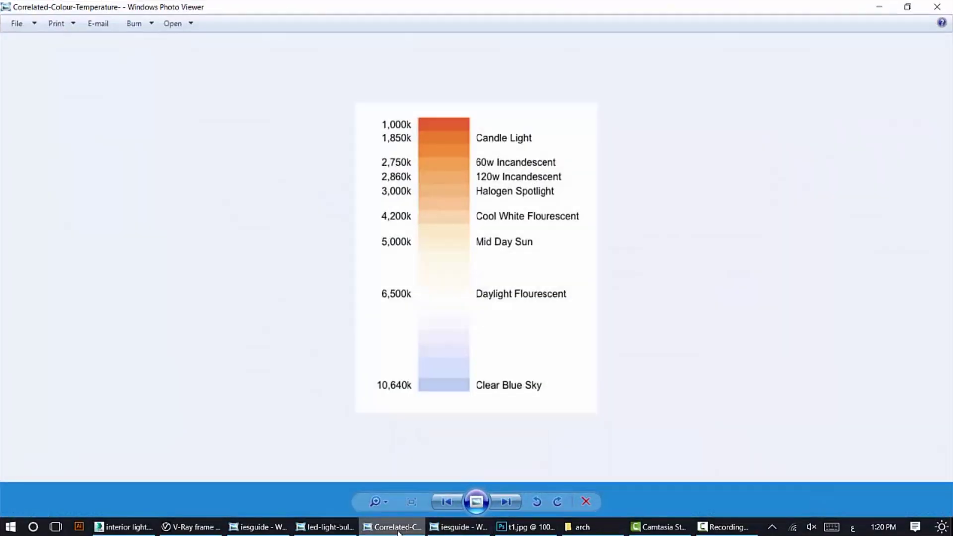
click(397, 528)
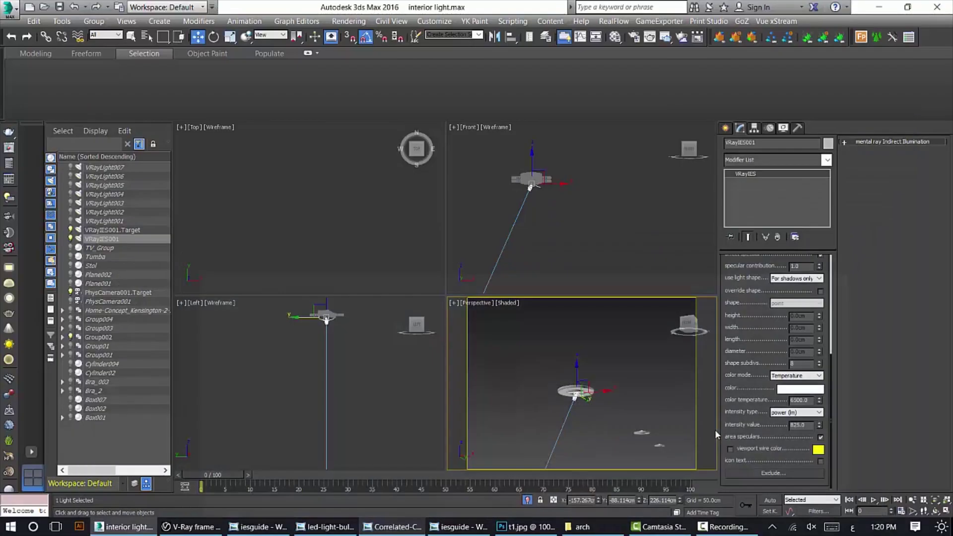
text(4200)
key(Return)
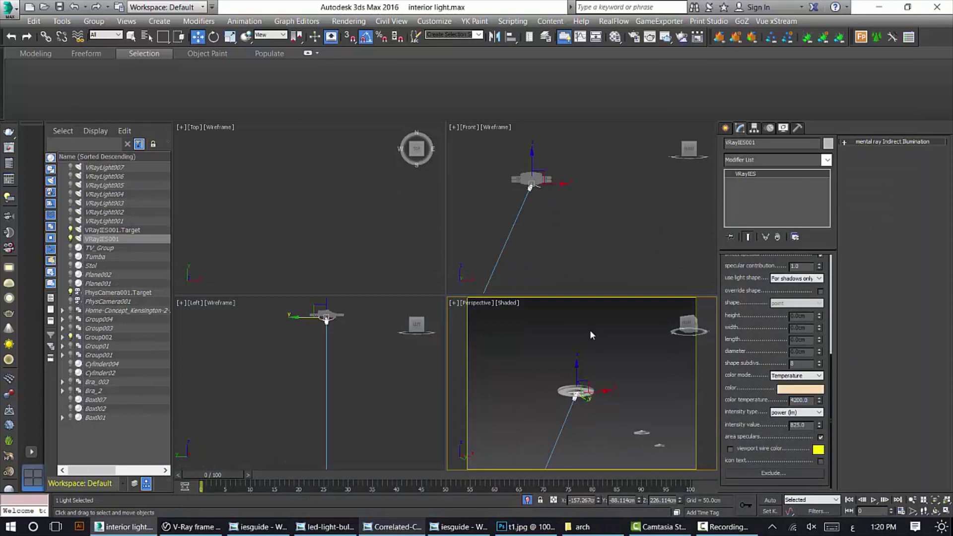
End isolation to show the whole room and select the light with its target
click(528, 500)
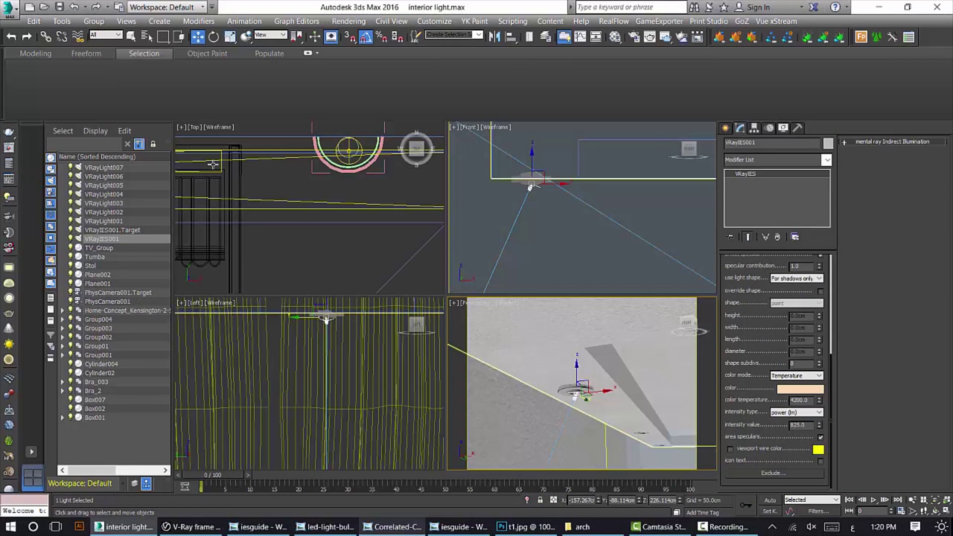
scroll(233, 171, down, 3)
scroll(234, 171, down, 2)
middle_drag(234, 172, 417, 150)
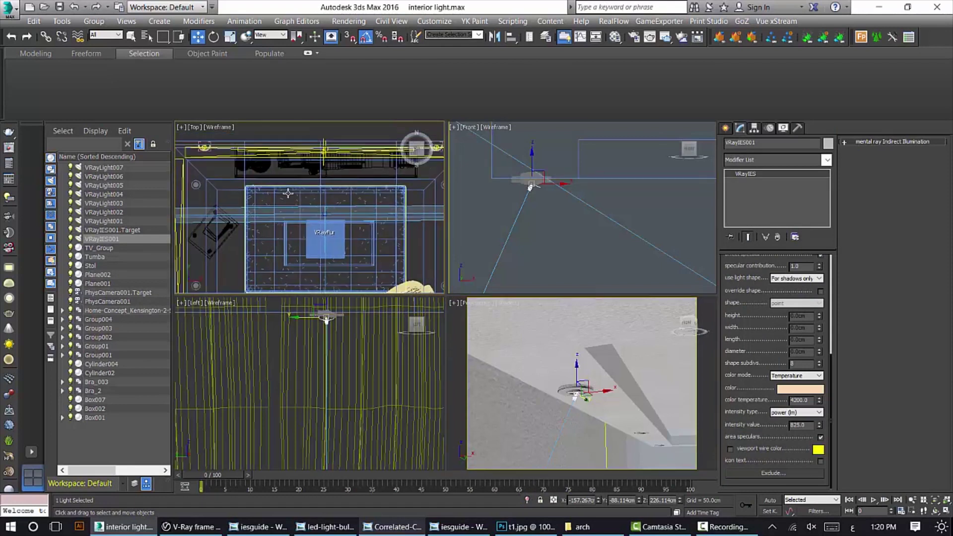
scroll(289, 193, down, 2)
middle_drag(252, 191, 287, 152)
middle_drag(530, 251, 549, 173)
ctrl+click(471, 290)
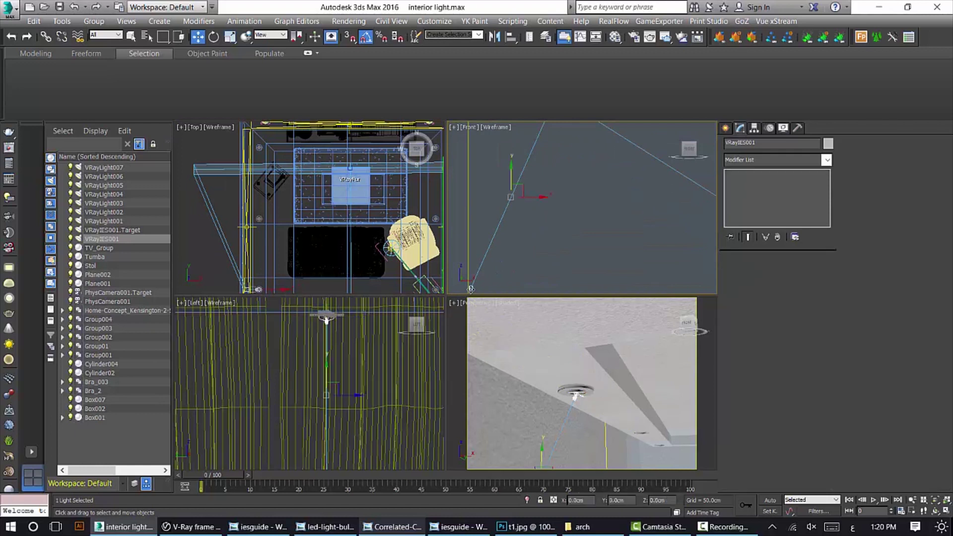
right_click(253, 256)
Shift-drag two copies, VRayIES002 and VRayIES003, along the wall in the Top view
mouse_move(254, 271)
shift+mouse_down()
mouse_move(259, 188)
mouse_move(245, 215)
shift+mouse_up()
key(Return)
scroll(278, 210, up, 4)
scroll(245, 214, down, 3)
middle_drag(245, 205, 246, 271)
mouse_move(246, 271)
shift+mouse_down()
mouse_move(243, 152)
mouse_move(258, 143)
shift+mouse_up()
key(Return)
scroll(244, 150, up, 2)
right_click(681, 341)
Render the room from the camera view with corrections hidden and inspect the result
key(c)
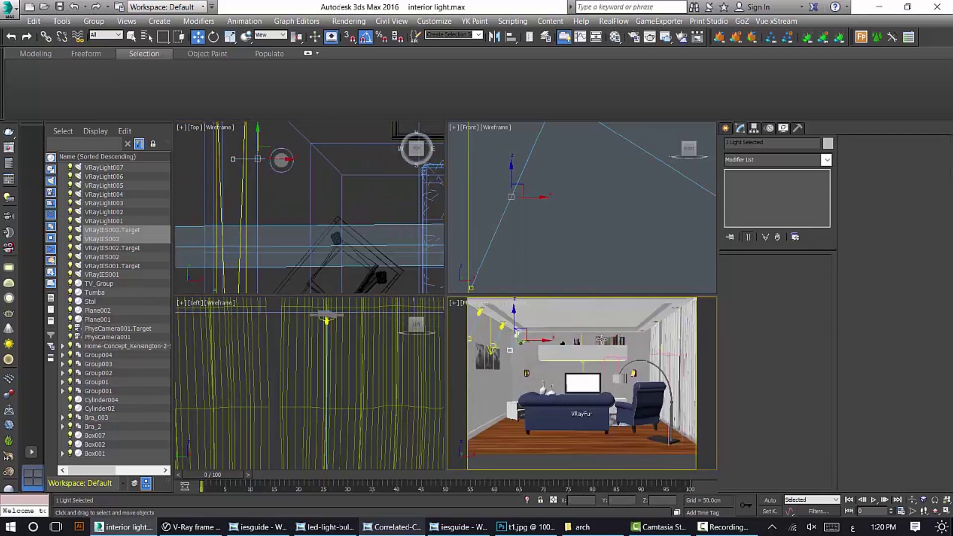
click(190, 526)
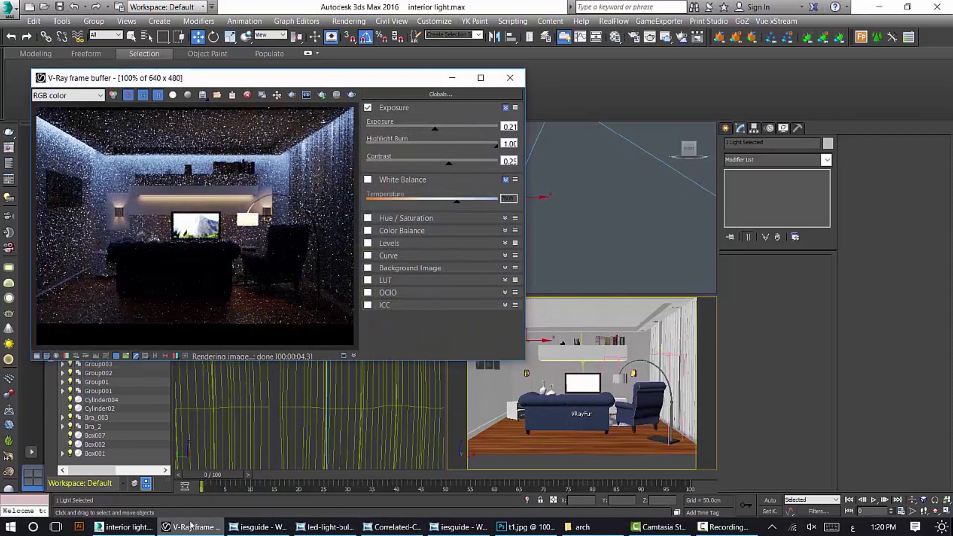
key(shift+q)
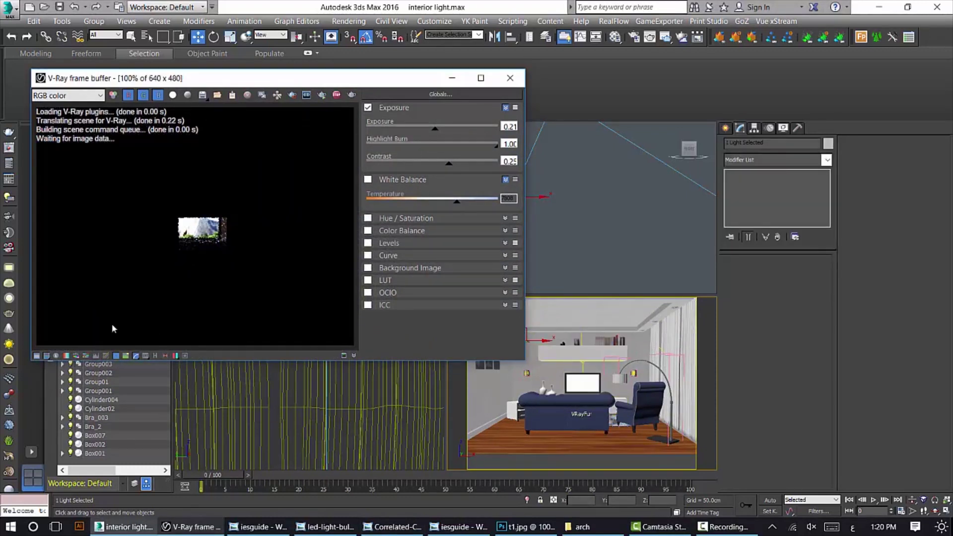
click(36, 356)
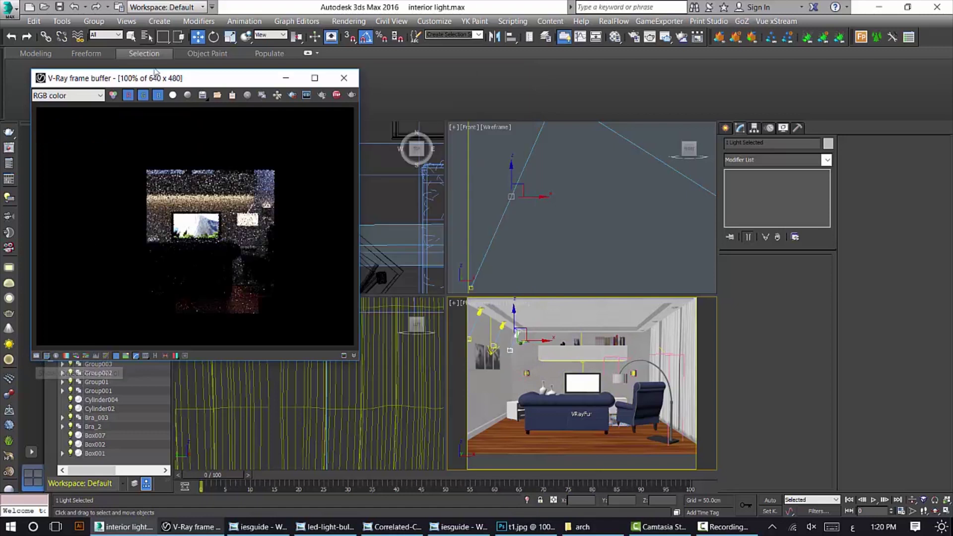
drag(156, 83, 190, 85)
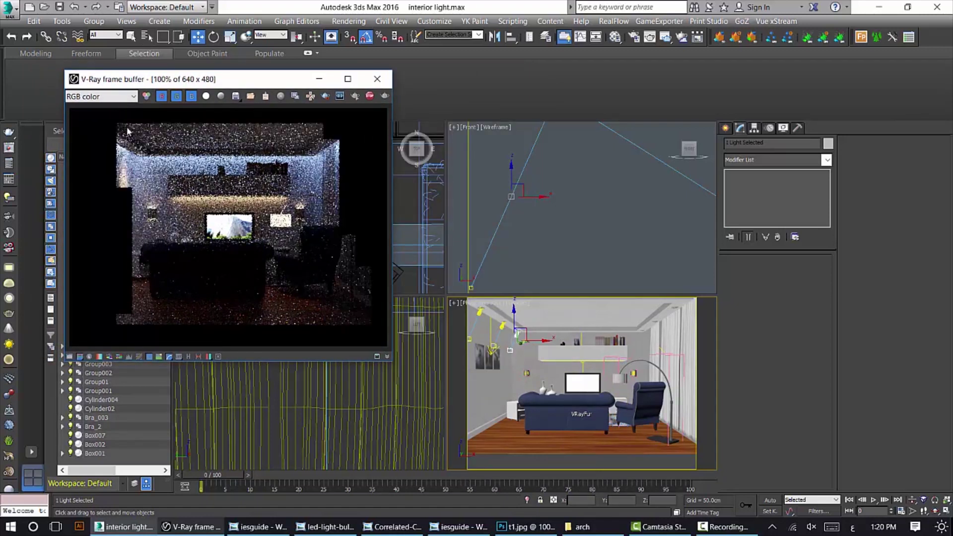
scroll(120, 168, up, 1)
middle_drag(130, 166, 174, 186)
scroll(174, 185, down, 1)
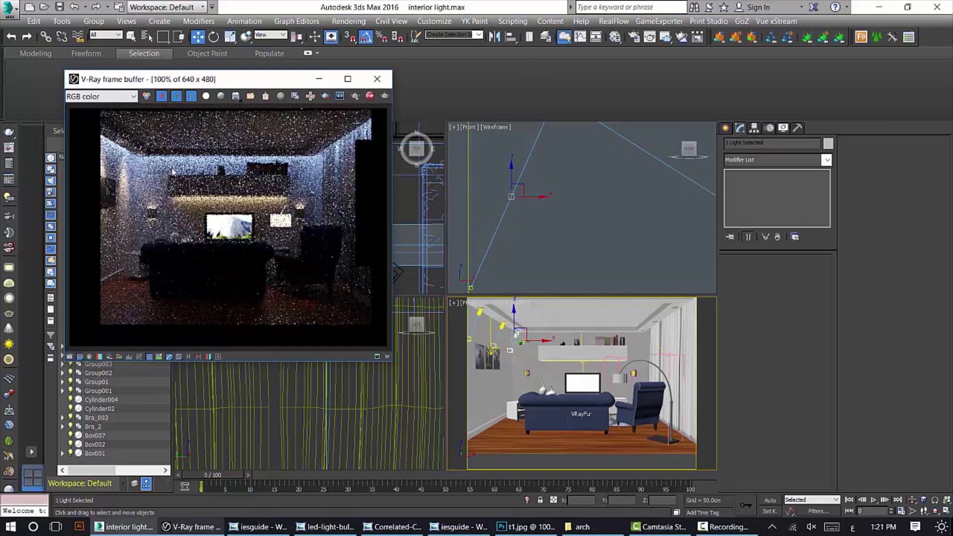
scroll(115, 188, up, 2)
scroll(118, 192, down, 2)
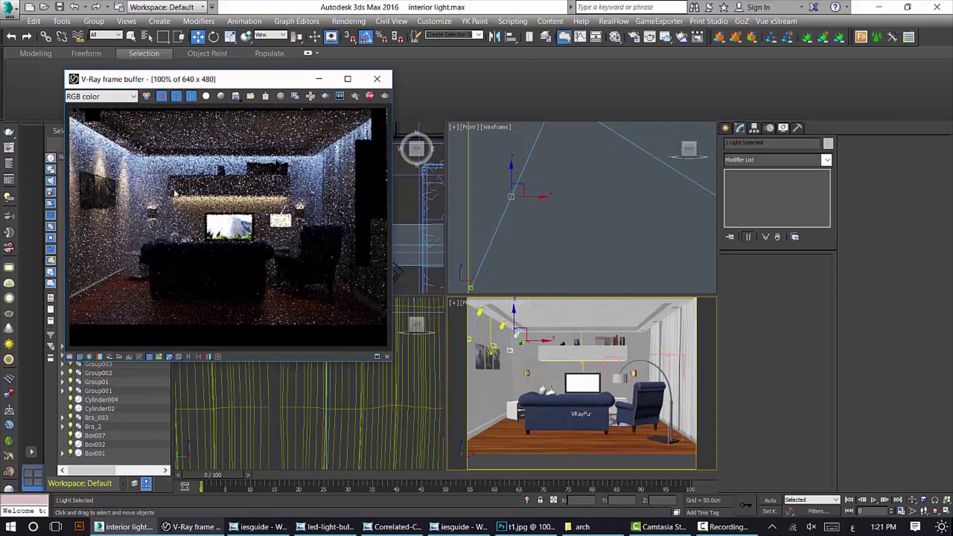
Select the first IES wall light and toggle the Perspective view between Realistic and Shaded
middle_drag(408, 160, 446, 164)
middle_drag(561, 218, 556, 211)
scroll(549, 197, down, 4)
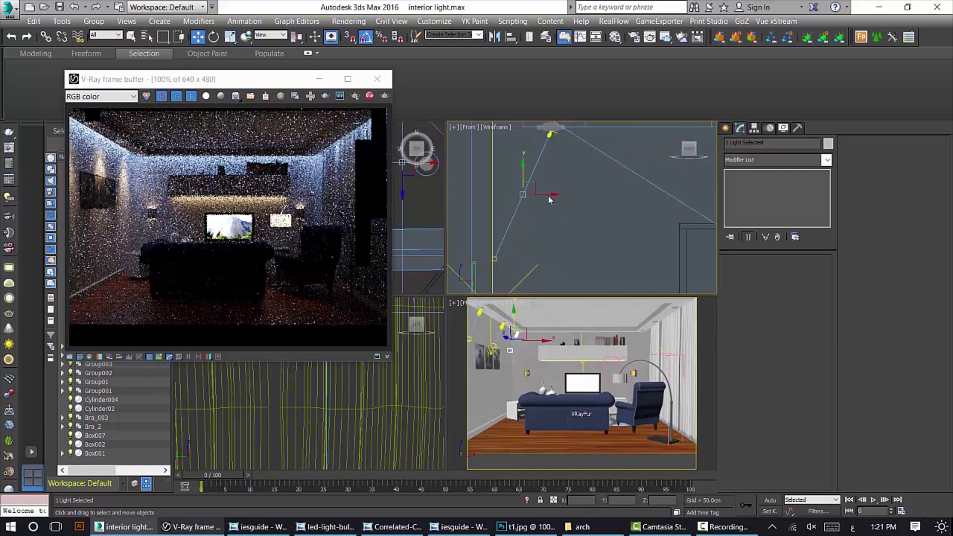
click(549, 169)
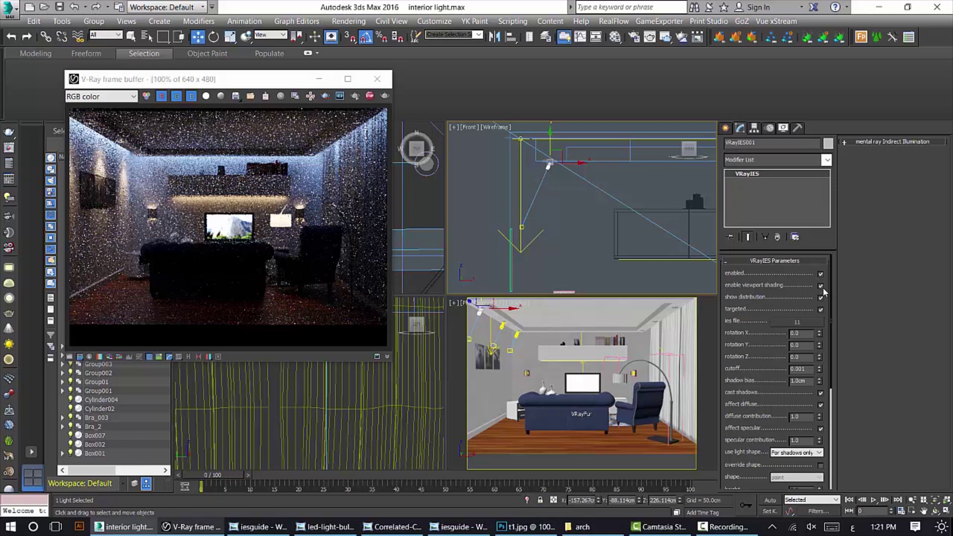
click(513, 303)
click(516, 304)
click(541, 316)
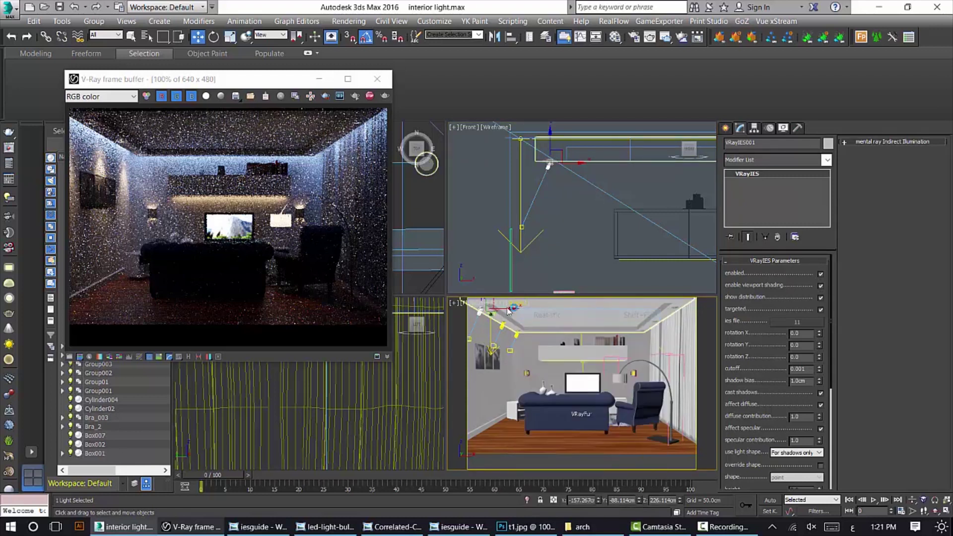
click(514, 303)
click(542, 327)
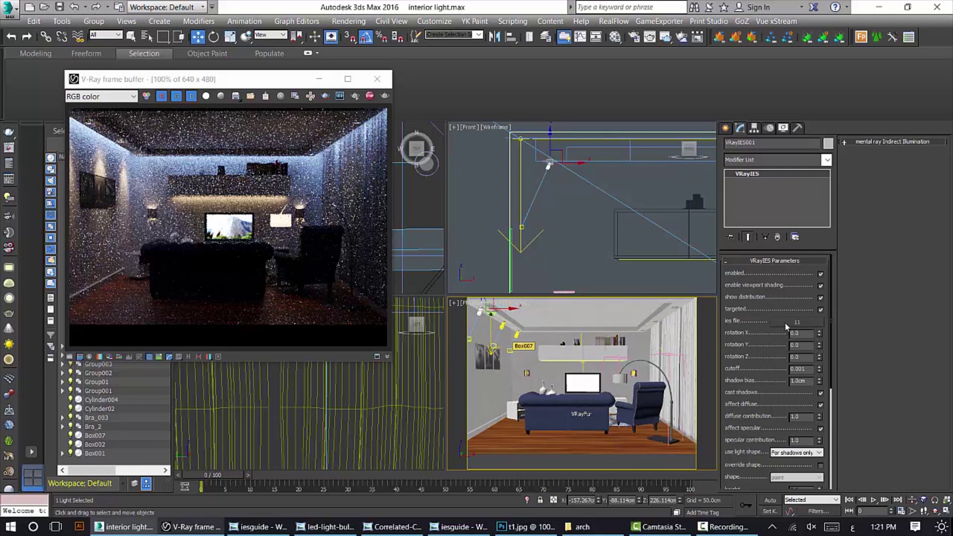
drag(819, 333, 815, 297)
key(ctrl+z)
scroll(547, 157, up, 10)
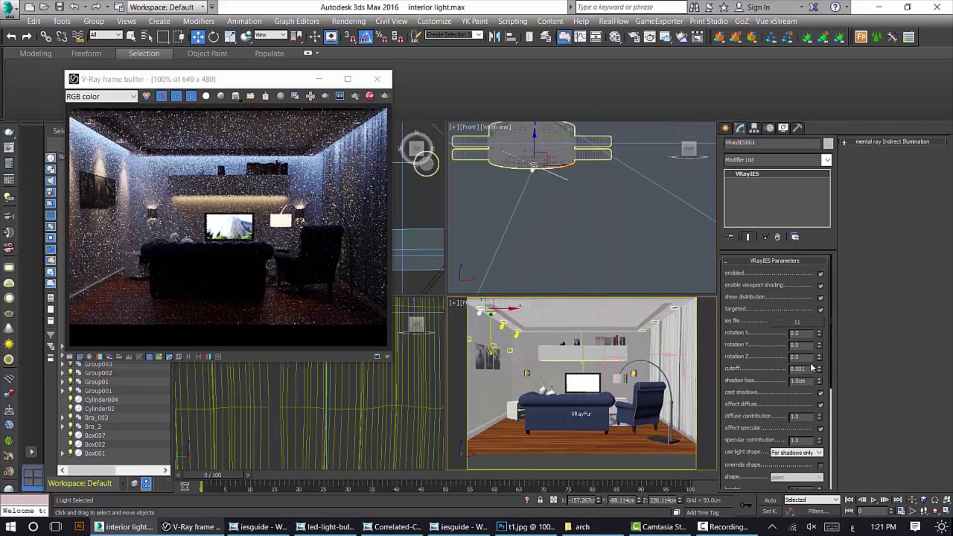
double_click(804, 333)
text(90)
key(Return)
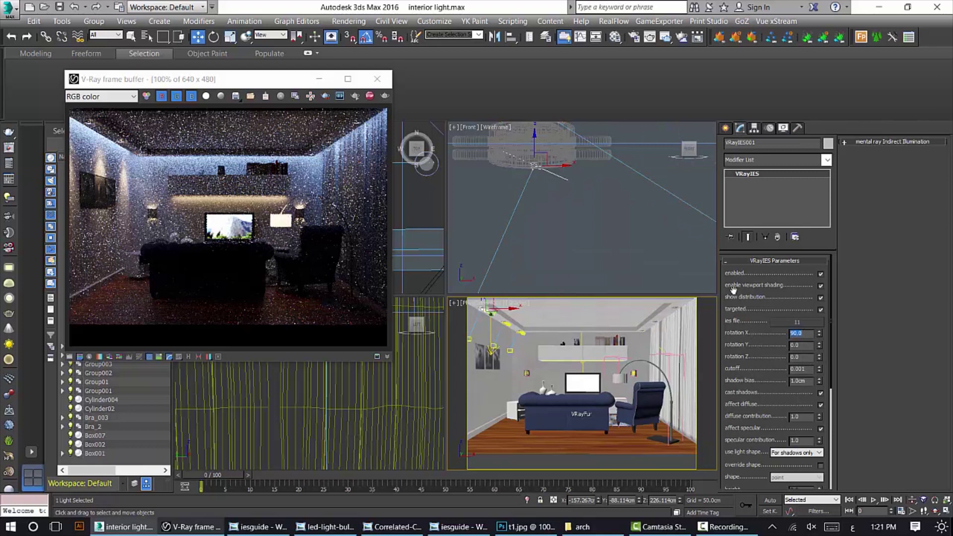
click(770, 352)
key(ctrl+z)
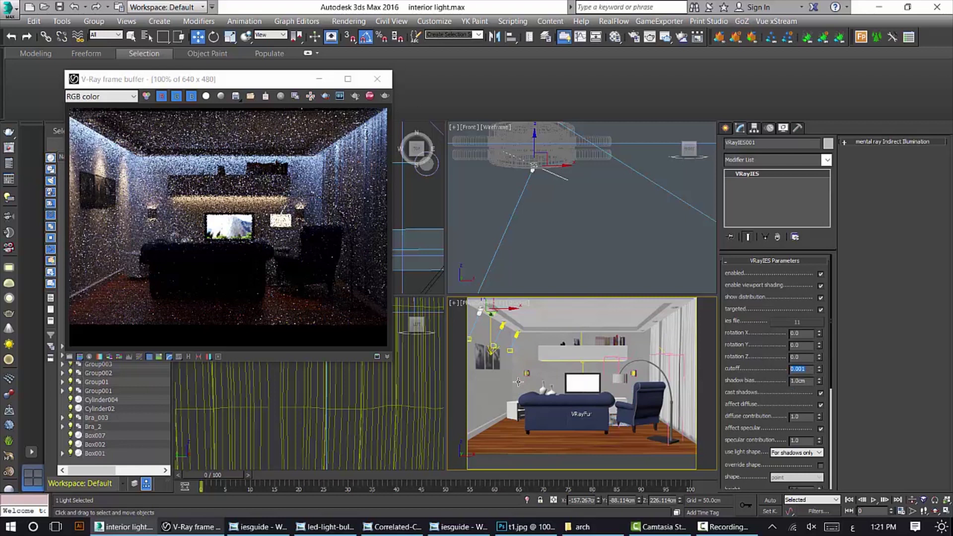
scroll(101, 169, up, 2)
middle_drag(101, 168, 146, 174)
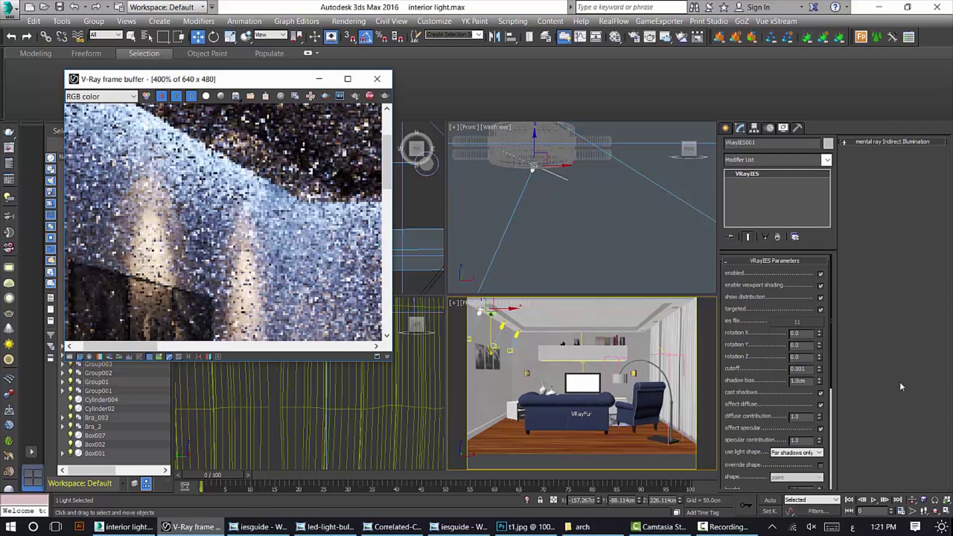
drag(756, 379, 757, 365)
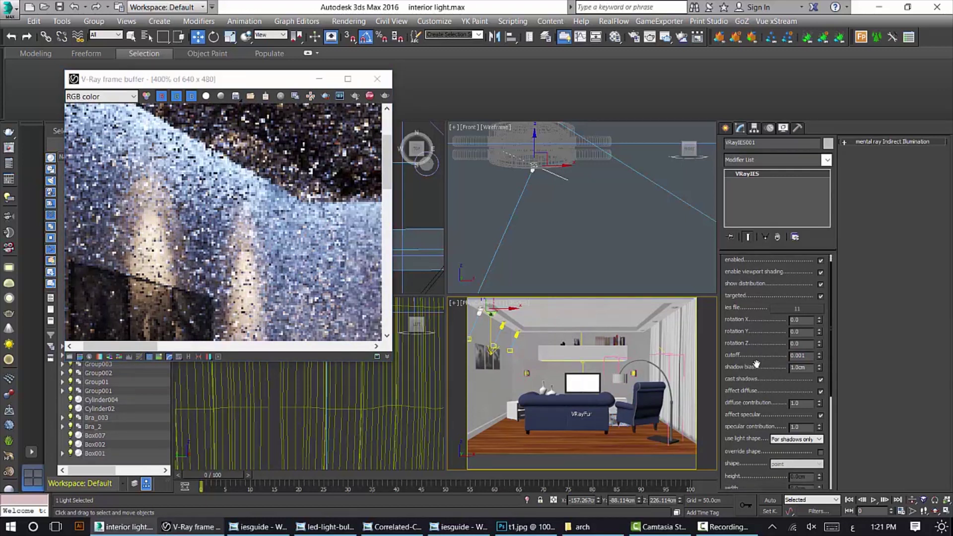
double_click(792, 403)
scroll(290, 241, down, 1)
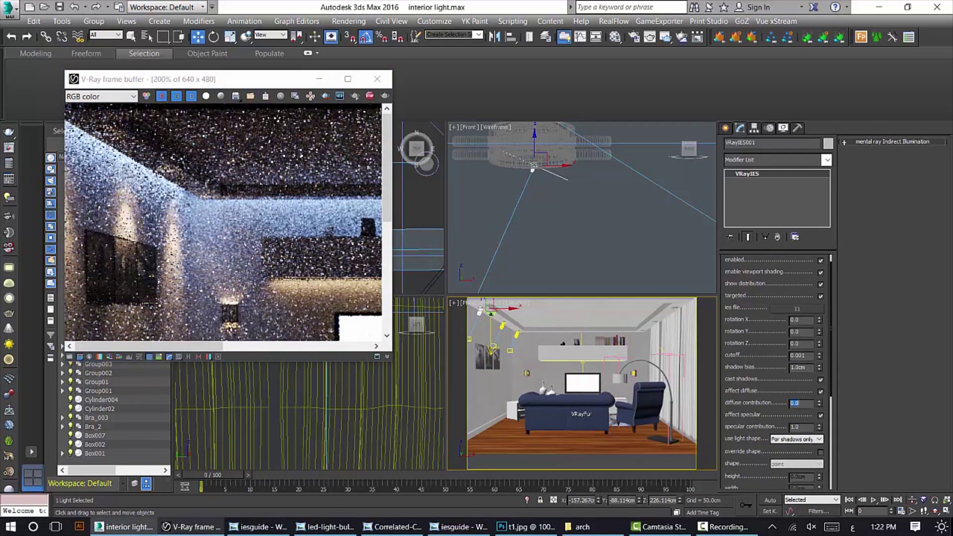
scroll(223, 232, up, 1)
scroll(223, 228, down, 1)
scroll(166, 231, down, 1)
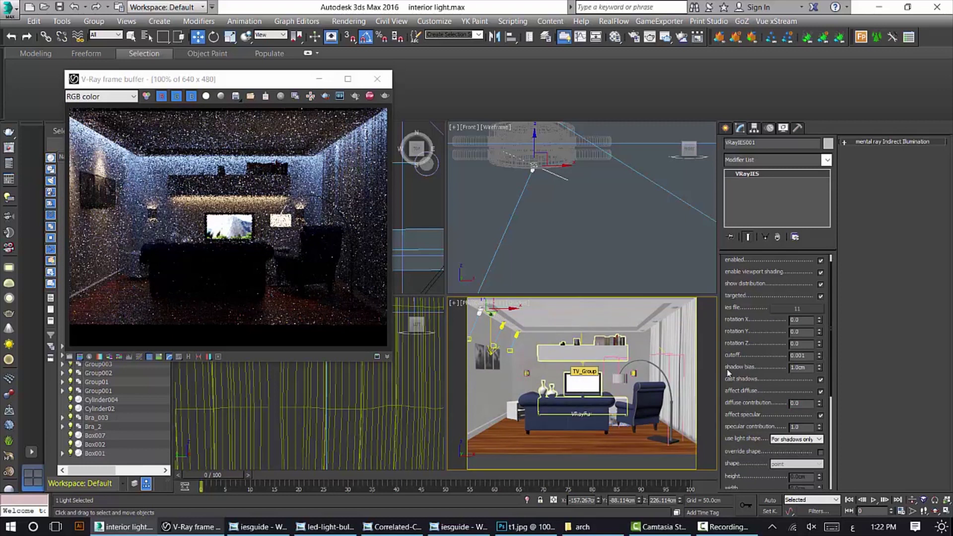
drag(803, 403, 776, 403)
text(1)
key(Return)
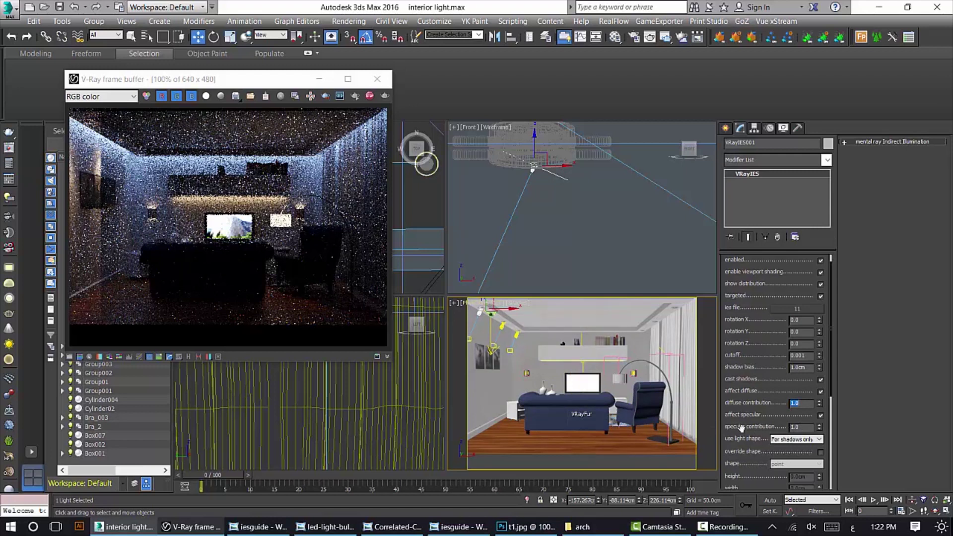
scroll(808, 369, down, 3)
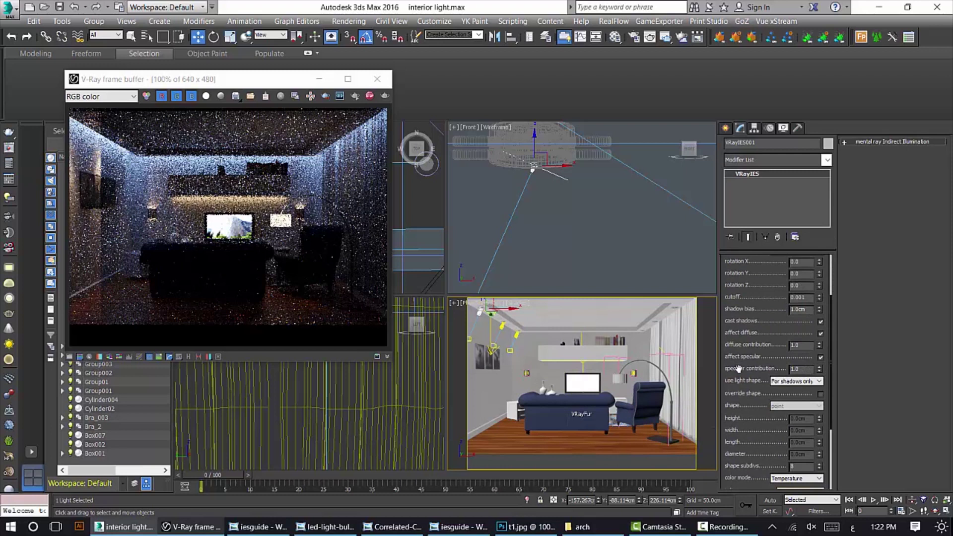
scroll(738, 365, down, 3)
click(820, 341)
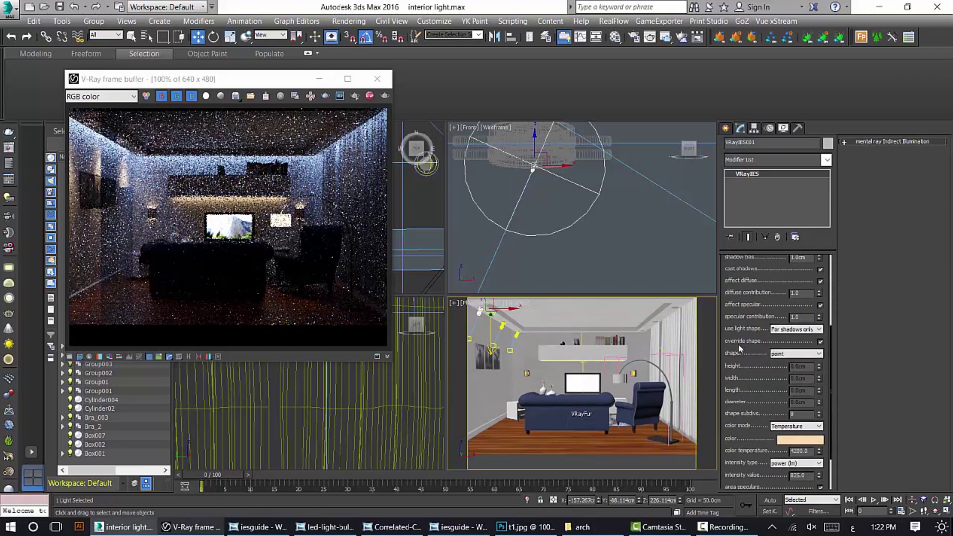
scroll(585, 194, up, 4)
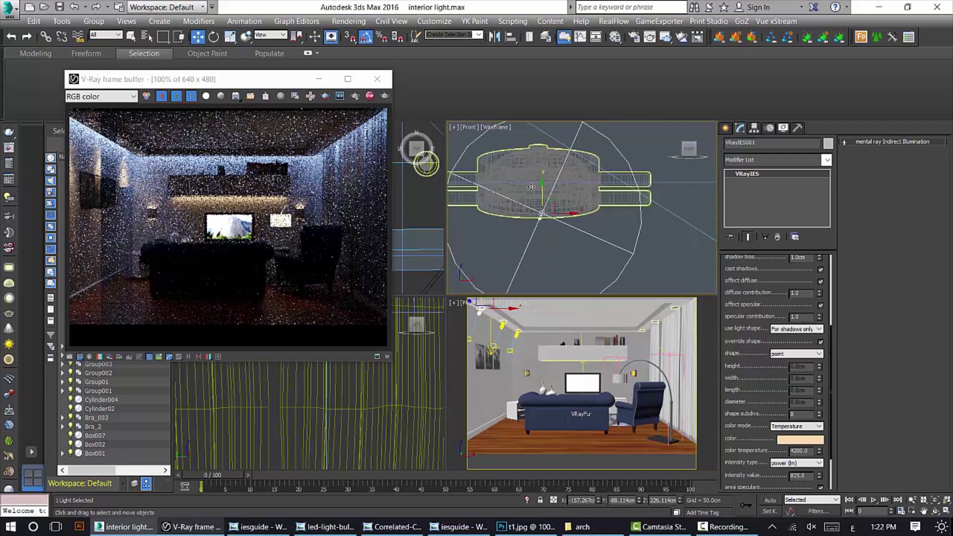
click(796, 353)
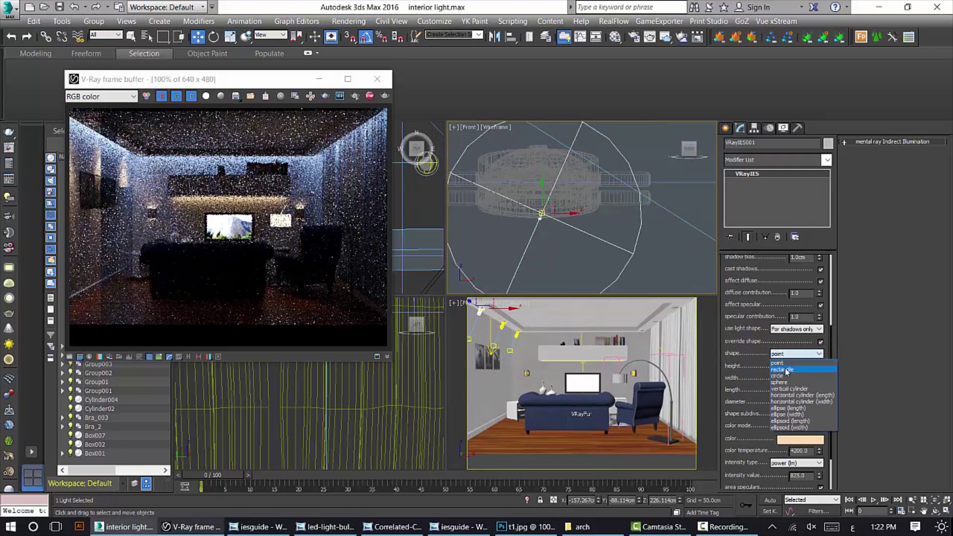
click(785, 367)
click(785, 355)
click(784, 373)
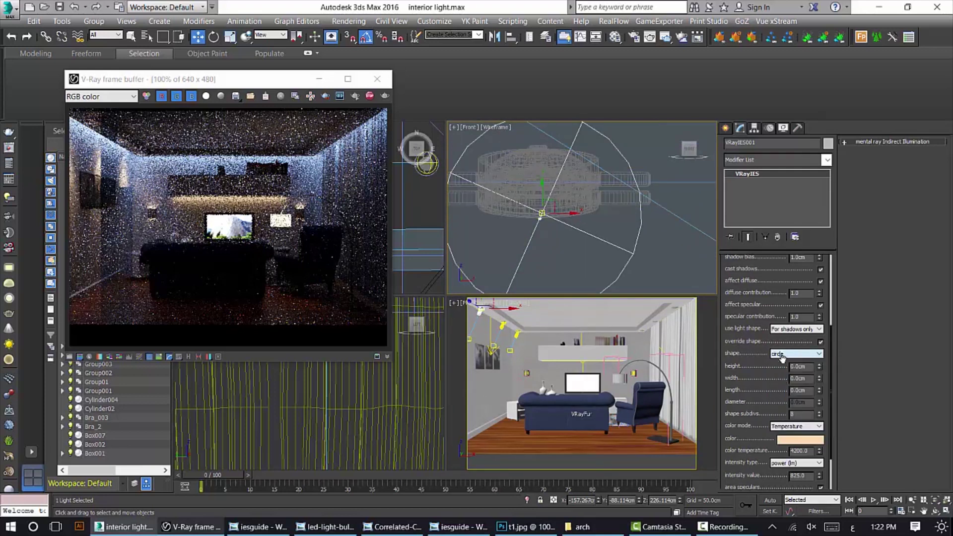
click(784, 356)
click(785, 361)
click(821, 341)
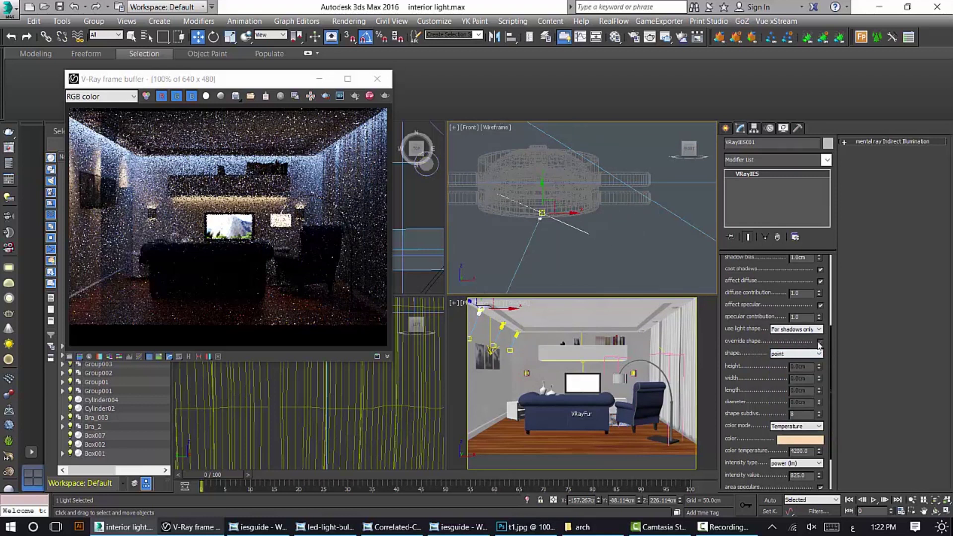
scroll(740, 357, down, 1)
scroll(740, 358, down, 1)
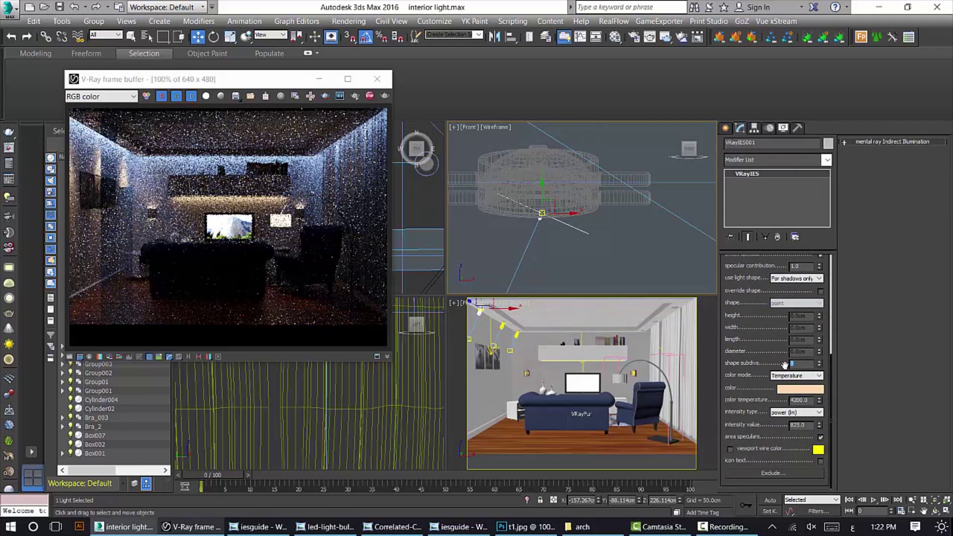
Set shape subdivs to 16 and intensity to 320 lm, then render from the camera view
text(8)
text(16)
key(Return)
click(792, 414)
click(796, 420)
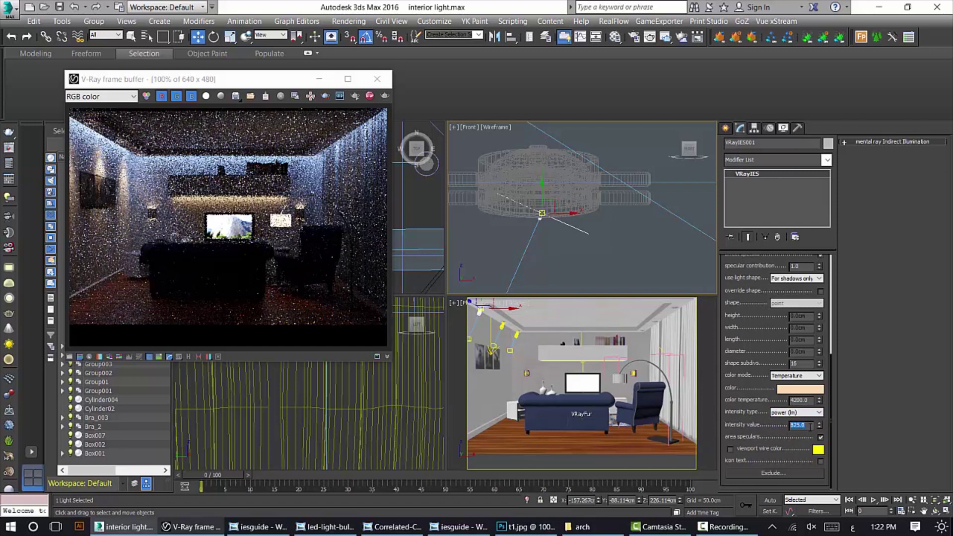
key(Return)
right_click(642, 390)
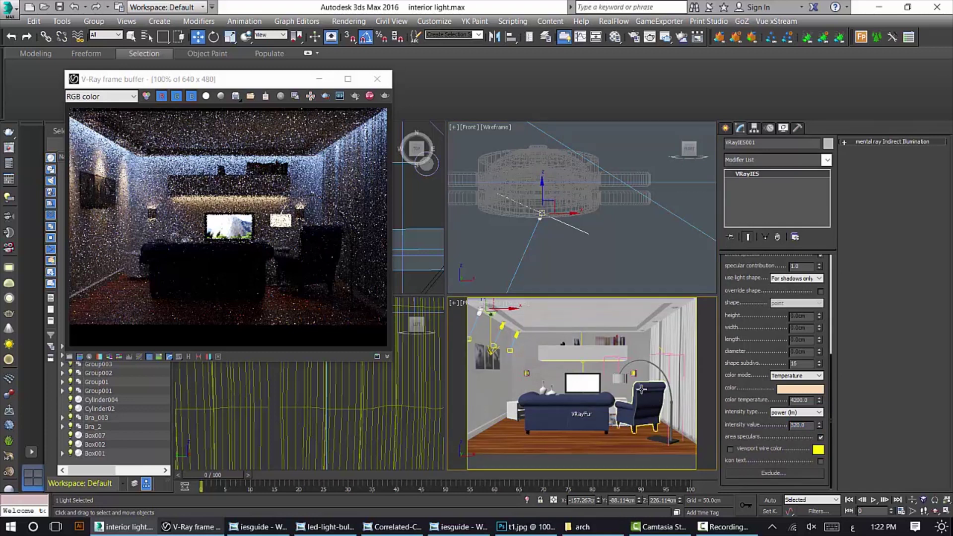
key(shift+q)
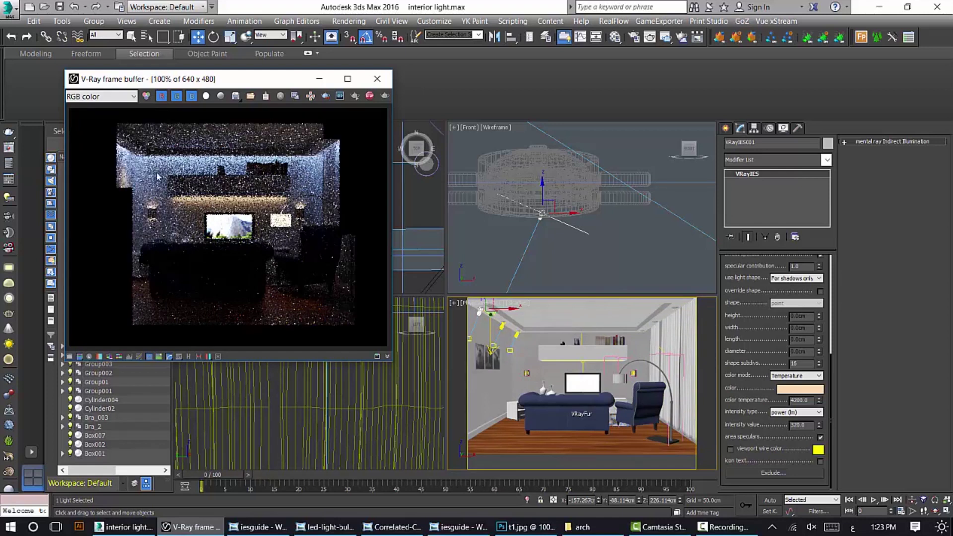
Compare the zoomed render against the LED bulb lumen chart, then close the frame buffer
scroll(121, 171, up, 2)
scroll(156, 185, down, 1)
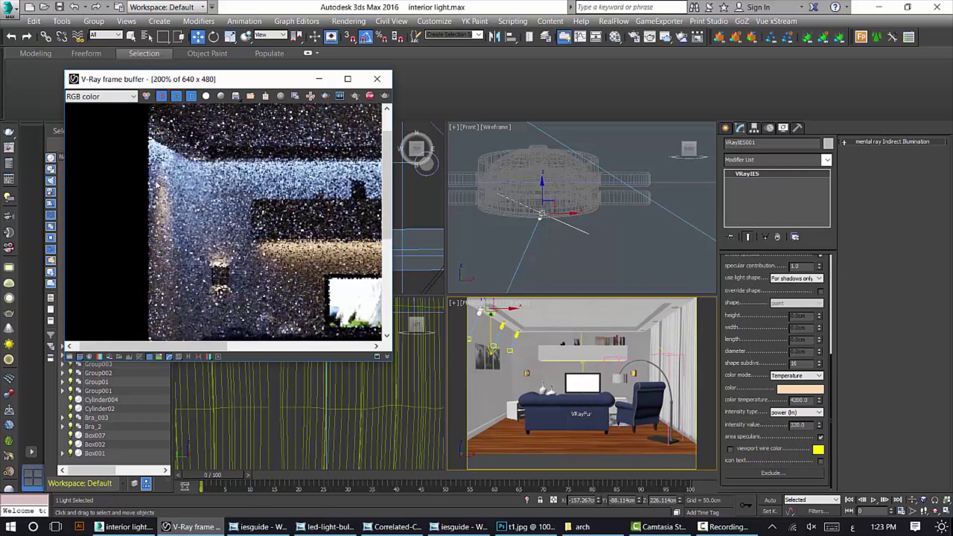
click(325, 526)
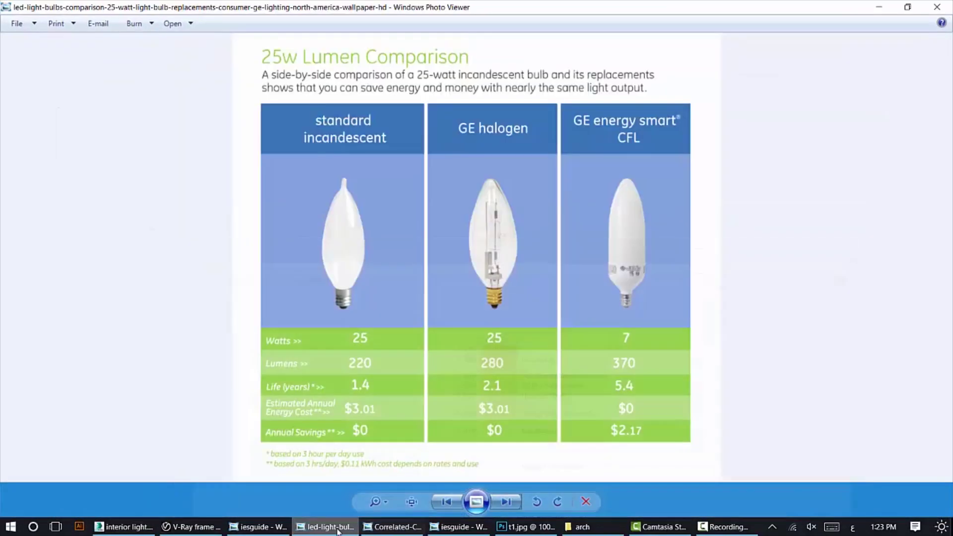
click(325, 527)
scroll(201, 214, down, 1)
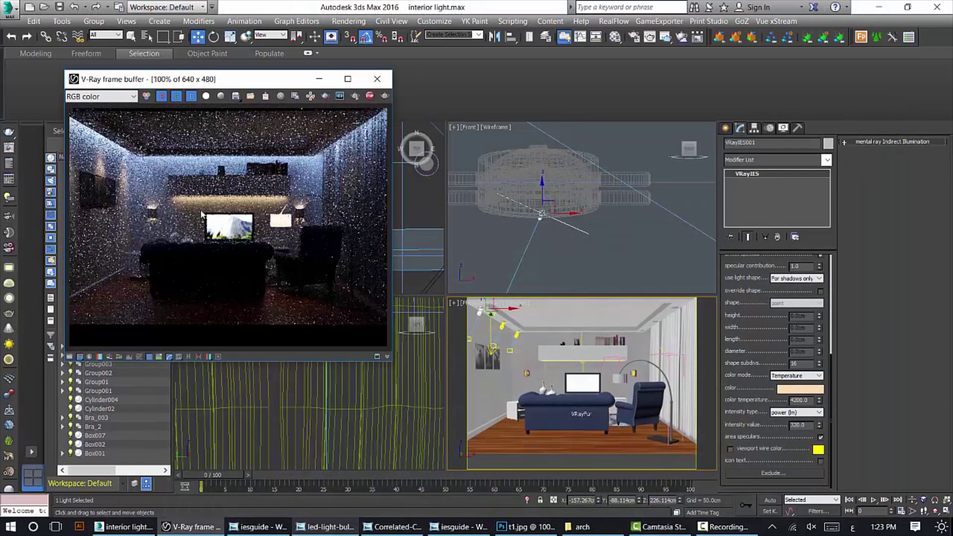
scroll(197, 214, up, 1)
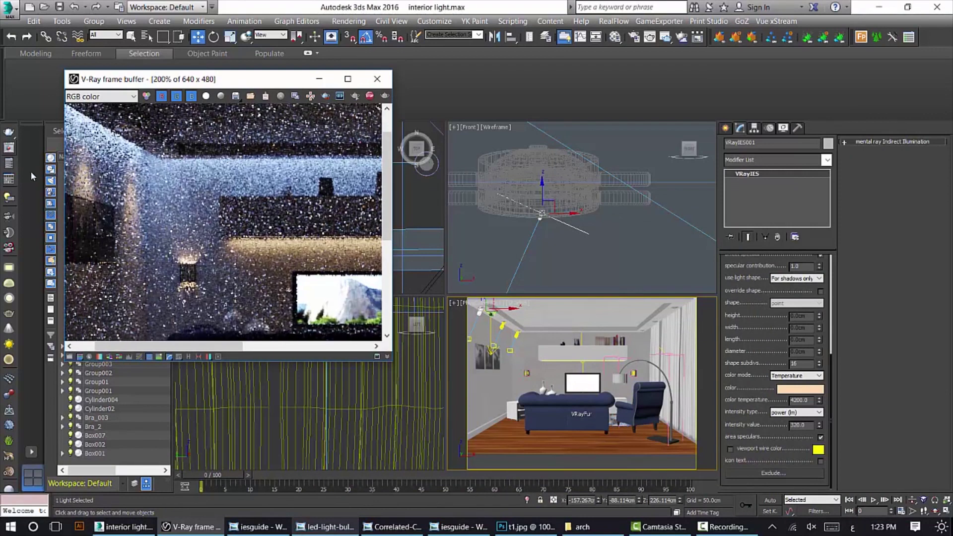
scroll(142, 222, down, 1)
click(328, 526)
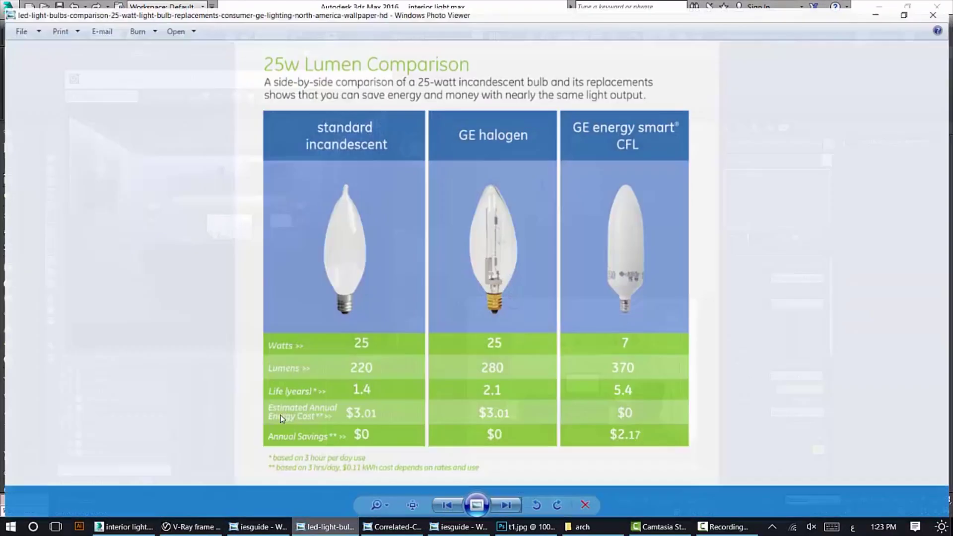
click(352, 530)
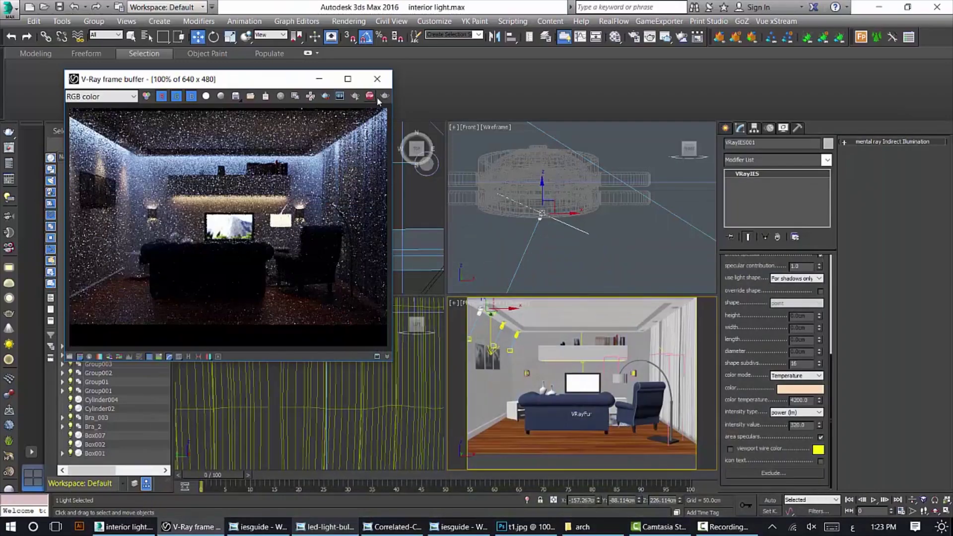
click(386, 79)
Frame the IES light, filter selection to Lights, and select the three wall lights with targets
key(z)
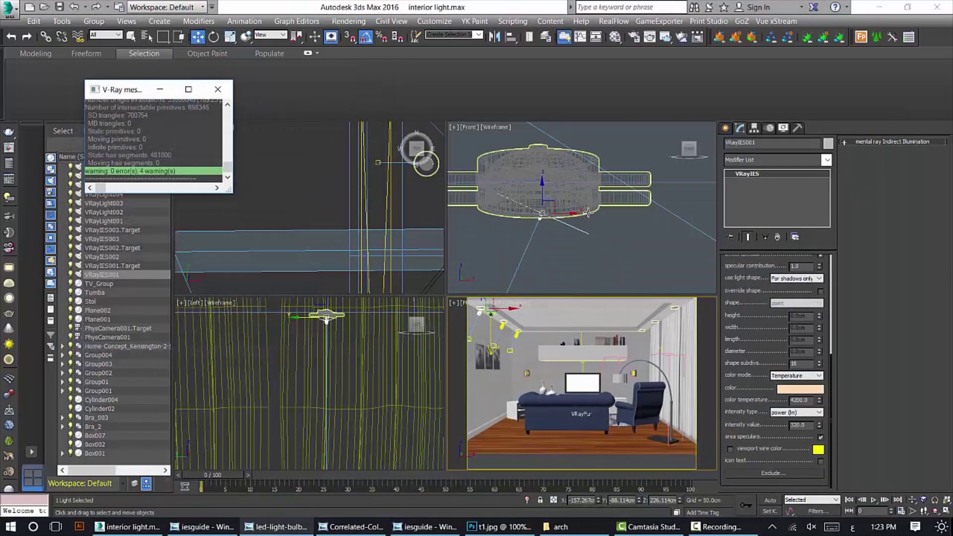
middle_drag(579, 169, 576, 114)
click(106, 35)
click(99, 62)
scroll(541, 178, down, 3)
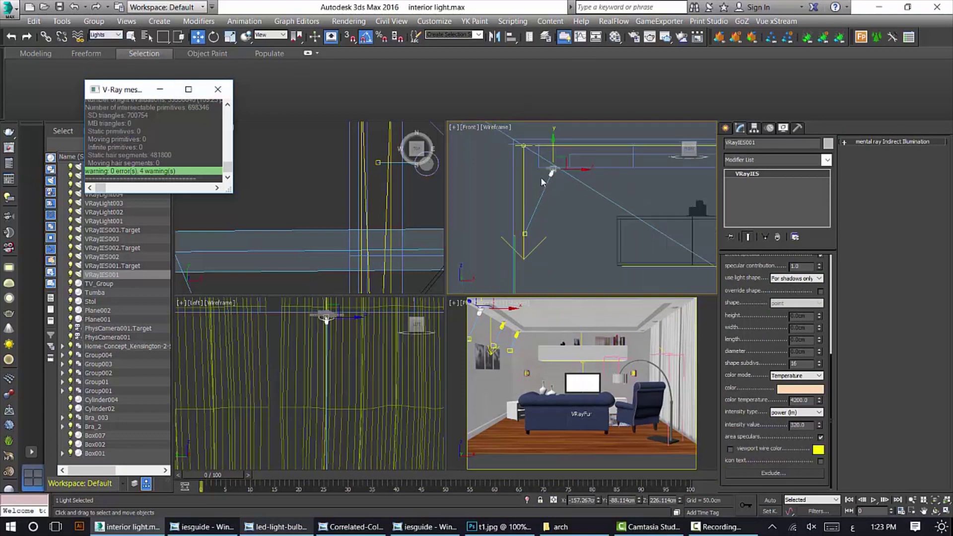
click(567, 193)
drag(556, 192, 511, 269)
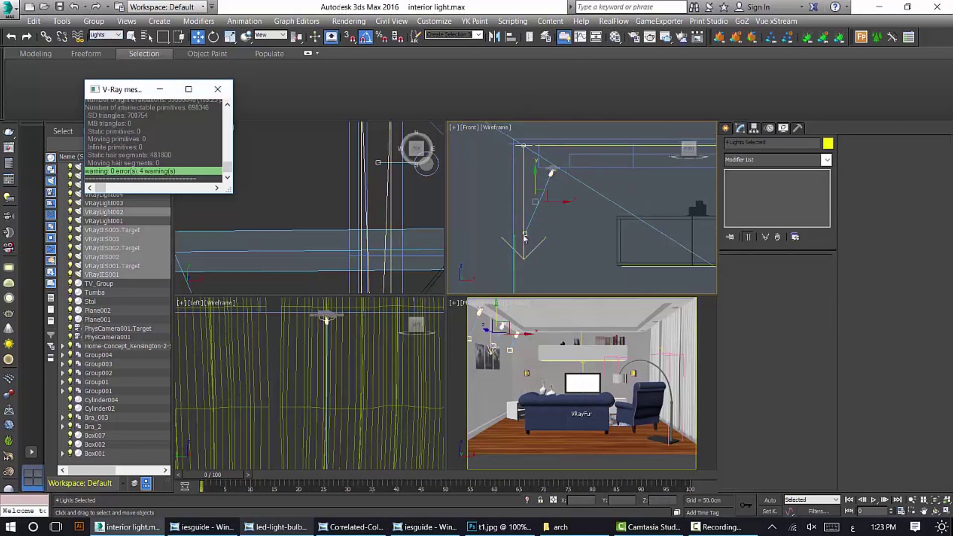
alt+click(523, 152)
middle_drag(517, 213, 513, 213)
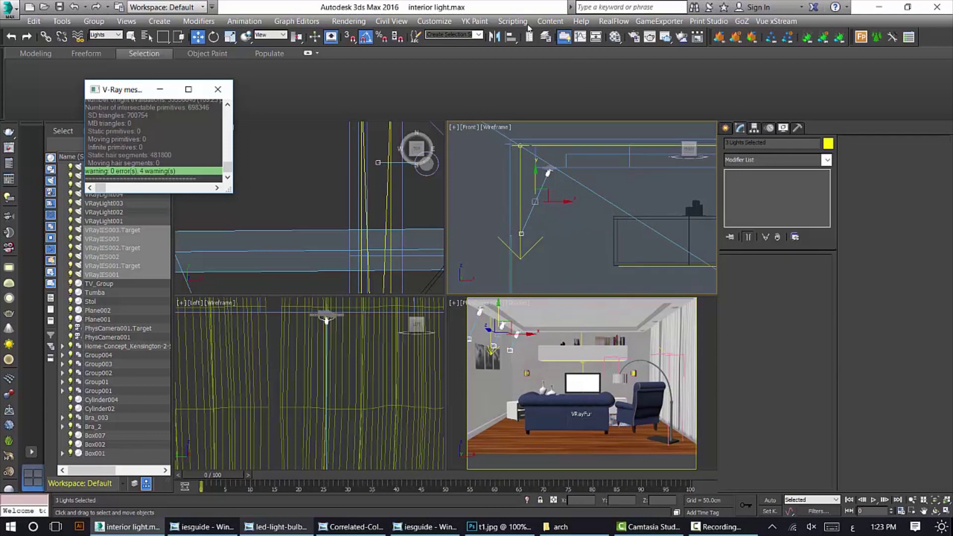
Mirror the three lights as instances and slide the copies right along X
click(494, 37)
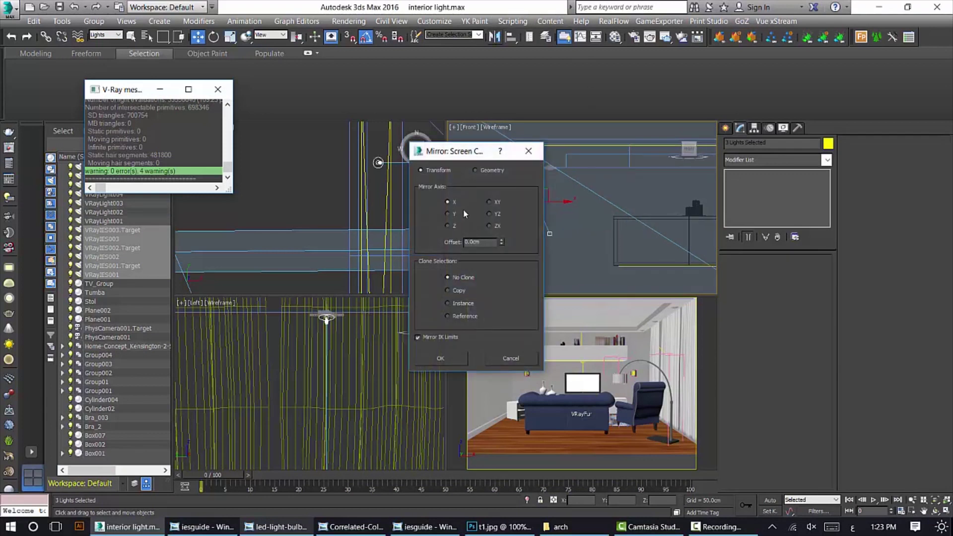
click(528, 151)
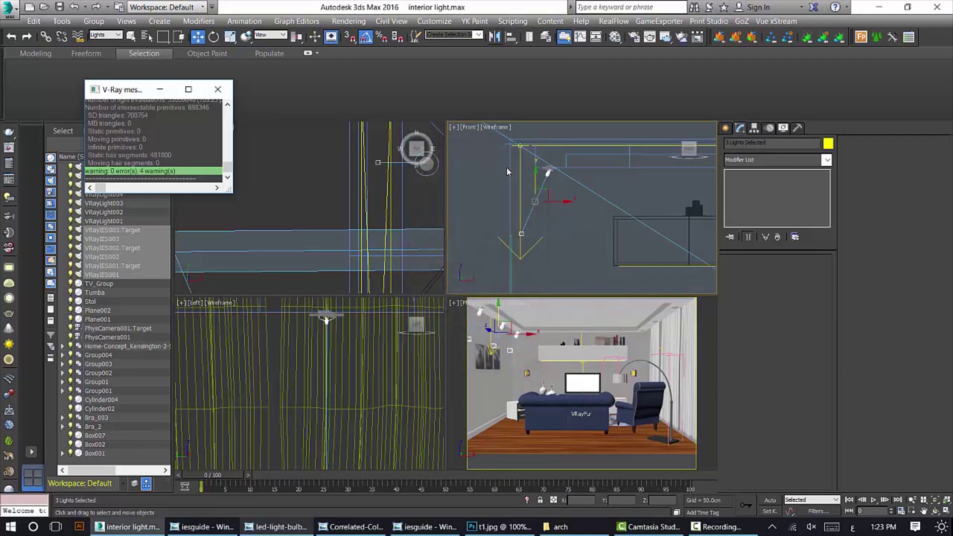
click(494, 37)
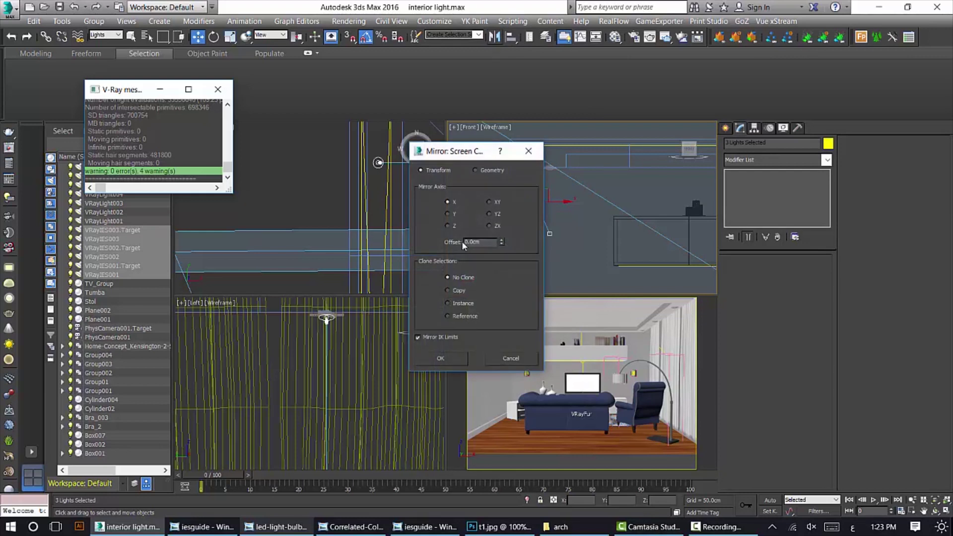
click(449, 303)
click(442, 357)
drag(649, 201, 662, 211)
middle_drag(662, 212, 558, 212)
drag(561, 209, 631, 227)
Render the scene again from the camera view with Shift+Q
scroll(615, 205, up, 2)
scroll(599, 192, up, 2)
right_click(640, 336)
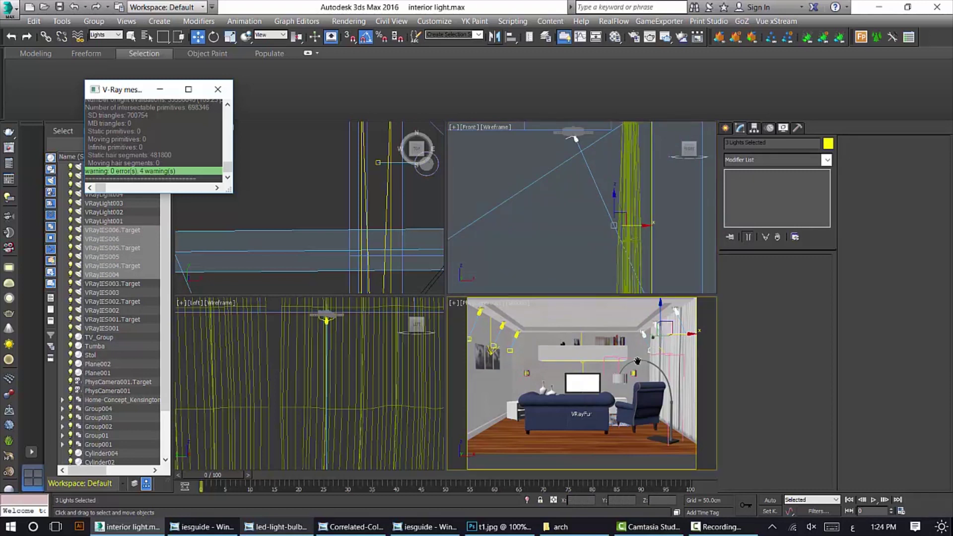
key(shift+q)
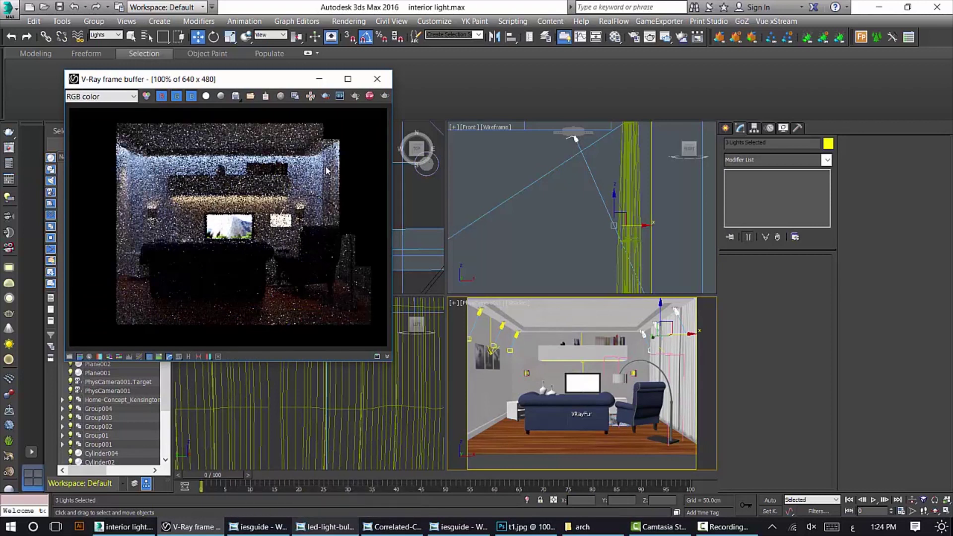
Open the frame buffer's colour correction controls and enable Exposure
scroll(339, 141, up, 1)
scroll(341, 137, down, 1)
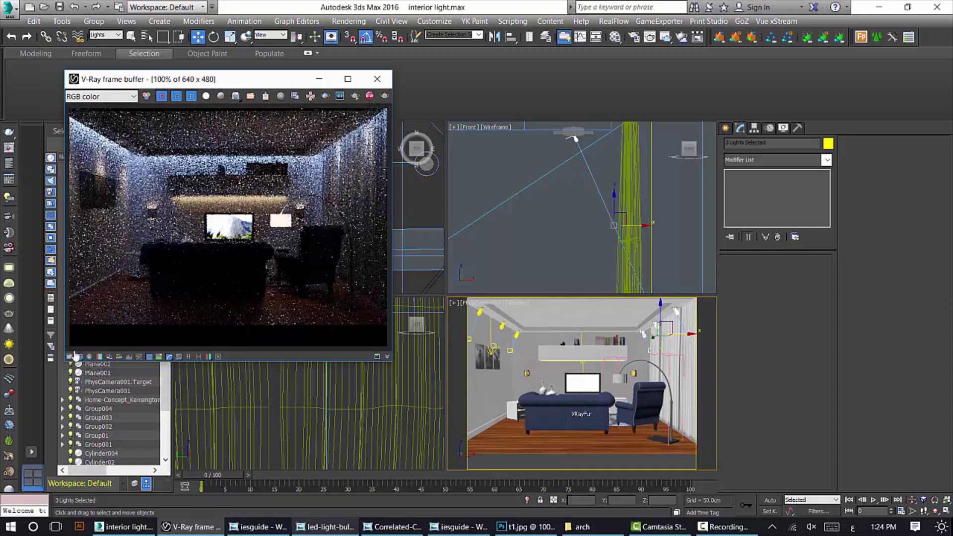
click(74, 356)
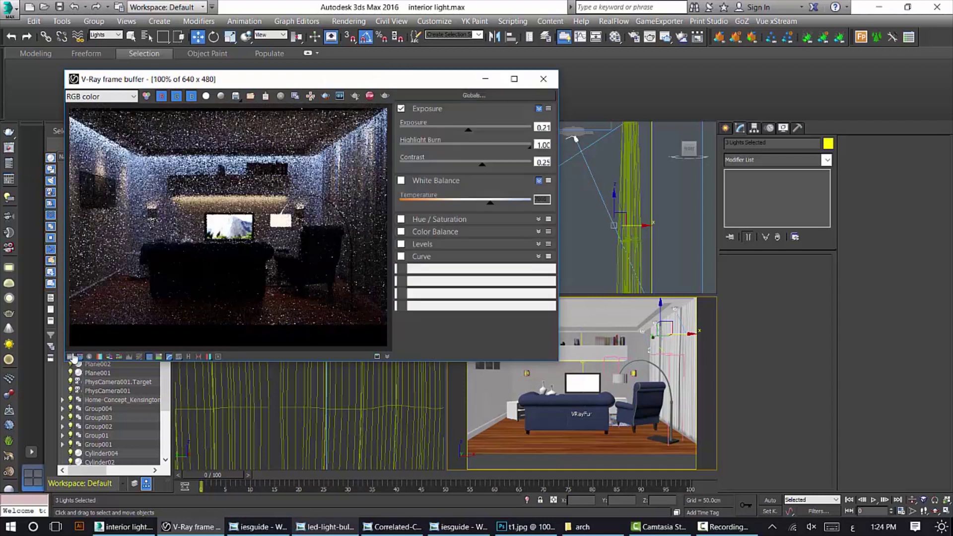
click(409, 109)
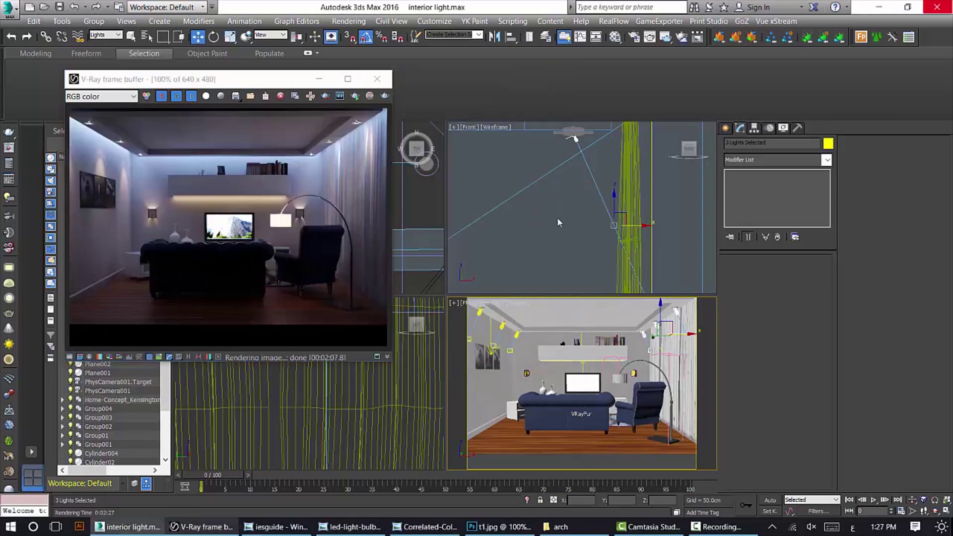
click(347, 79)
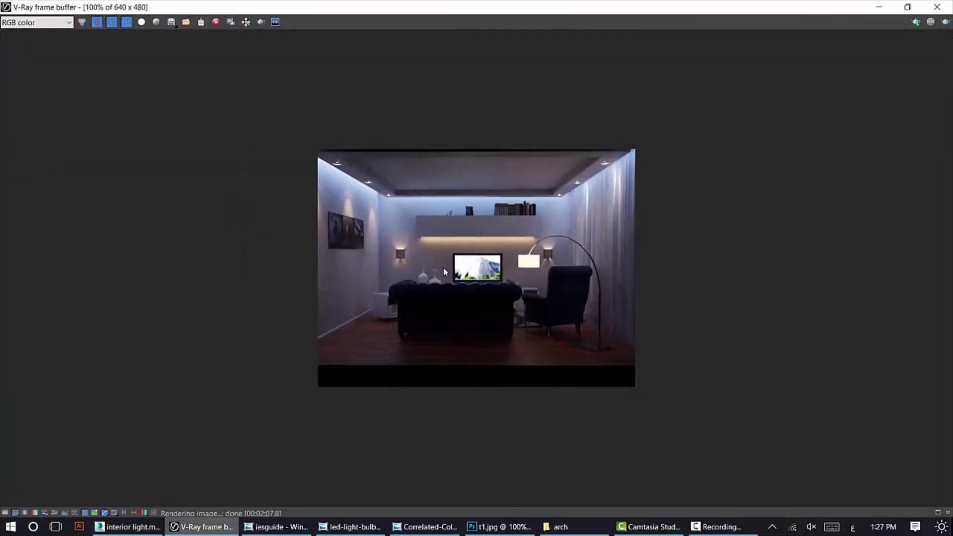
scroll(470, 305, up, 1)
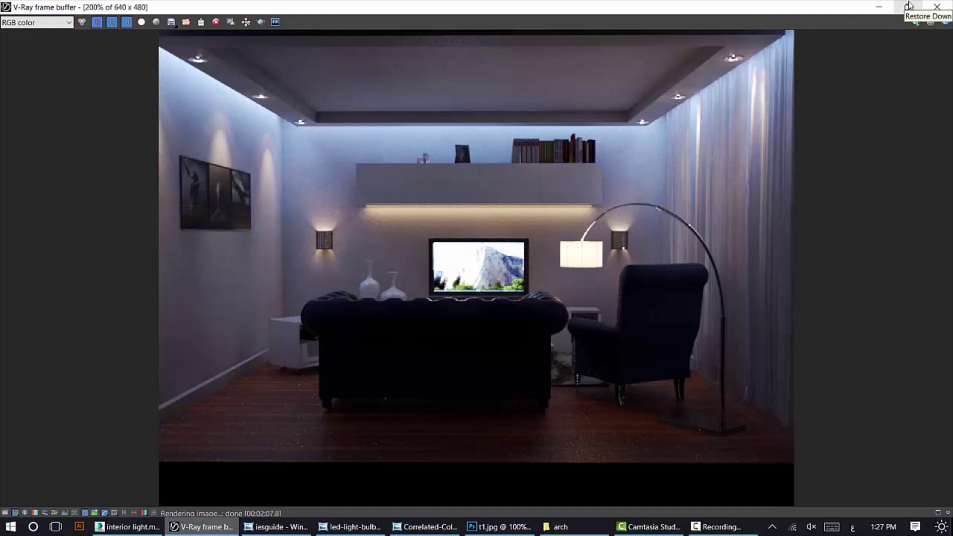
scroll(694, 200, up, 1)
scroll(693, 200, down, 1)
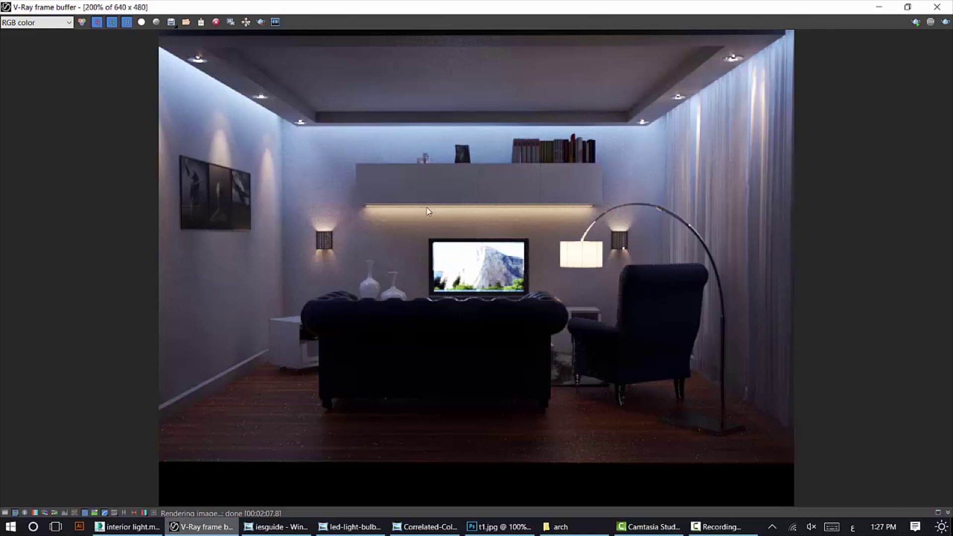
click(908, 7)
scroll(225, 255, down, 1)
scroll(237, 230, up, 1)
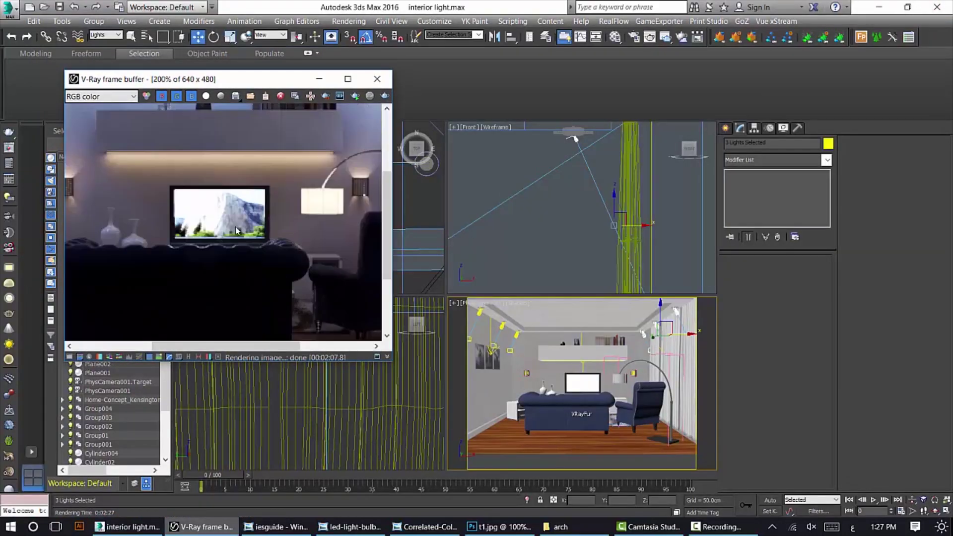
scroll(237, 230, up, 2)
scroll(234, 221, down, 1)
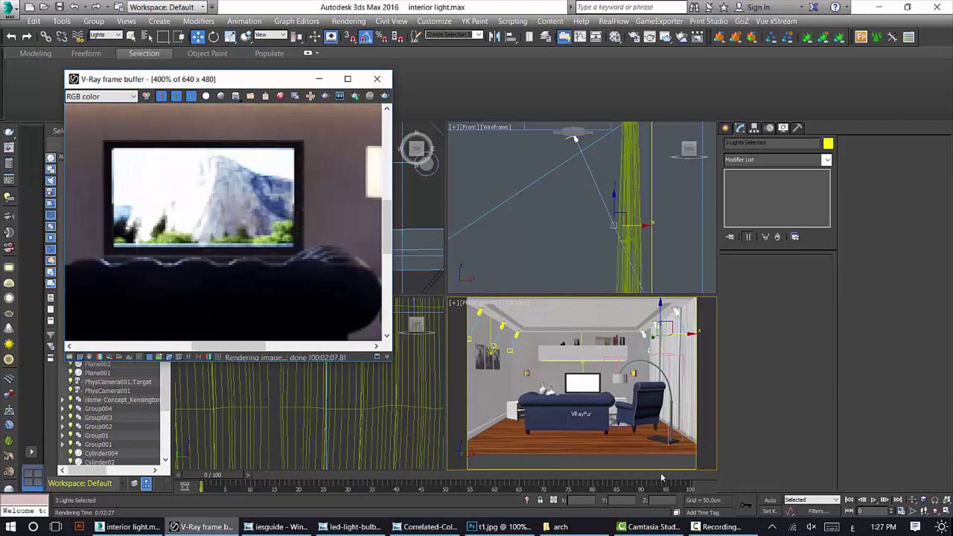
click(585, 387)
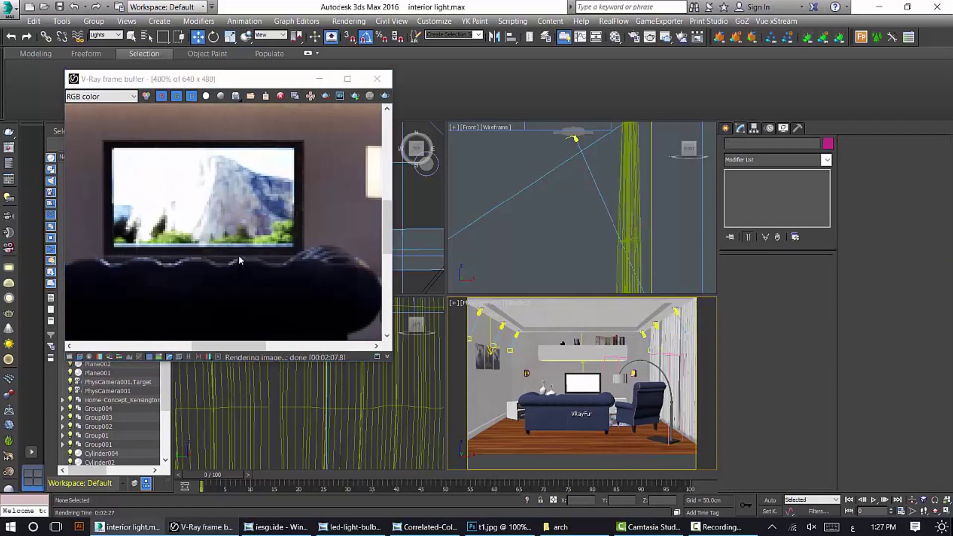
scroll(238, 255, down, 1)
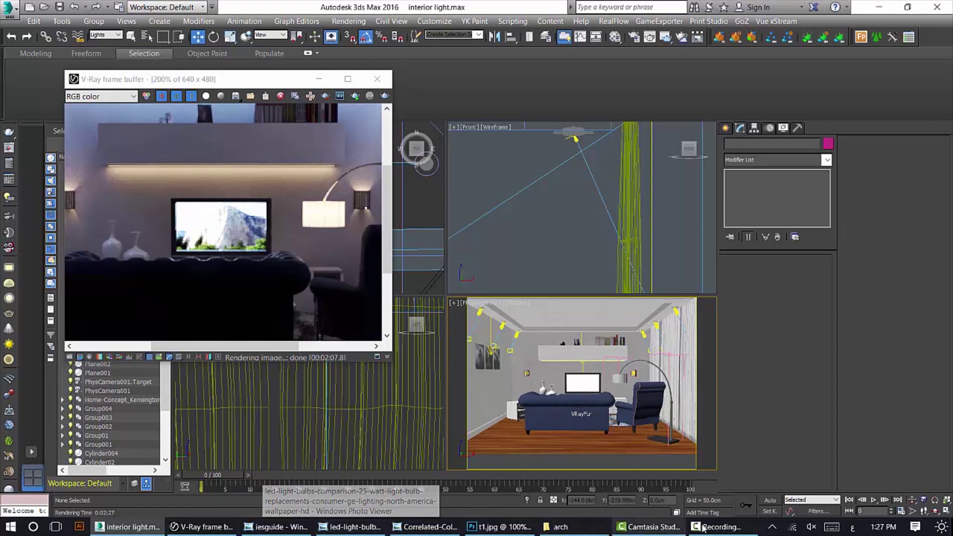
View the colour-temperature chart from the arch image folder, then return to 3ds Max with selection filter All
click(562, 534)
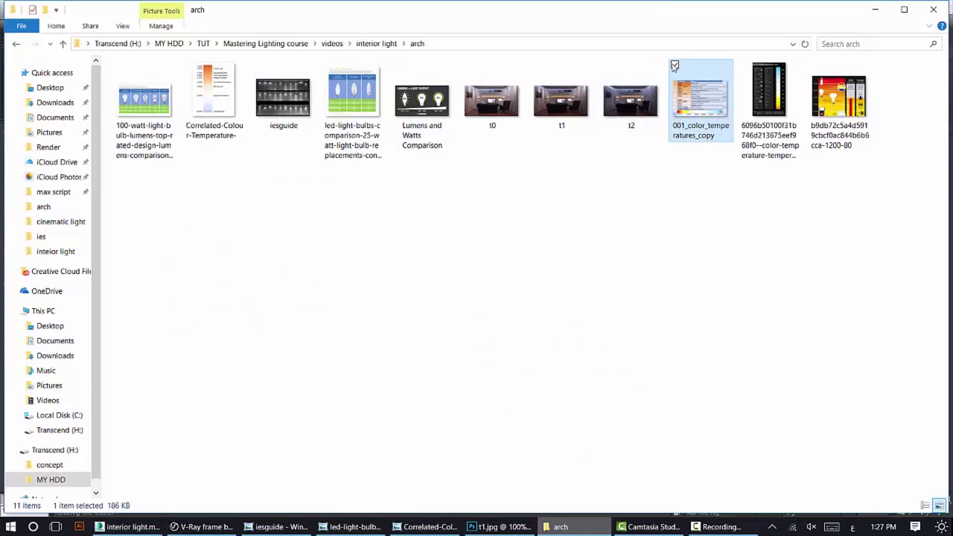
double_click(701, 94)
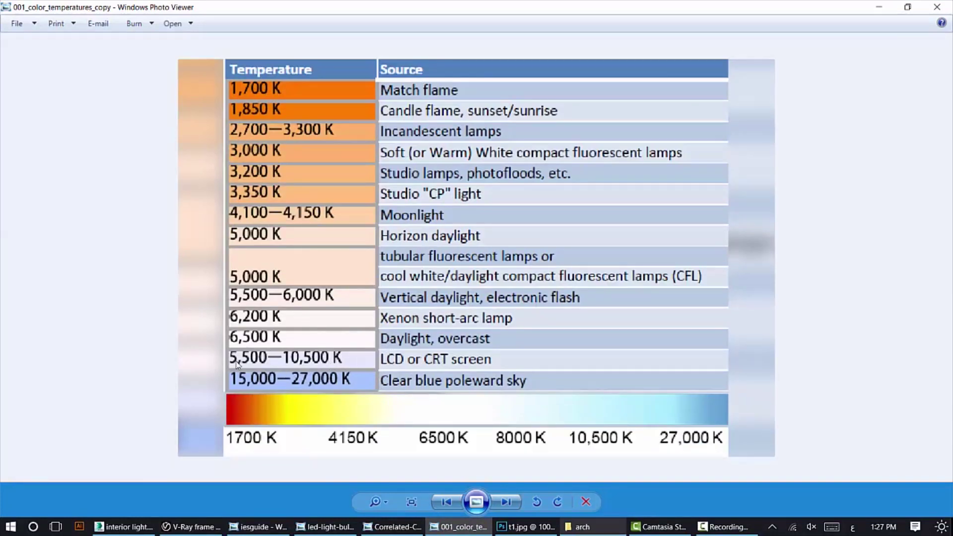
click(459, 527)
click(194, 527)
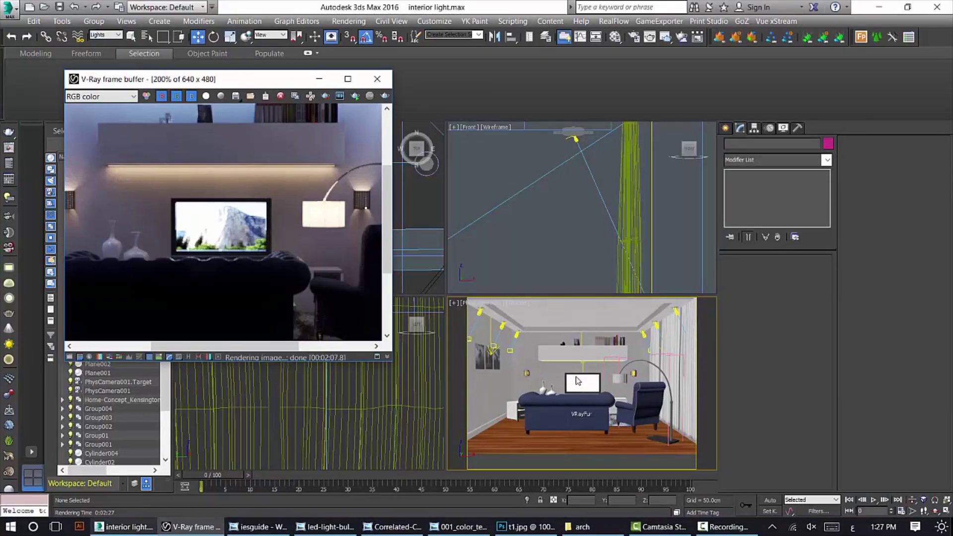
click(110, 35)
click(99, 41)
Select the TV group and isolate it in the viewports
click(576, 384)
right_click(571, 324)
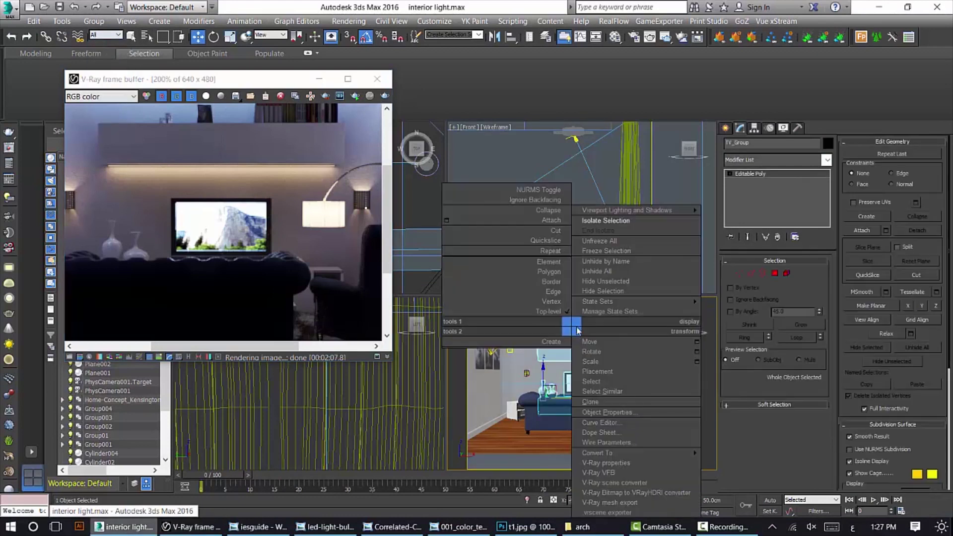
click(611, 209)
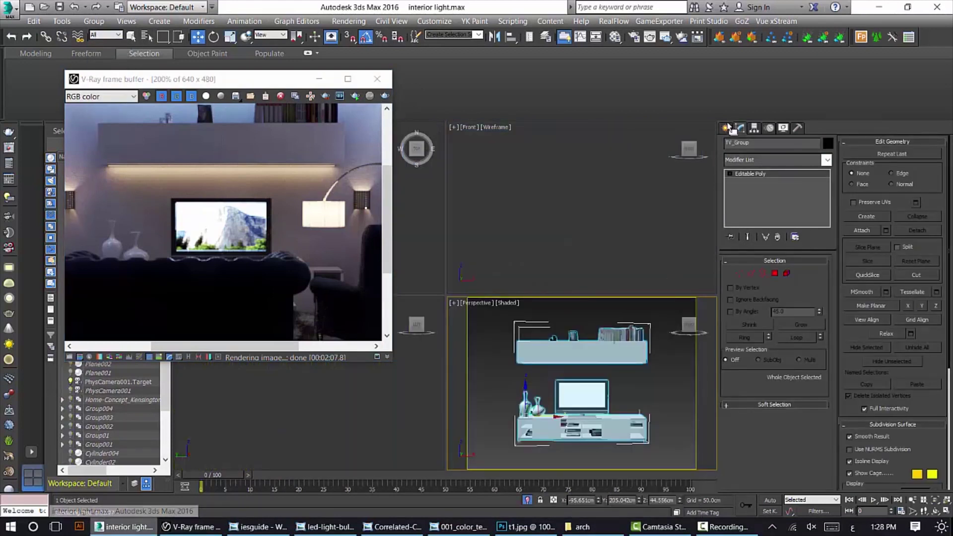
Draw an AutoGrid V-Ray plane light, about 45 × 24 cm, across the TV screen
click(720, 36)
scroll(595, 388, up, 4)
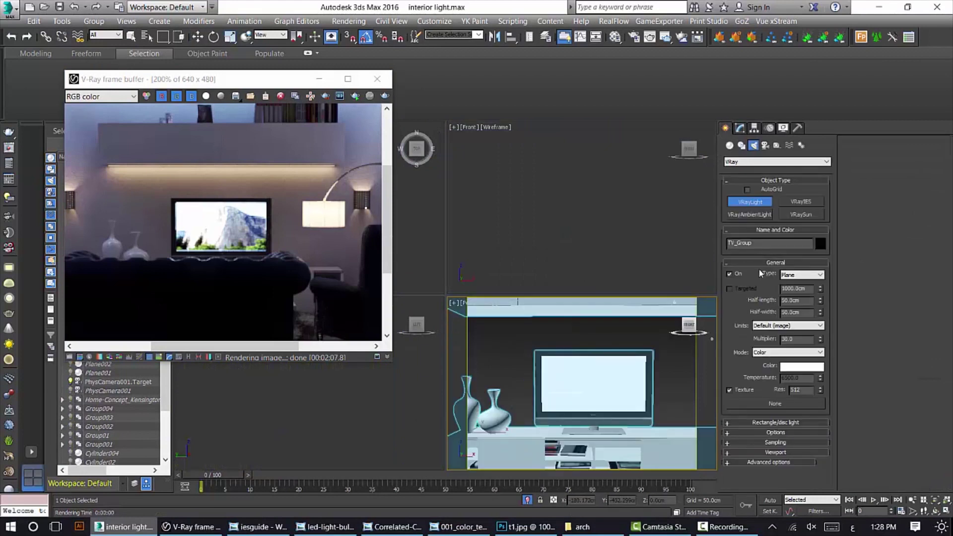
click(747, 189)
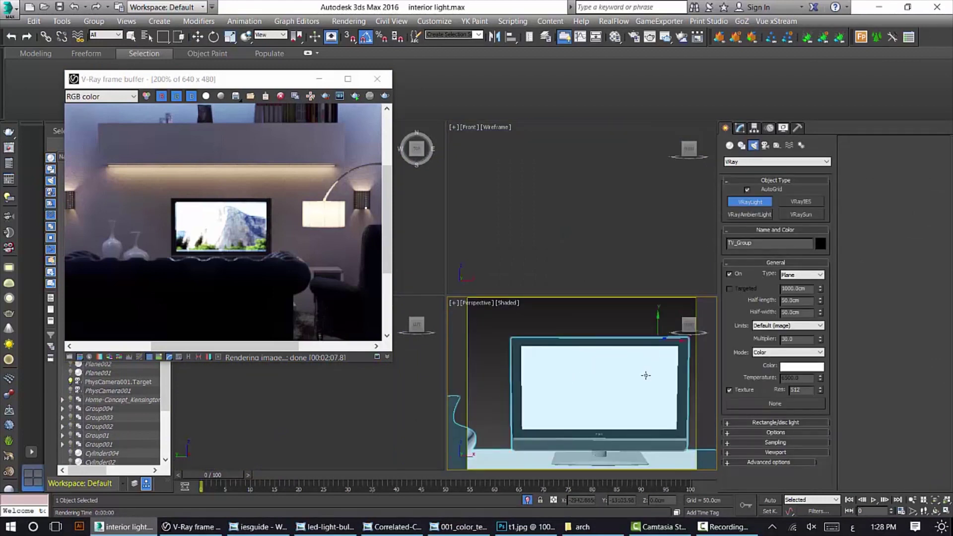
mouse_move(680, 346)
mouse_down()
mouse_move(638, 390)
mouse_move(521, 430)
mouse_up()
key(F3)
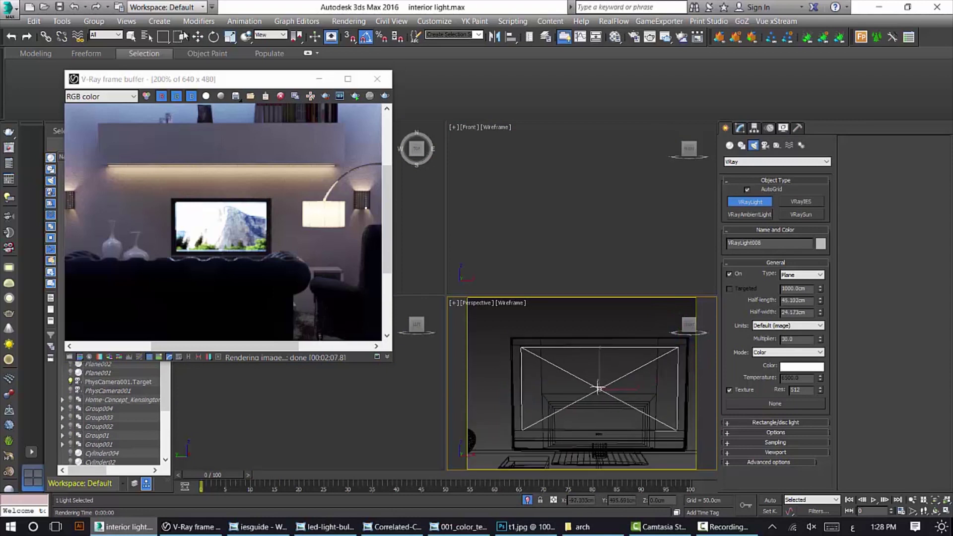
click(197, 38)
key(F3)
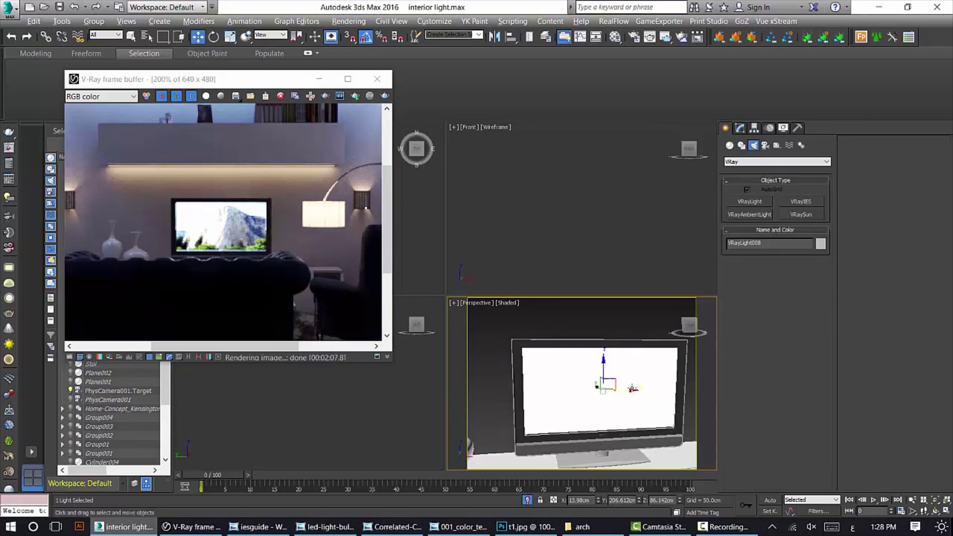
mouse_move(645, 401)
alt+middle_down()
mouse_move(676, 420)
mouse_move(668, 422)
alt+middle_up()
key(F3)
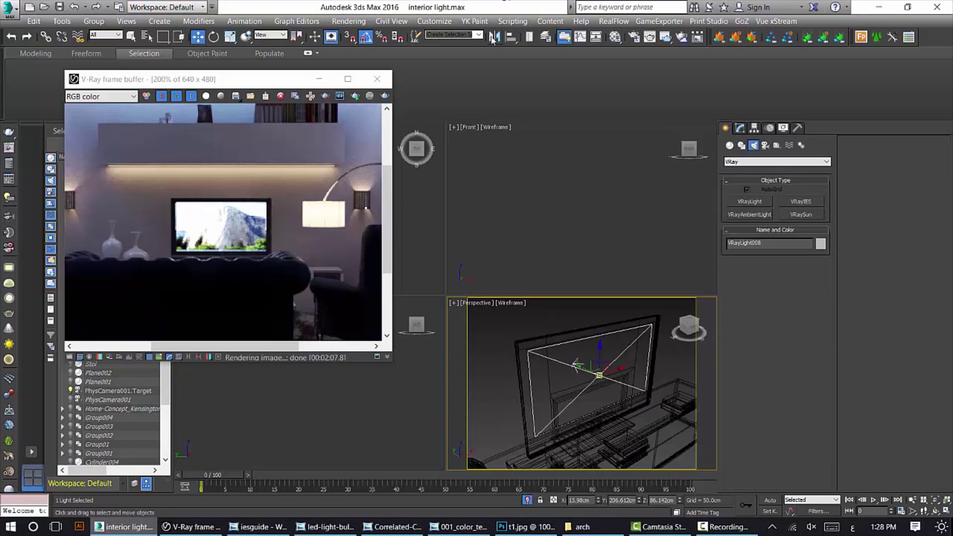
click(494, 38)
Mirror the TV light with No Clone and nudge it slightly along Y
click(448, 277)
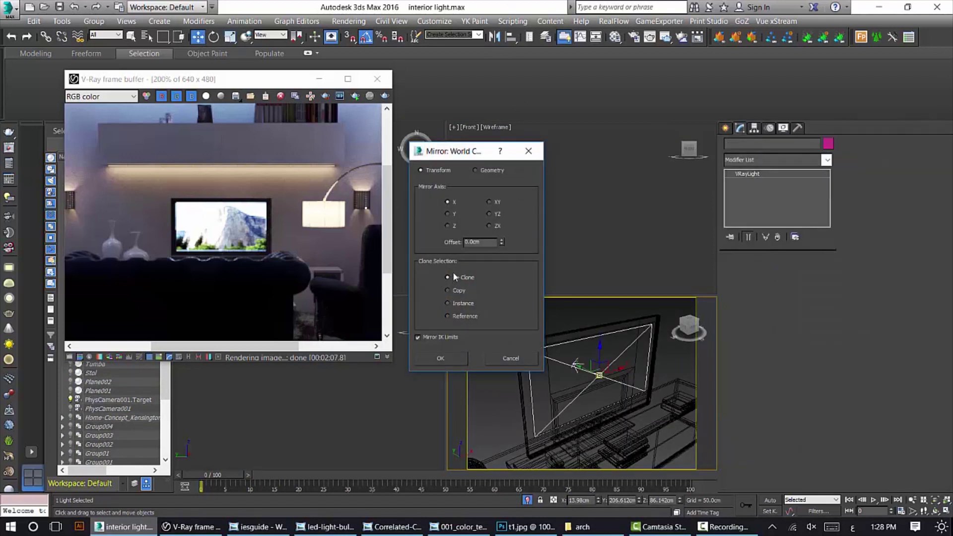
click(440, 358)
key(F3)
scroll(599, 381, up, 3)
key(F3)
drag(584, 362, 584, 363)
key(F3)
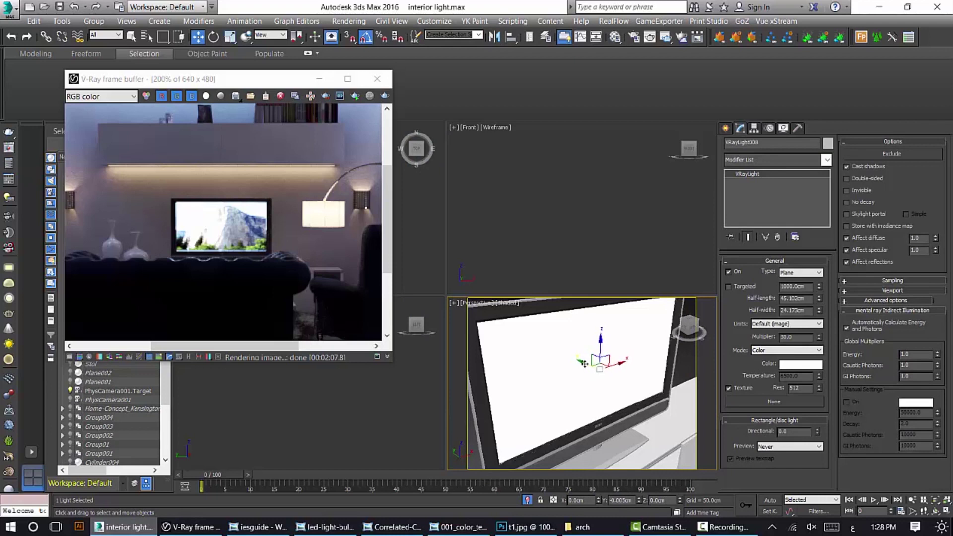
drag(584, 364, 585, 364)
Switch the light's colour mode to Temperature, checking values against the colour-temperature chart
click(774, 323)
click(746, 325)
click(776, 349)
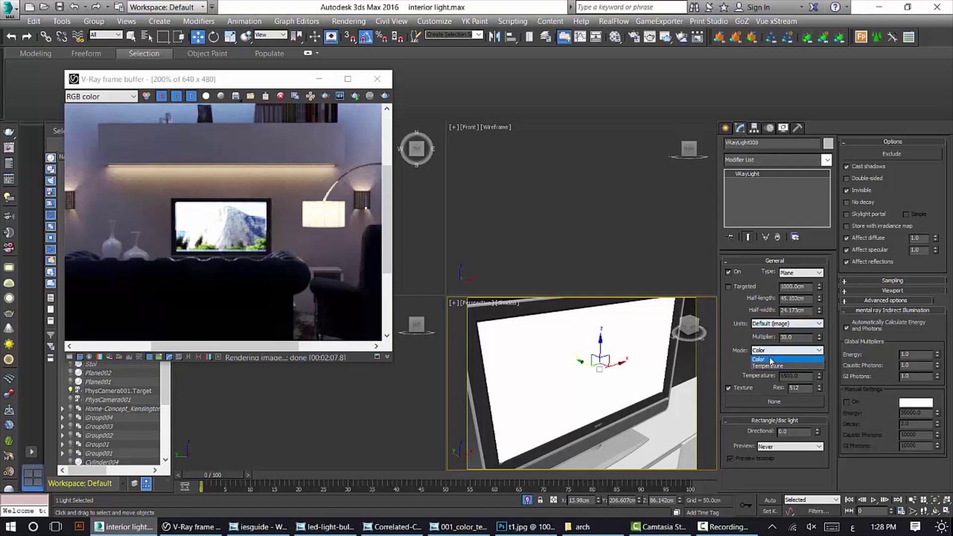
click(768, 365)
click(447, 527)
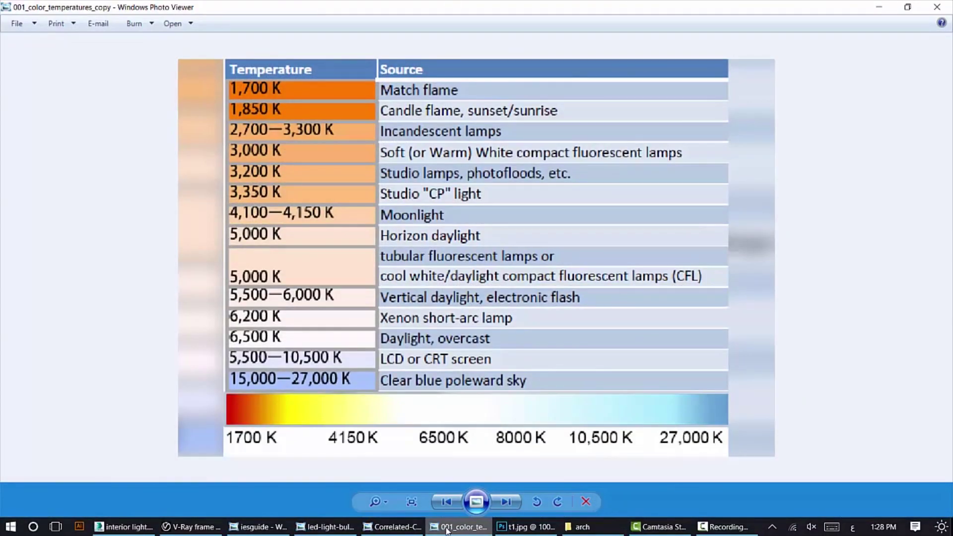
click(447, 530)
drag(803, 376, 766, 376)
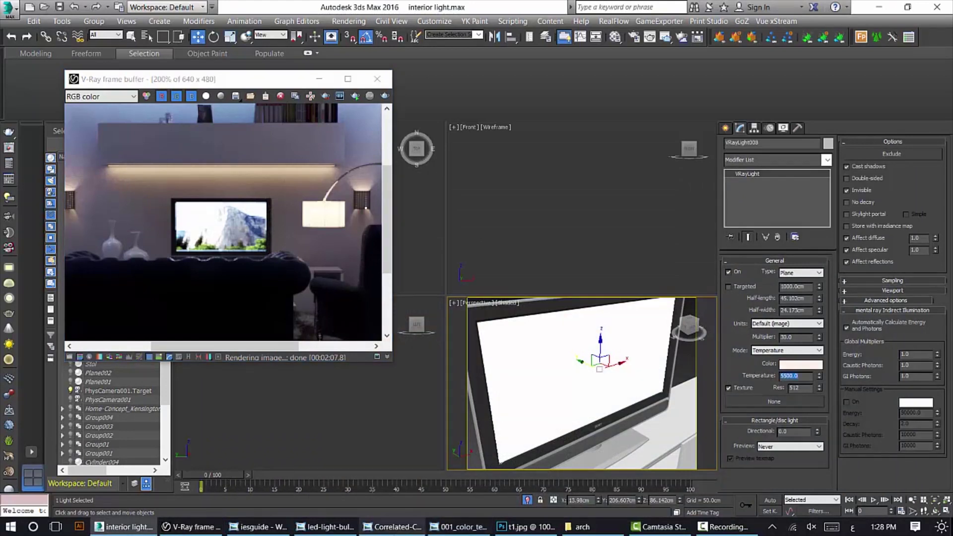
Enter 10500 as the TV light's temperature and cut its multiplier to 10
click(461, 528)
click(461, 527)
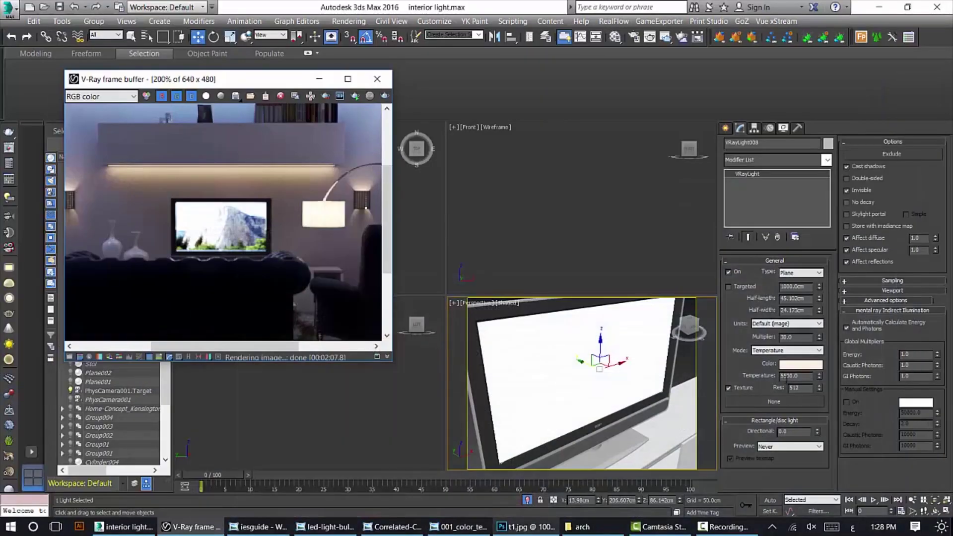
text(1)
text(00)
key(Return)
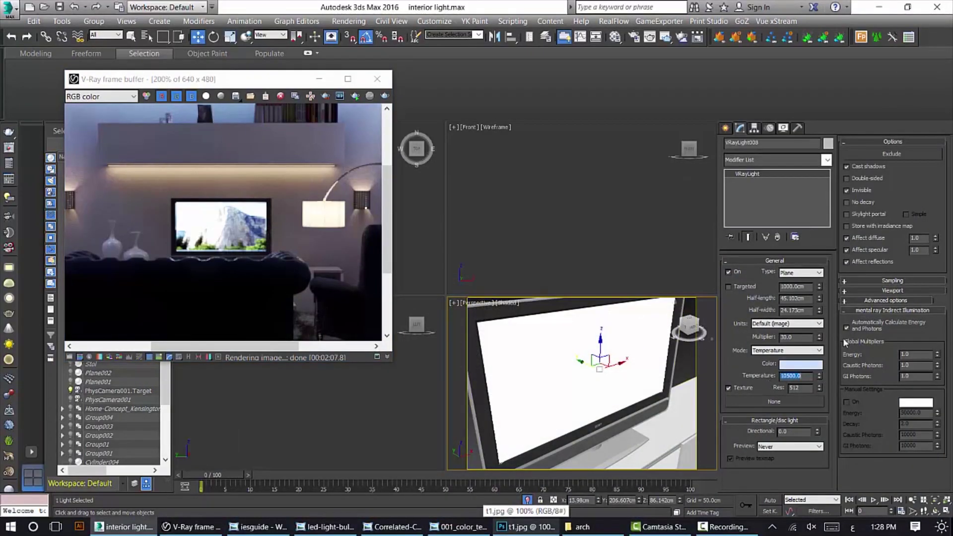
drag(801, 338, 775, 338)
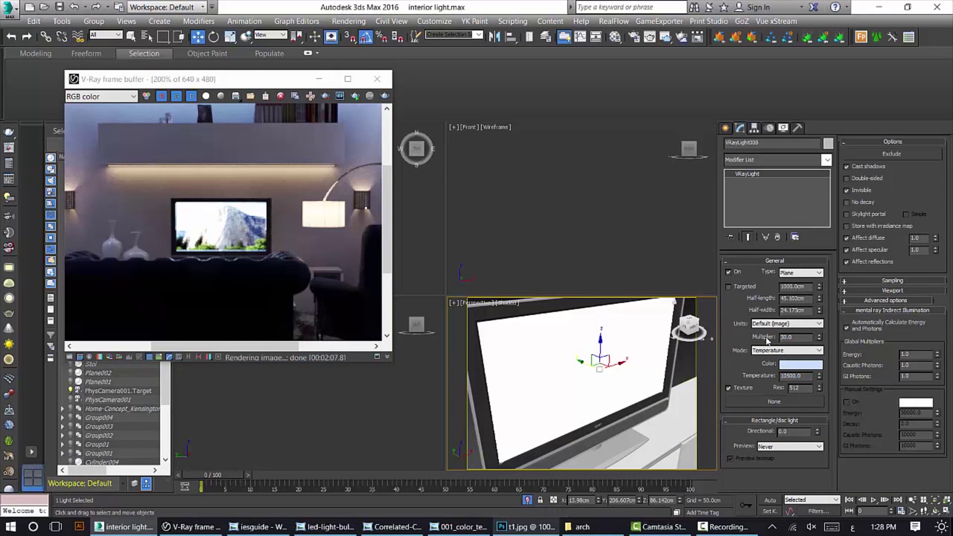
text(10)
click(654, 349)
Switch to the camera view and pick the TV group's material into the Material Editor
key(c)
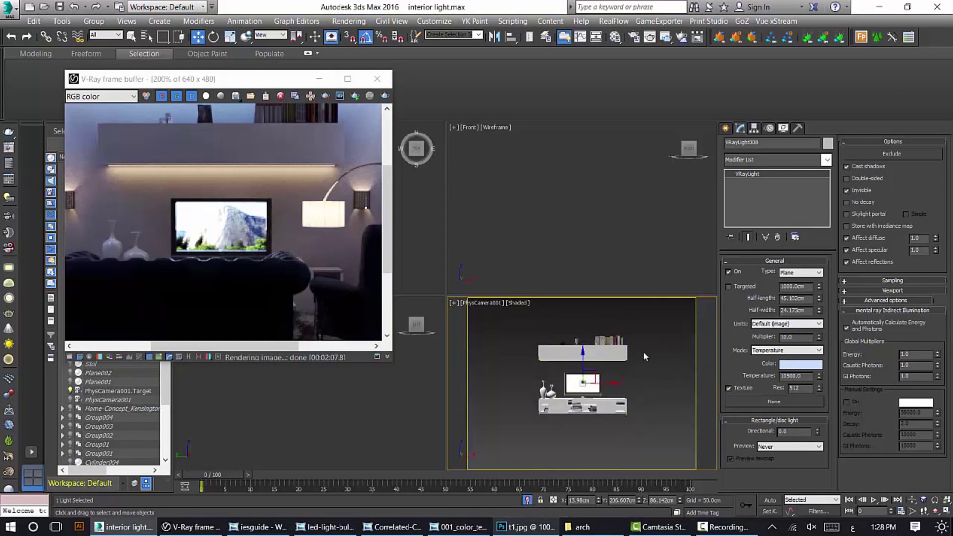
click(526, 500)
click(616, 37)
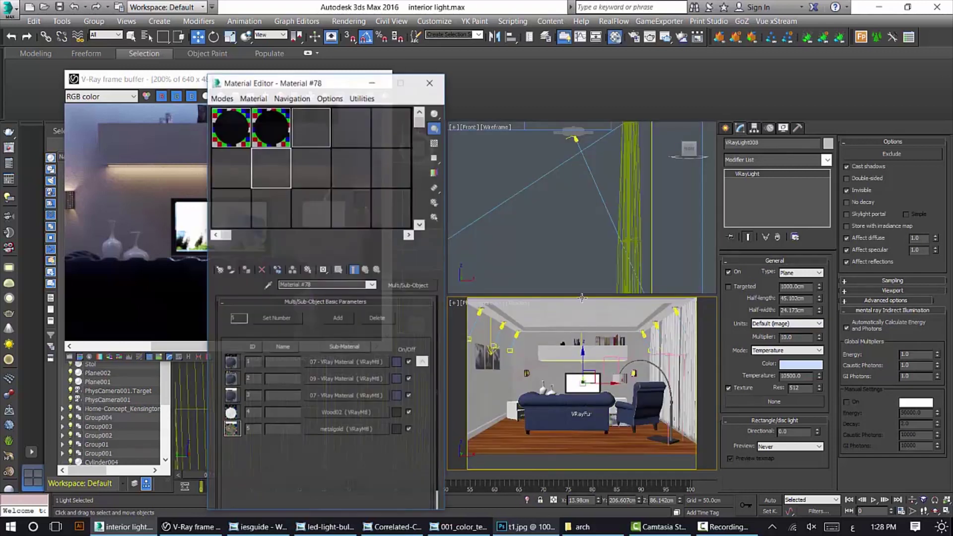
click(266, 285)
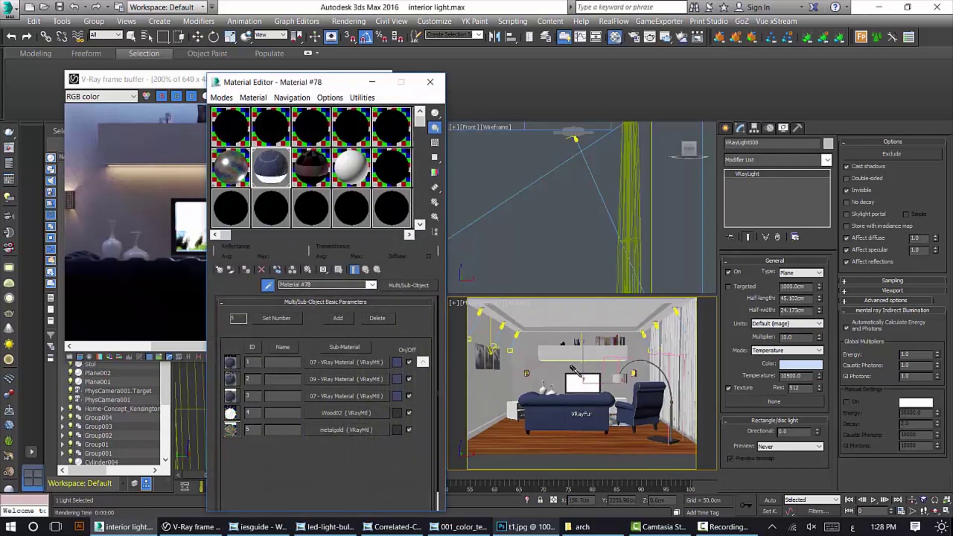
click(574, 378)
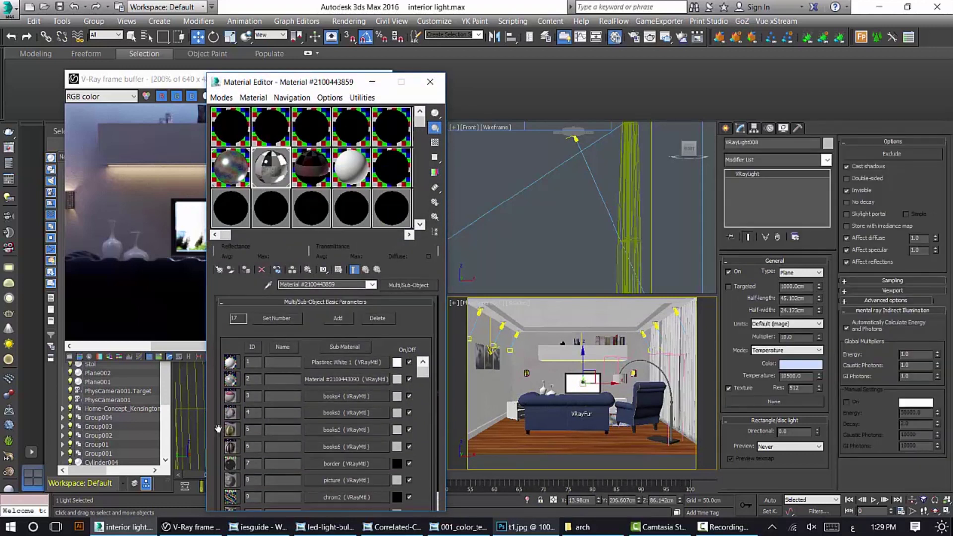
click(567, 377)
right_click(567, 377)
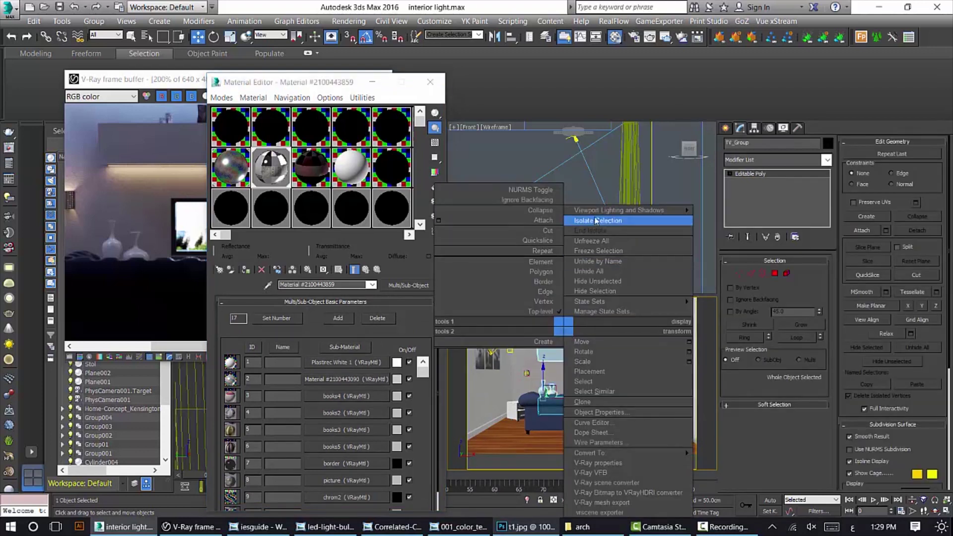
click(640, 217)
click(569, 375)
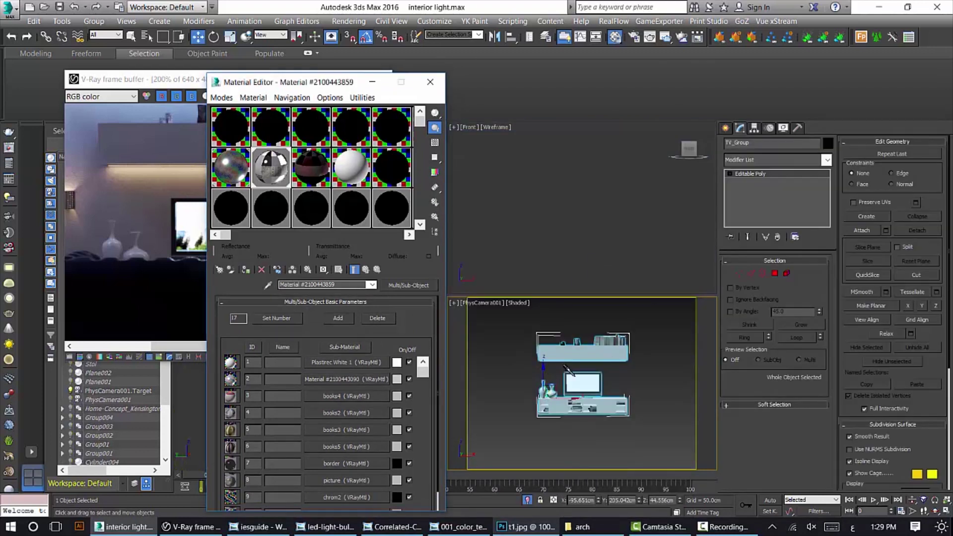
Open sub-material 17, the screen's VRayLightMtl, then end isolation and close the editor
click(361, 366)
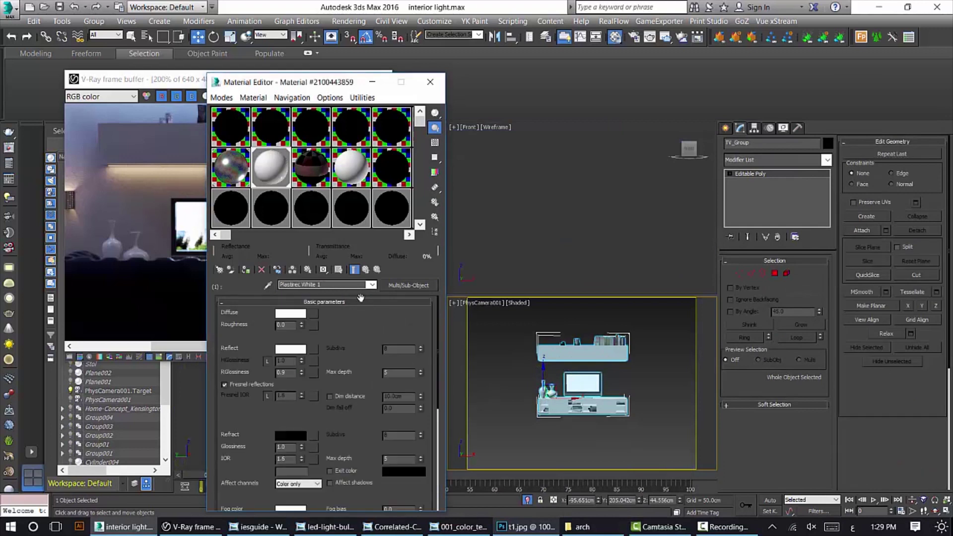
click(367, 270)
drag(423, 375, 427, 517)
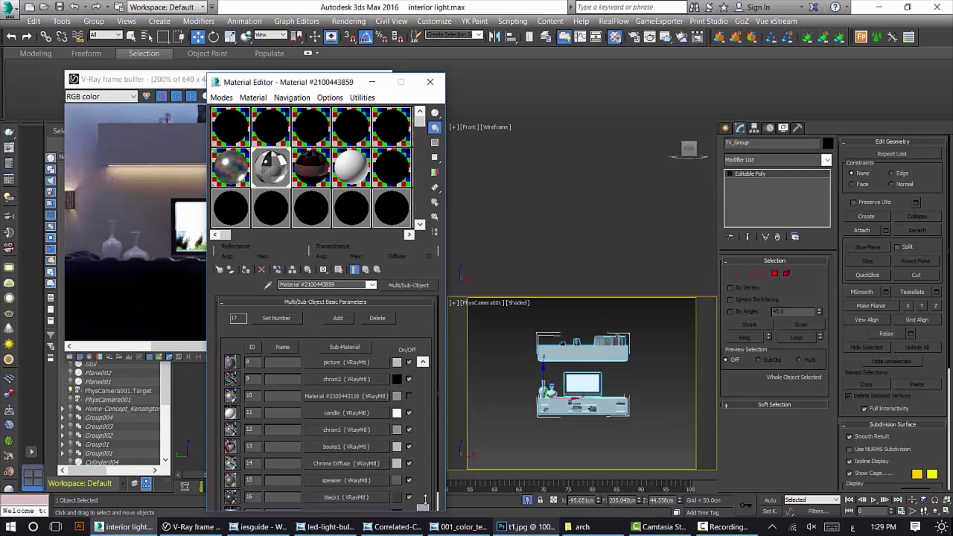
drag(279, 84, 281, 49)
click(340, 475)
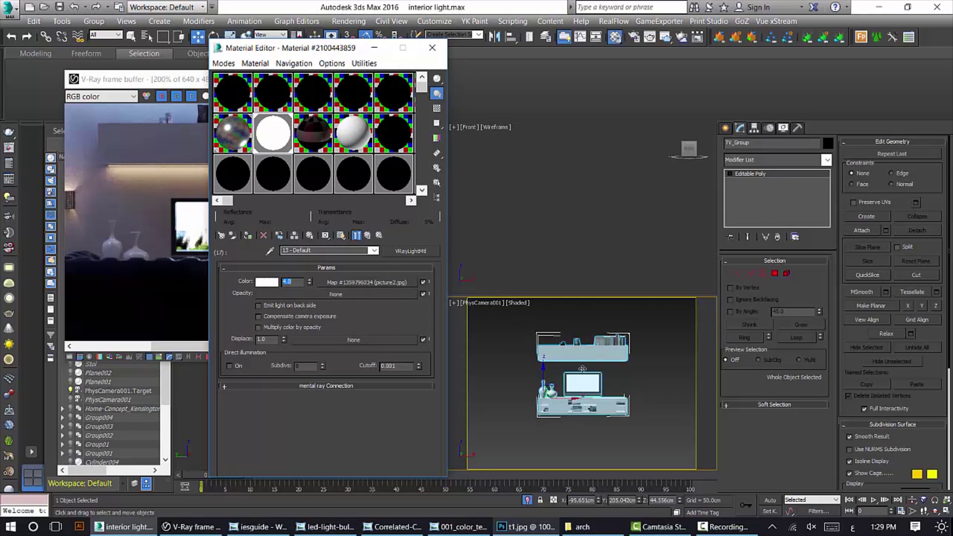
click(527, 500)
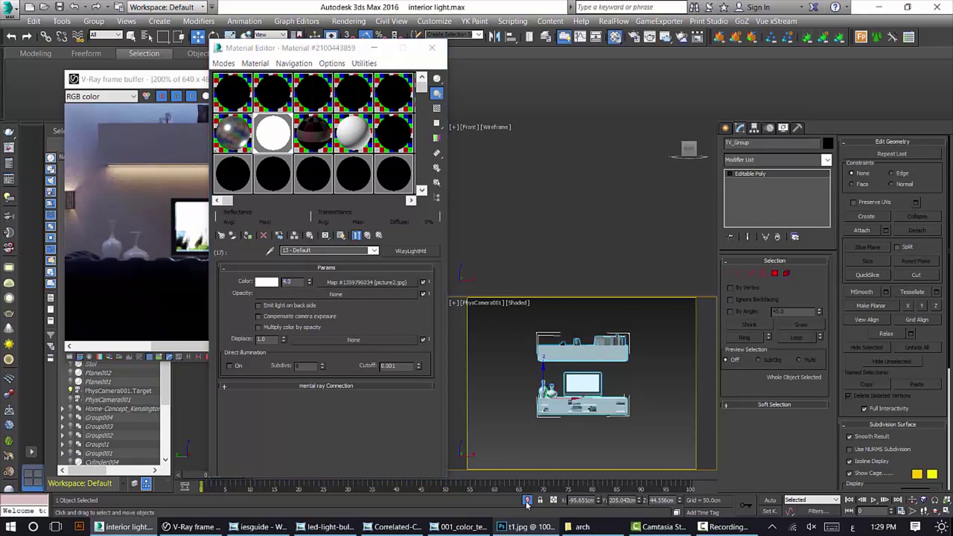
click(433, 47)
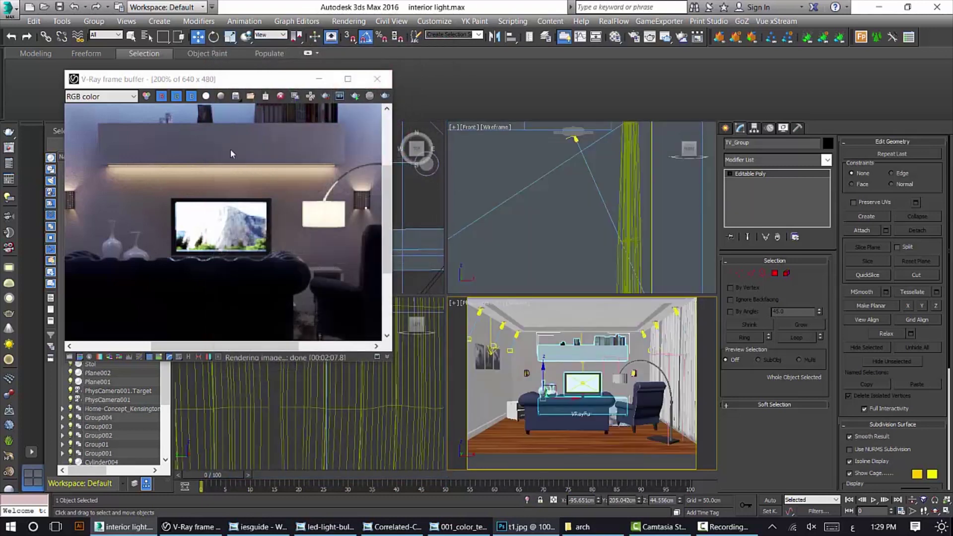
Region-render a box around the TV with Shift+Q and zoom in on the glowing screen
click(325, 97)
scroll(208, 195, down, 1)
drag(196, 205, 272, 264)
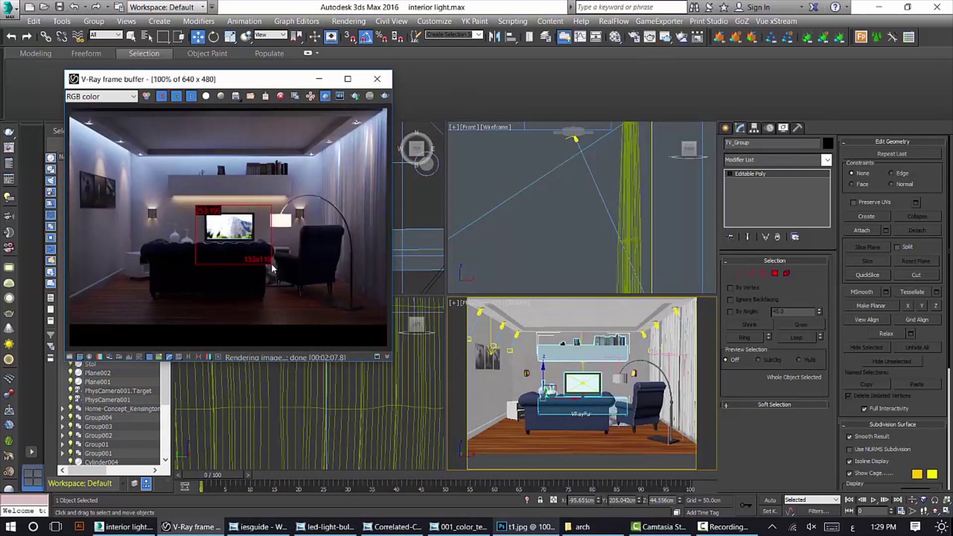
middle_click(649, 410)
key(shift+q)
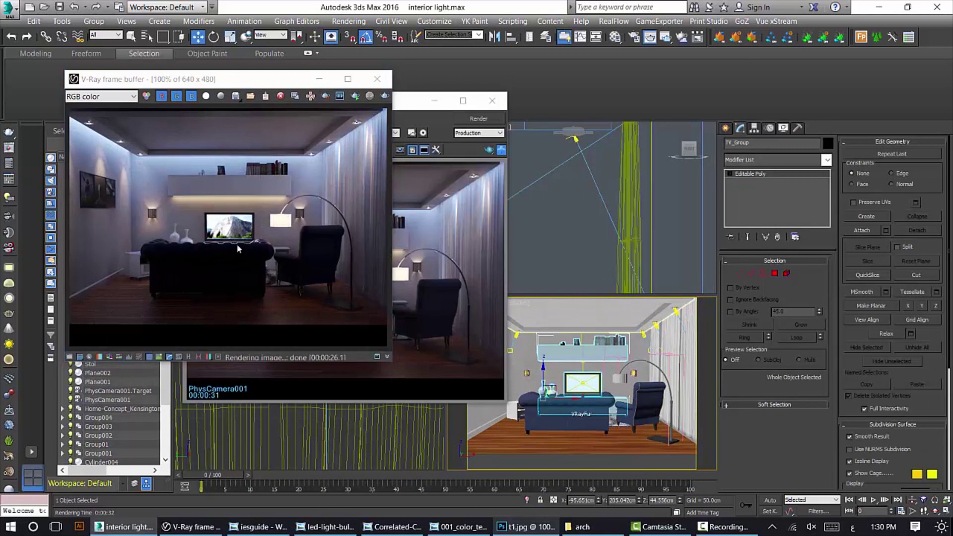
scroll(246, 242, up, 1)
scroll(304, 247, up, 1)
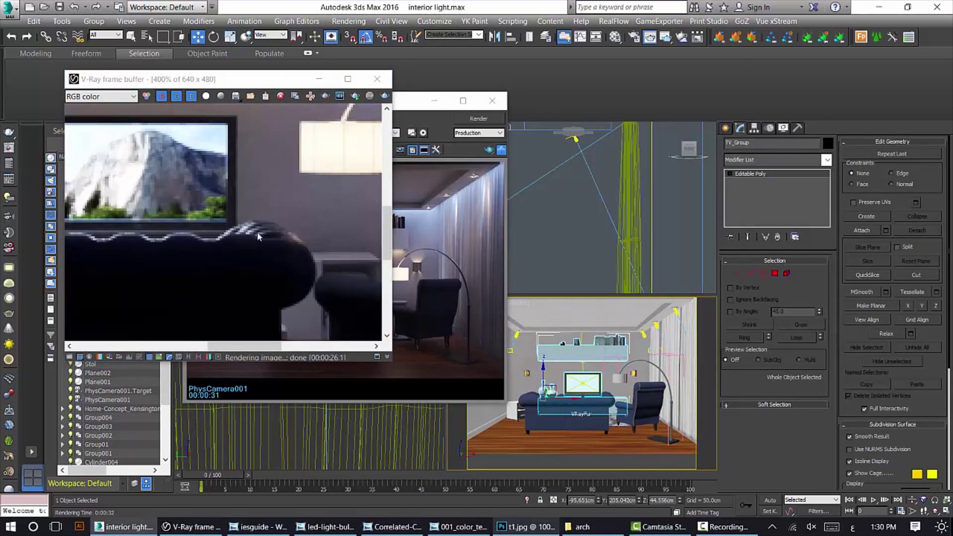
scroll(144, 238, down, 1)
scroll(195, 245, up, 1)
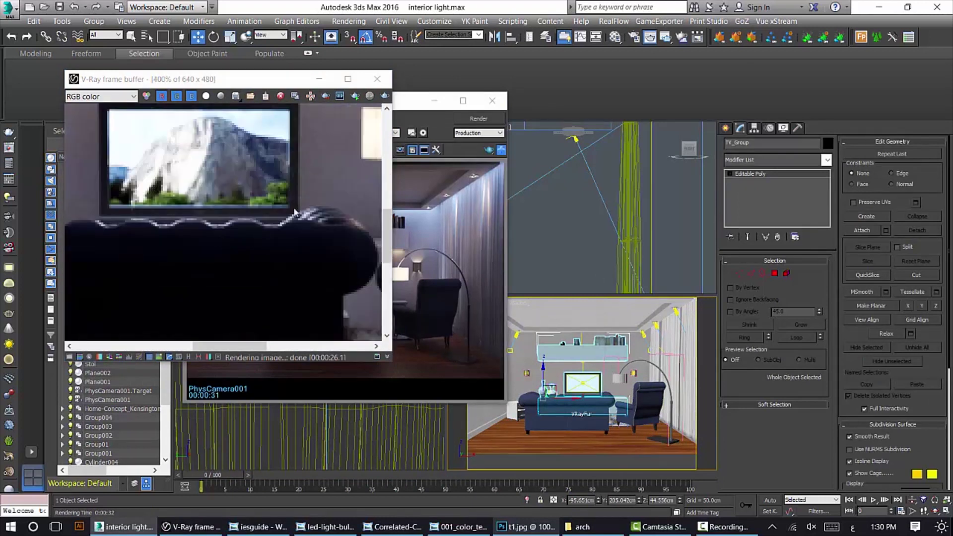
scroll(243, 192, down, 1)
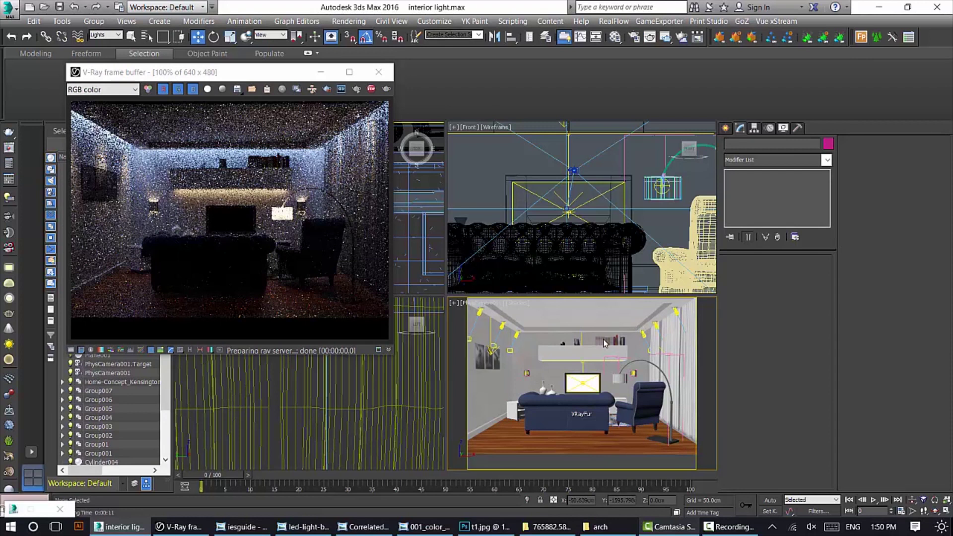
Set Render Setup to Production Rendering Mode and tick Sub-pixel mapping under V-Ray Color mapping
click(615, 37)
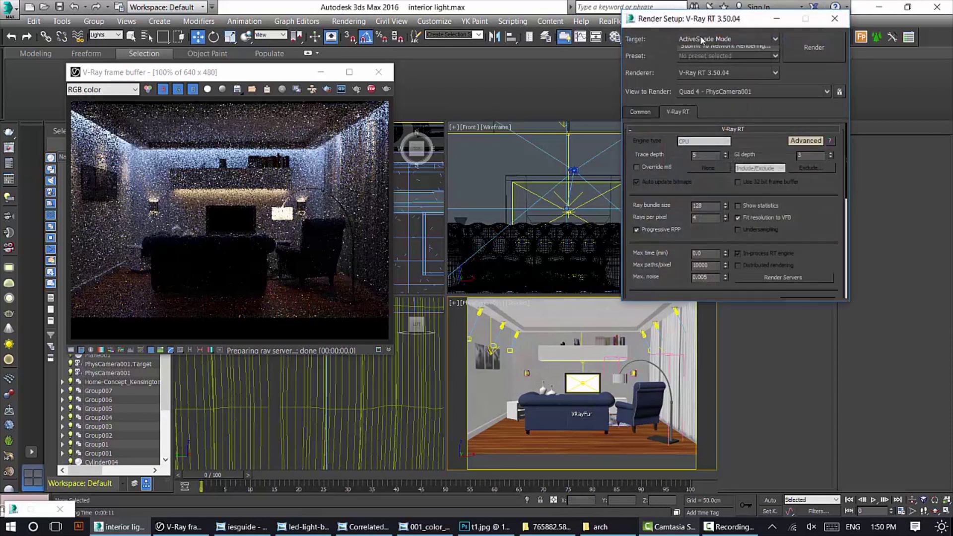
click(705, 50)
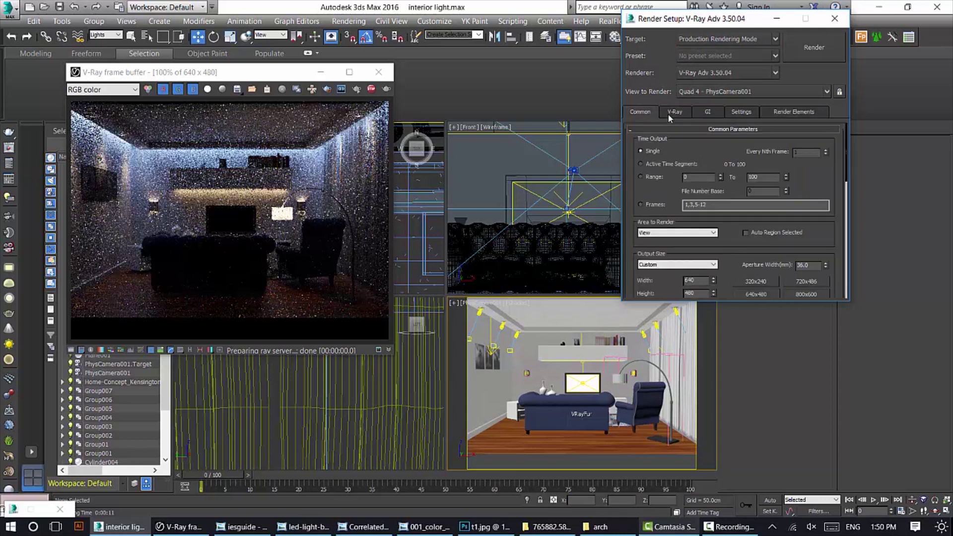
click(669, 112)
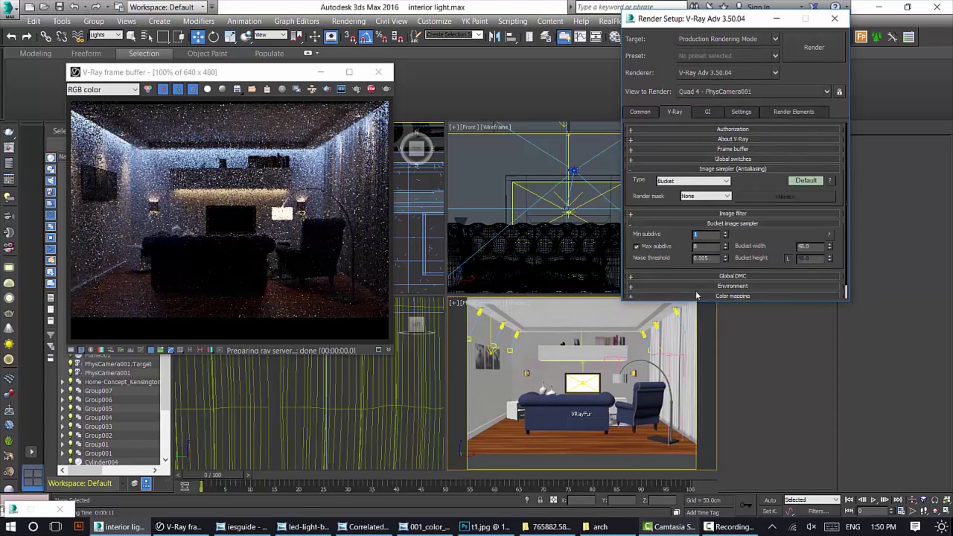
scroll(724, 290, down, 1)
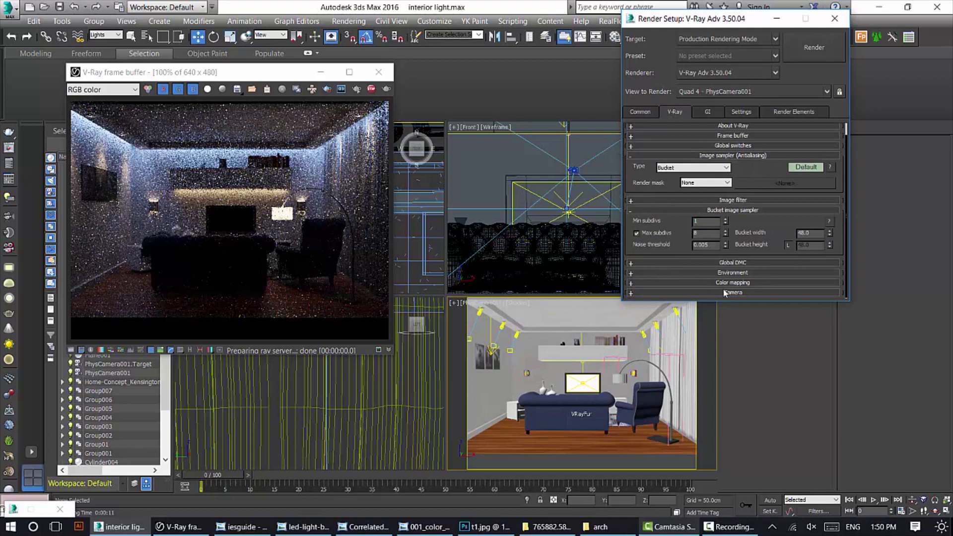
click(716, 283)
scroll(654, 257, down, 1)
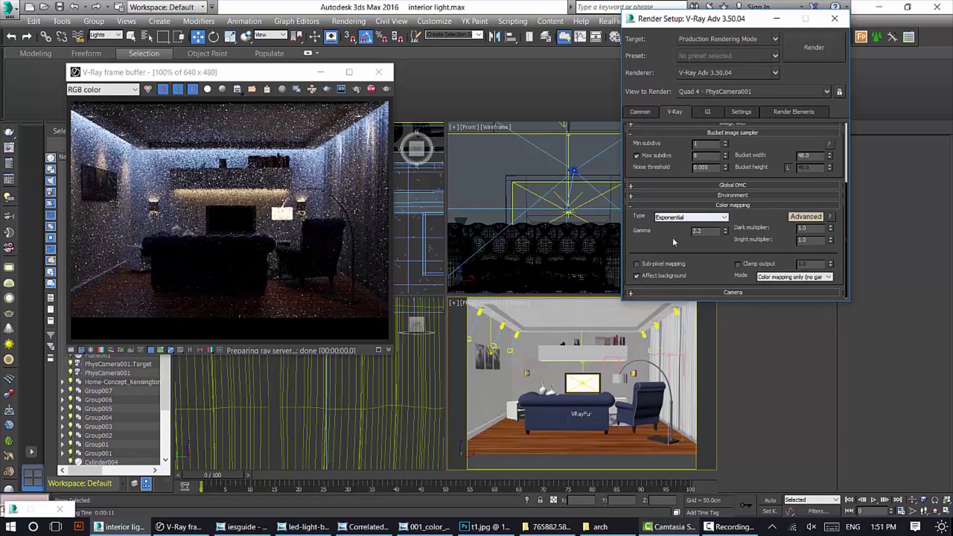
click(644, 264)
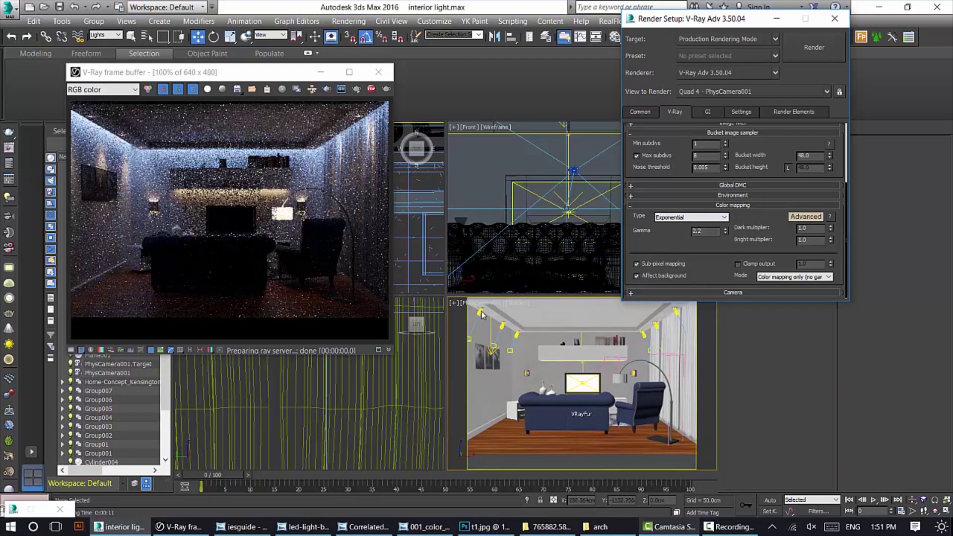
scroll(362, 138, up, 3)
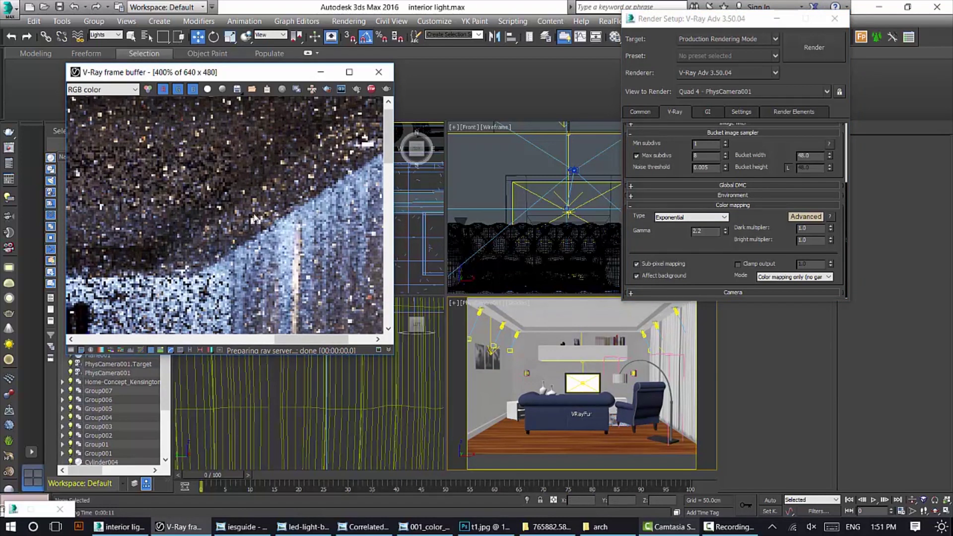
Zoom in and out of the V-Ray frame buffer to study the render's grain
scroll(256, 219, down, 1)
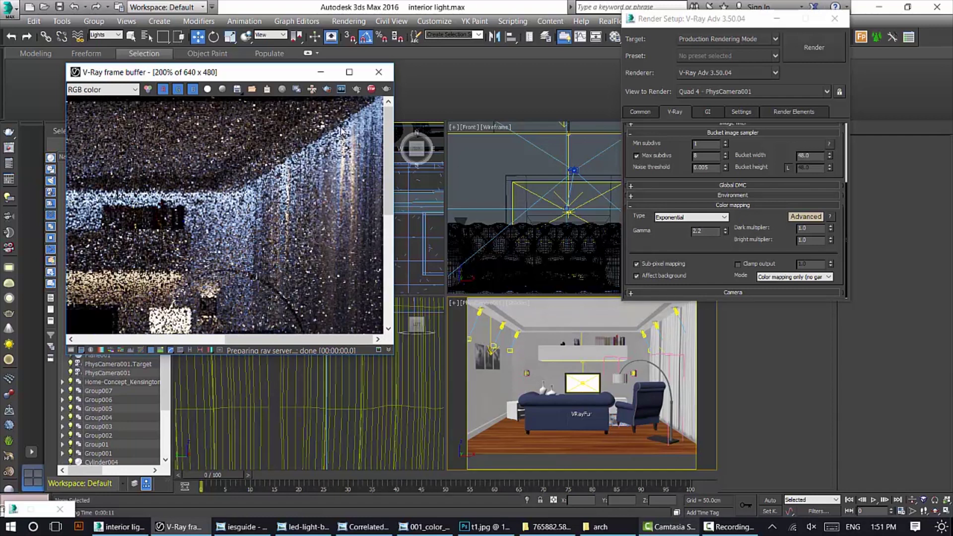
scroll(258, 138, up, 2)
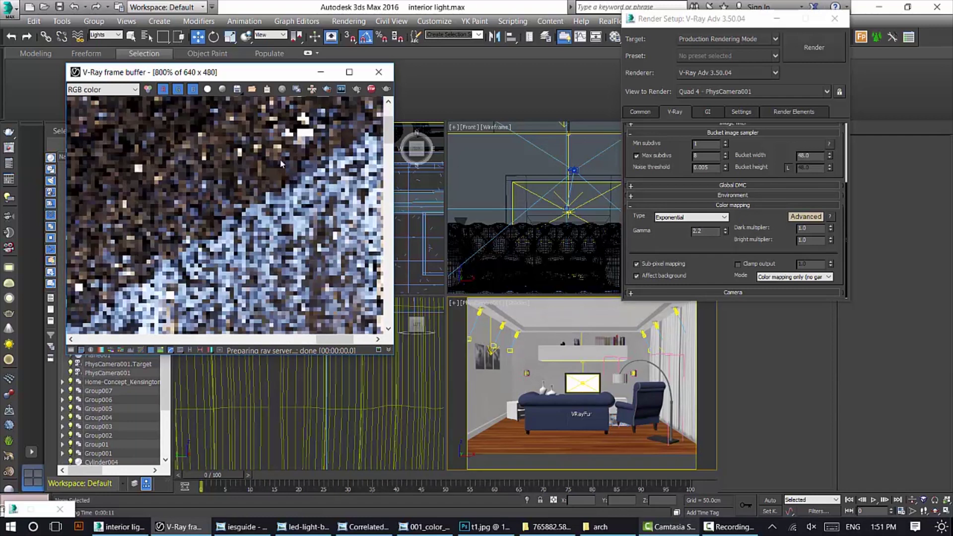
scroll(281, 162, up, 1)
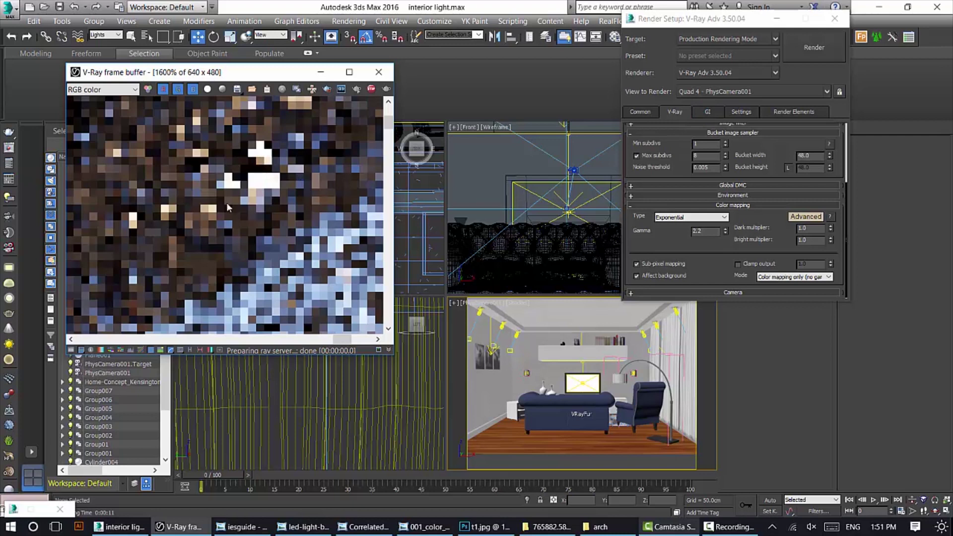
scroll(258, 169, down, 1)
scroll(268, 170, up, 1)
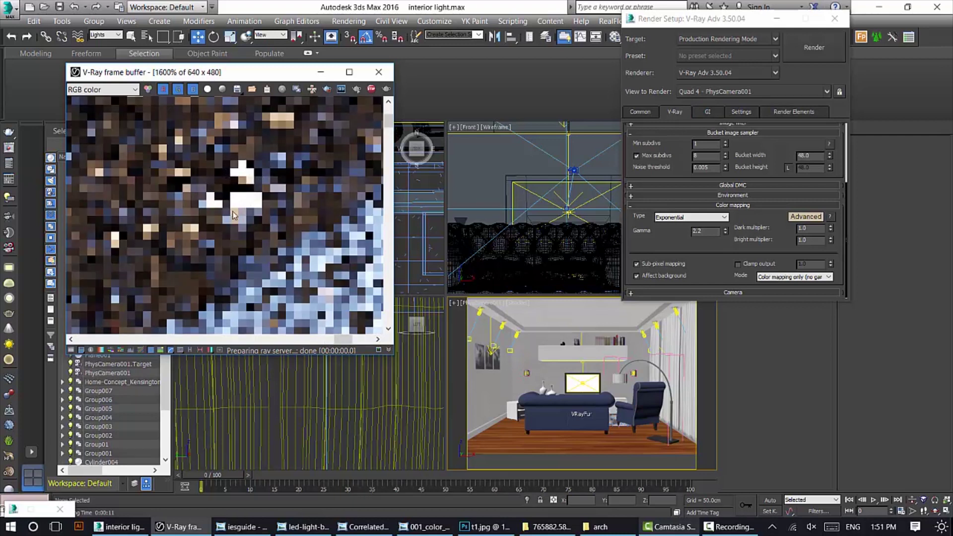
scroll(233, 214, down, 1)
scroll(237, 203, up, 1)
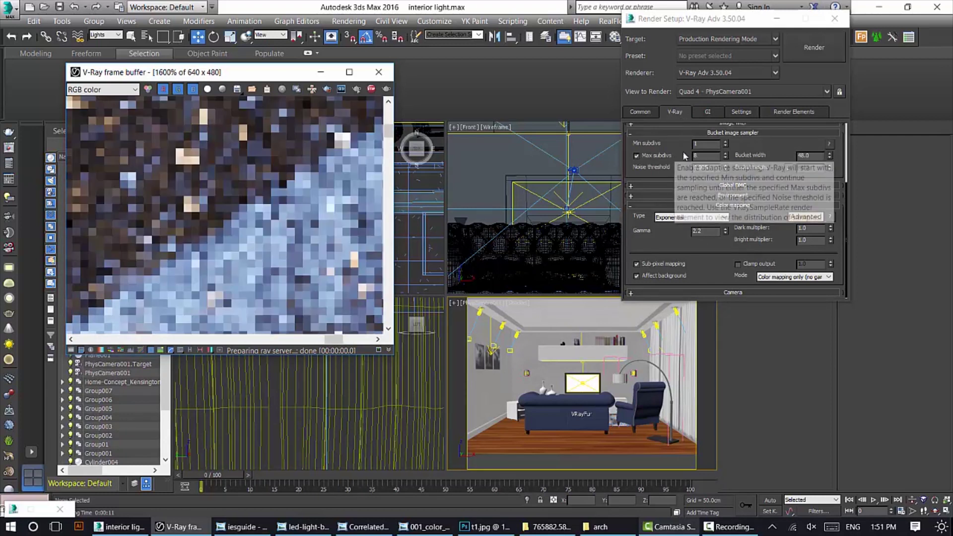
scroll(272, 144, down, 2)
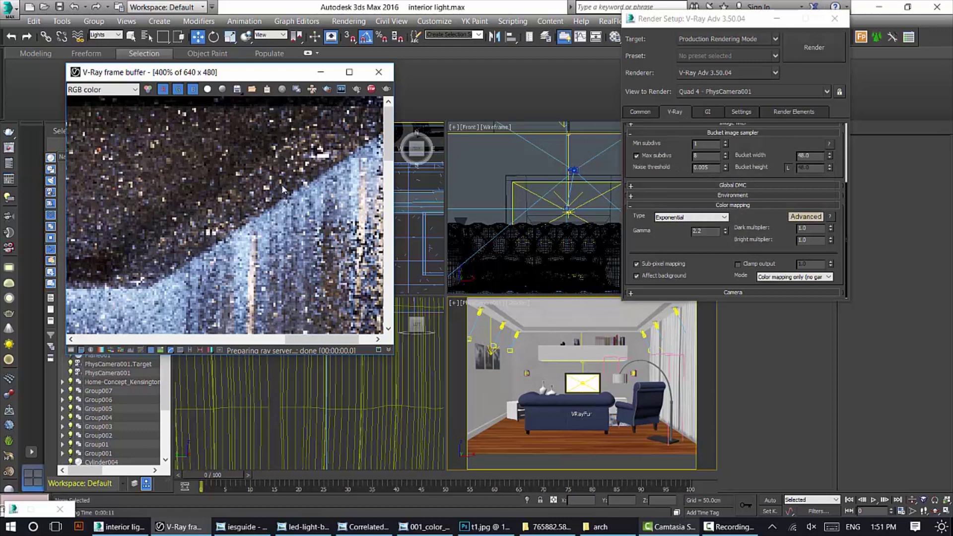
scroll(301, 167, up, 1)
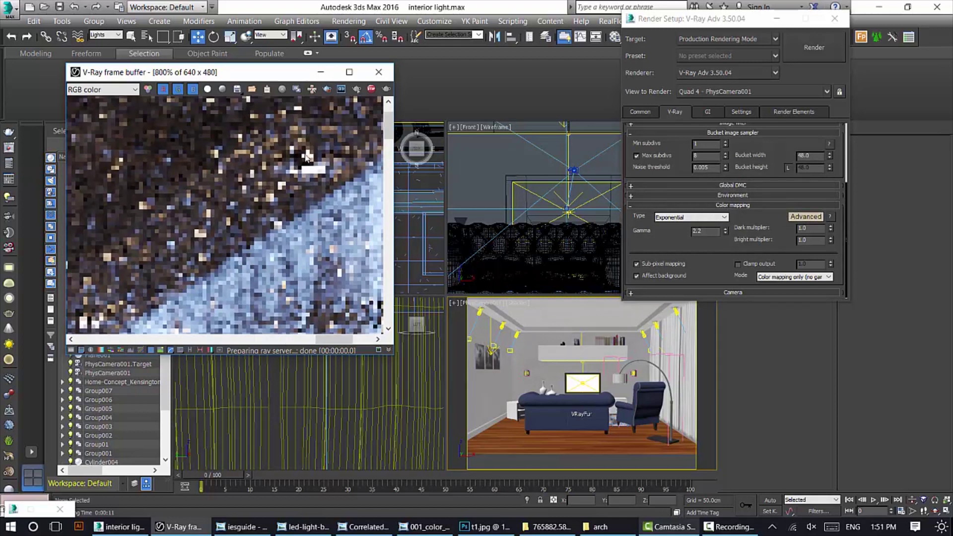
scroll(315, 149, up, 1)
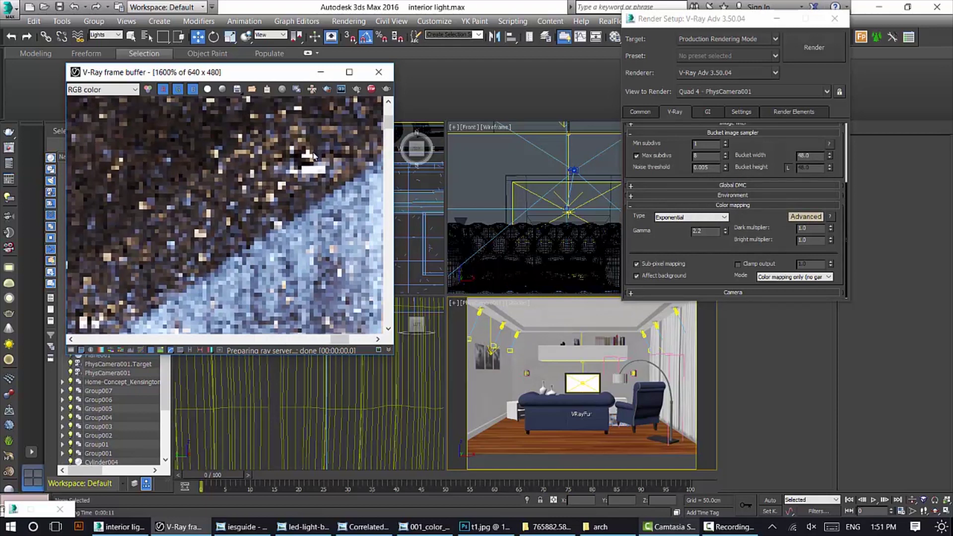
scroll(309, 160, down, 1)
scroll(310, 161, down, 1)
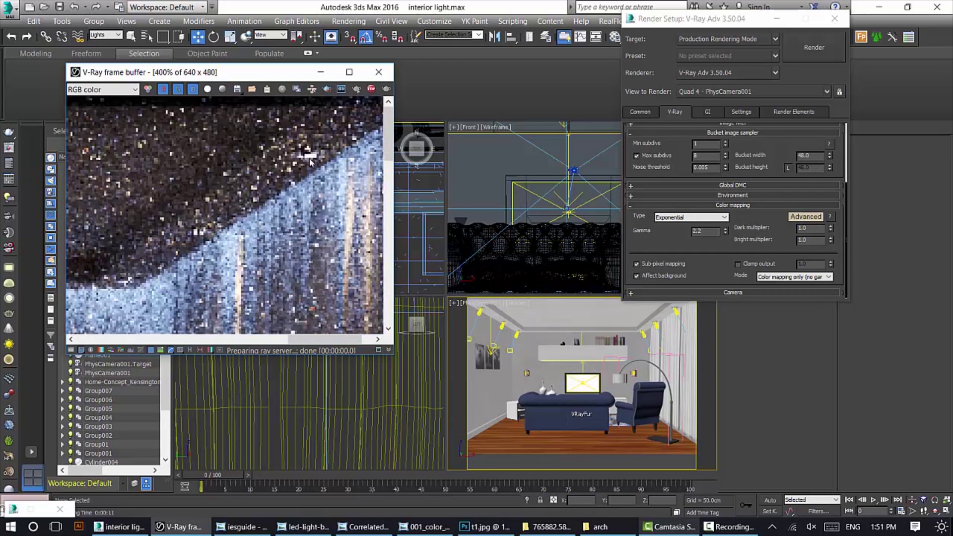
scroll(311, 163, up, 1)
scroll(300, 160, up, 1)
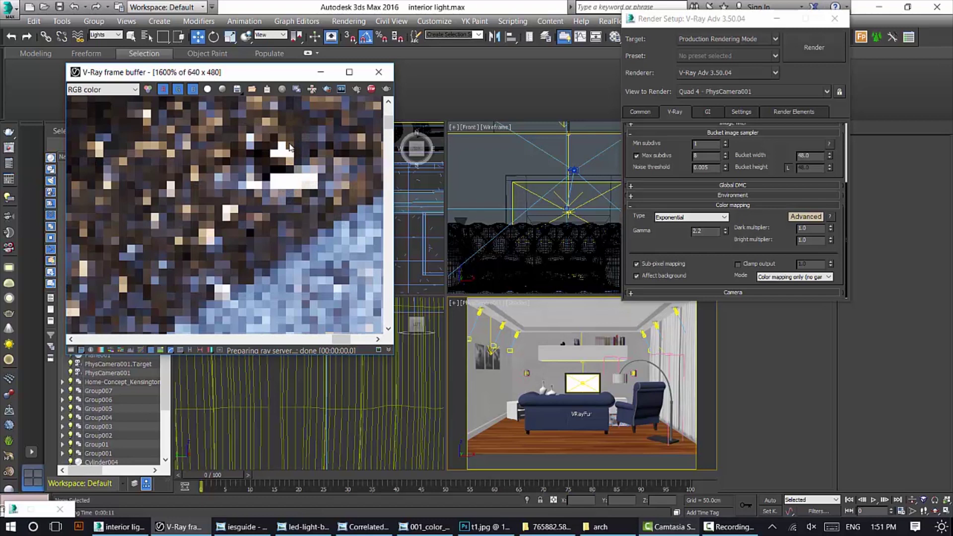
Compare Render Setup with the render, panning around the lamp to inspect its noise
click(635, 239)
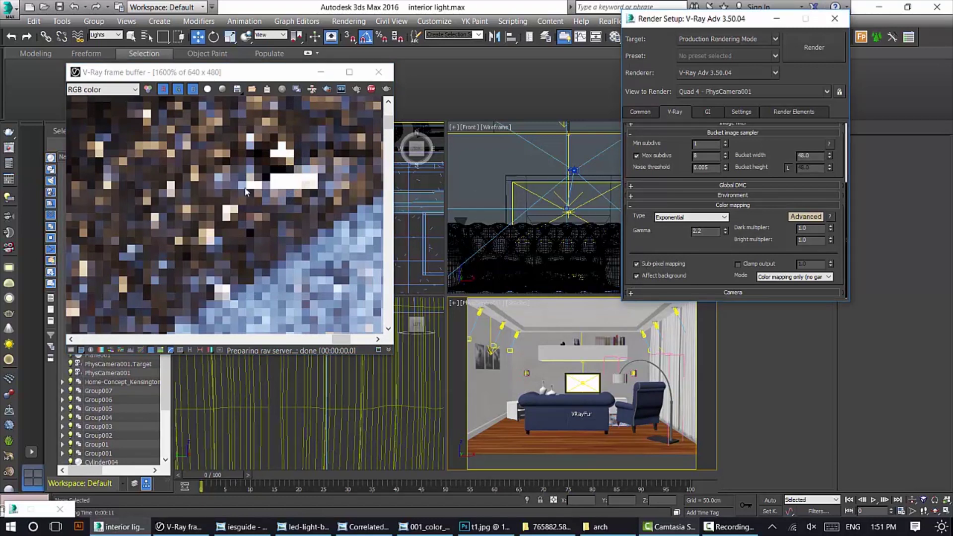
scroll(265, 172, down, 3)
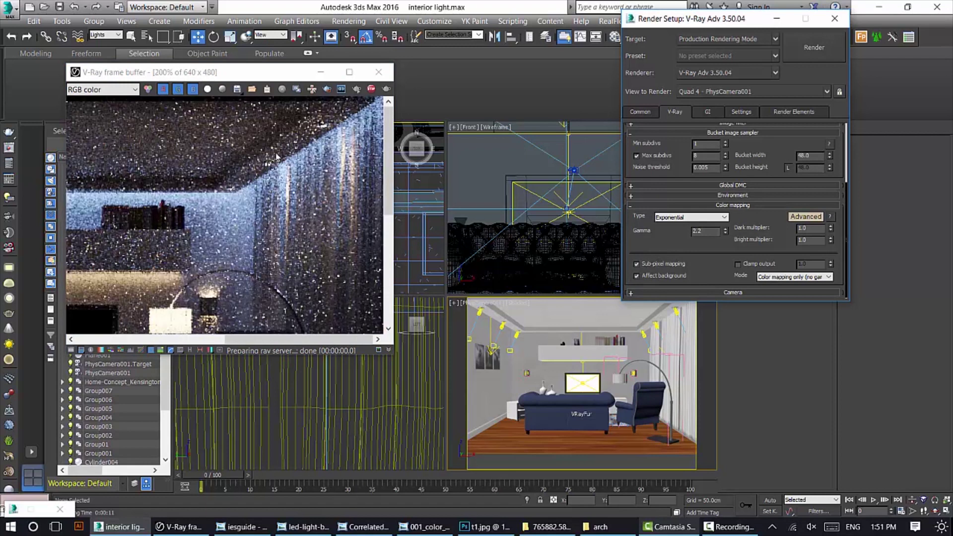
click(270, 178)
scroll(273, 178, down, 2)
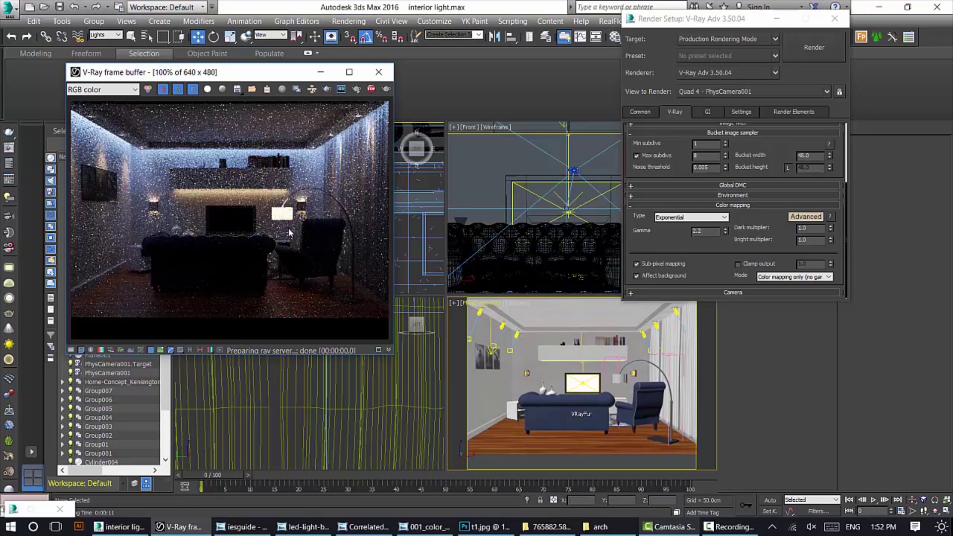
scroll(288, 228, up, 3)
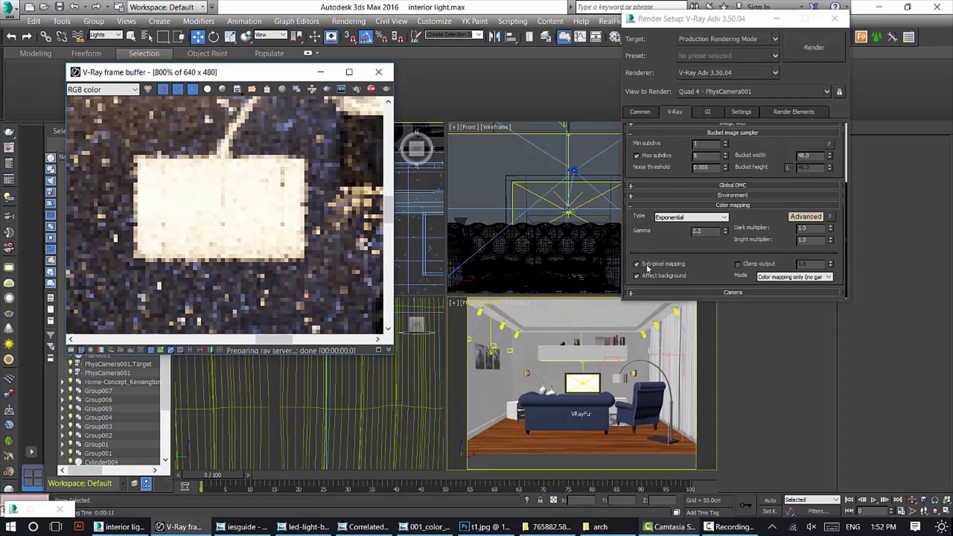
scroll(287, 183, down, 1)
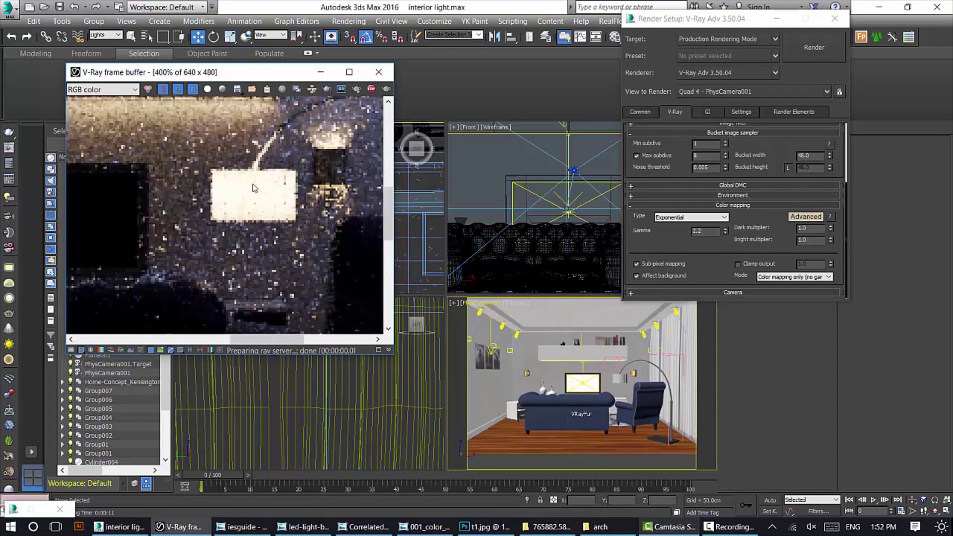
middle_drag(240, 187, 248, 201)
scroll(255, 195, up, 1)
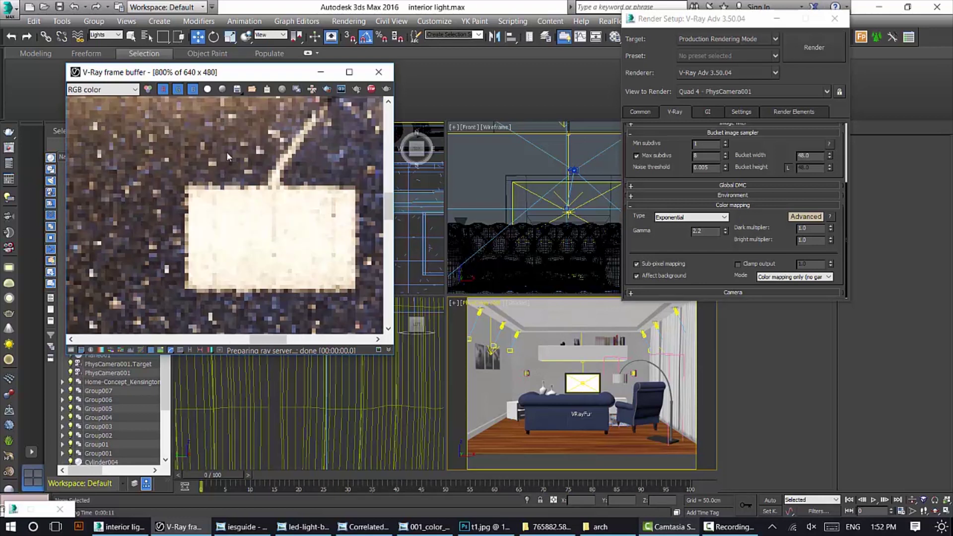
scroll(228, 154, down, 1)
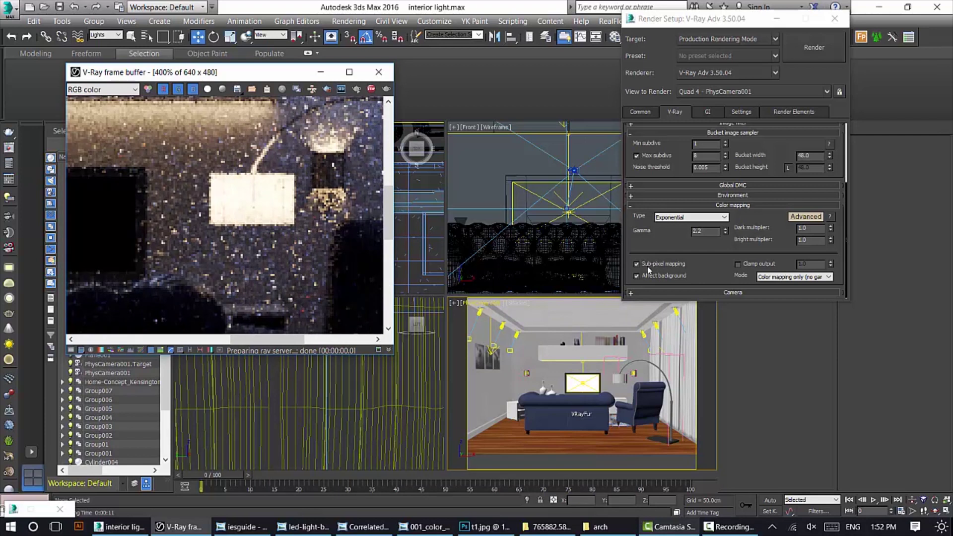
Glance at the GI settings, then open the V-Ray Light Lister
mouse_move(647, 269)
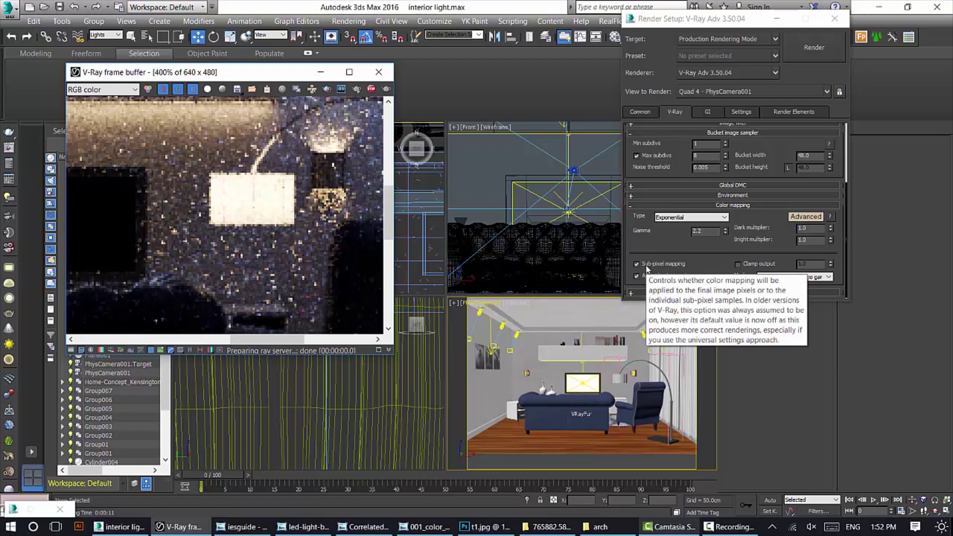
click(709, 112)
click(674, 112)
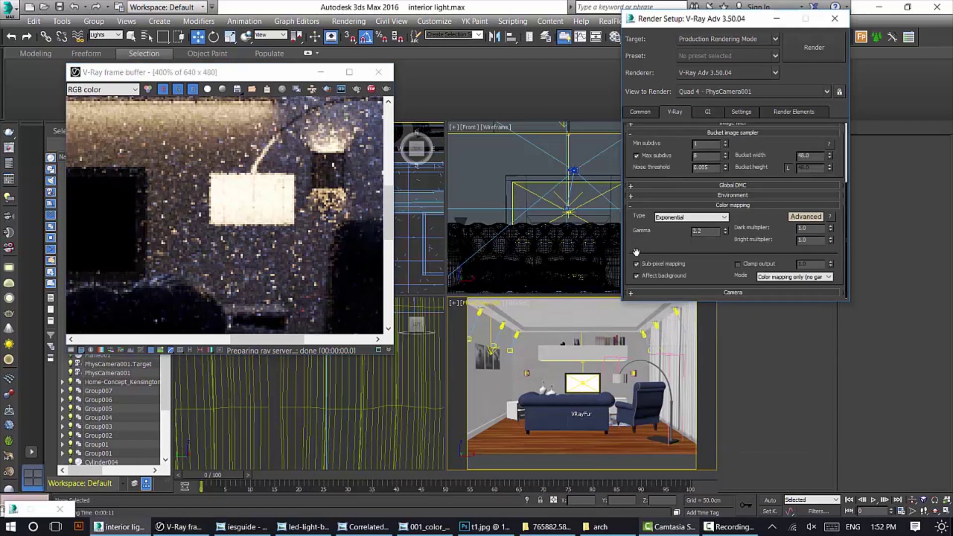
click(8, 195)
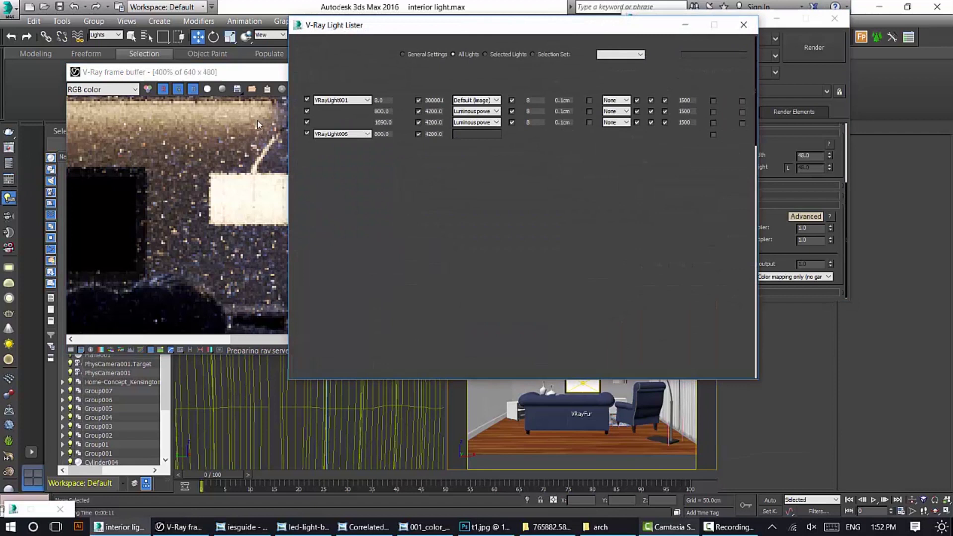
Raise V-Ray Quick Settings AA quality to 48% (max subdivs 12), then open the Render Elements Add list
click(744, 25)
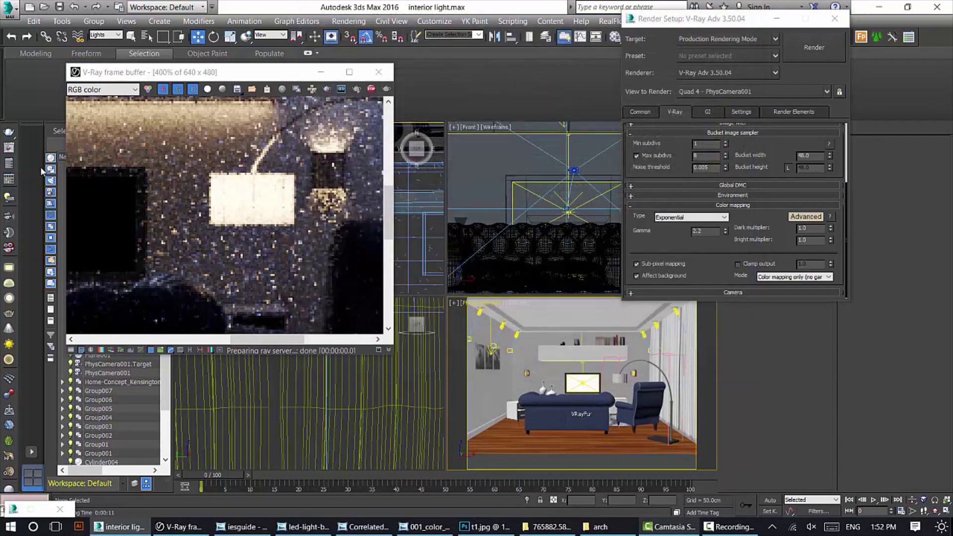
click(6, 179)
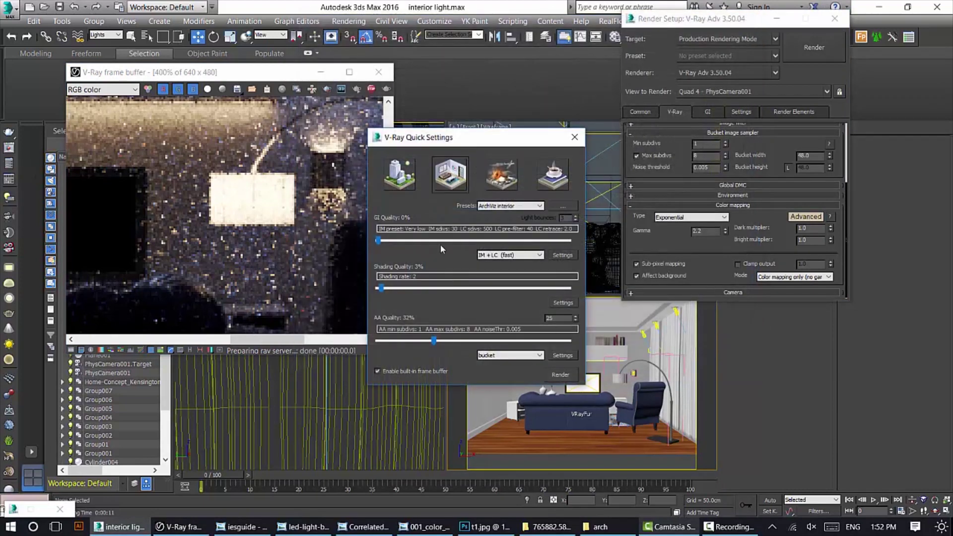
drag(436, 341, 458, 342)
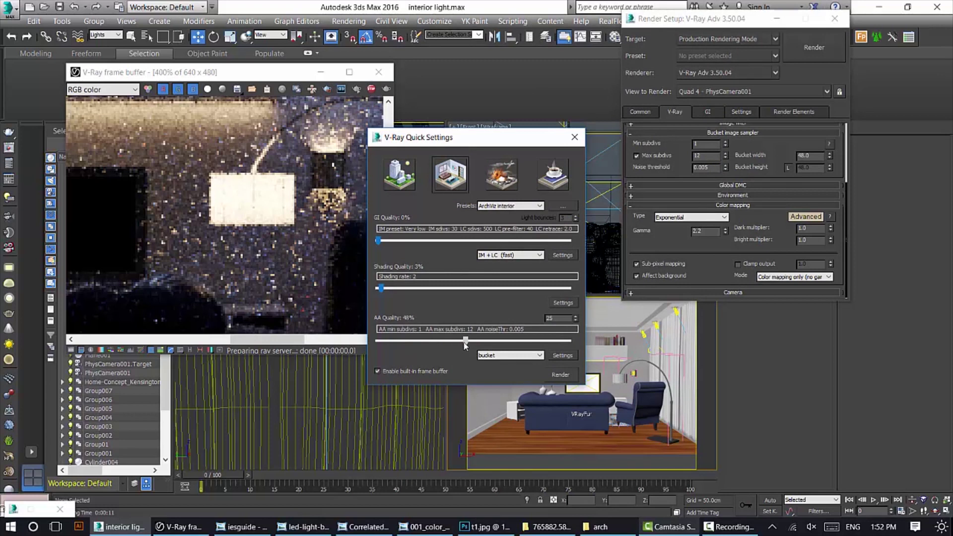
double_click(515, 329)
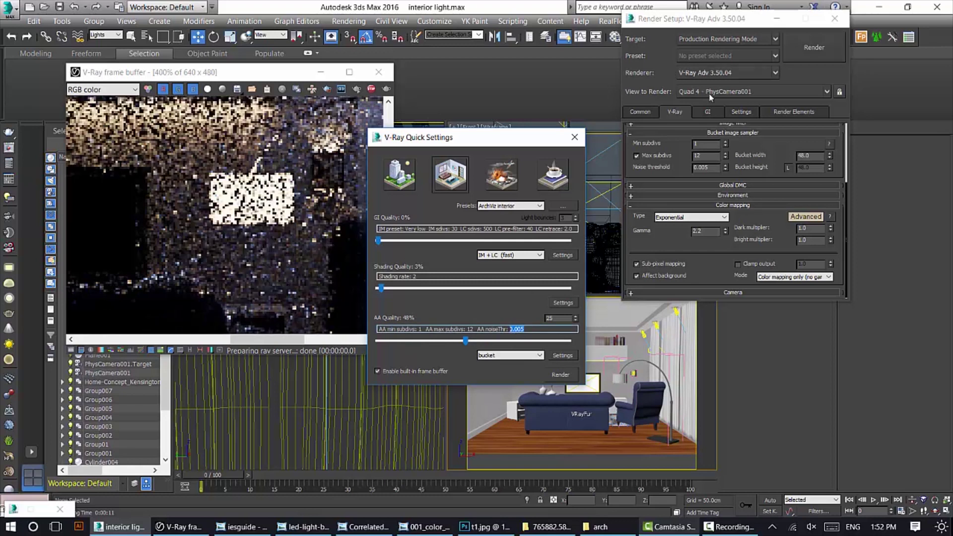
click(794, 112)
click(652, 155)
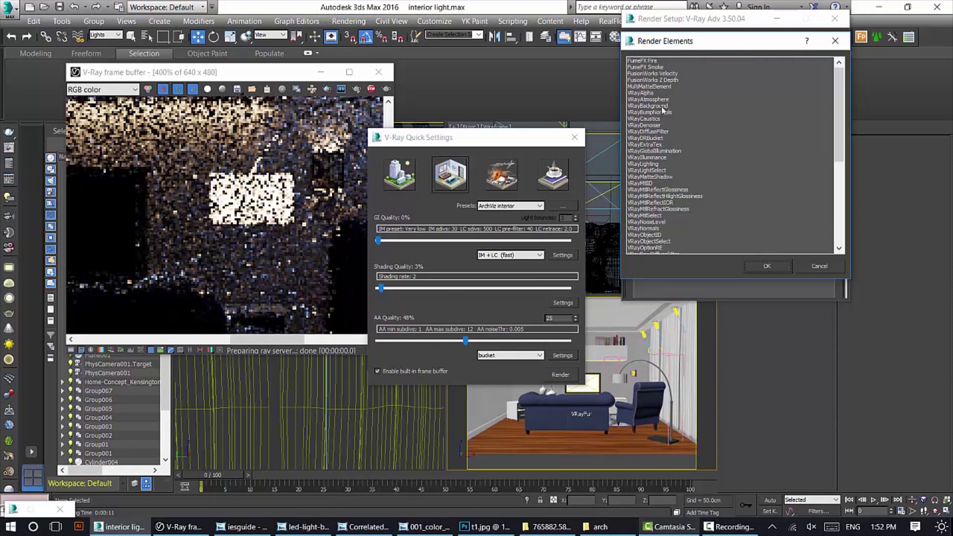
Add a VRayDenoiser element, expand its advanced denoiser parameters, and close V-Ray Quick Settings
double_click(646, 125)
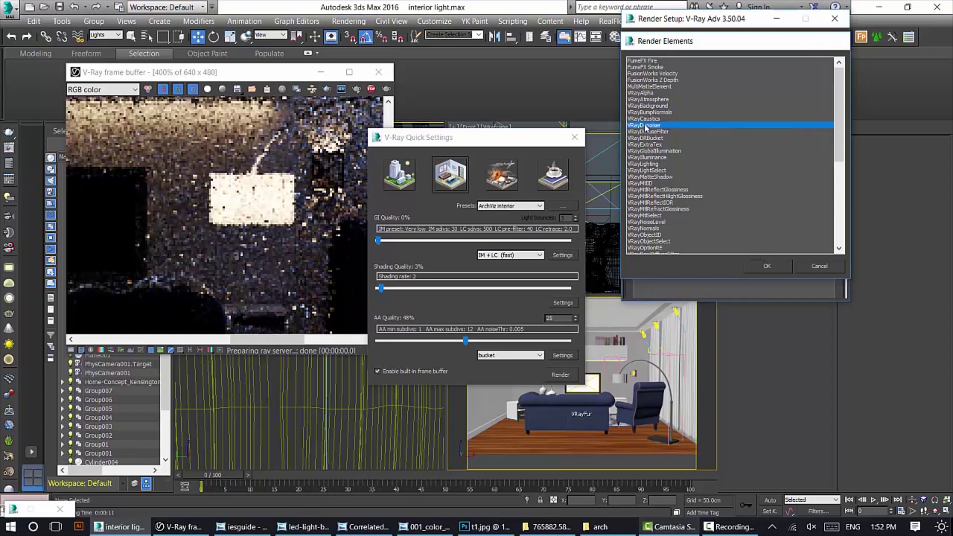
scroll(640, 293, down, 2)
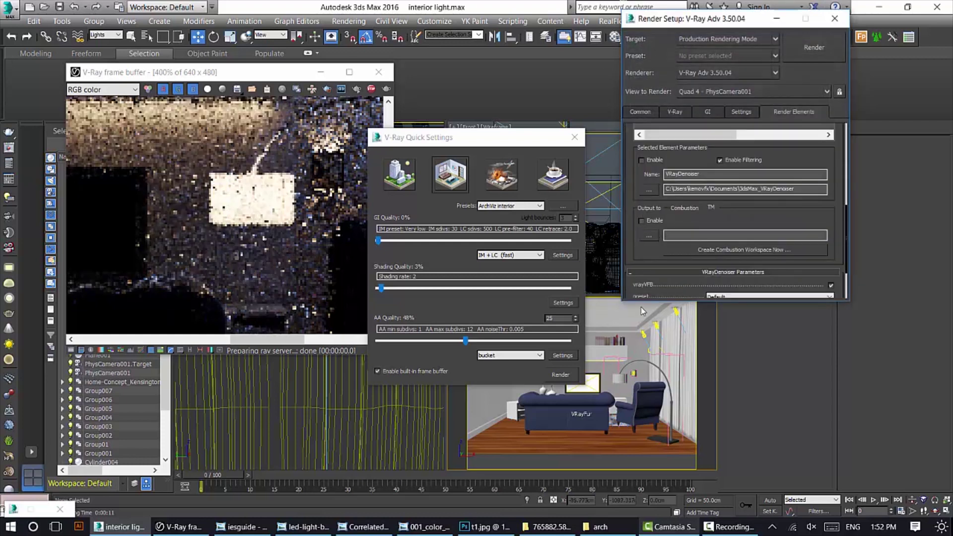
drag(645, 301, 666, 414)
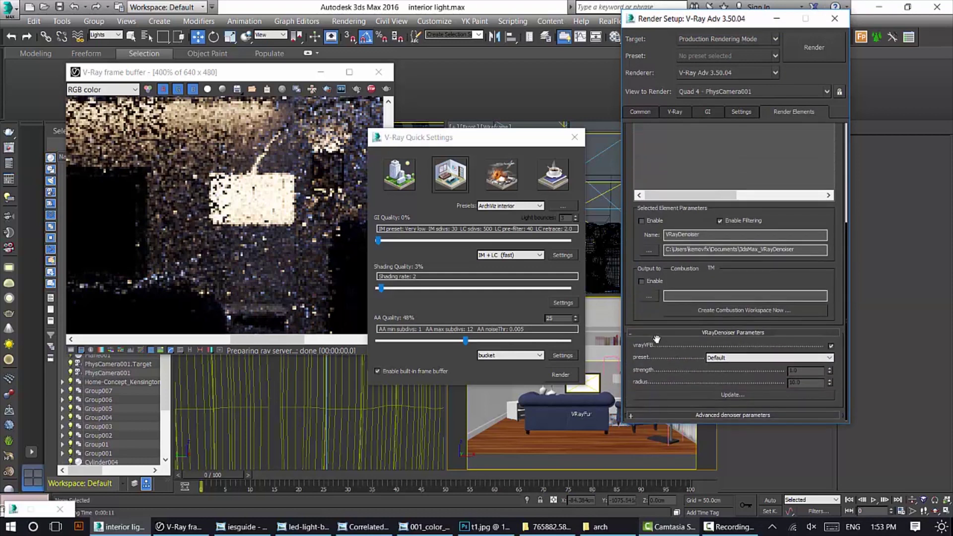
click(665, 415)
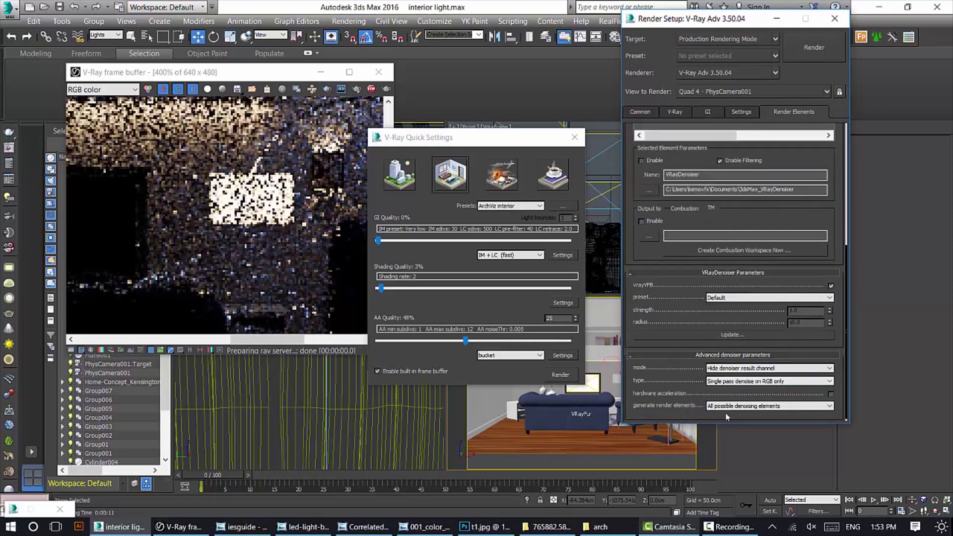
scroll(652, 393, up, 4)
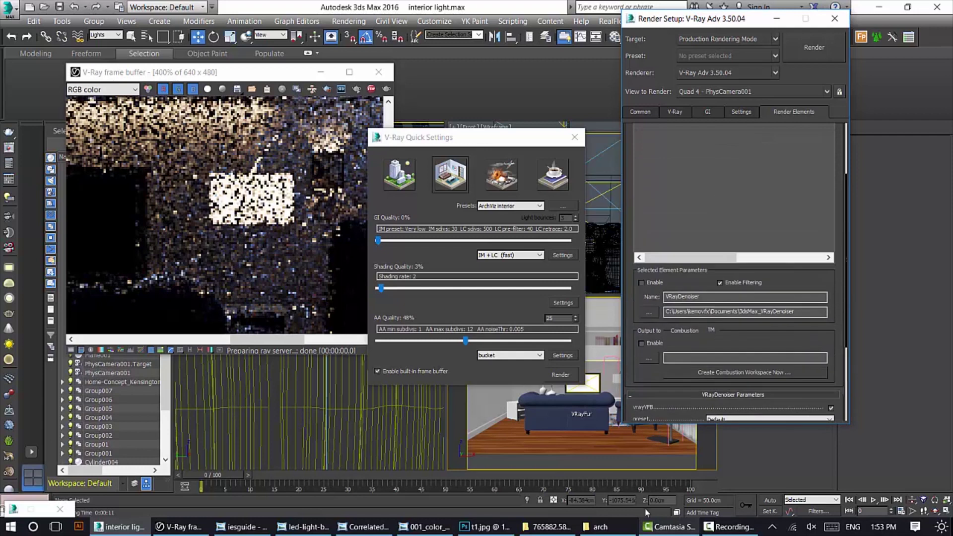
scroll(265, 148, down, 2)
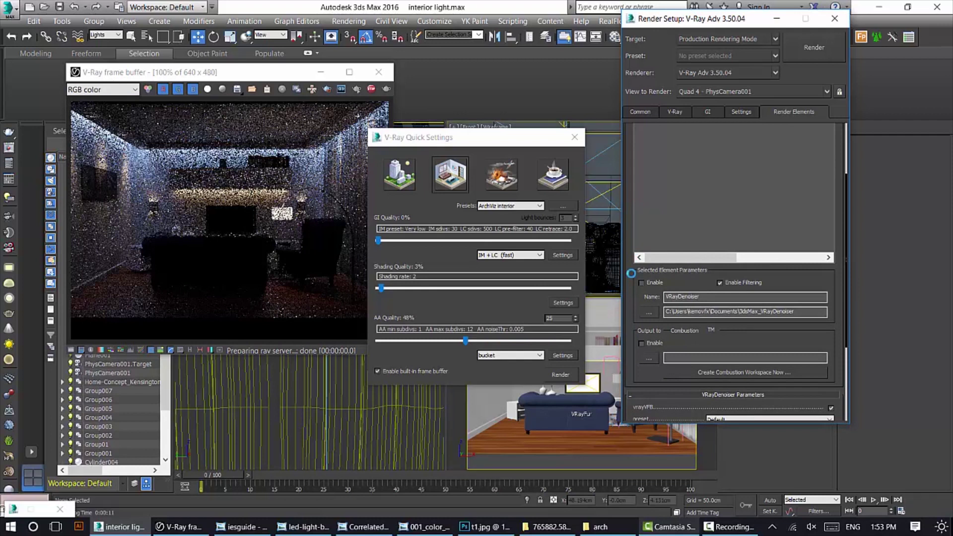
scroll(631, 273, up, 3)
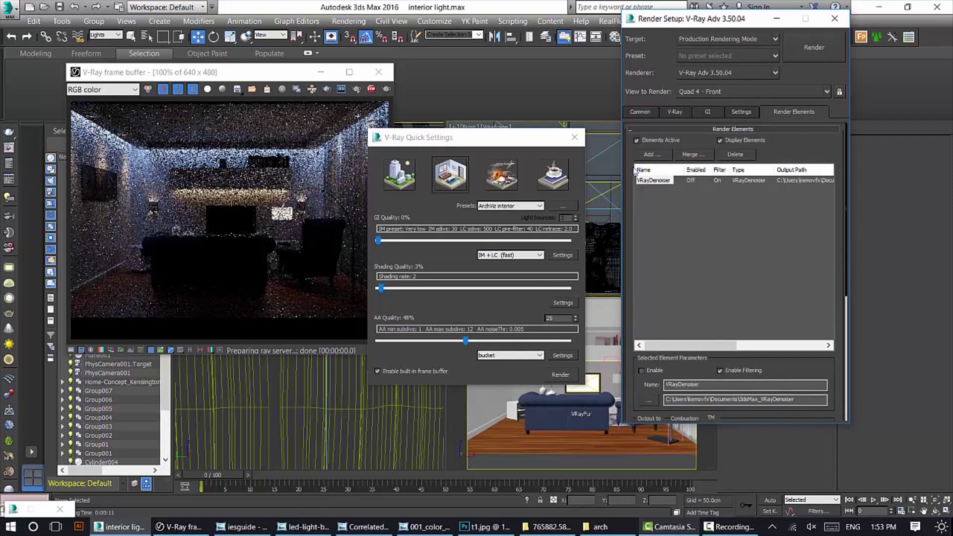
click(575, 138)
click(524, 413)
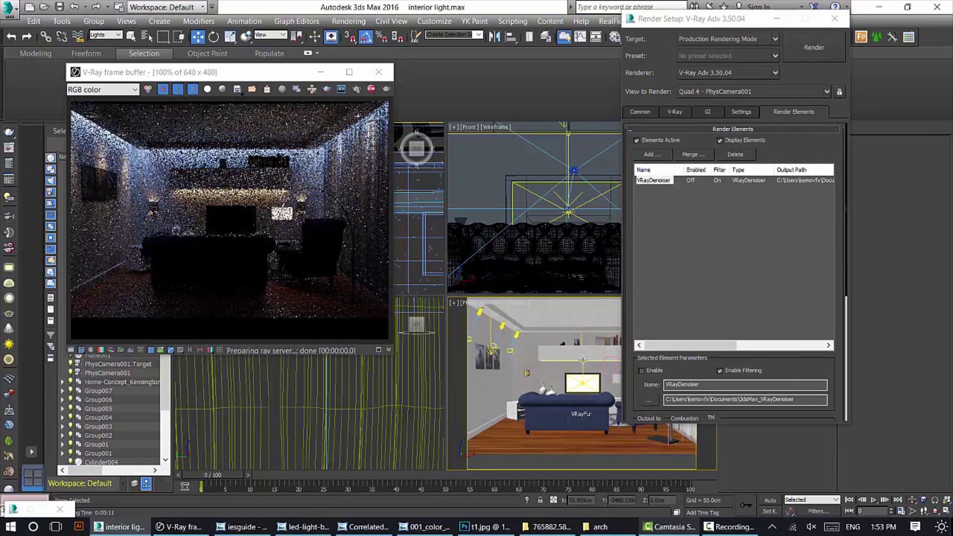
Render the room at 1920×1080, then check the GI settings in Advanced mode with ambient occlusion kept on
key(shift+q)
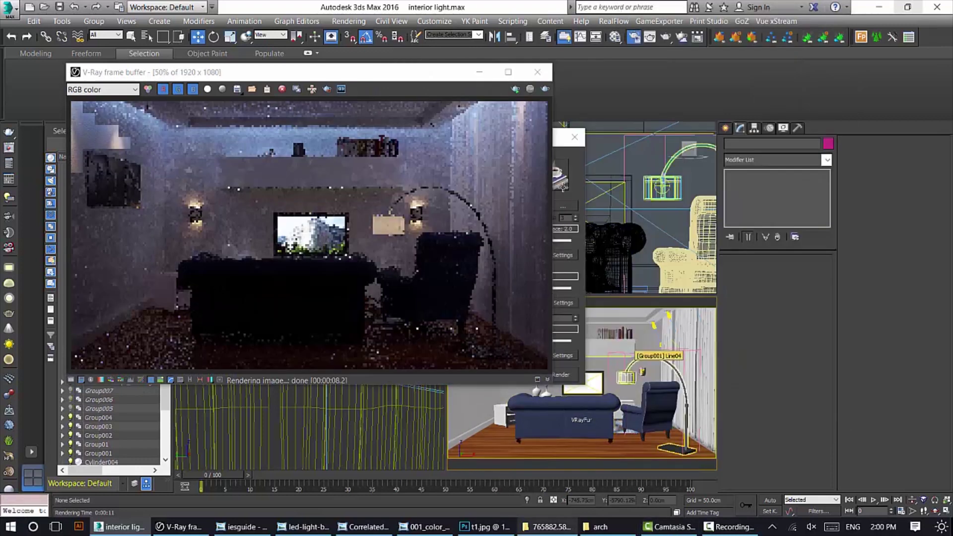
key(F10)
click(571, 137)
click(571, 137)
click(708, 112)
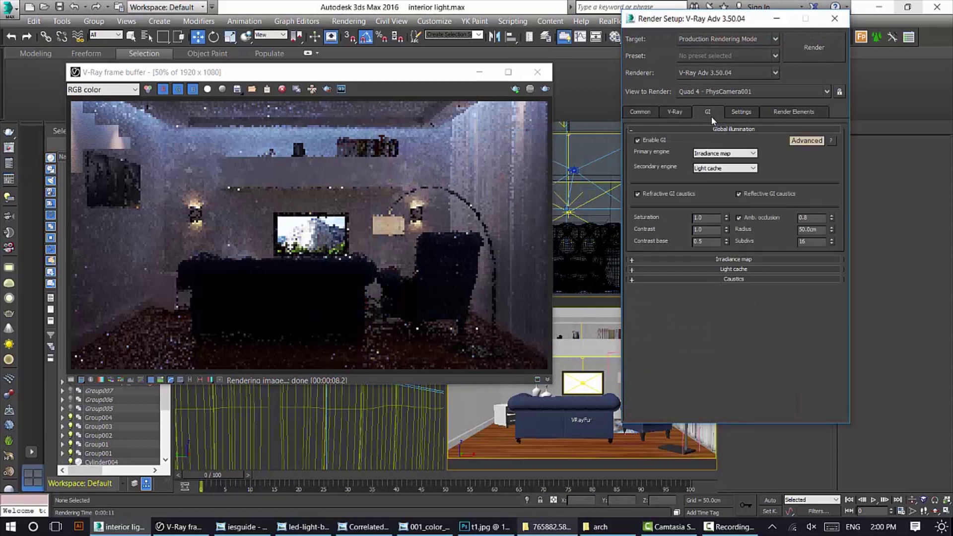
click(800, 139)
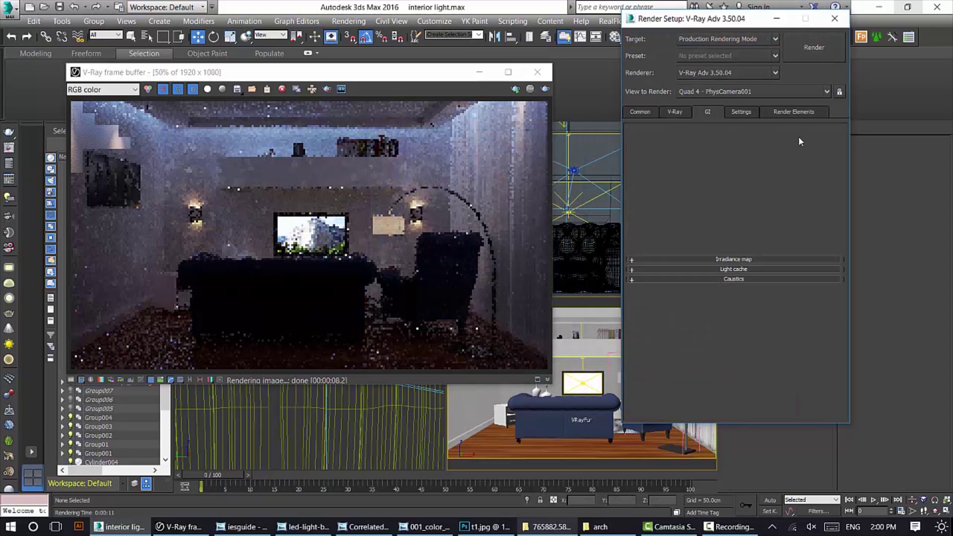
click(803, 141)
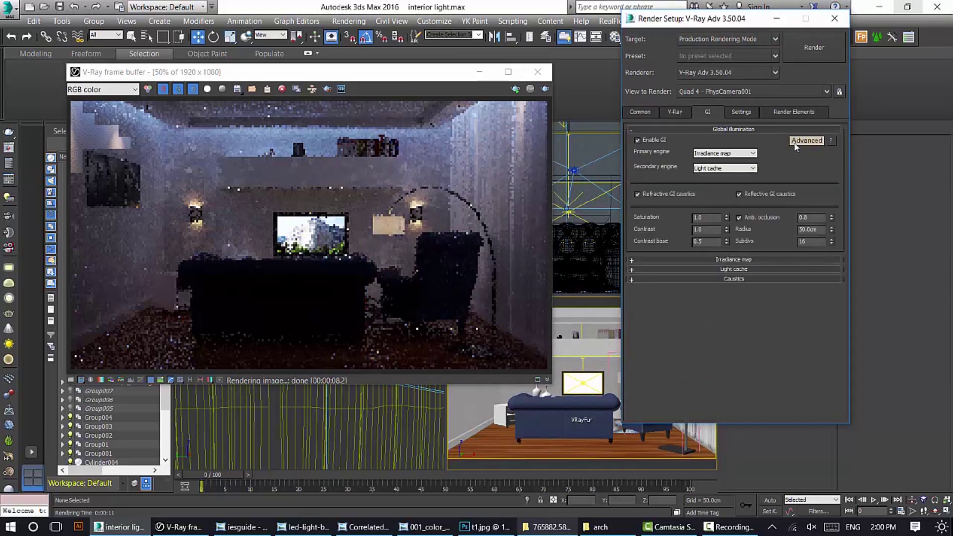
click(739, 218)
click(740, 218)
Close Render Setup and bring up the V-Ray Light Lister
click(835, 18)
click(9, 197)
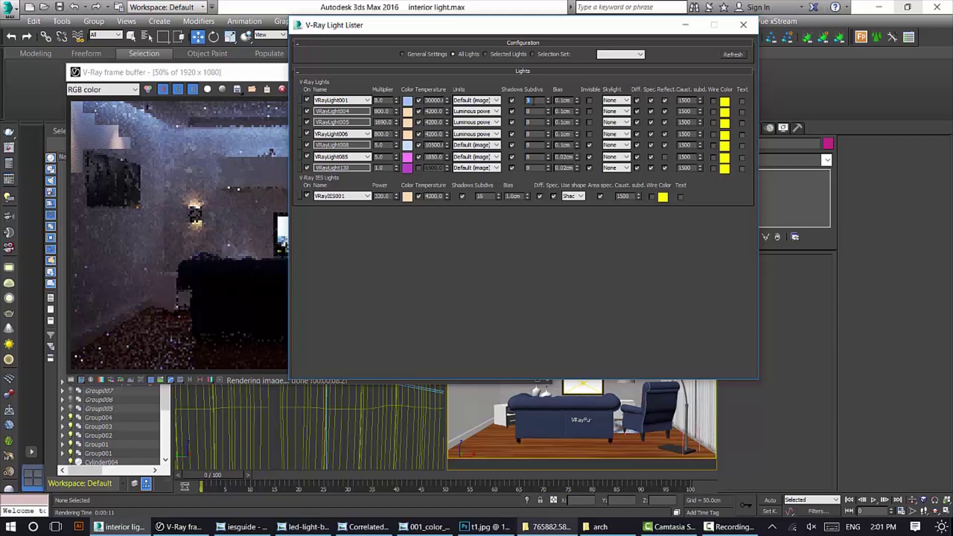
text(3)
Change each V-Ray light's Shadows Subdivs from 8 to 22
text(22)
key(Tab)
text(22)
key(Tab)
text(22)
key(Tab)
text(22)
key(Tab)
text(22)
key(Tab)
text(22)
key(Return)
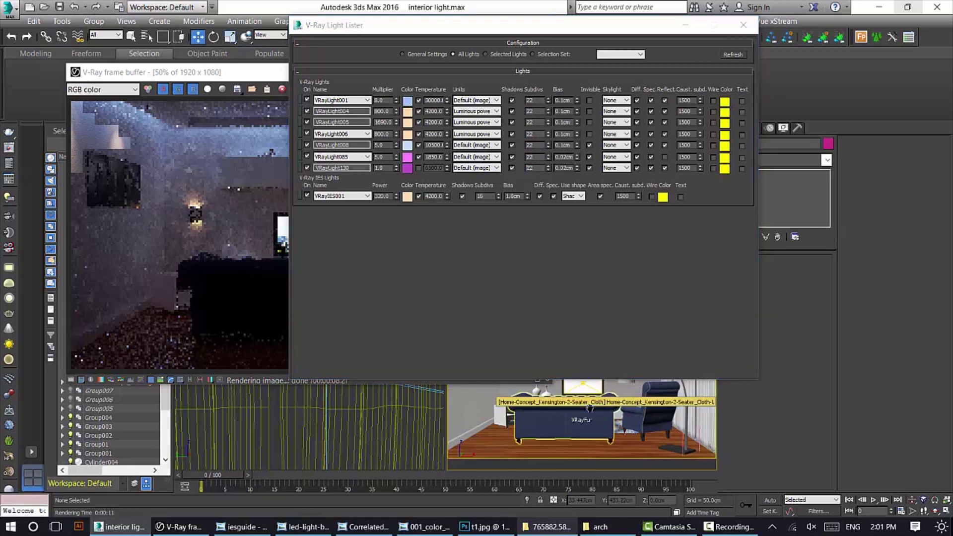
Close the Light Lister and start a new render of the room
click(743, 24)
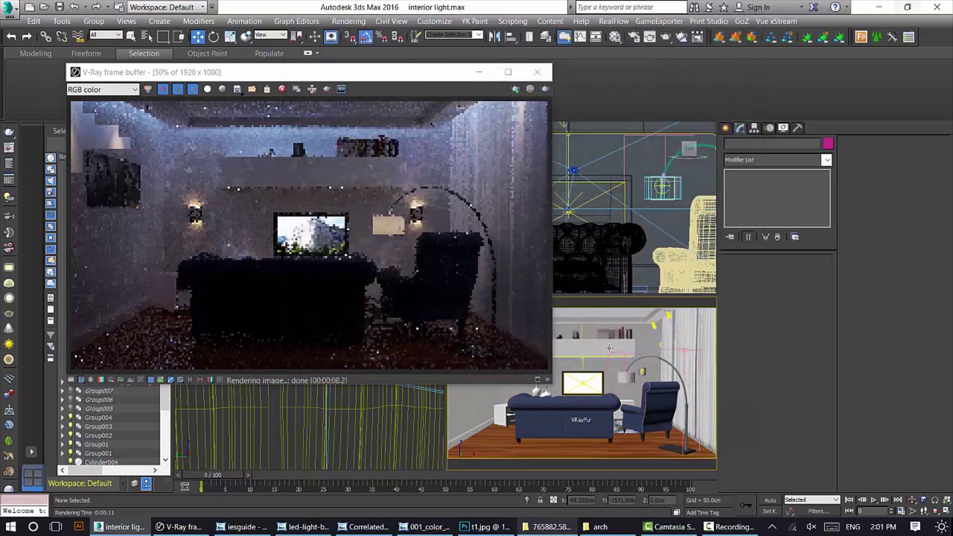
key(shift+q)
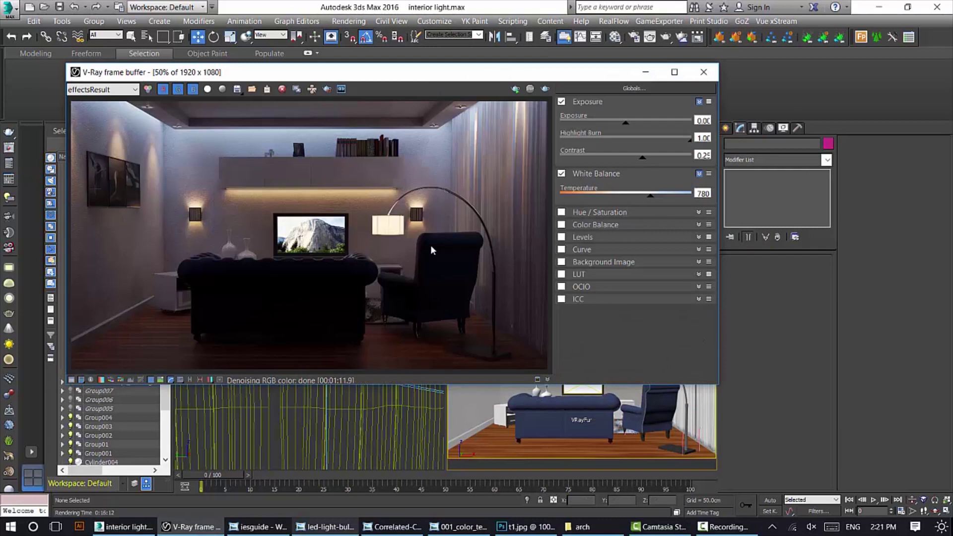
scroll(430, 216, up, 1)
scroll(431, 216, down, 1)
Compare the render with Exposure and White Balance corrections switched off and back on
click(562, 102)
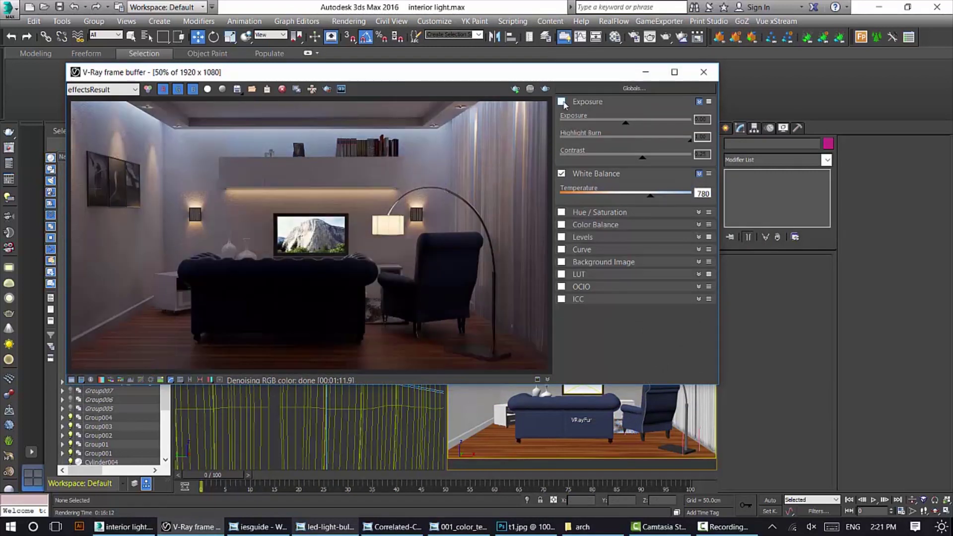
click(562, 102)
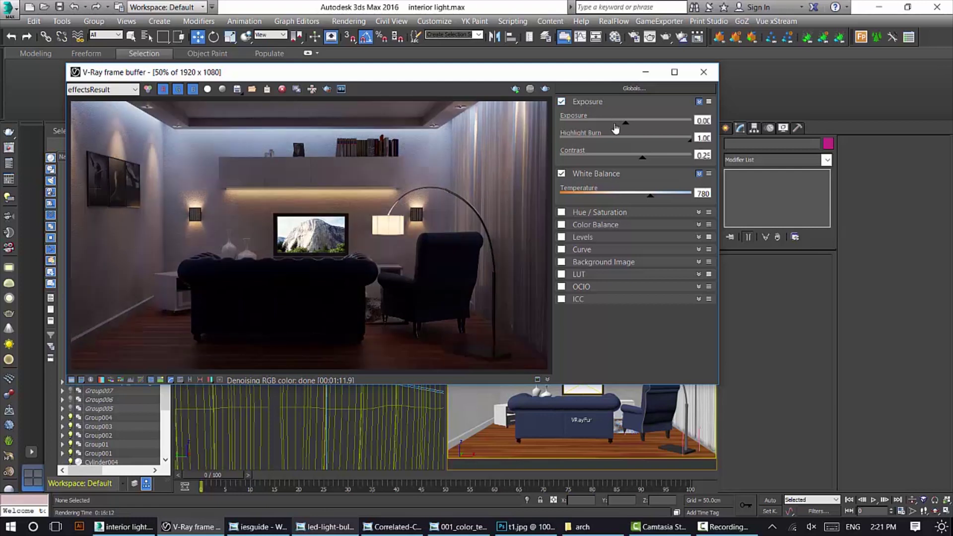
click(560, 175)
click(560, 176)
click(561, 174)
click(560, 174)
Recheck exposure correction on the render's top-right corner, then open the colour-temperature chart
scroll(497, 159, up, 1)
middle_drag(497, 160, 412, 256)
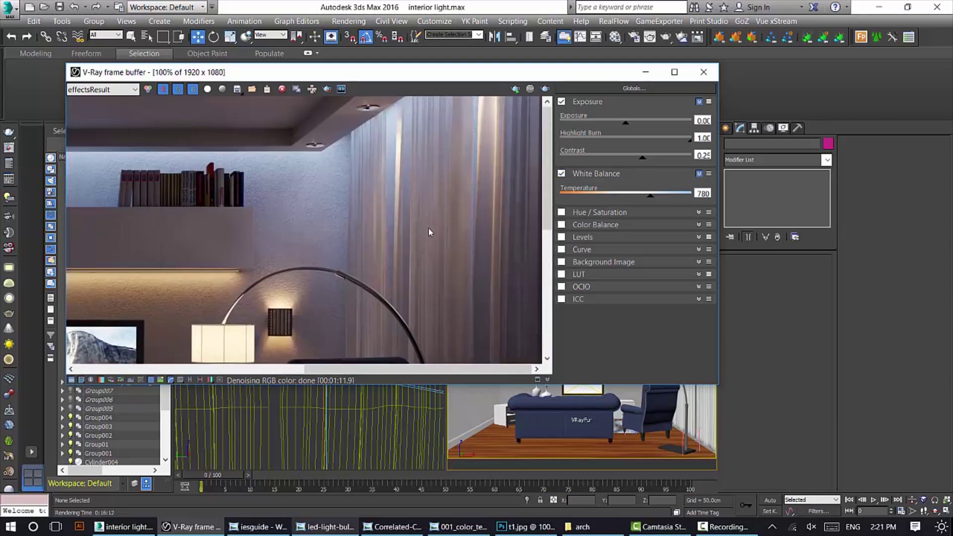
scroll(430, 232, down, 1)
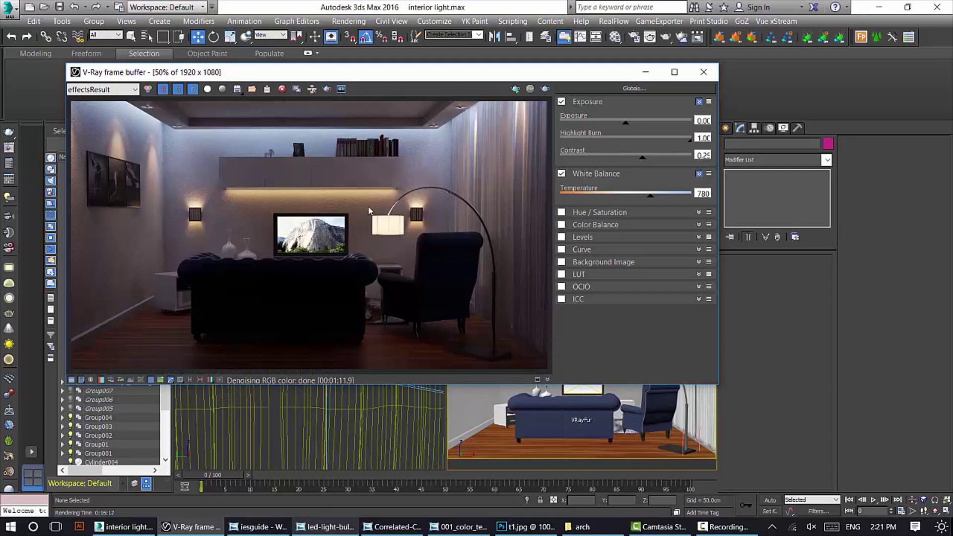
click(562, 102)
click(561, 102)
scroll(362, 248, up, 2)
scroll(387, 216, down, 2)
click(438, 529)
View the Correlated-Colour-Temperature chart and the LED bulb comparison image
click(438, 529)
click(439, 528)
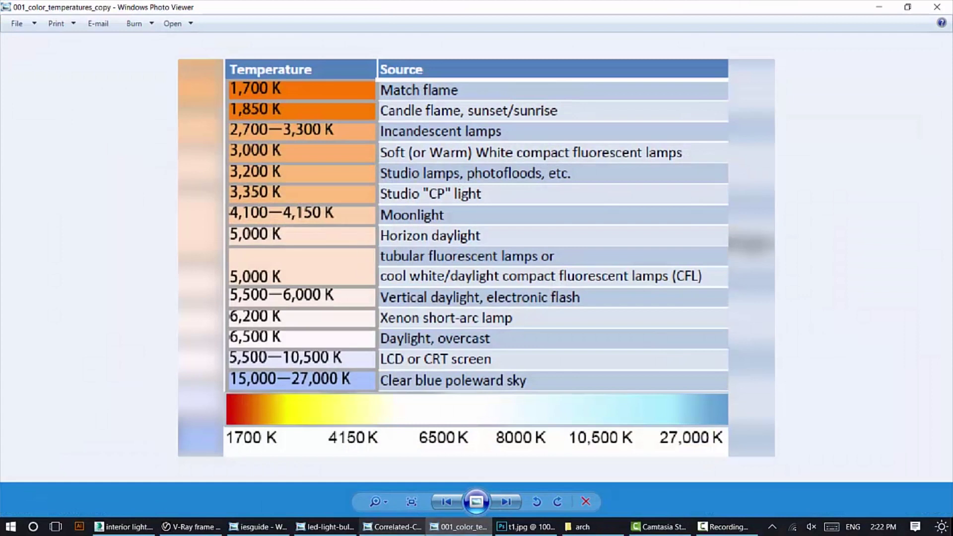
click(391, 529)
click(325, 527)
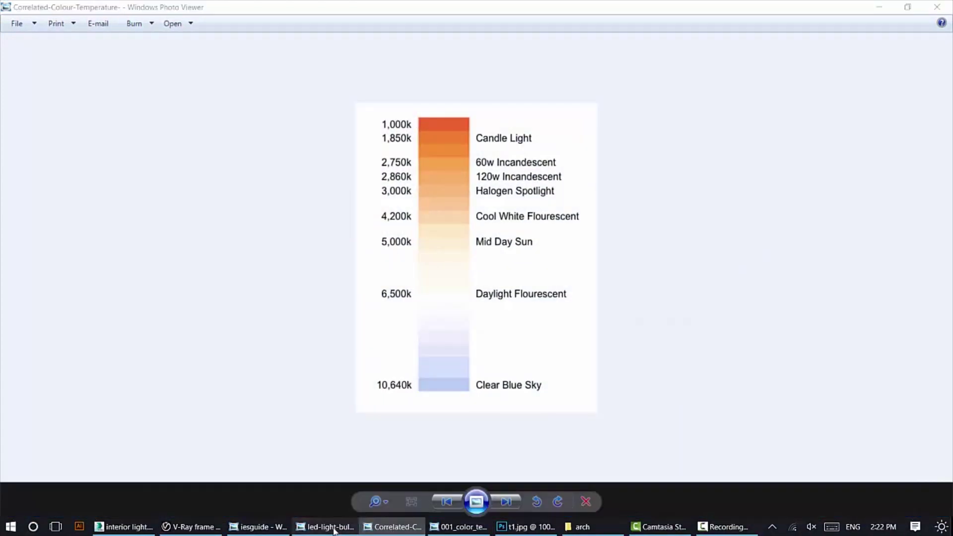
scroll(380, 201, down, 2)
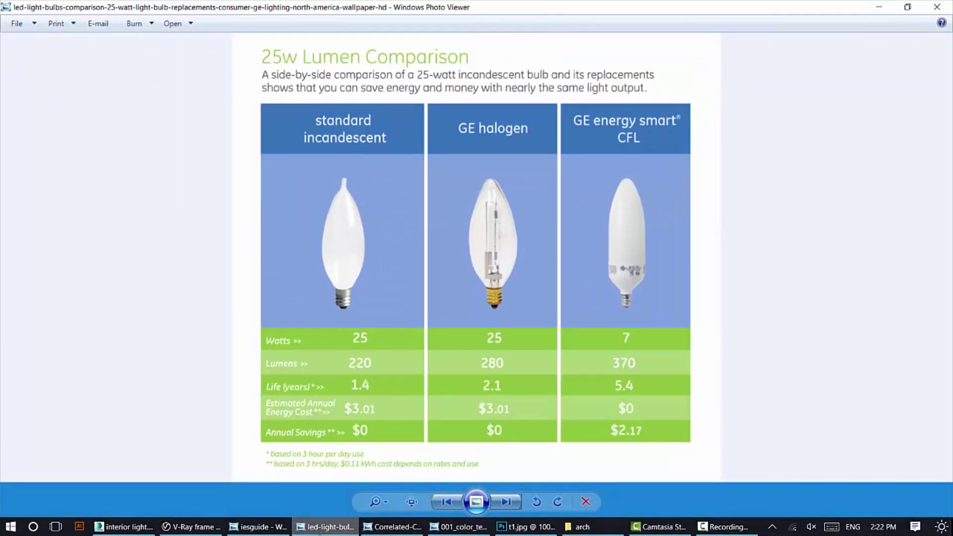
Check the IES light-pattern guide, revisit the bulb and CCT charts, then close the CCT chart
click(259, 527)
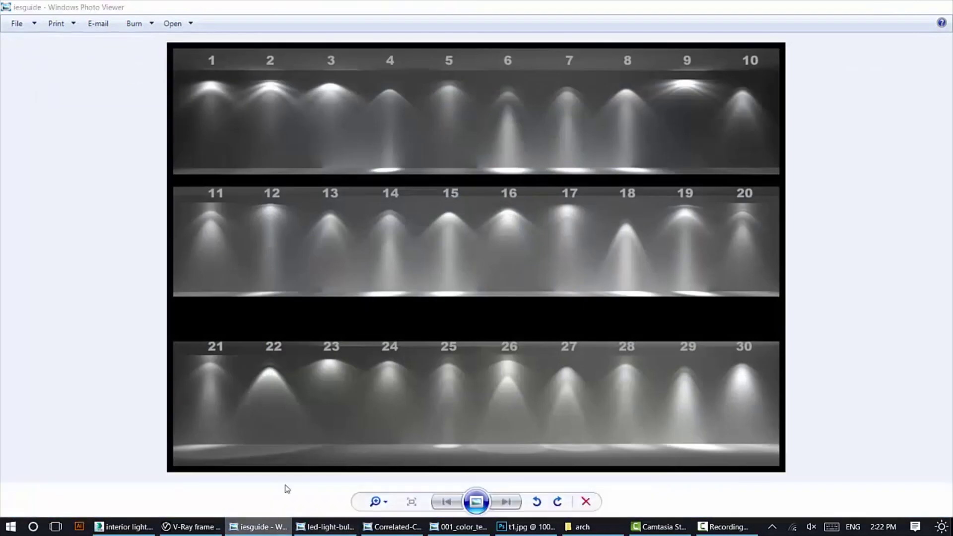
click(325, 528)
scroll(379, 115, up, 3)
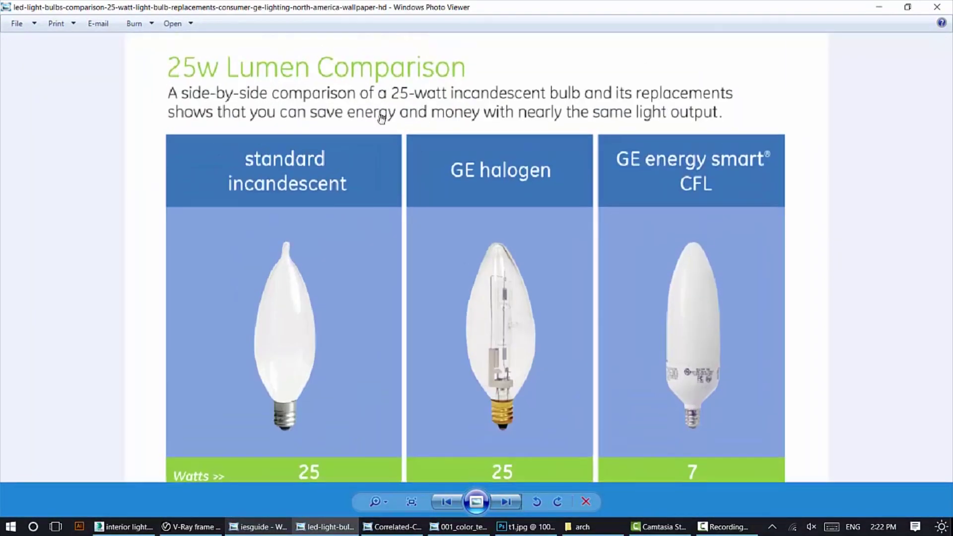
click(392, 527)
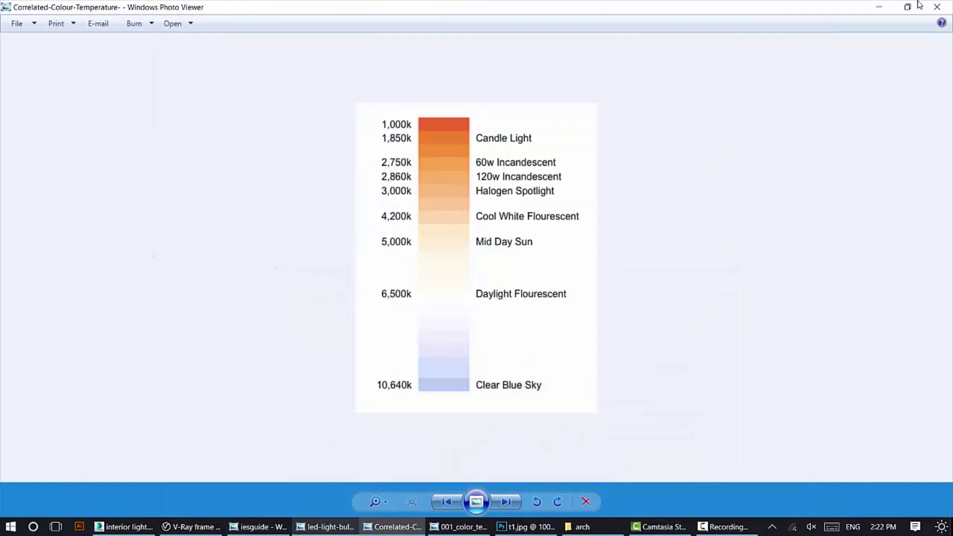
click(937, 7)
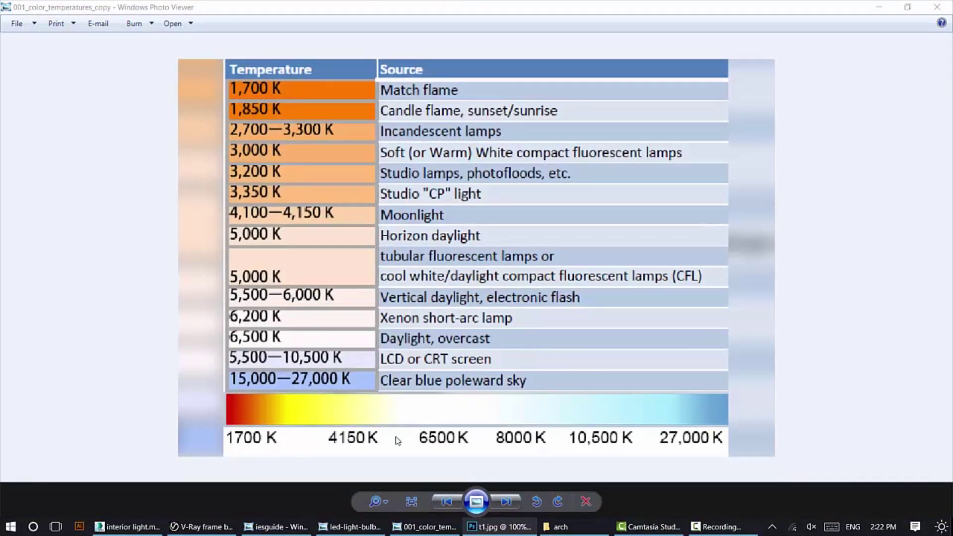
Return to the denoised living-room render in the V-Ray frame buffer
click(204, 527)
scroll(396, 220, up, 1)
scroll(396, 220, down, 1)
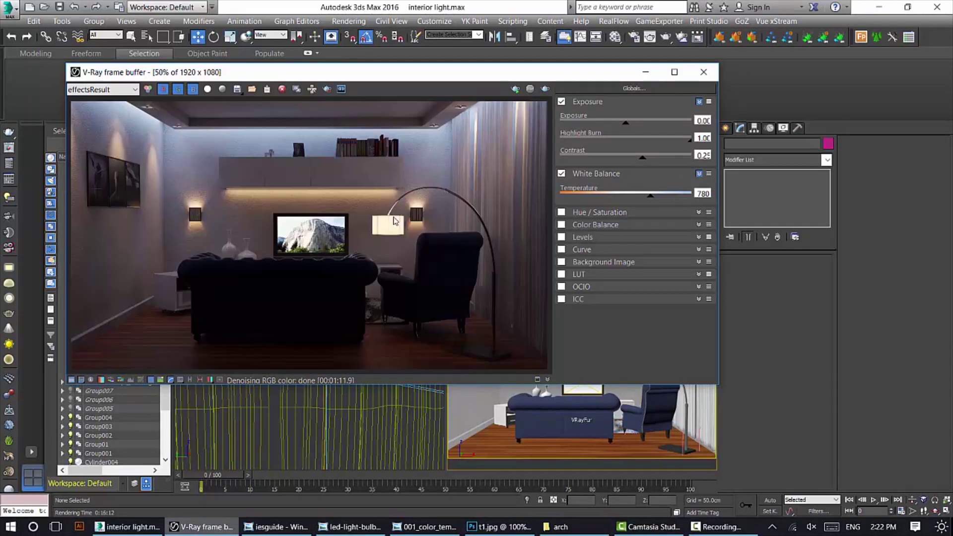